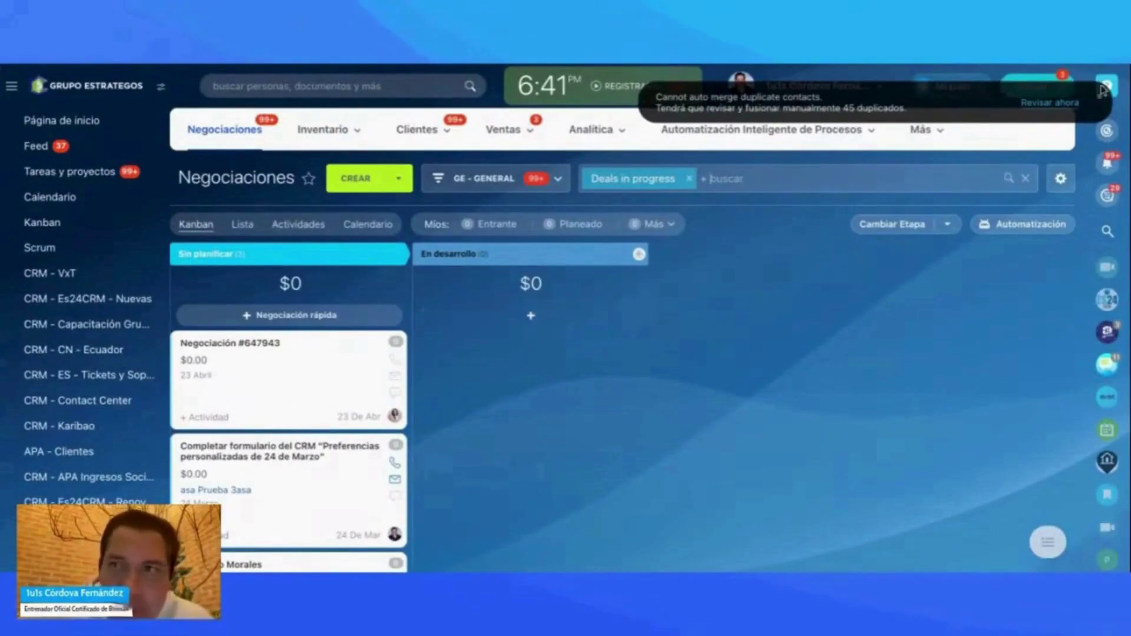
Step: Open the existing CoPilot chat "Itinerario Familiar en Miami y Orlando"
{"action": "left_click", "coordinate": [1110, 133]}
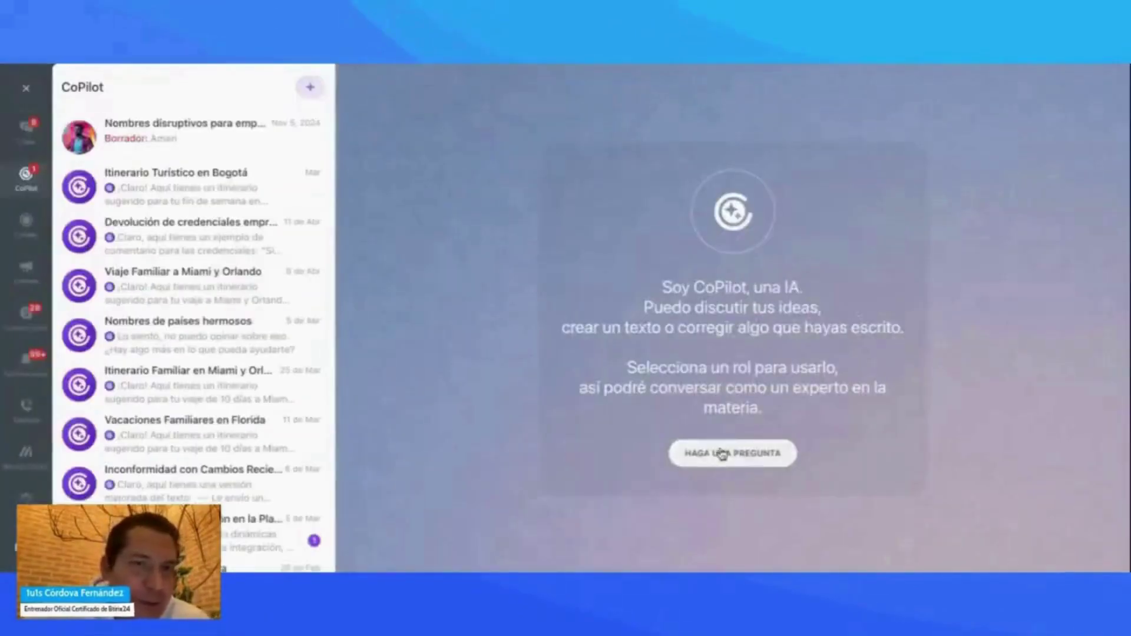
{"action": "scroll", "coordinate": [201, 265], "scroll_direction": "down", "scroll_amount": 1}
{"action": "scroll", "coordinate": [194, 318], "scroll_direction": "up", "scroll_amount": 1}
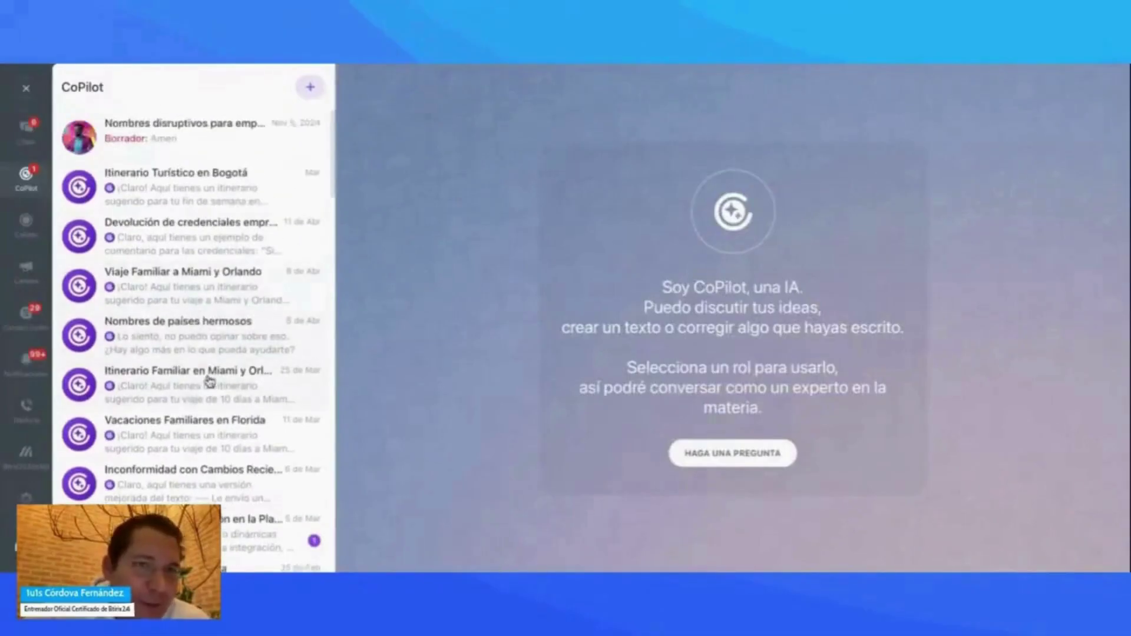
{"action": "left_click", "coordinate": [209, 382]}
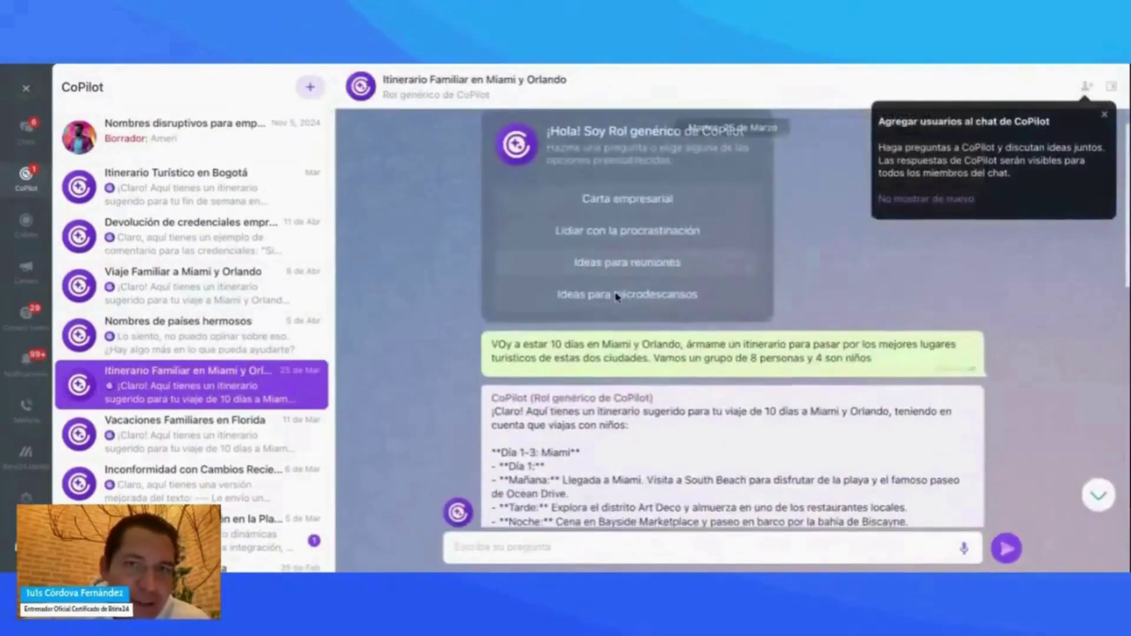
Step: Examine the trip request and CoPilot's day-by-day itinerary reply in the chat, and close CoPilot
{"action": "triple_click", "coordinate": [589, 345]}
{"action": "triple_click", "coordinate": [647, 346]}
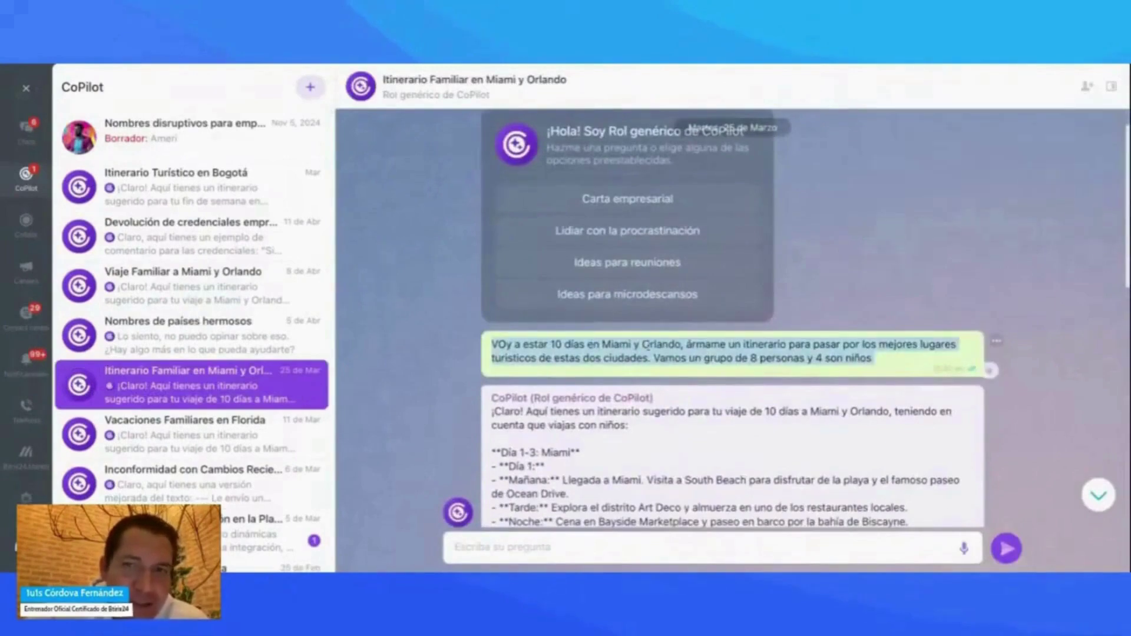
{"action": "triple_click", "coordinate": [761, 345]}
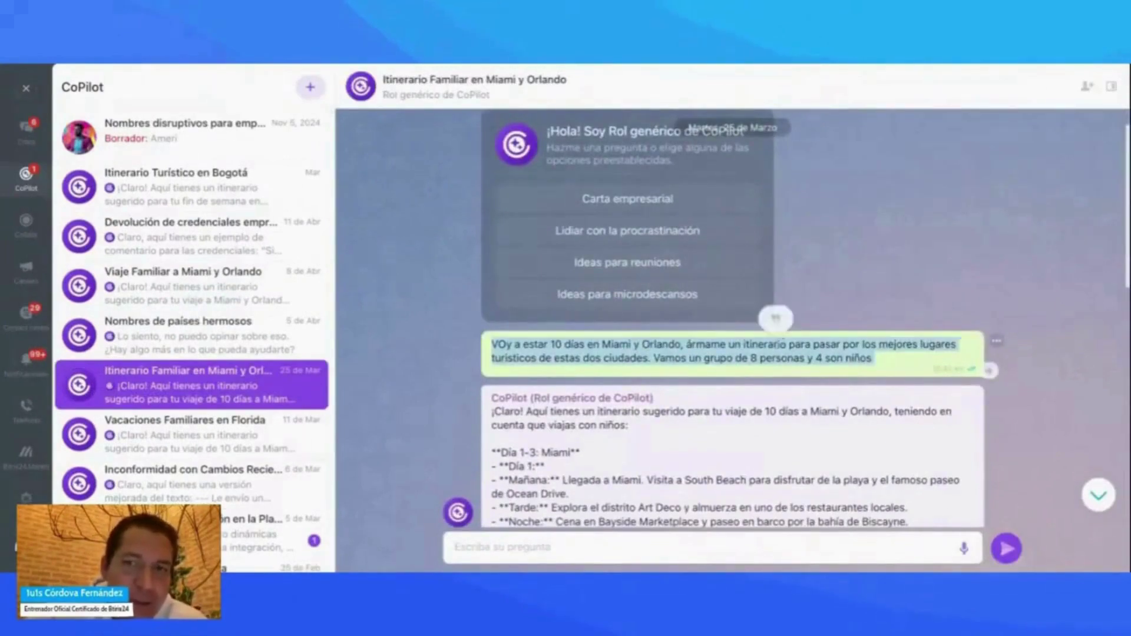
{"action": "triple_click", "coordinate": [658, 357]}
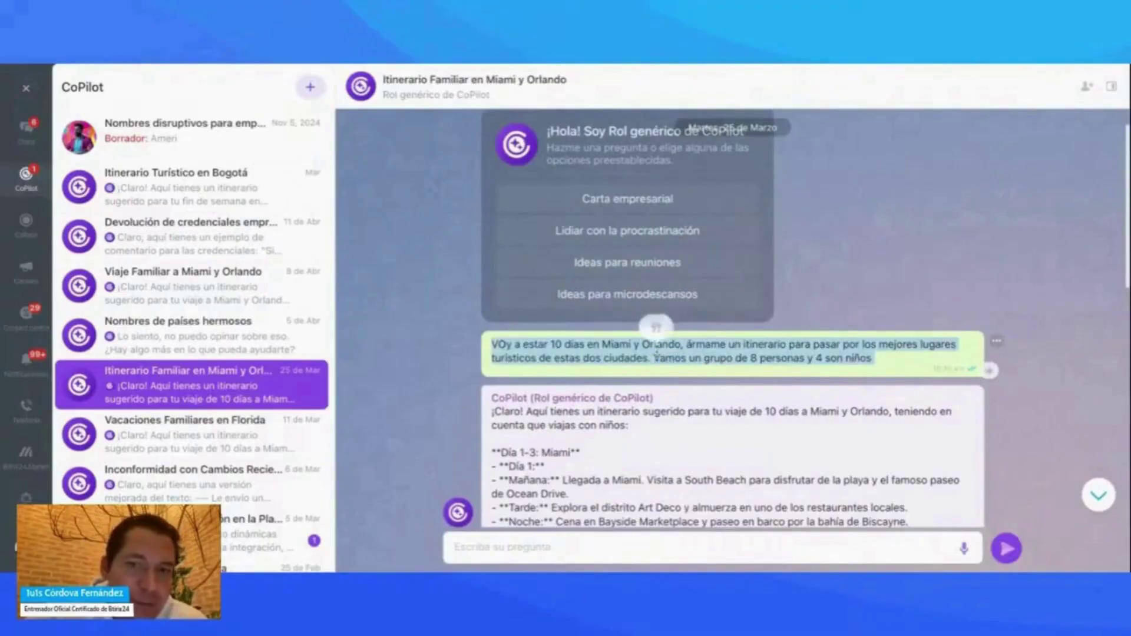
{"action": "triple_click", "coordinate": [626, 358]}
{"action": "left_click", "coordinate": [696, 356]}
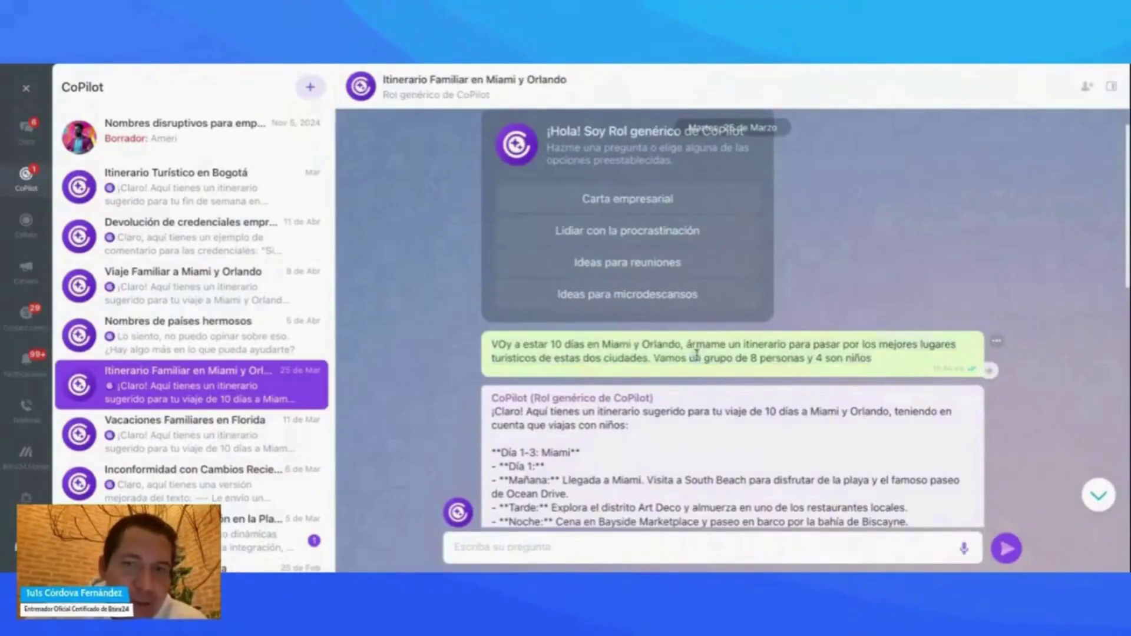
{"action": "double_click", "coordinate": [696, 356]}
{"action": "scroll", "coordinate": [707, 356], "scroll_direction": "down", "scroll_amount": 3}
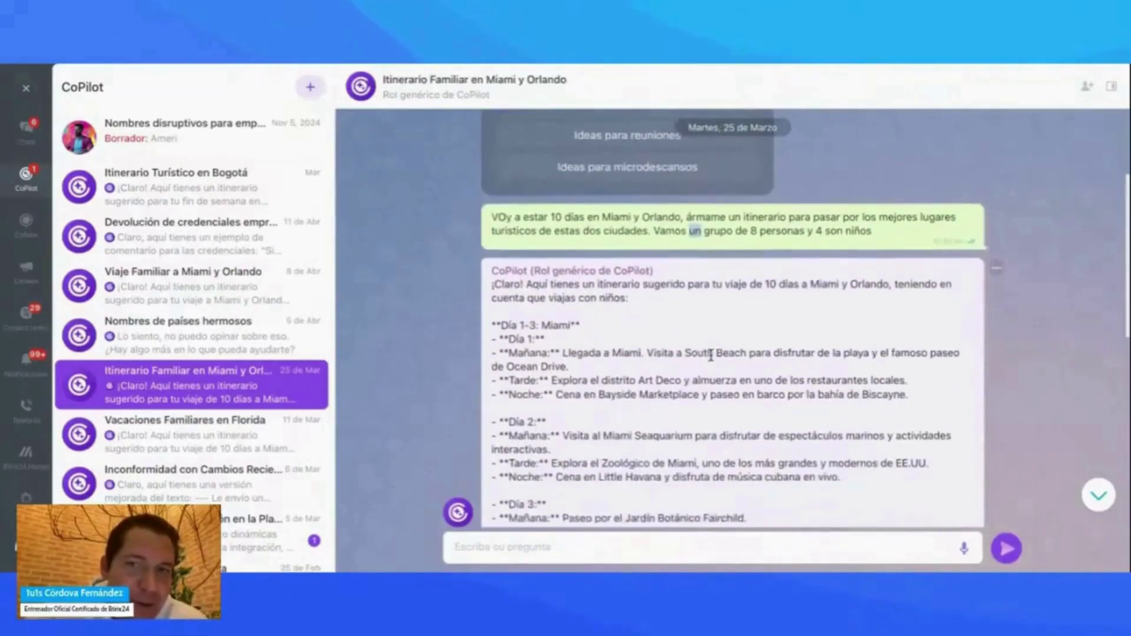
{"action": "scroll", "coordinate": [707, 353], "scroll_direction": "down", "scroll_amount": 2}
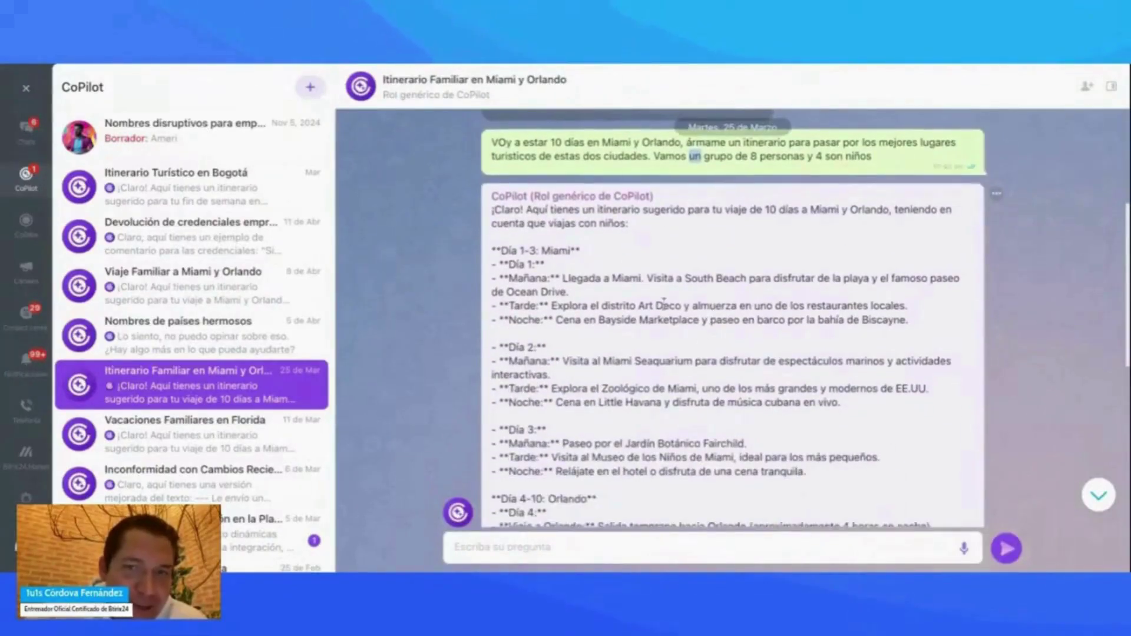
{"action": "left_click_drag", "start_coordinate": [664, 304], "coordinate": [737, 398]}
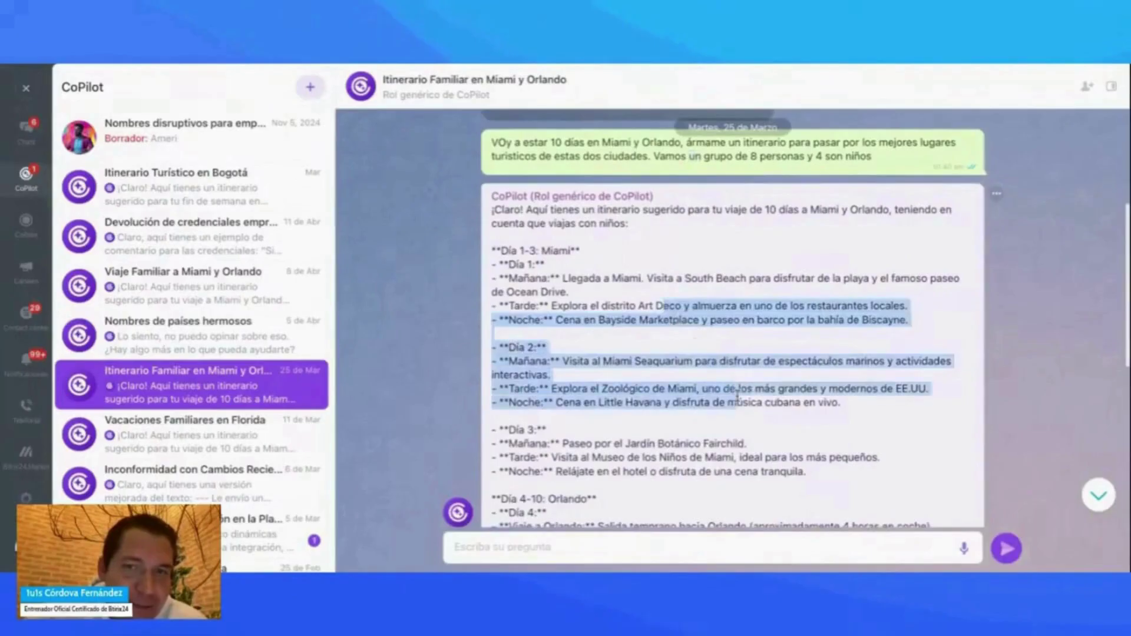
{"action": "scroll", "coordinate": [737, 398], "scroll_direction": "down", "scroll_amount": 5}
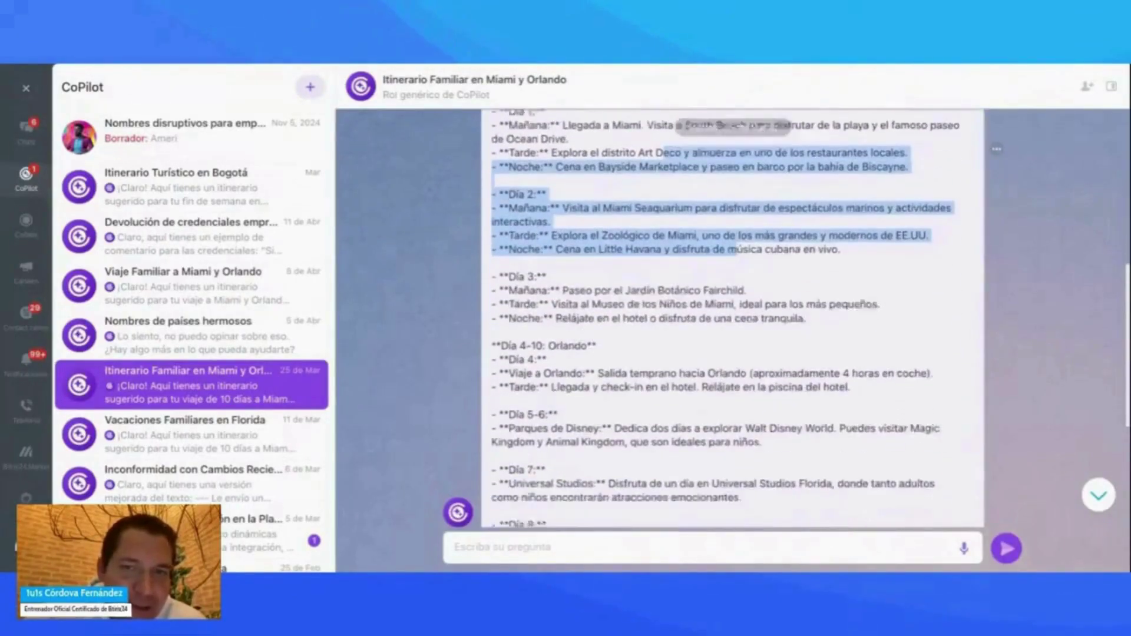
{"action": "scroll", "coordinate": [730, 318], "scroll_direction": "down", "scroll_amount": 4}
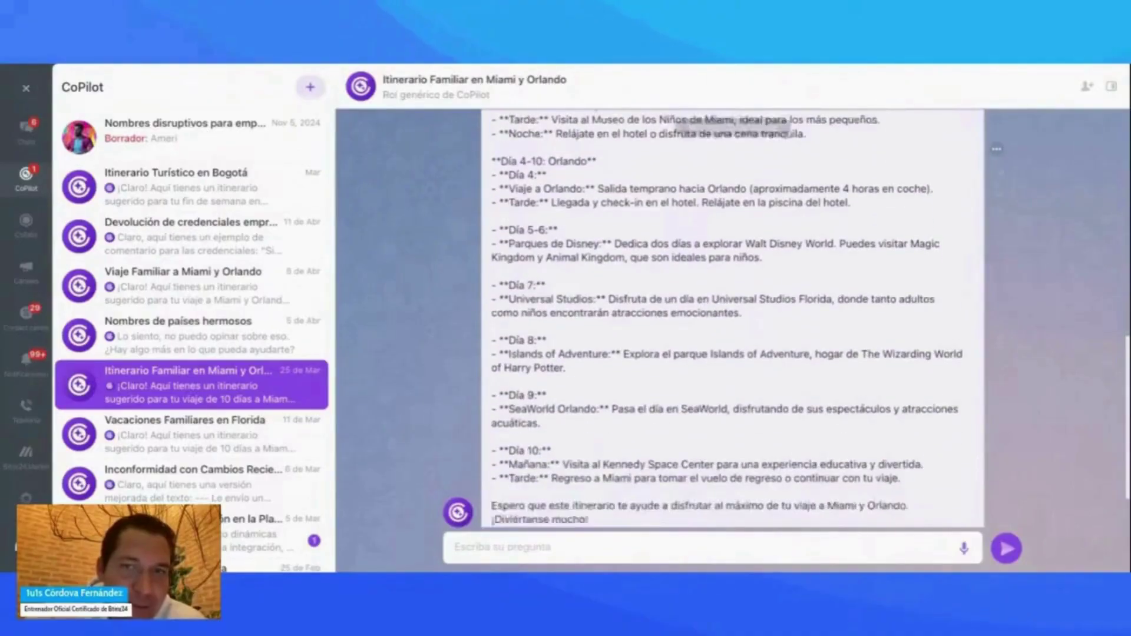
{"action": "scroll", "coordinate": [737, 249], "scroll_direction": "down", "scroll_amount": 2}
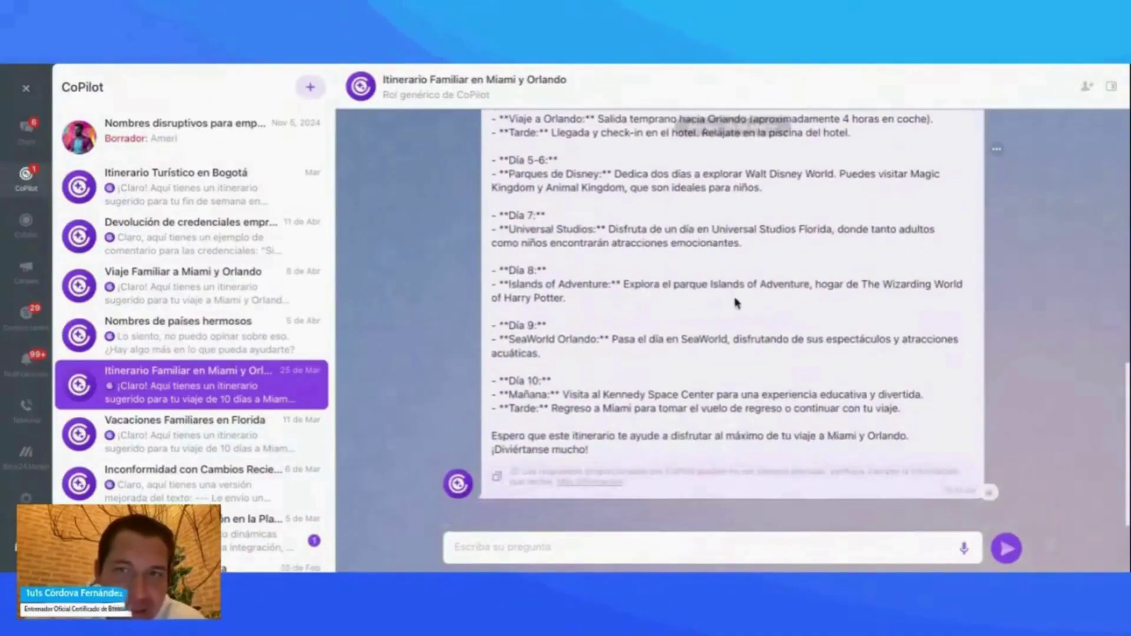
{"action": "scroll", "coordinate": [714, 372], "scroll_direction": "up", "scroll_amount": 15}
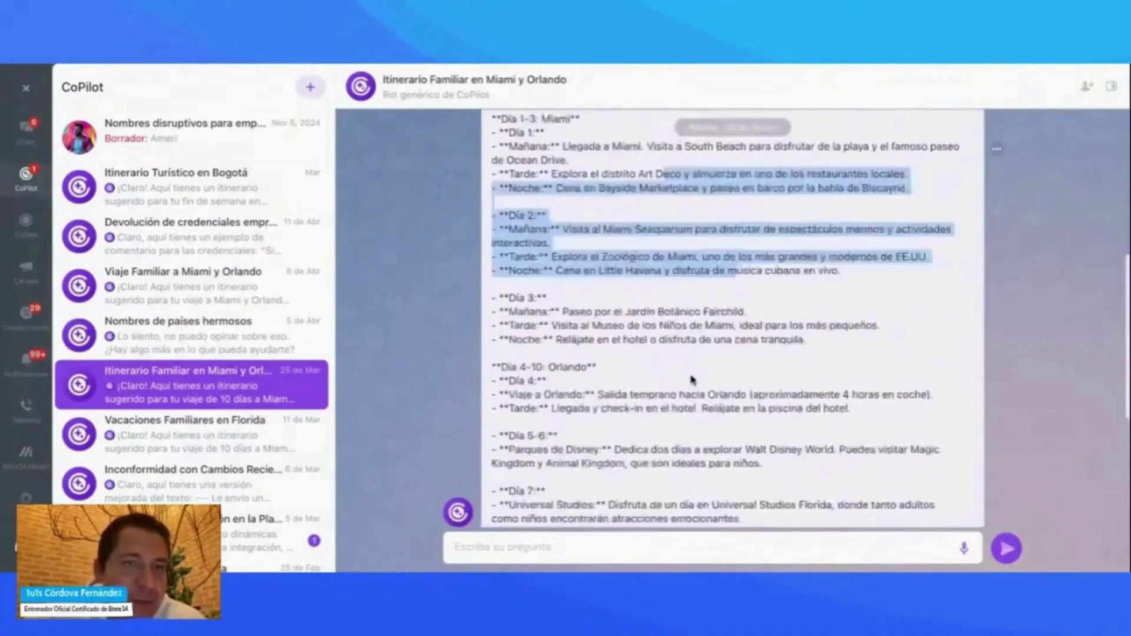
{"action": "left_click", "coordinate": [27, 90]}
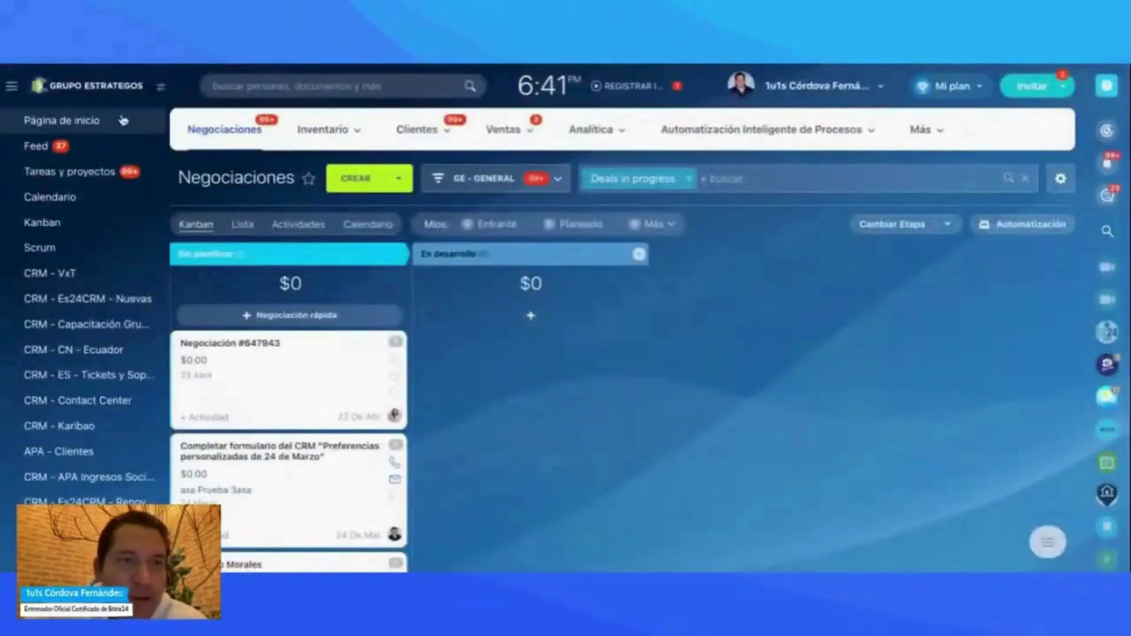
Step: Start a new message in the Feed and bring up CoPilot for its text
{"action": "left_click", "coordinate": [36, 146]}
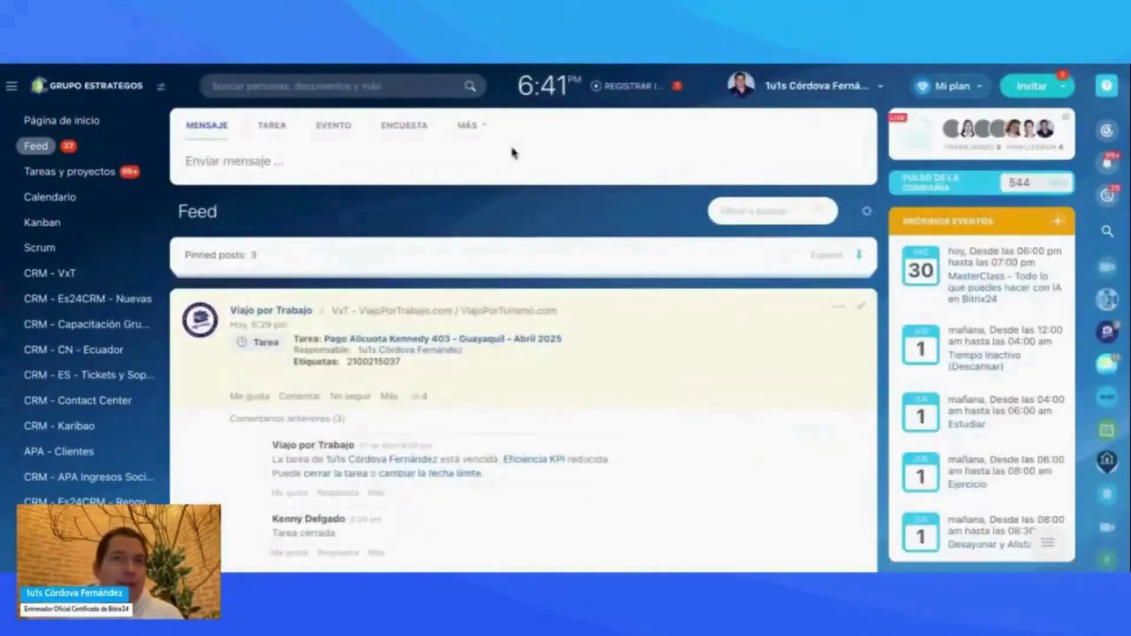
{"action": "left_click", "coordinate": [471, 158]}
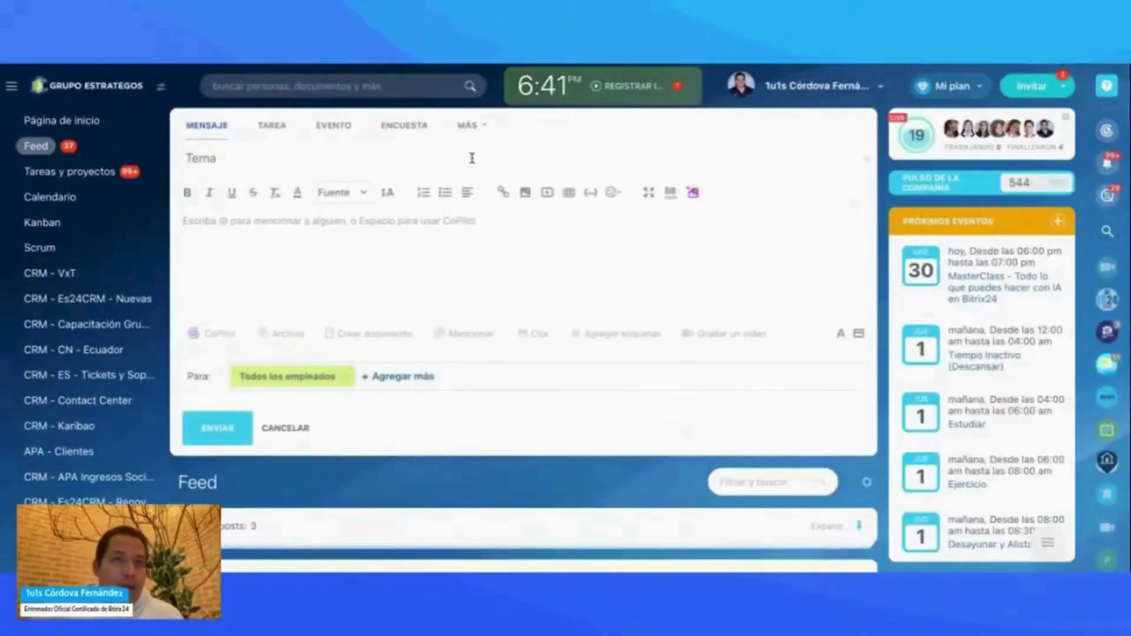
{"action": "left_click", "coordinate": [208, 343]}
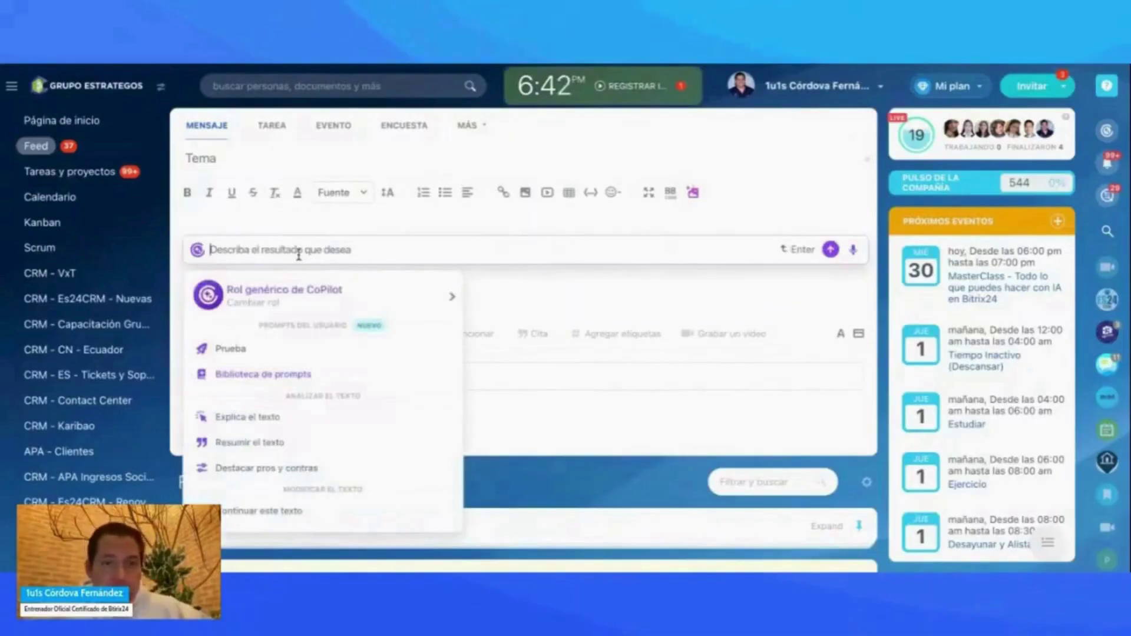
Step: Have CoPilot write a Spanish birthday message for a colleague, giving the first name, birthday, age and role Coordinador General, and keep the generated text
{"action": "type", "text": "E"}
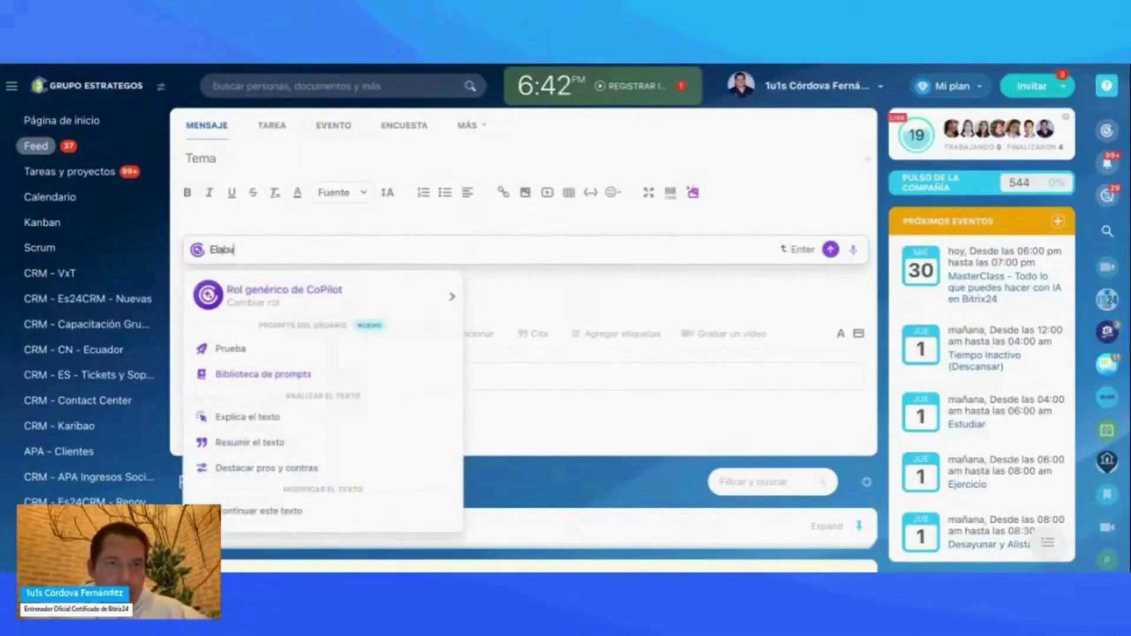
{"action": "type", "text": "labórame un me"}
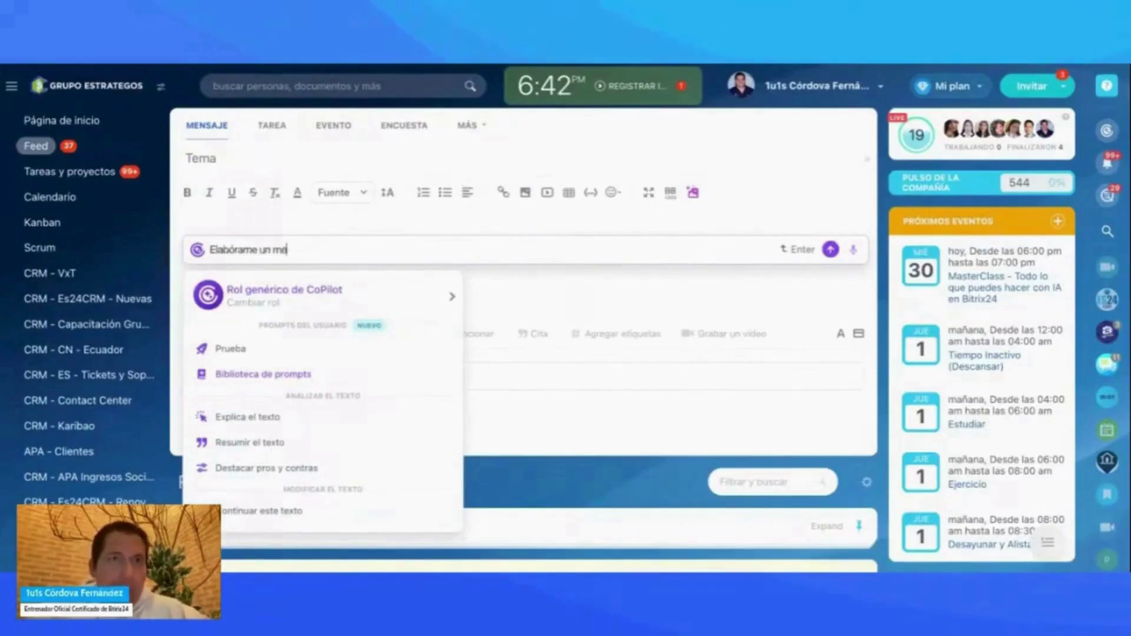
{"action": "type", "text": "nsaje de cumpleaños"}
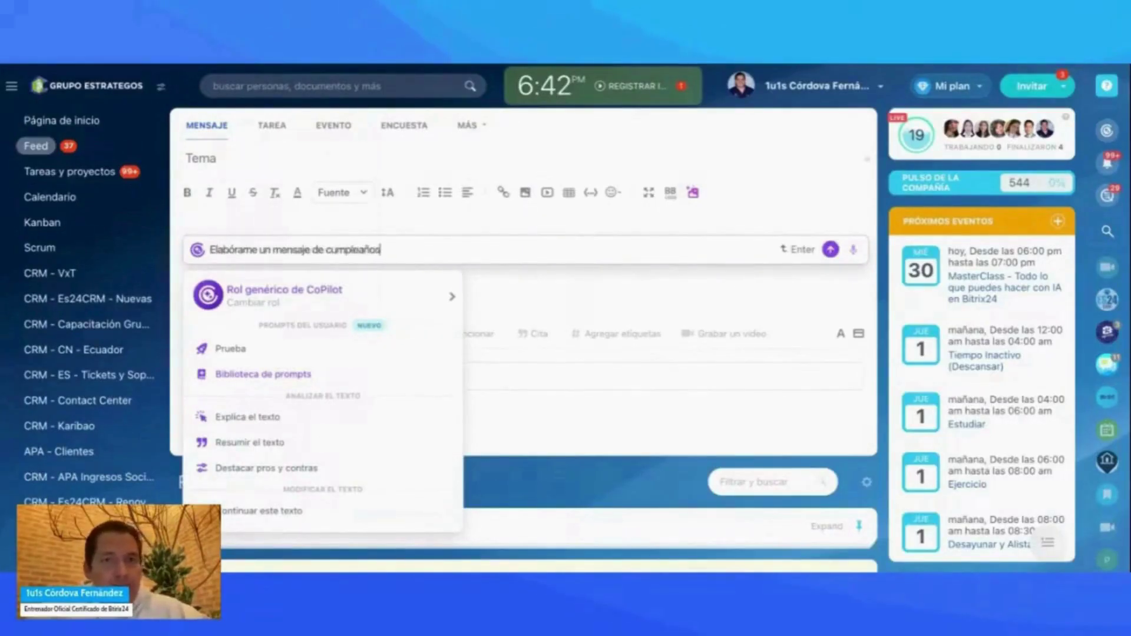
{"action": "type", "text": " para Mateo que cumple añ"}
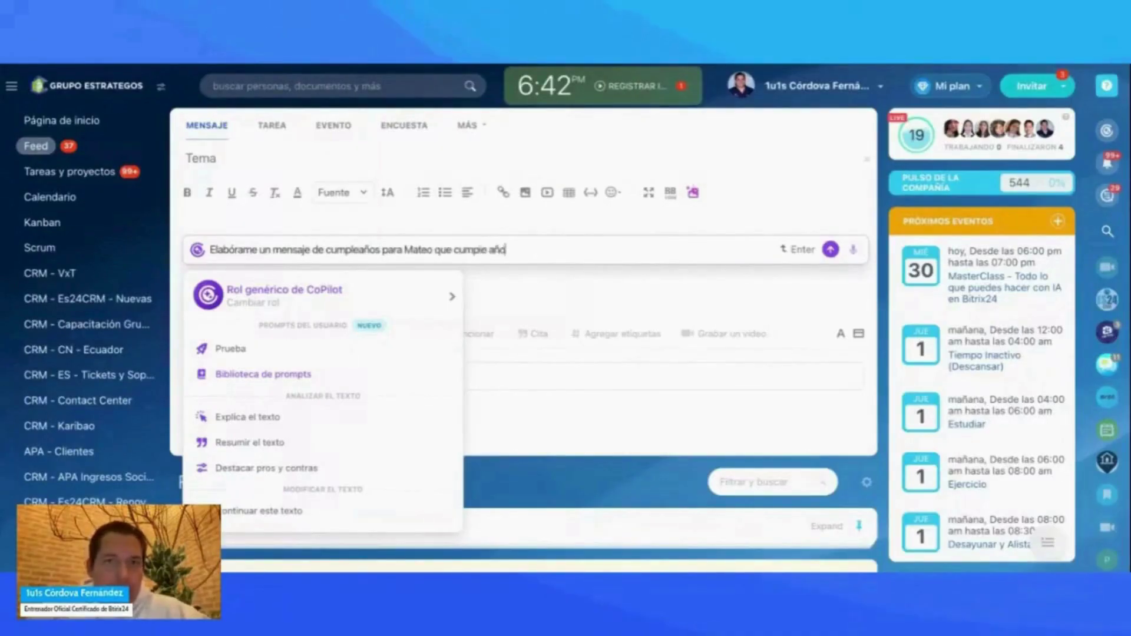
{"action": "type", "text": "os el 30 de Abri"}
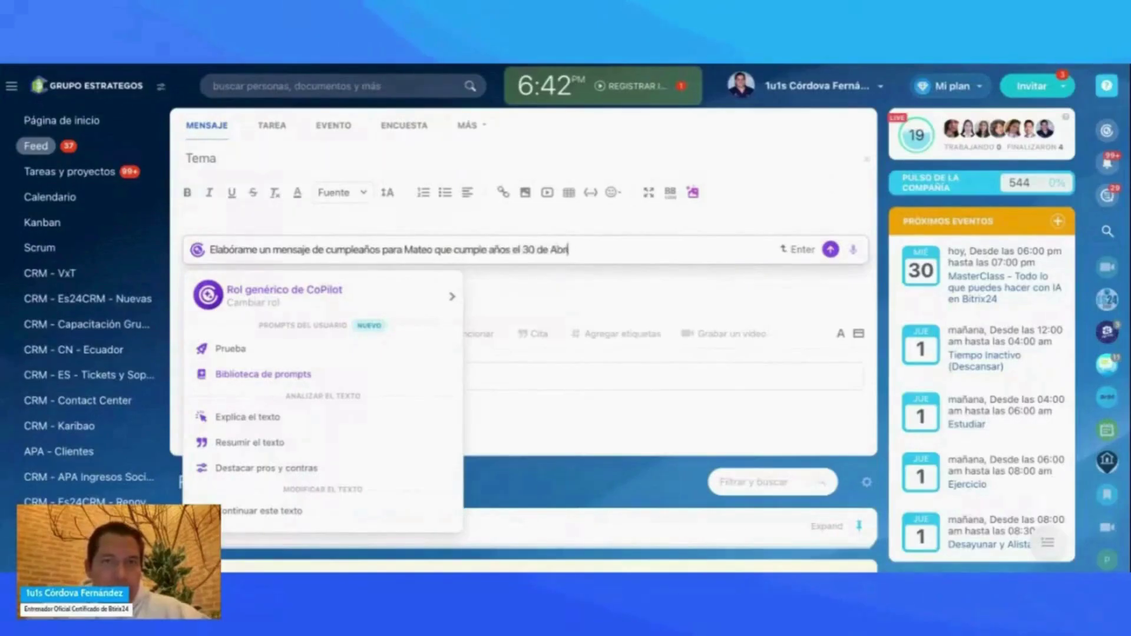
{"action": "type", "text": "l. Y"}
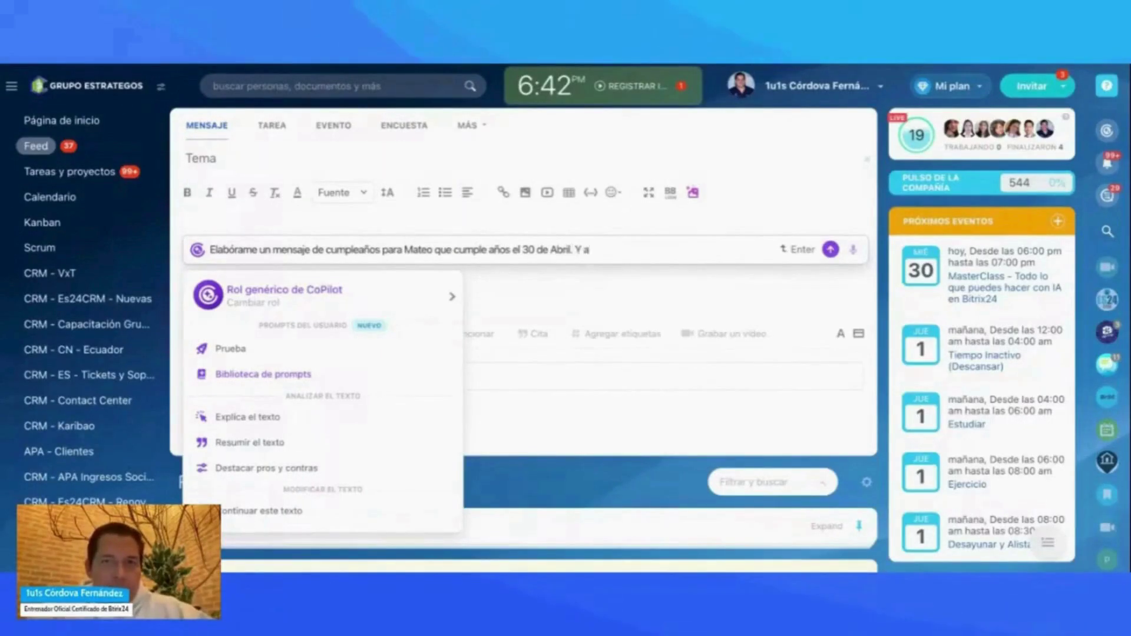
{"action": "type", "text": " ha cumplido 28 años"}
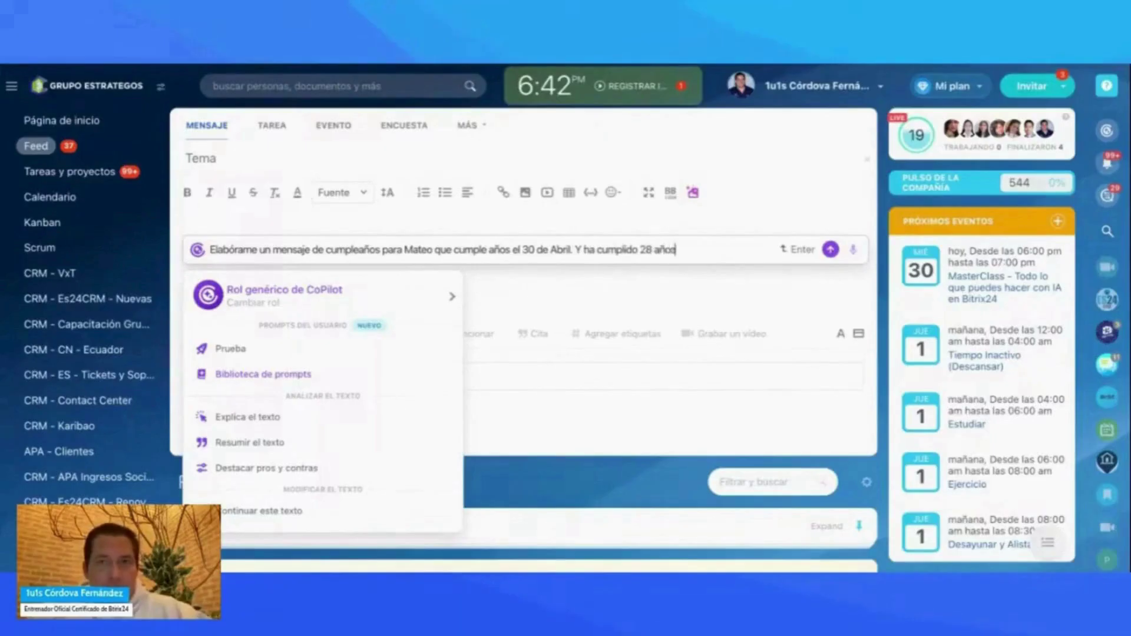
{"action": "type", "text": ". E"}
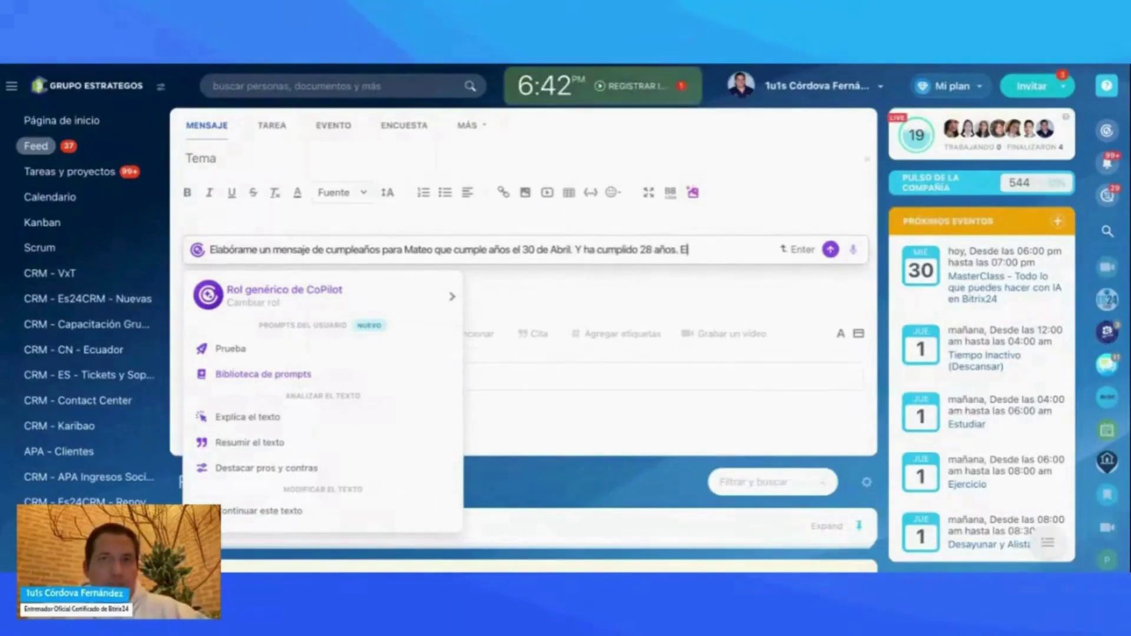
{"action": "type", "text": "l actualmente cu"}
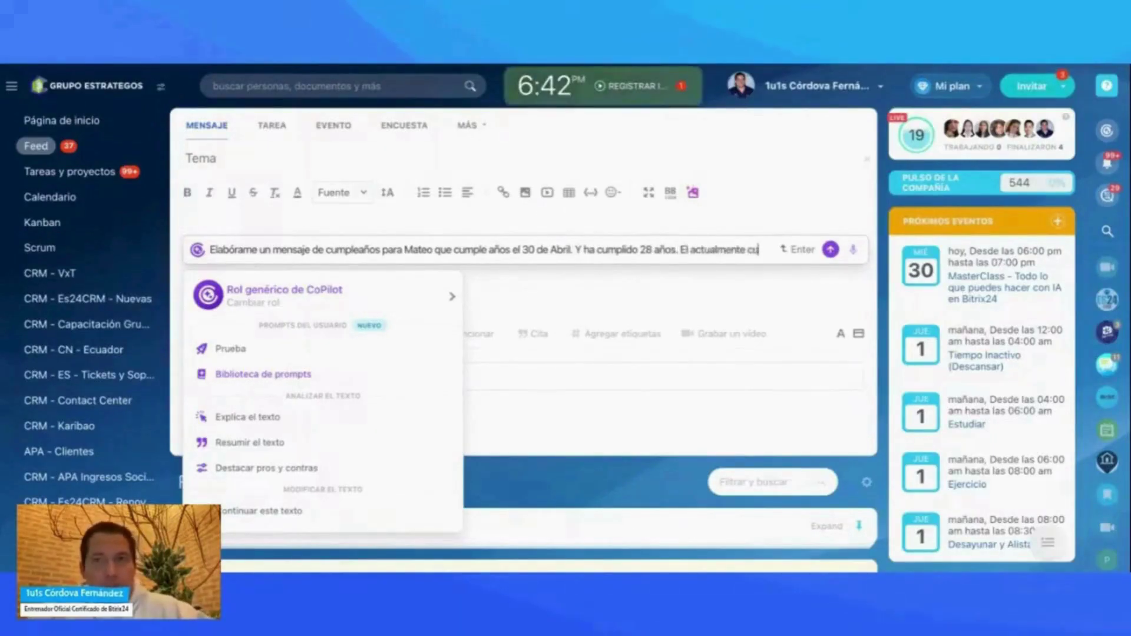
{"action": "type", "text": "mple el rol"}
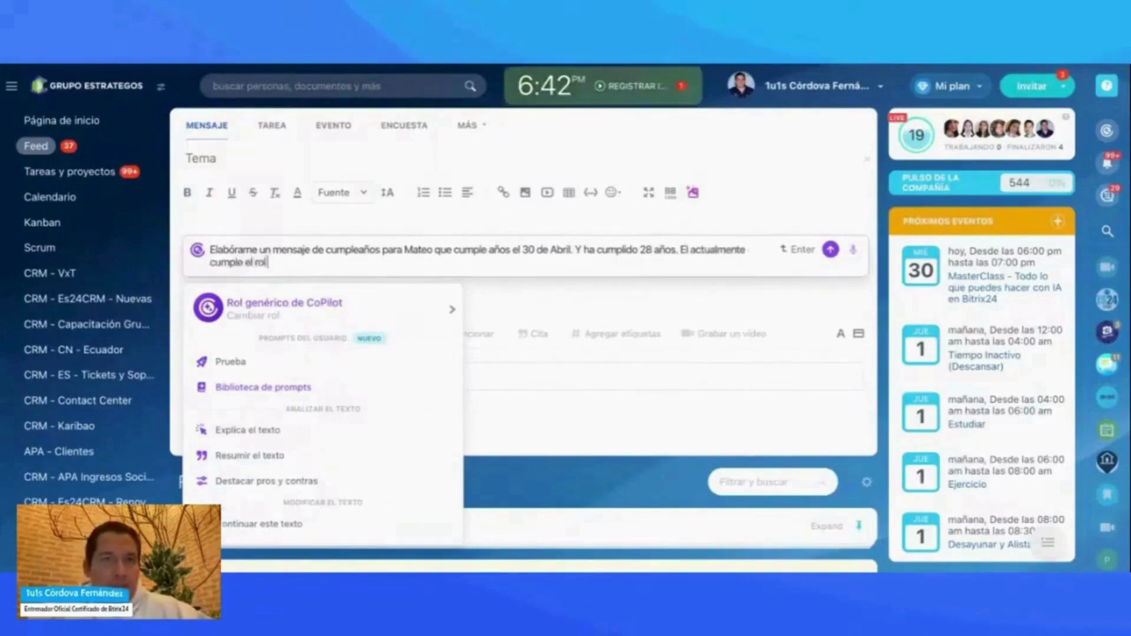
{"action": "type", "text": " de Coordinador"}
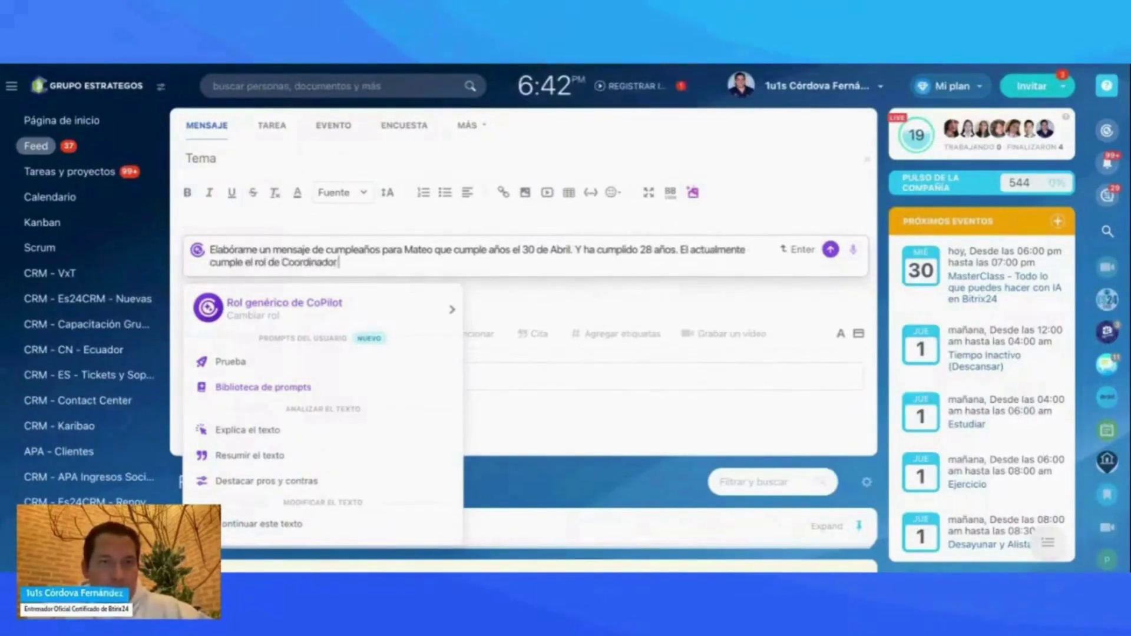
{"action": "type", "text": " General"}
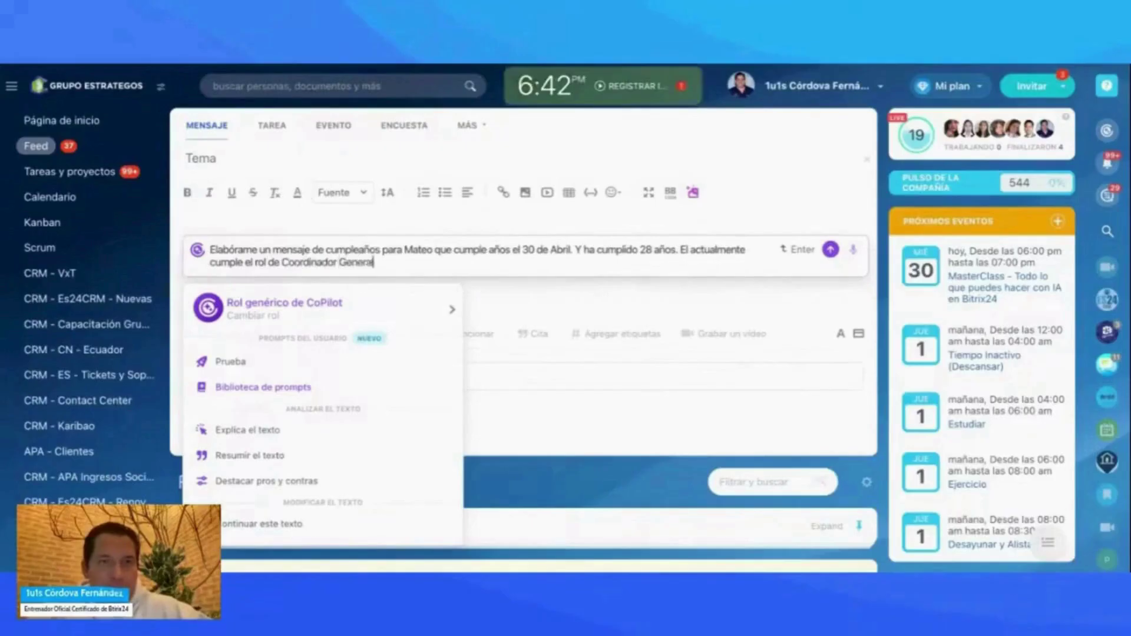
{"action": "left_click", "coordinate": [831, 250]}
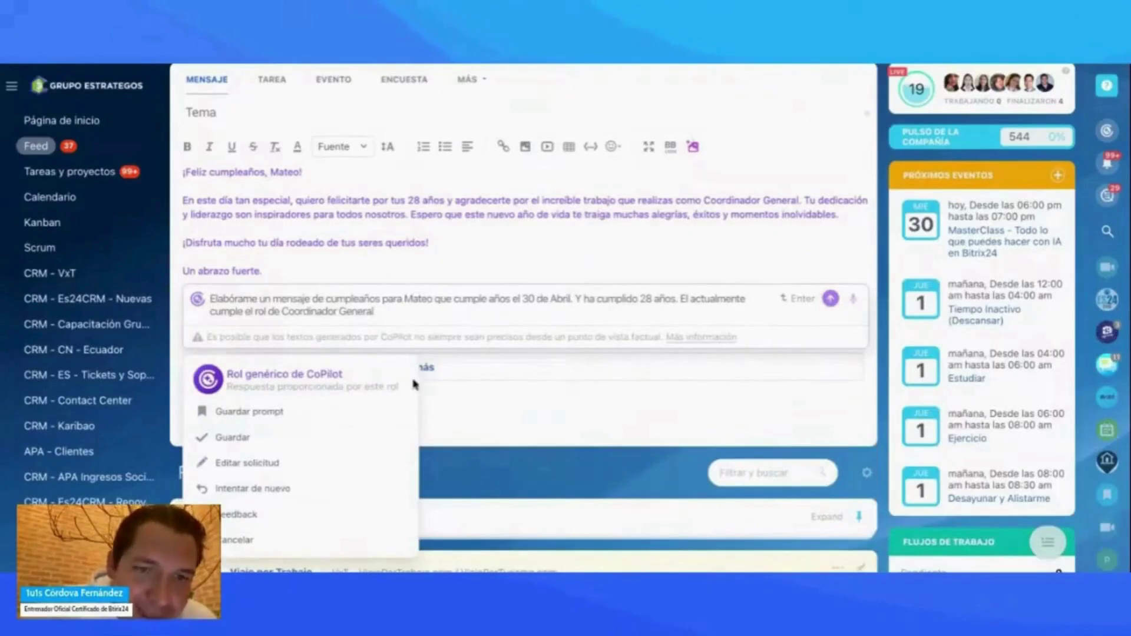
{"action": "left_click", "coordinate": [479, 401]}
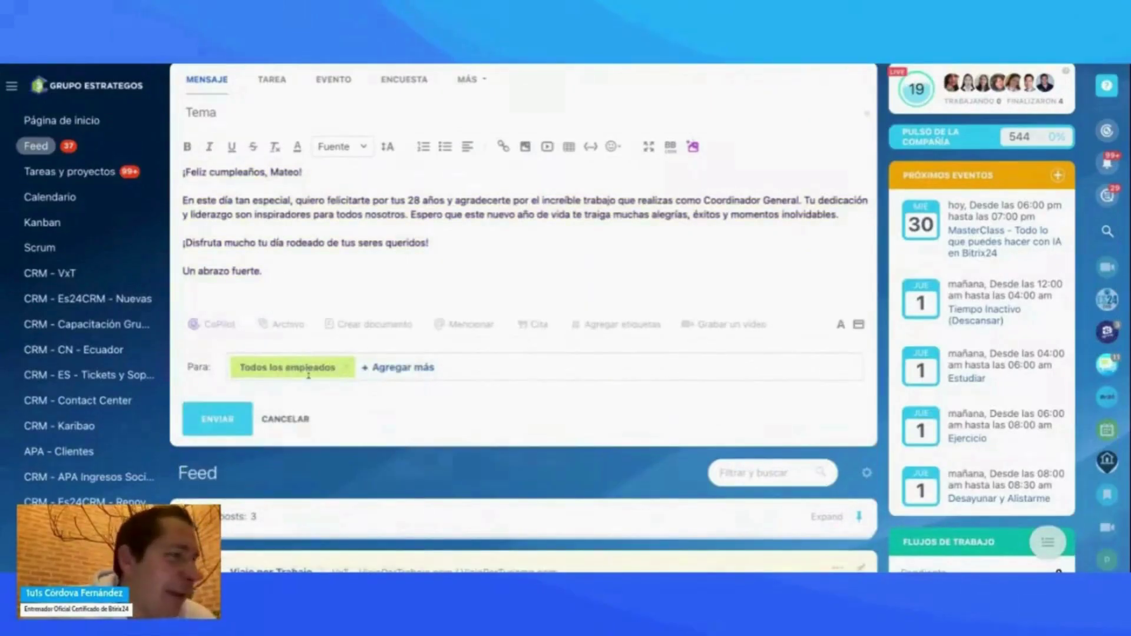
Step: Remove "Todos los empleados" from the message's recipients, leaving the recipient field empty
{"action": "left_click", "coordinate": [346, 371]}
{"action": "left_click", "coordinate": [273, 373]}
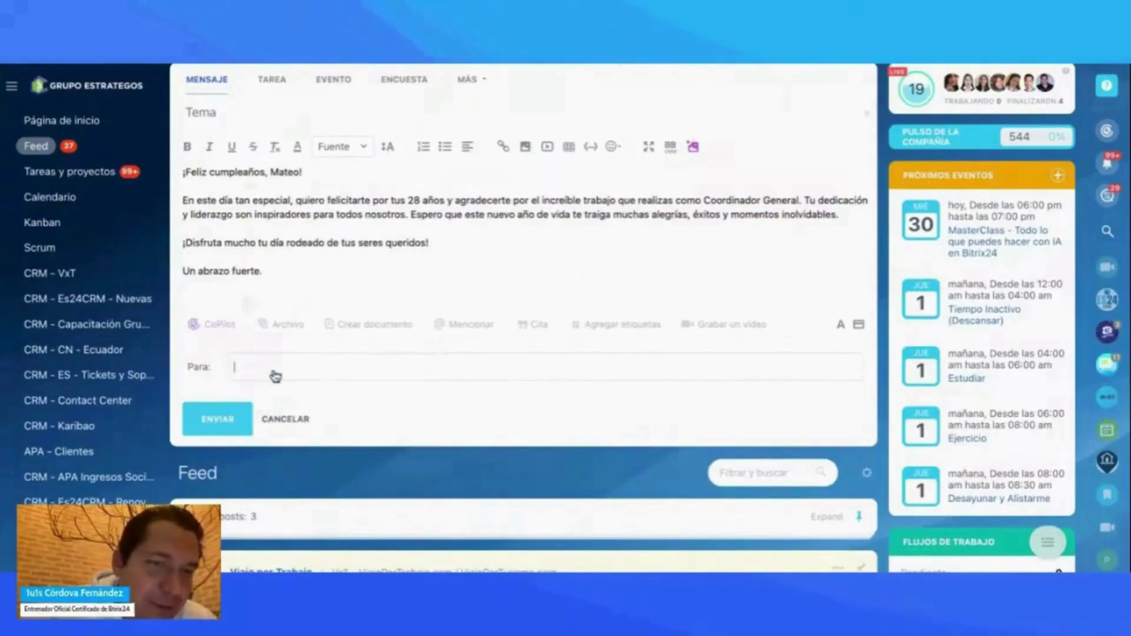
{"action": "left_click", "coordinate": [392, 410]}
Step: Select the entire birthday message and have CoPilot translate it into English
{"action": "left_click", "coordinate": [493, 224]}
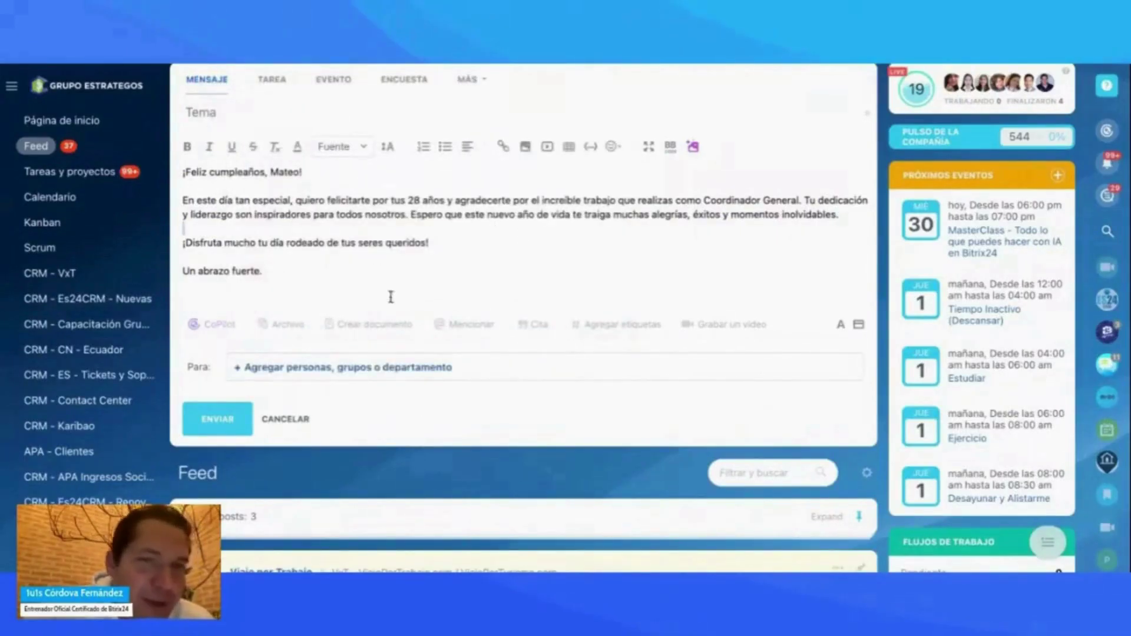
{"action": "key", "text": "ctrl+a"}
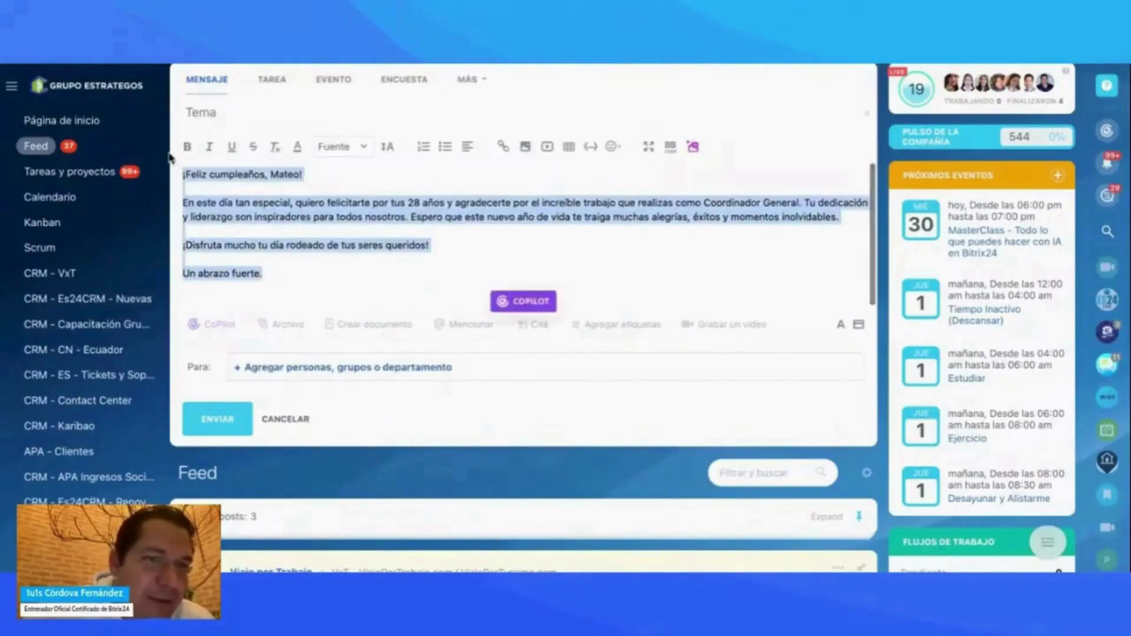
{"action": "left_click", "coordinate": [513, 301]}
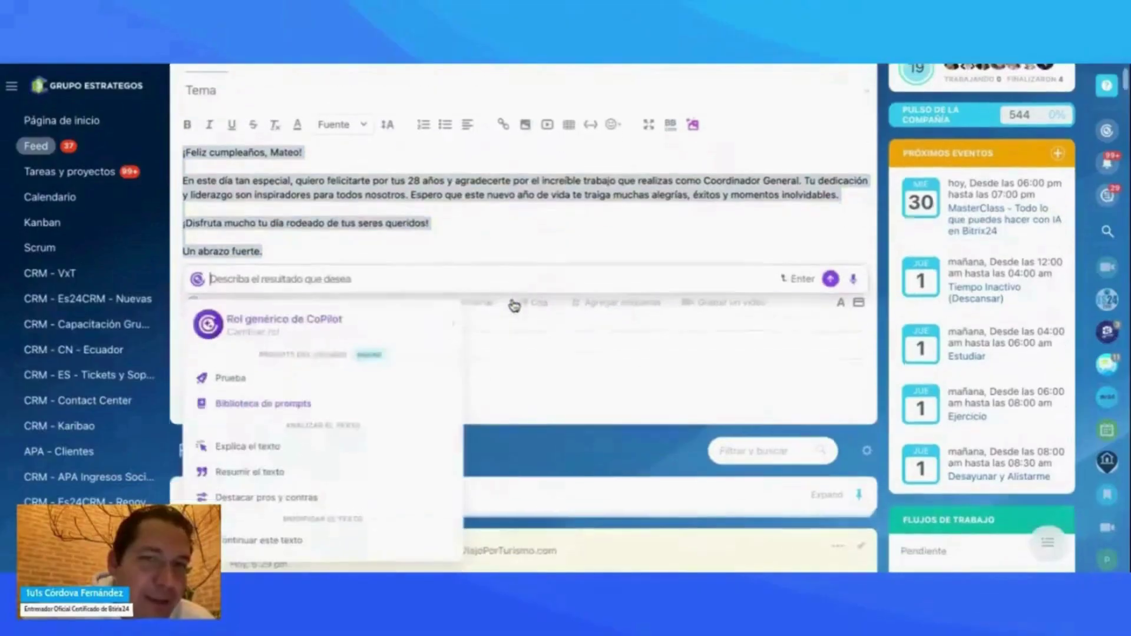
{"action": "scroll", "coordinate": [311, 416], "scroll_direction": "down", "scroll_amount": 5}
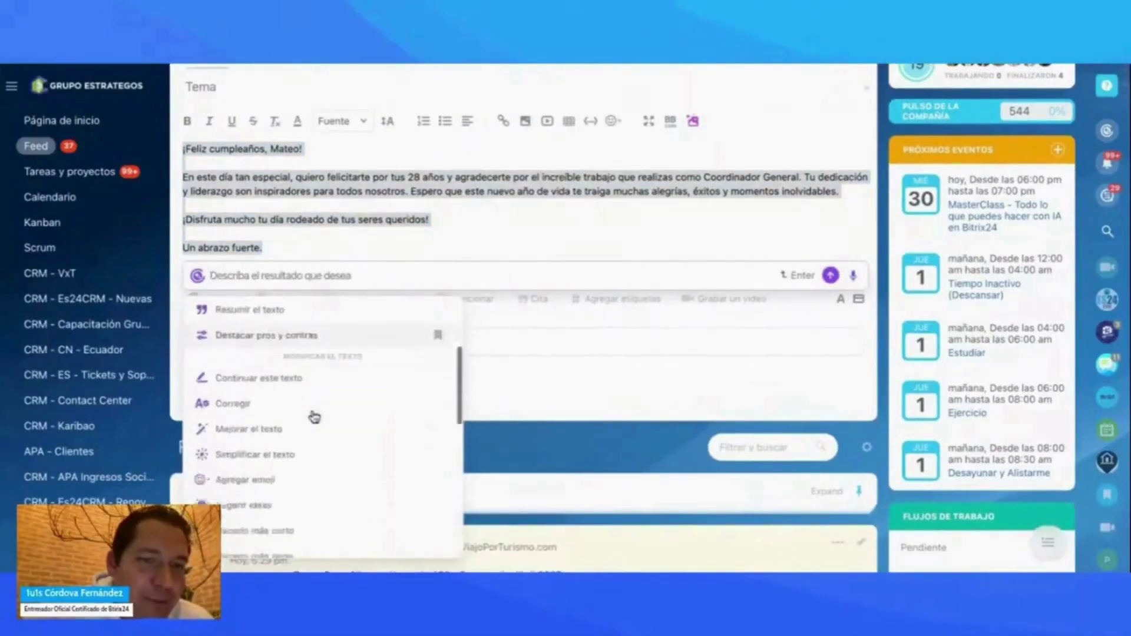
{"action": "scroll", "coordinate": [314, 417], "scroll_direction": "down", "scroll_amount": 3}
{"action": "mouse_move", "coordinate": [302, 434]}
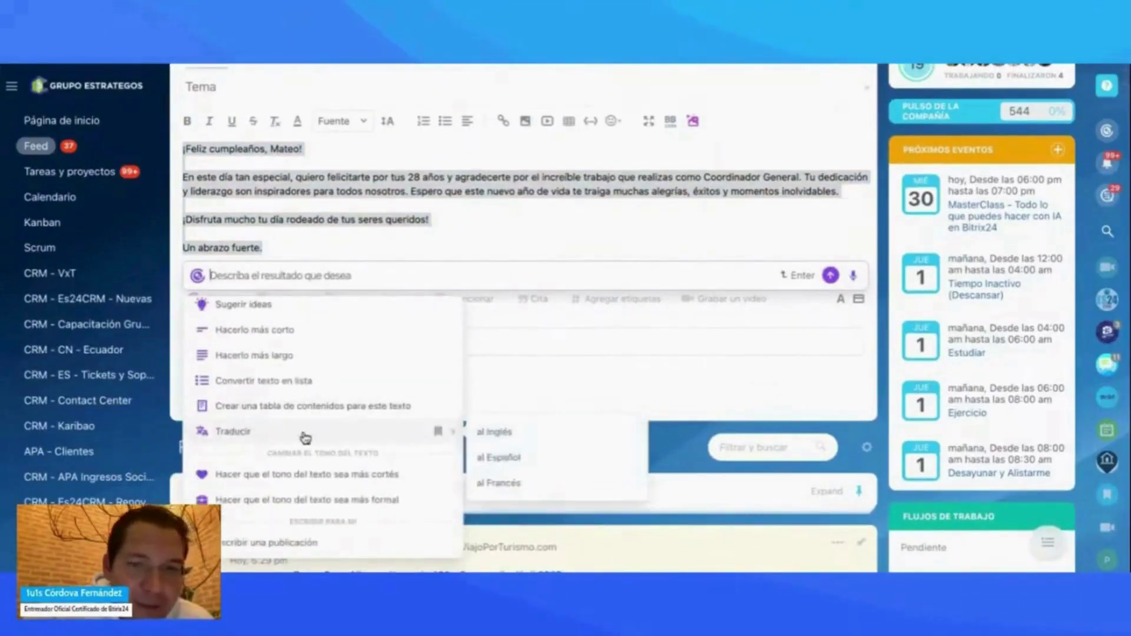
{"action": "left_click", "coordinate": [515, 434]}
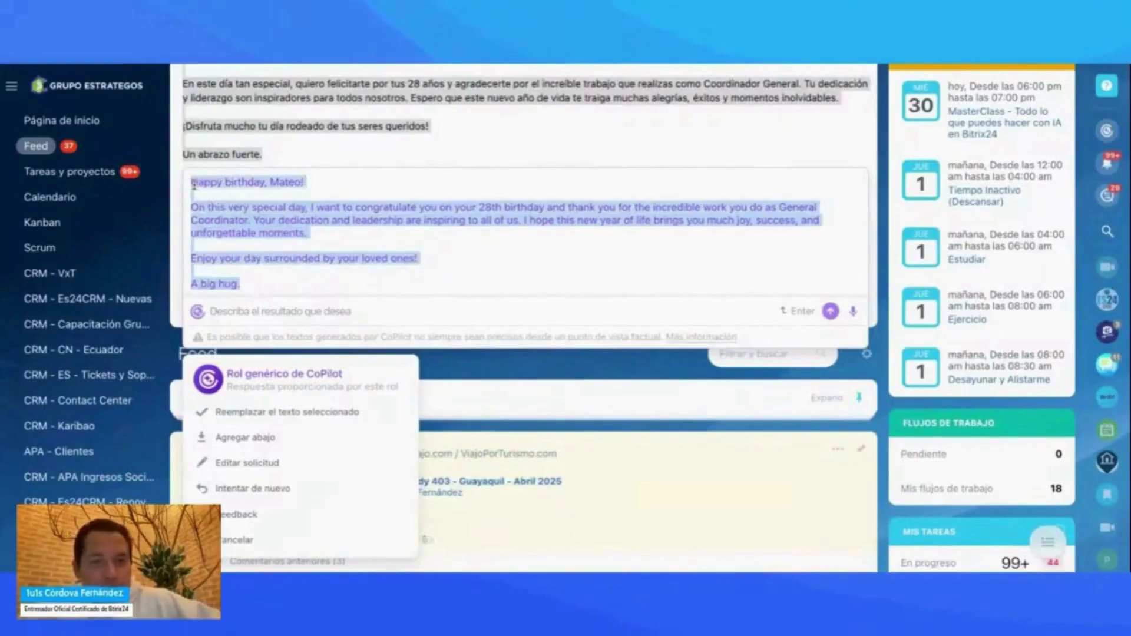
Step: Replace the Spanish birthday text in the message with CoPilot's English translation
{"action": "key", "text": "Escape"}
{"action": "scroll", "coordinate": [283, 156], "scroll_direction": "up", "scroll_amount": 3}
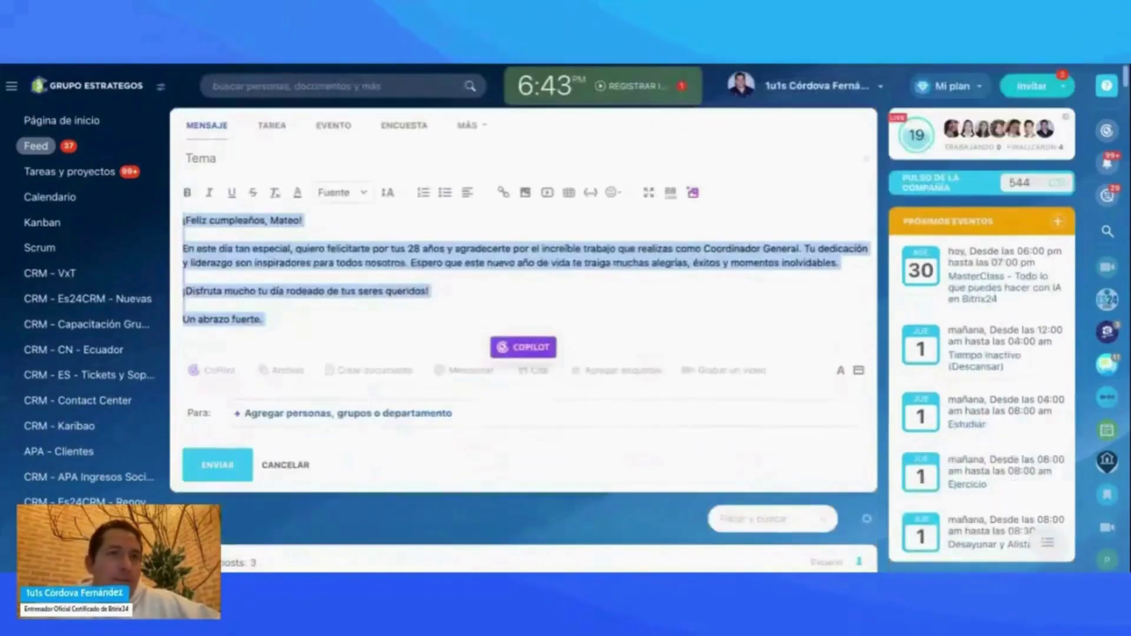
{"action": "key", "text": "BackSpace"}
{"action": "type", "text": "Happy birthday, Mateo!  On this very special day, I want to congratulate you on your 28th birthday and thank you for the incredible work you do as General Coordinator. Your dedication and leadership are inspiring to all of us. I hope this new year of life brings you much joy, success, and unforgettable moments.  Enjoy your day surrounded by your loved ones!  A big hug."}
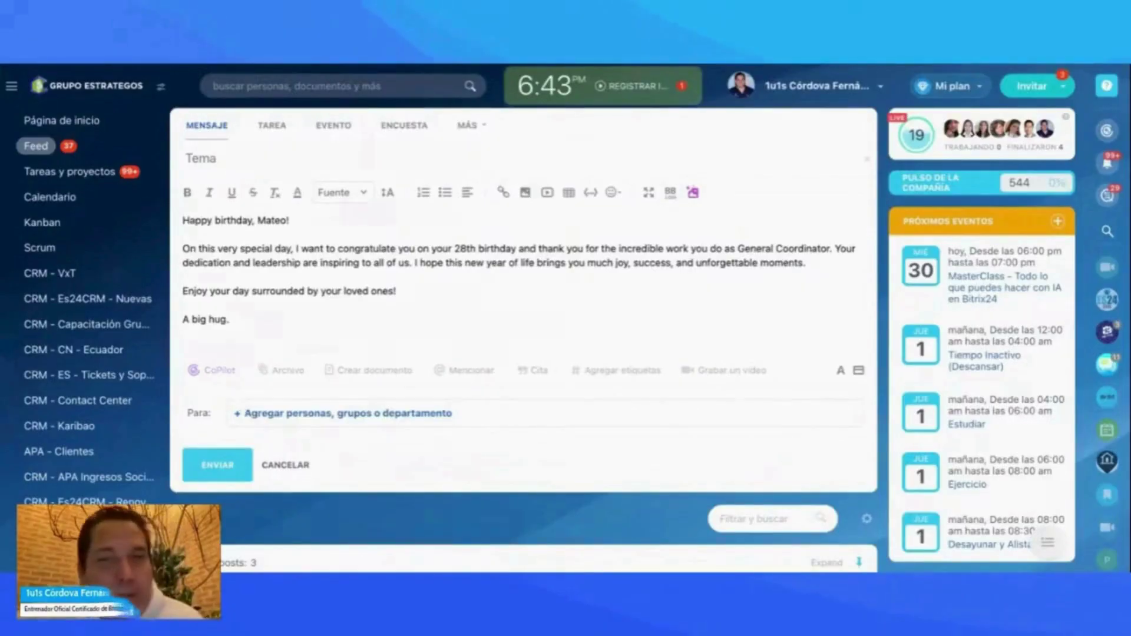
Step: On the VxT project's Kanban board, add a quick task "Elaborar Tarjetas de Presentación para ViajoPorTrabajo.com" to the Sin Planificar stage
{"action": "left_click", "coordinate": [73, 177]}
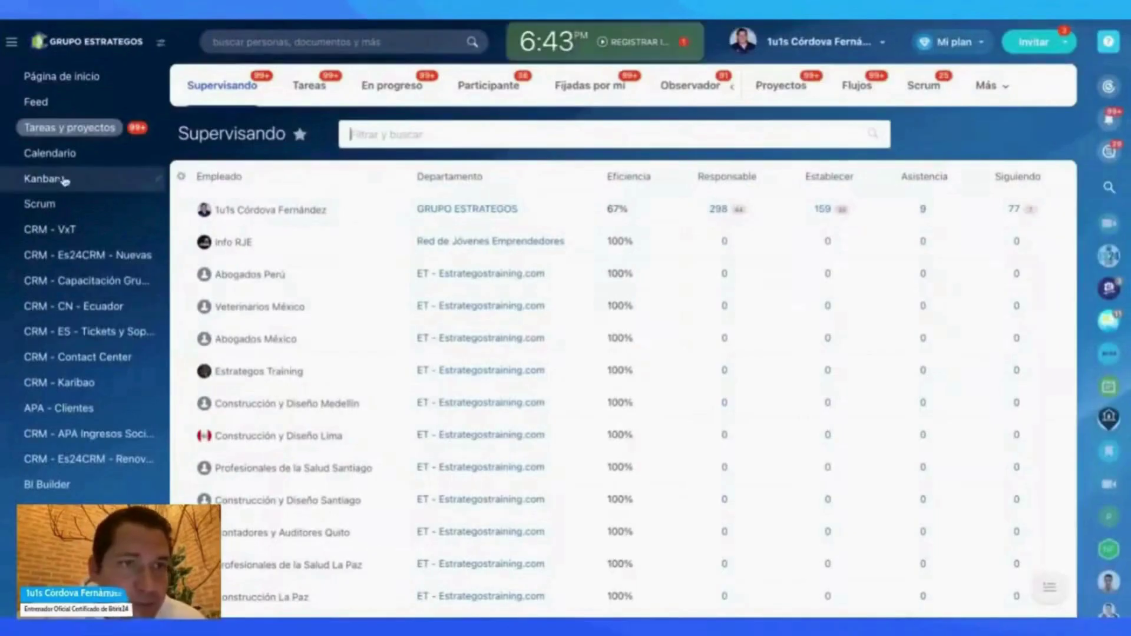
{"action": "left_click", "coordinate": [112, 179]}
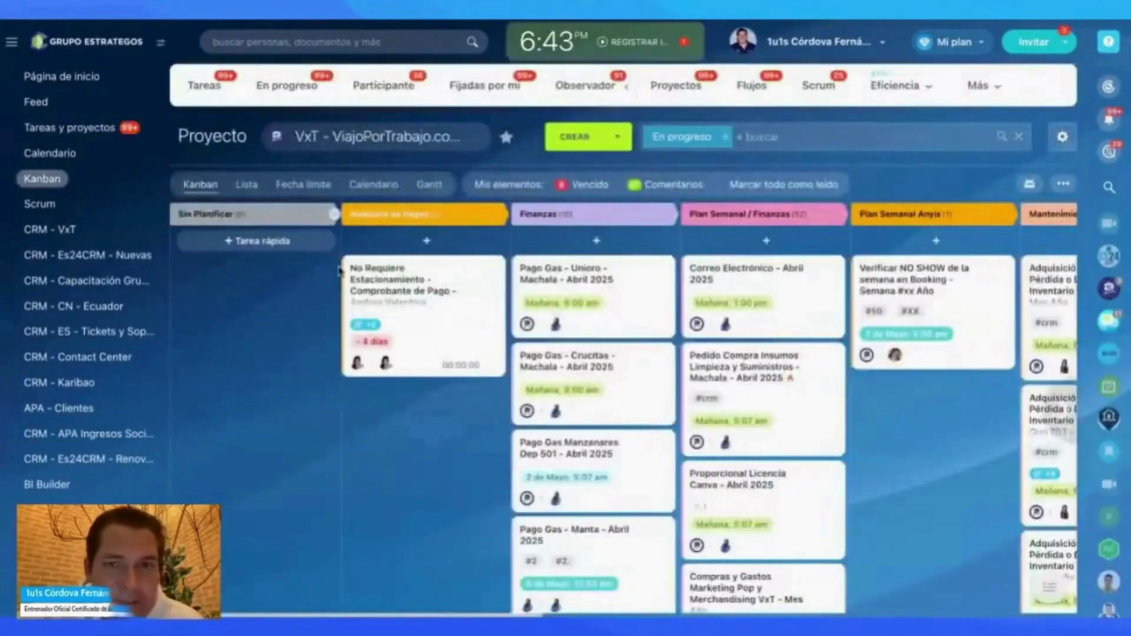
{"action": "left_click", "coordinate": [232, 244]}
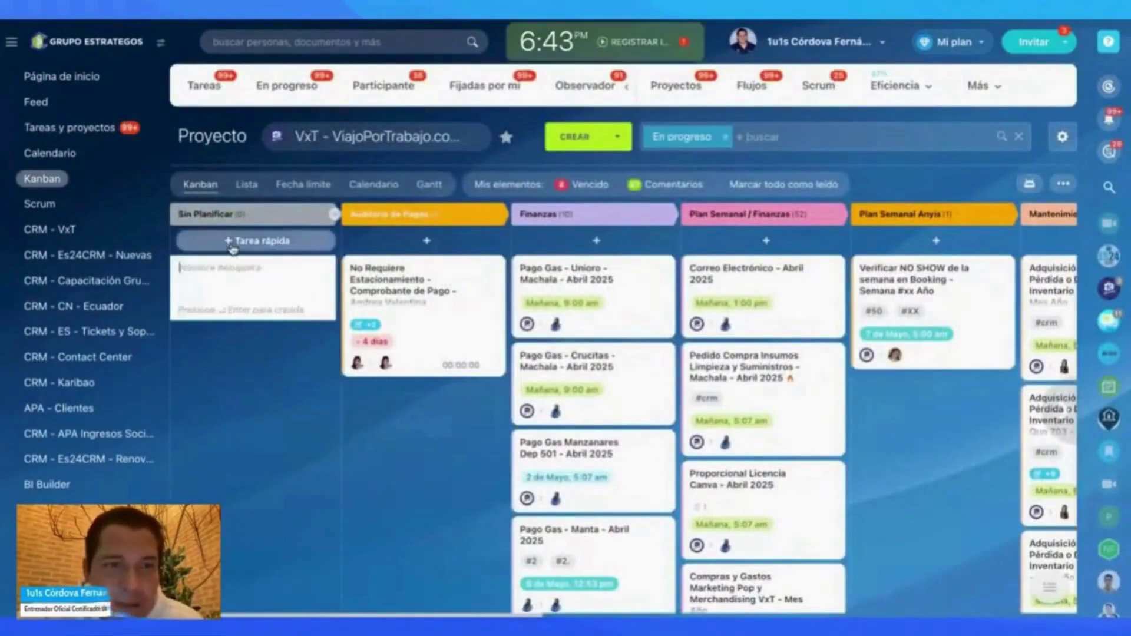
{"action": "type", "text": "E"}
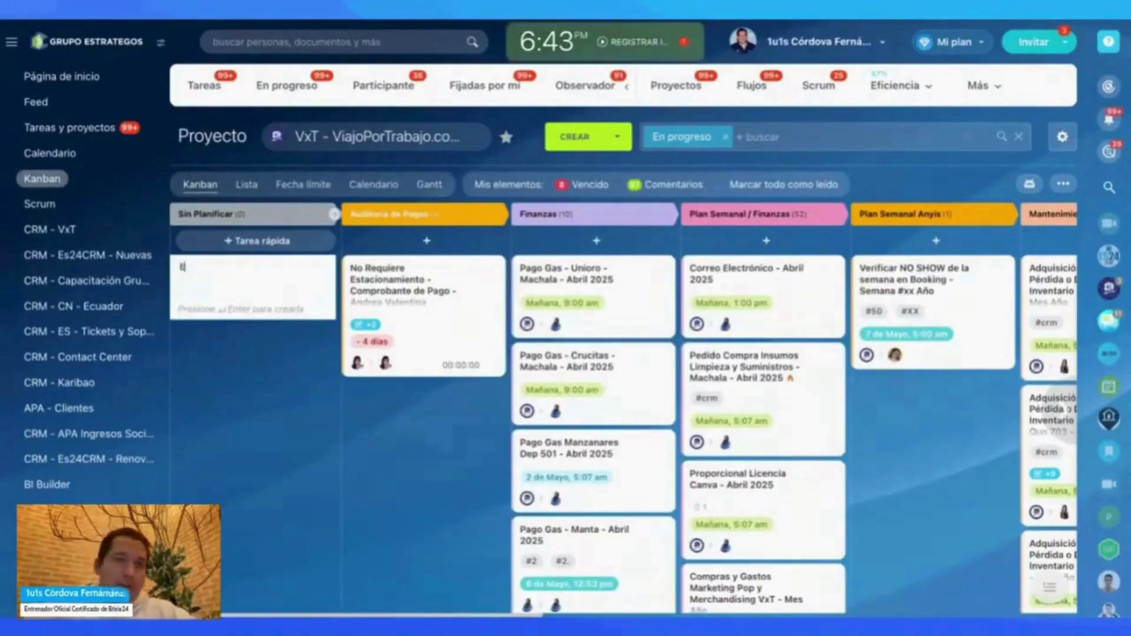
{"action": "type", "text": "lborar Tarjet"}
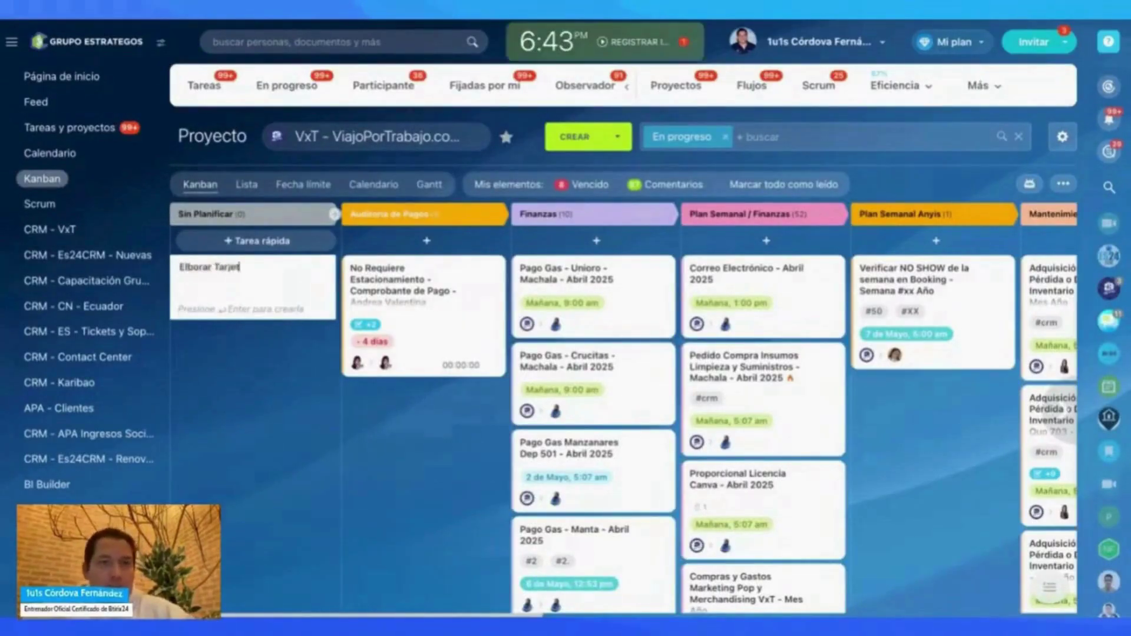
{"action": "key", "text": "BackSpace"}
{"action": "key", "text": "BackSpace"}
{"action": "key", "text": "BackSpace"}
{"action": "key", "text": "BackSpace"}
{"action": "key", "text": "BackSpace"}
{"action": "key", "text": "BackSpace"}
{"action": "key", "text": "BackSpace"}
{"action": "key", "text": "BackSpace"}
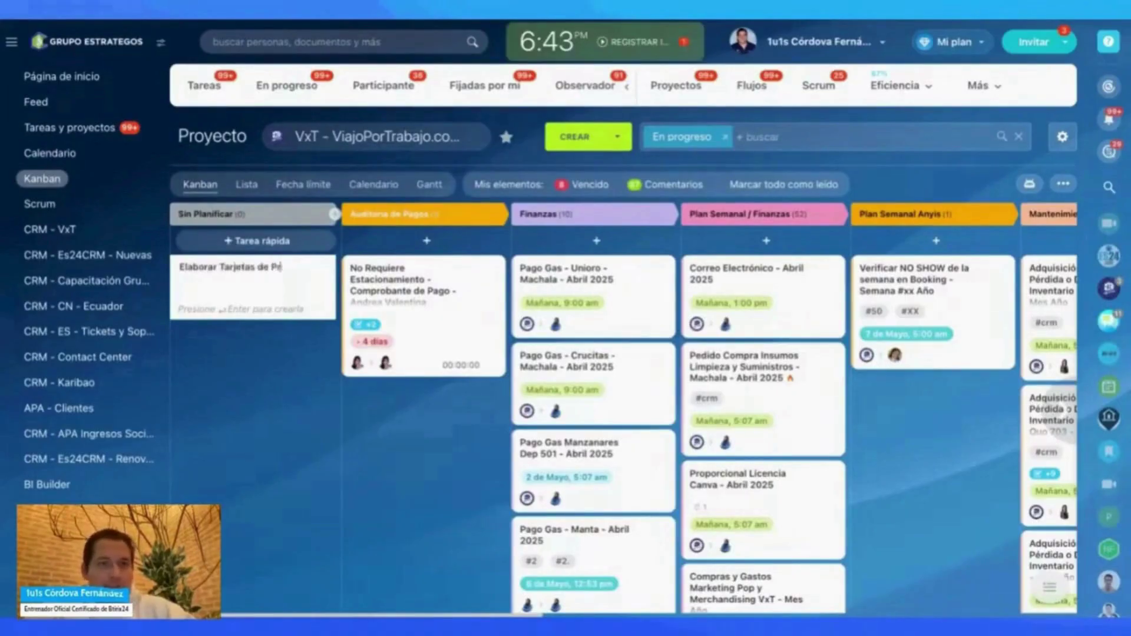
{"action": "type", "text": "ión para"}
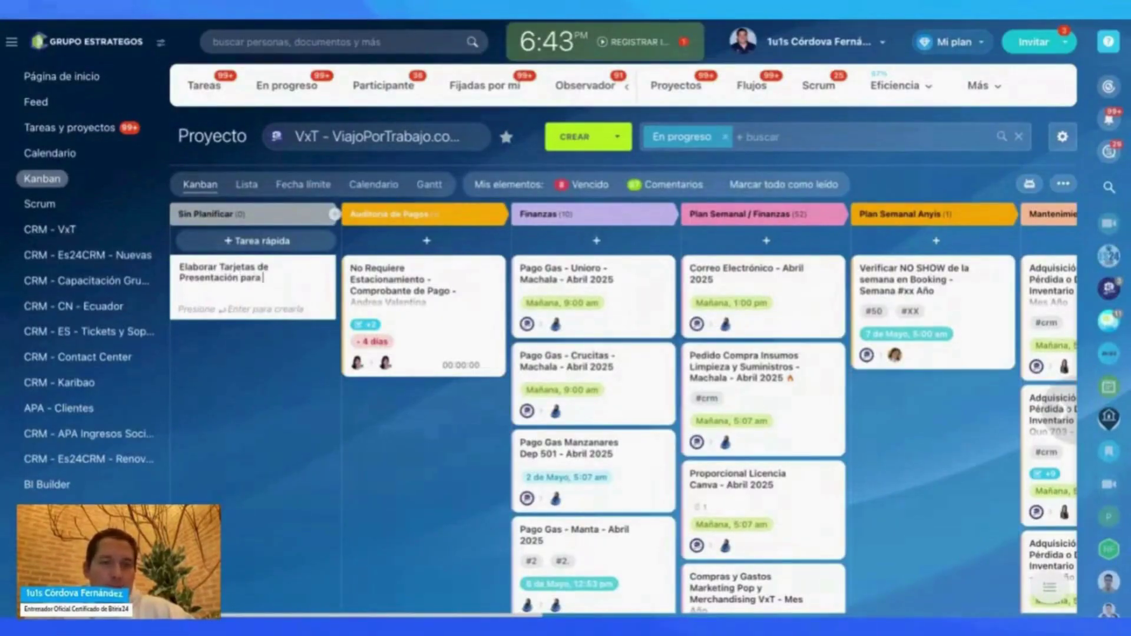
{"action": "type", "text": " ViajoPorTrabajo.com"}
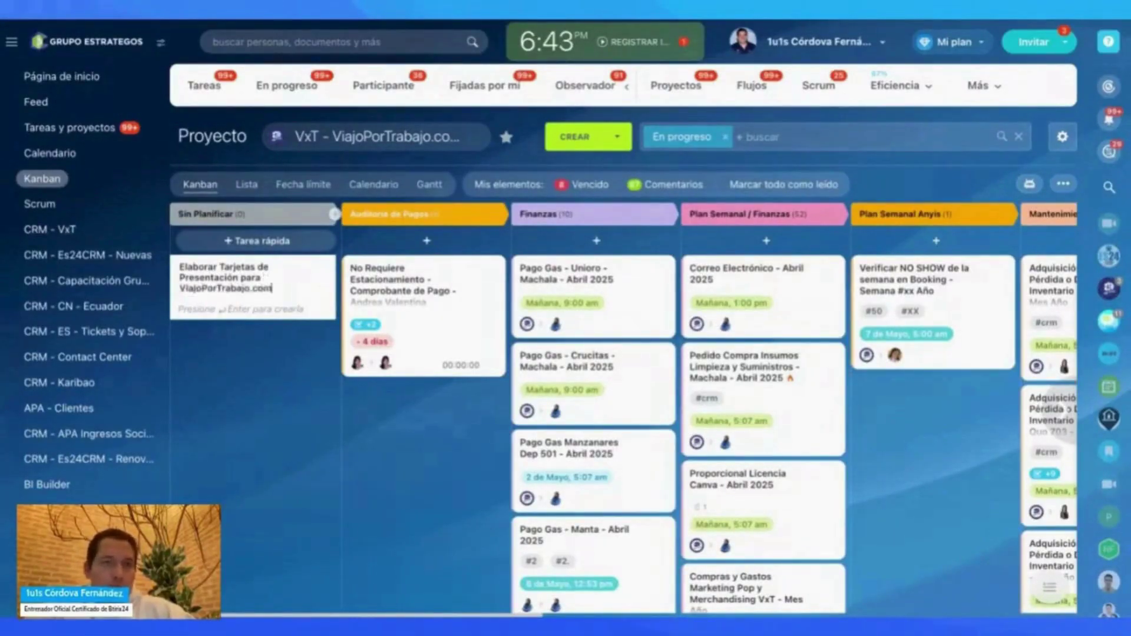
{"action": "key", "text": "Return"}
Step: Open the new business card task for editing and bring up CoPilot for its description
{"action": "left_click", "coordinate": [215, 352]}
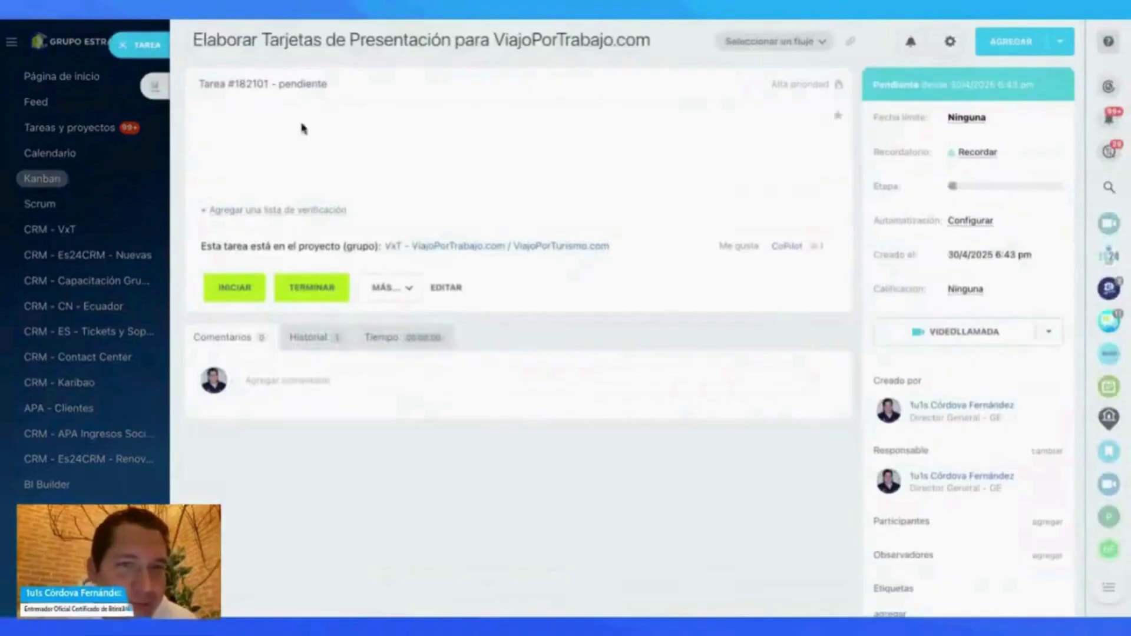
{"action": "left_click", "coordinate": [445, 301]}
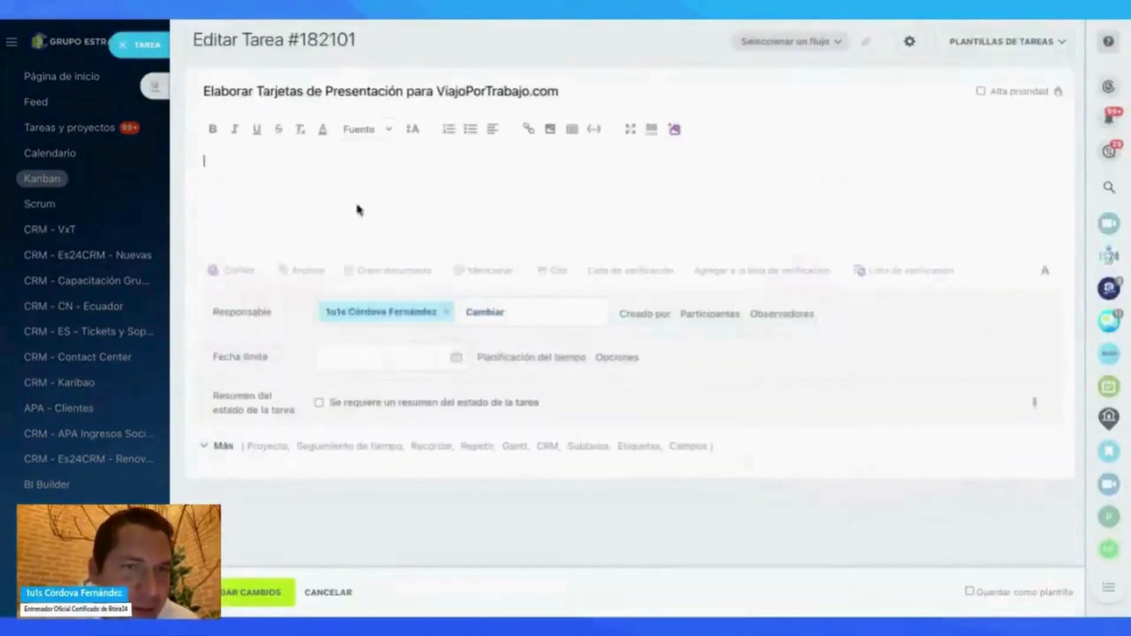
{"action": "left_click", "coordinate": [239, 272]}
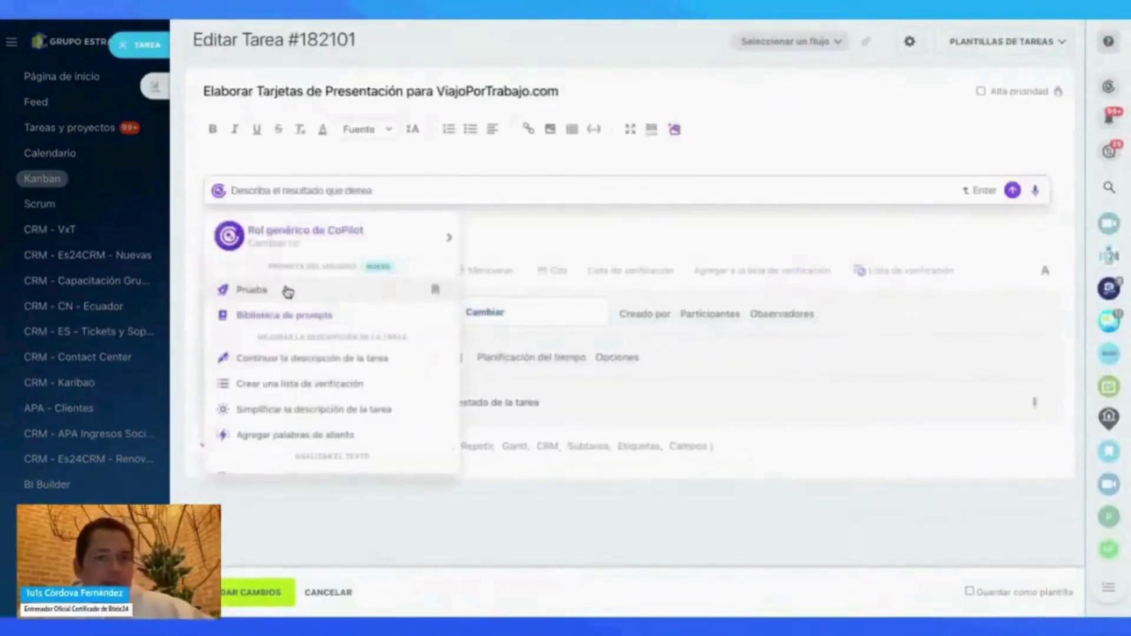
Step: Ask CoPilot in Spanish to detail everything a creative, eye-catching and impactful business card needs for the lodging company viajoportrabajo.com, and generate the text
{"action": "type", "text": "Elabo"}
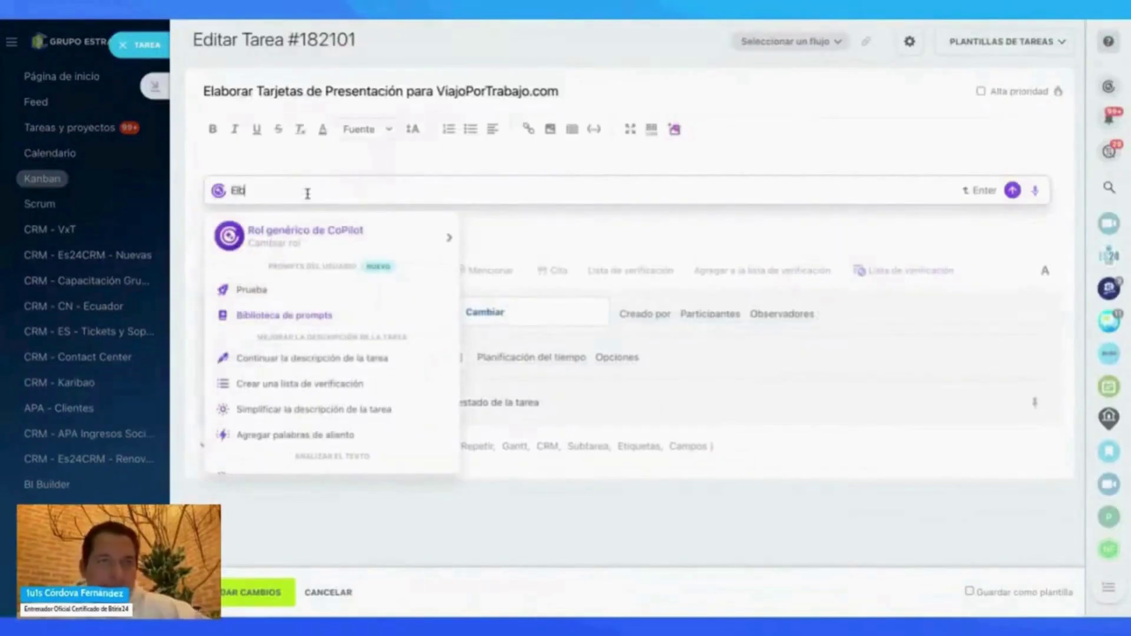
{"action": "type", "text": "órame un del"}
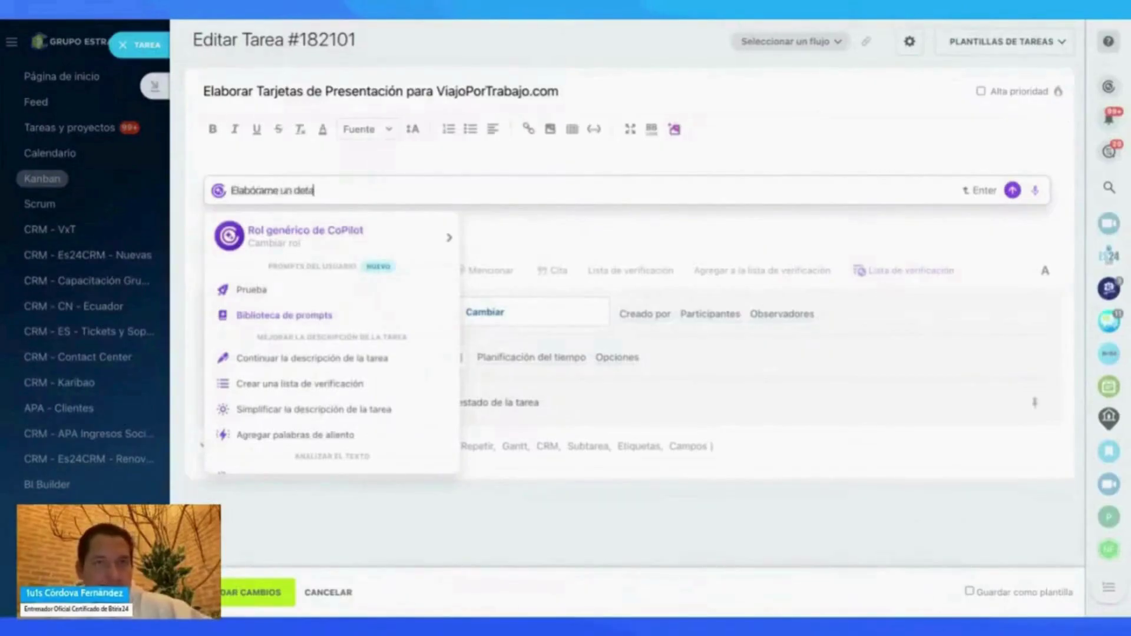
{"action": "type", "text": "talle de todo lo que un"}
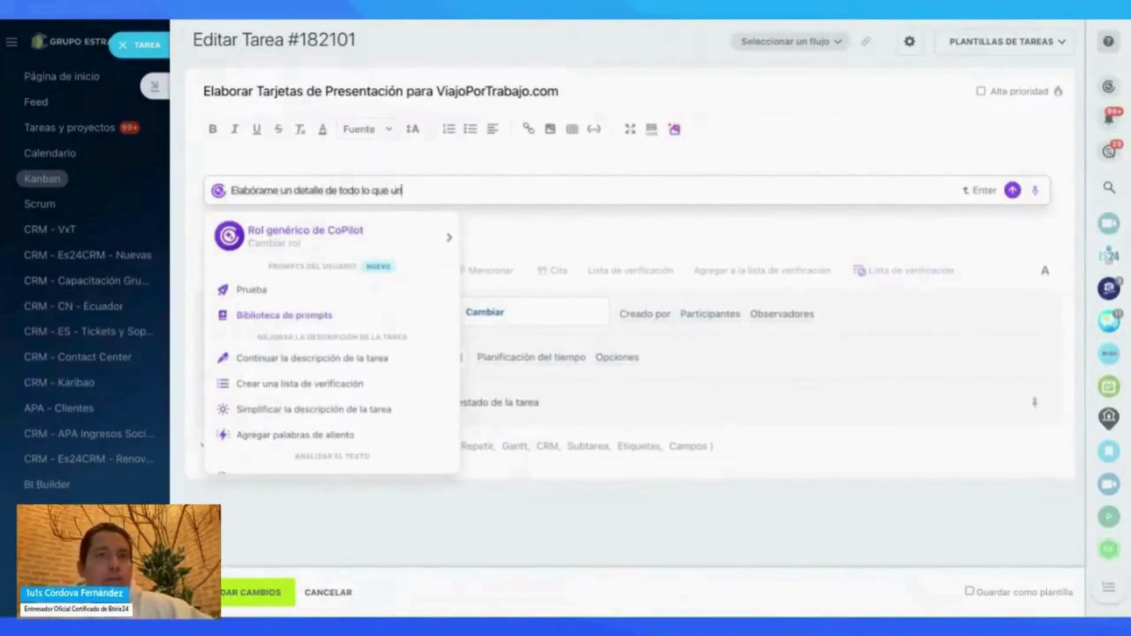
{"action": "type", "text": "a tarjeta de pr"}
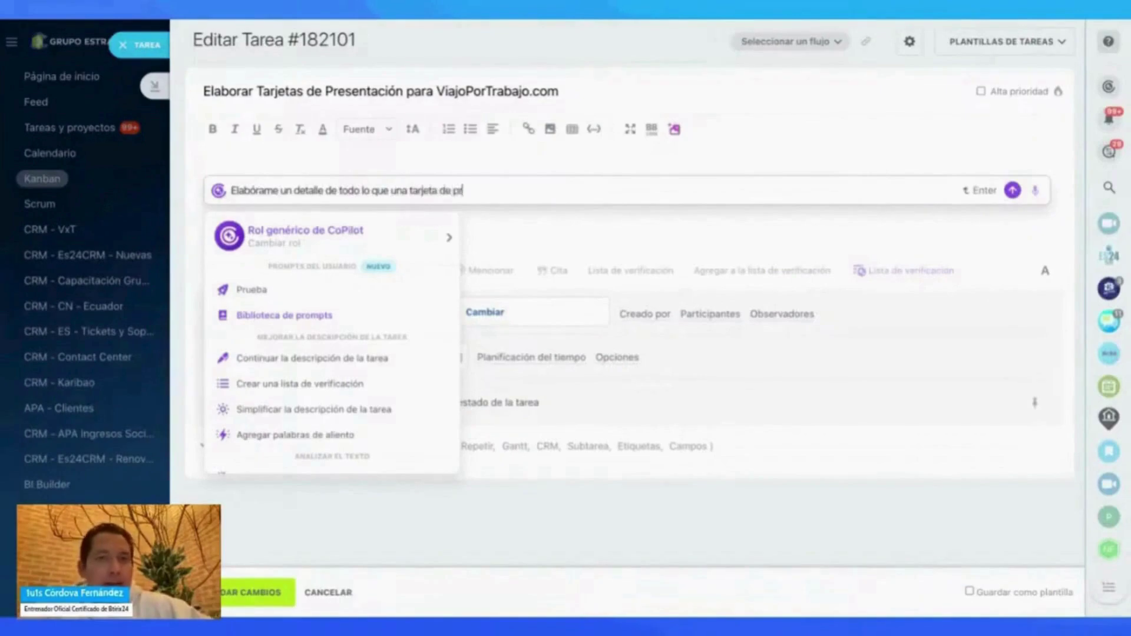
{"action": "type", "text": "esentación debe"}
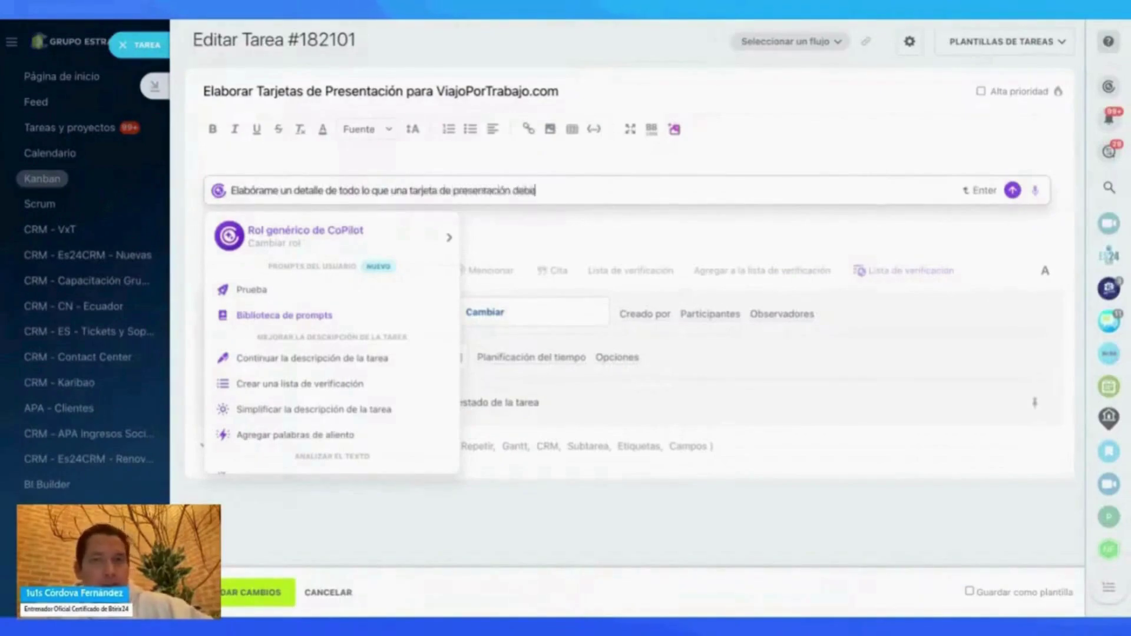
{"action": "type", "text": " terner para se d"}
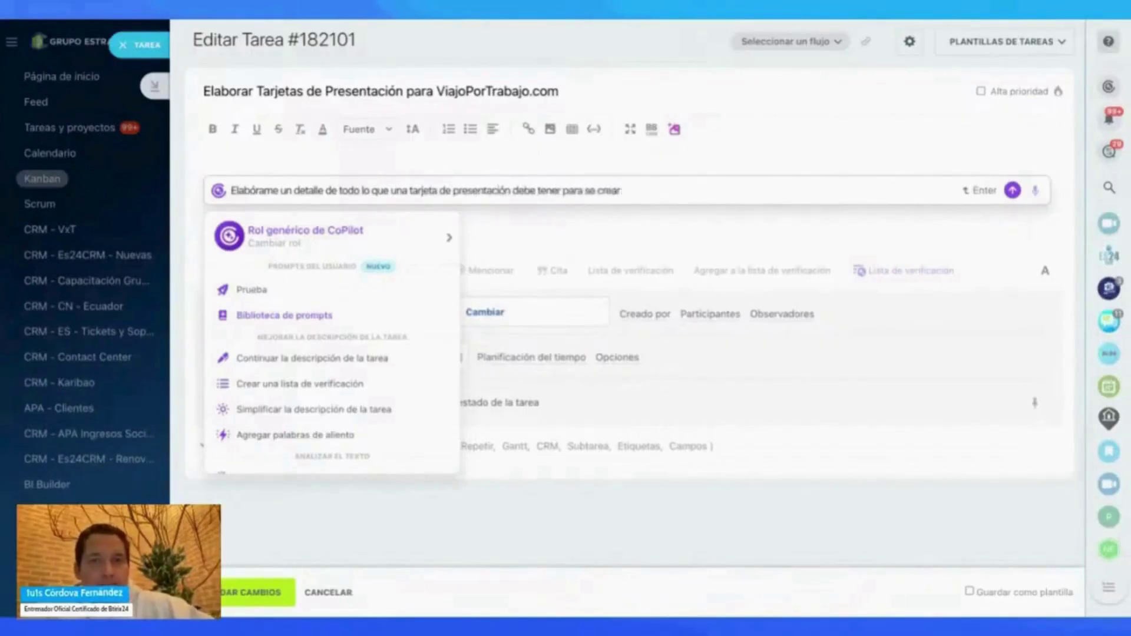
{"action": "type", "text": "reativa, llamativa e i"}
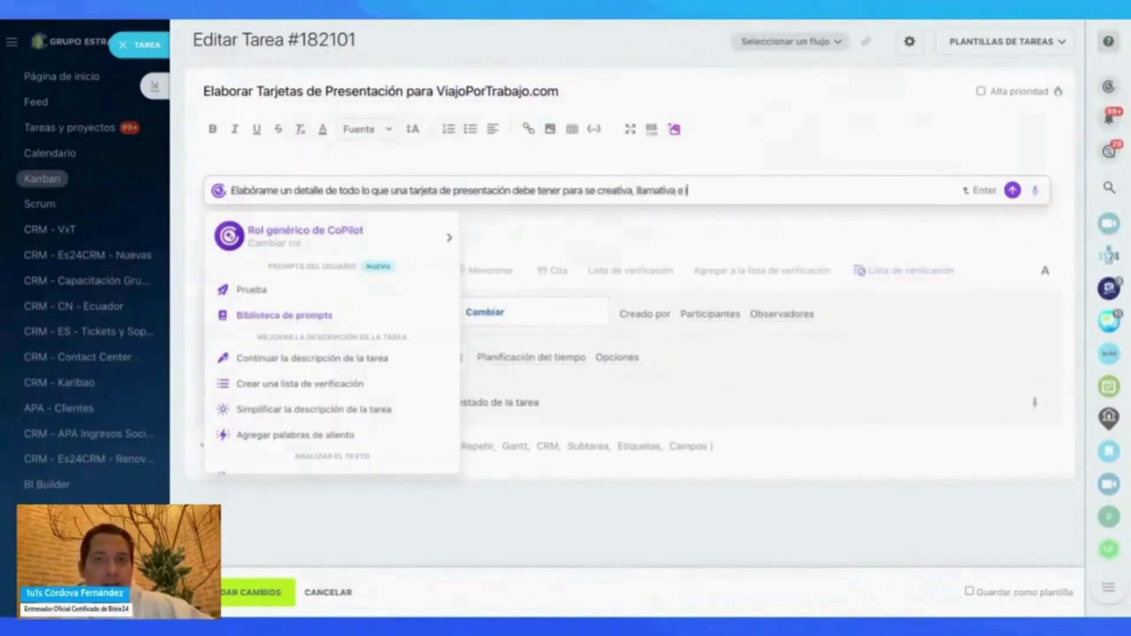
{"action": "type", "text": "mpactant"}
{"action": "type", "text": "e para la empresa de alo"}
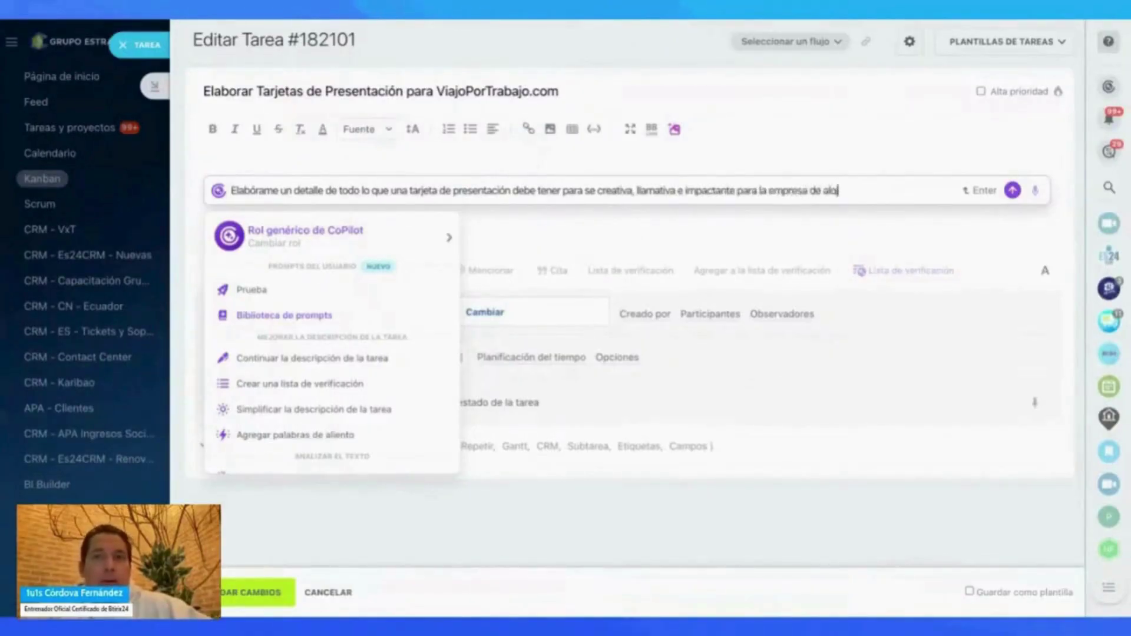
{"action": "type", "text": "jamientos q"}
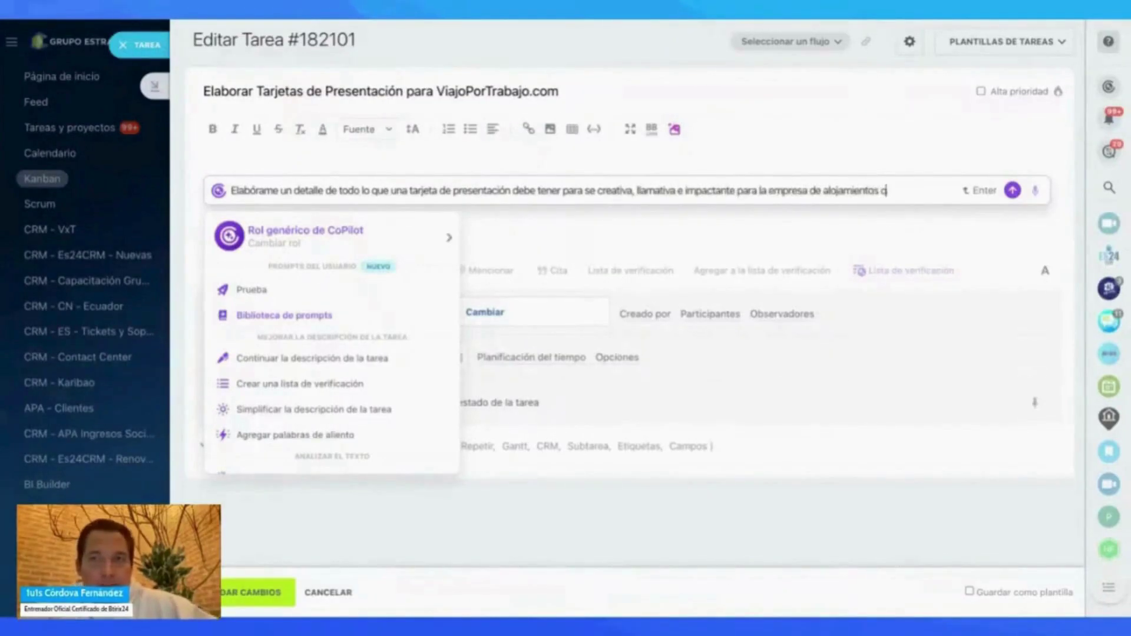
{"action": "type", "text": "ue tenemos que se llam"}
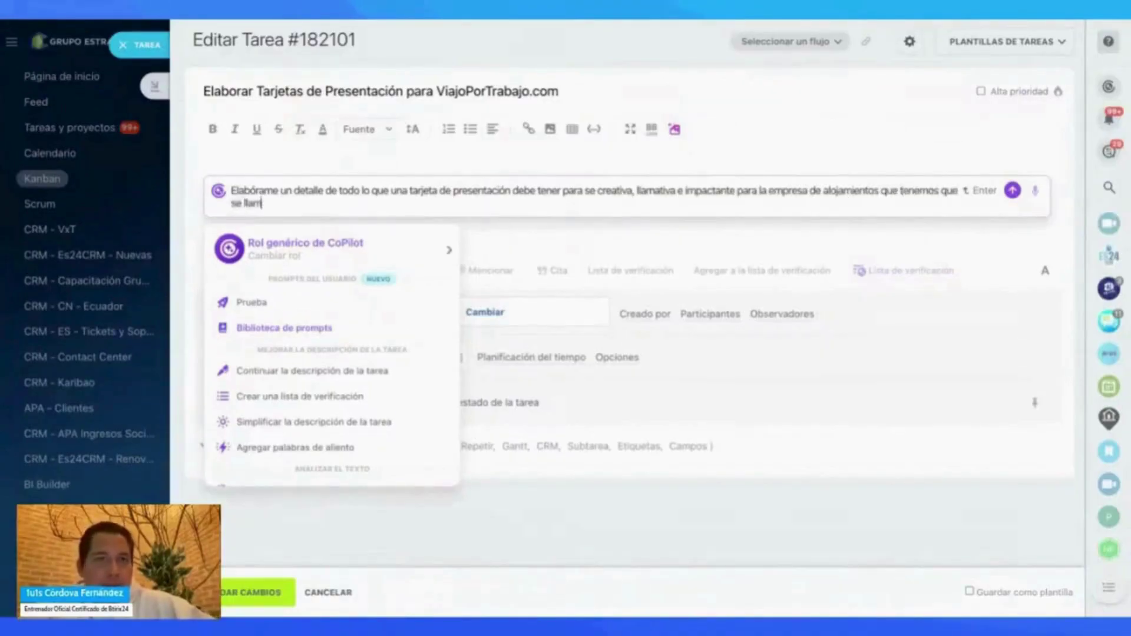
{"action": "type", "text": "a viajoportrabajo.c"}
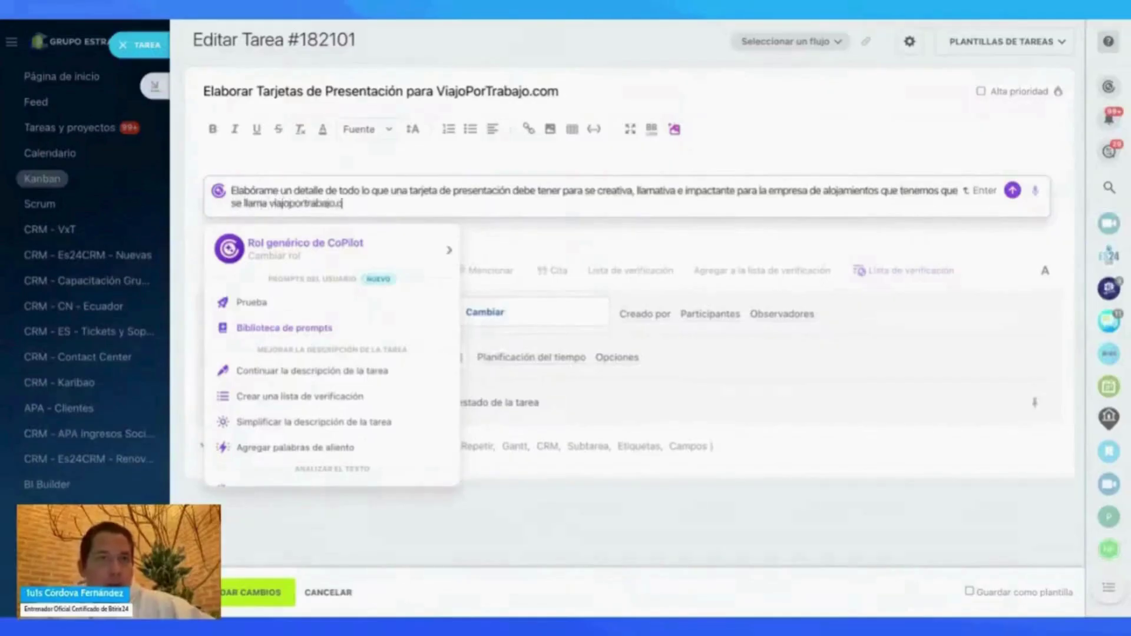
{"action": "type", "text": "om"}
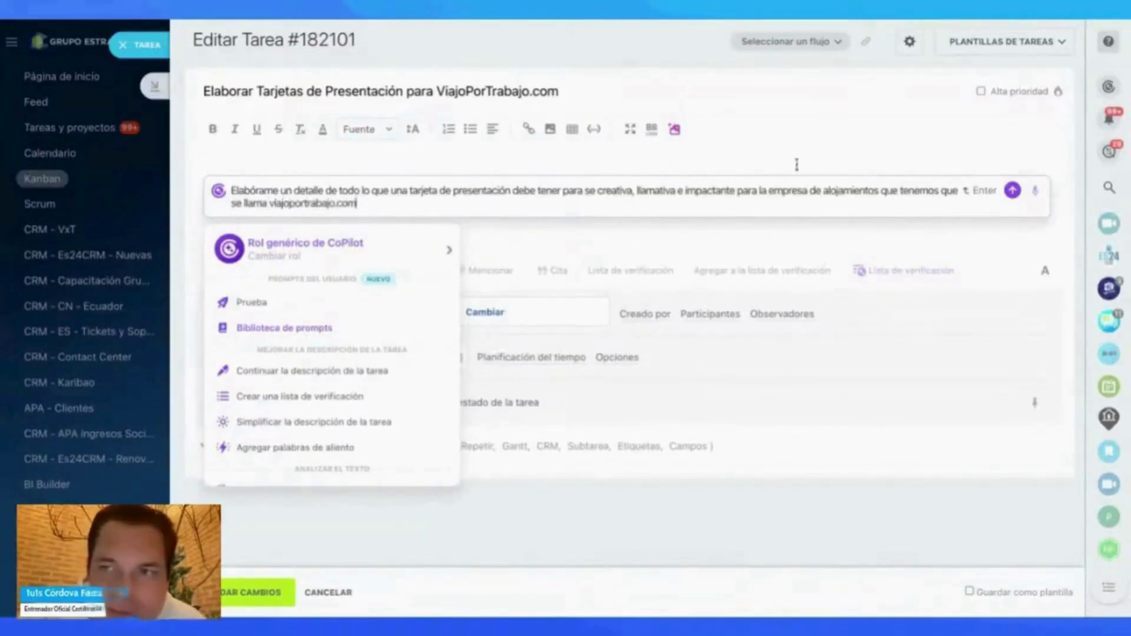
{"action": "left_click", "coordinate": [1013, 197]}
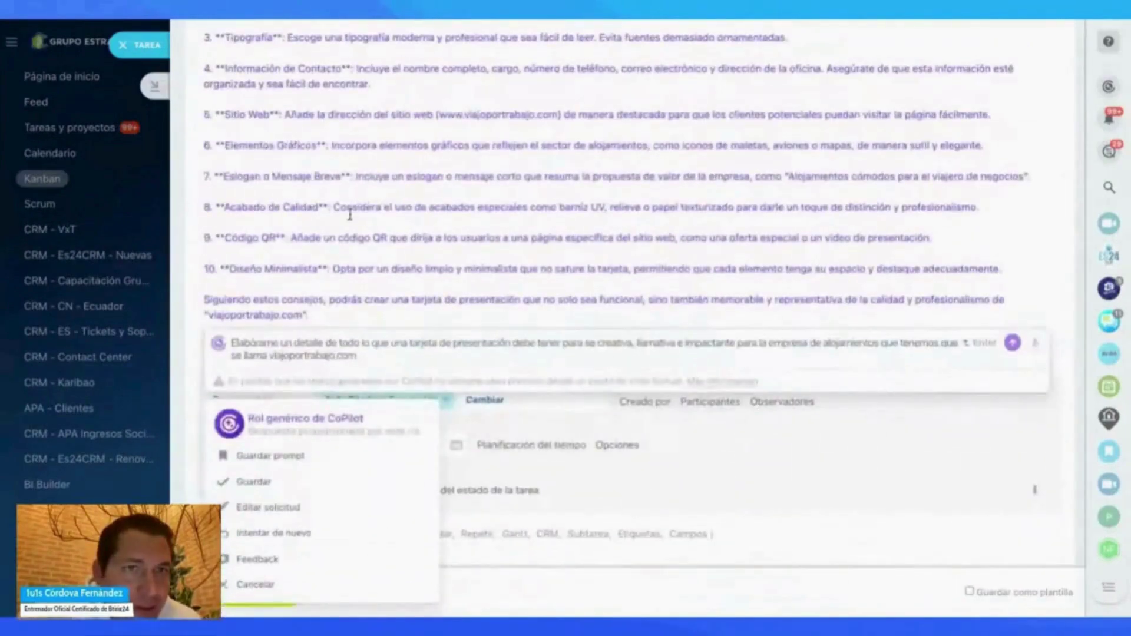
Step: Keep CoPilot's generated text in the description and add the line "Favor tener en cuenta todos los detalles:" above it
{"action": "scroll", "coordinate": [282, 177], "scroll_direction": "up", "scroll_amount": 4}
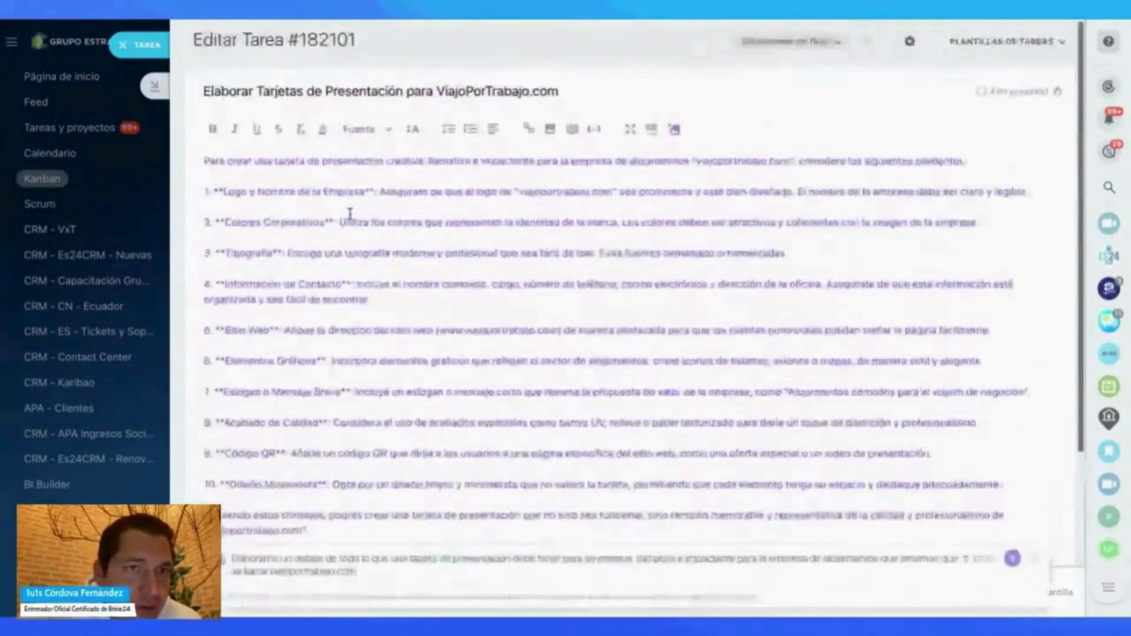
{"action": "left_click", "coordinate": [199, 161]}
{"action": "key", "text": "Return"}
{"action": "type", "text": "F"}
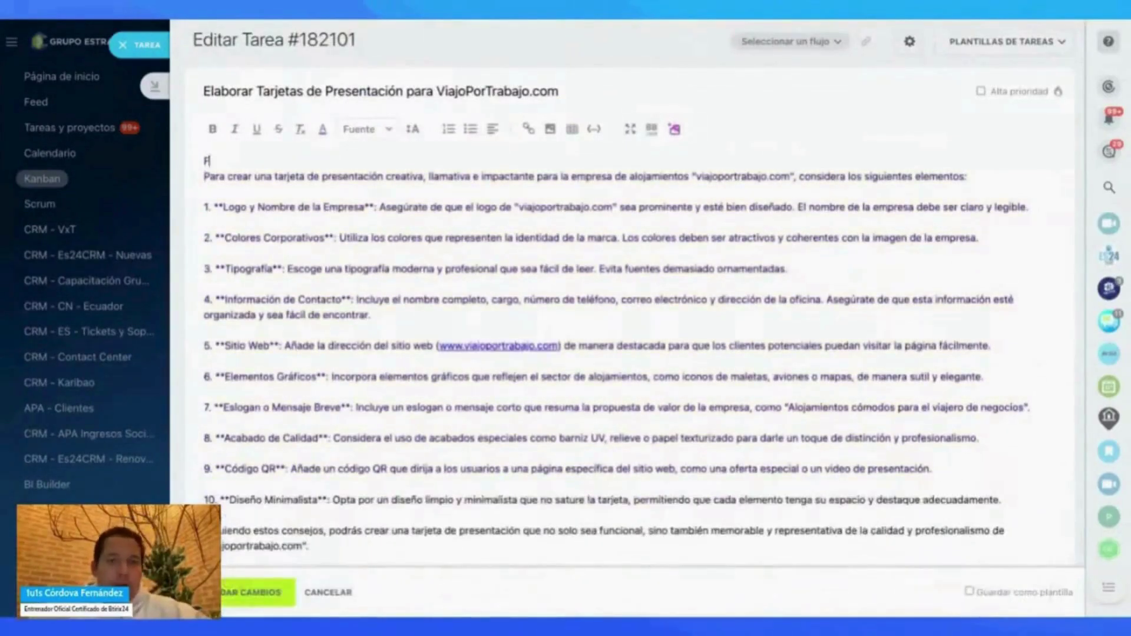
{"action": "type", "text": "avor tener en cue"}
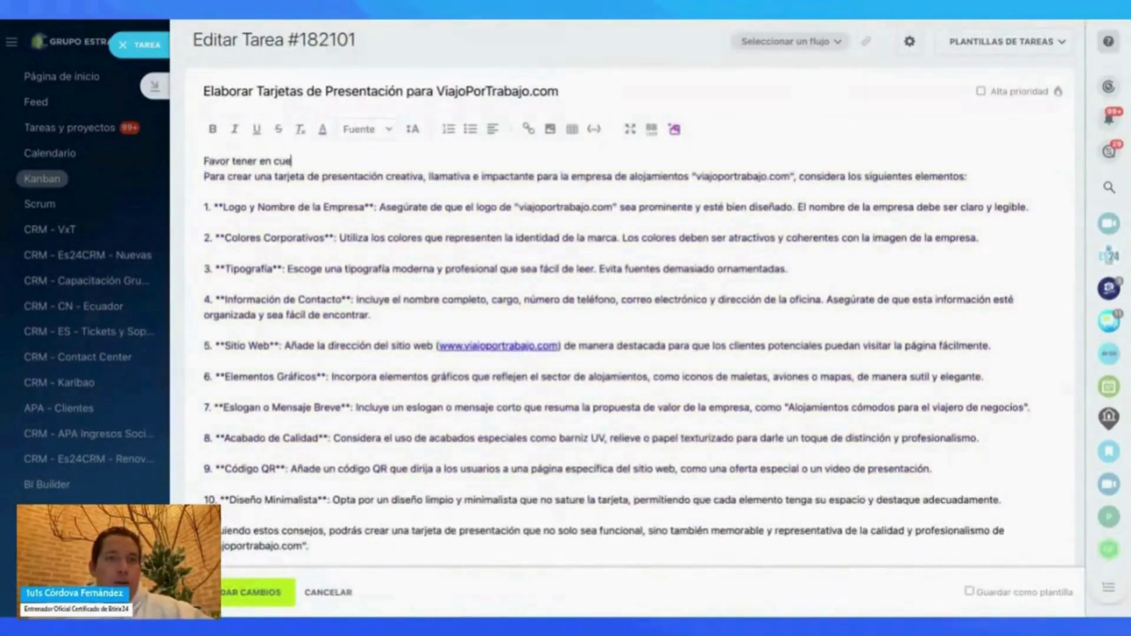
{"action": "type", "text": "nta todos los detalles."}
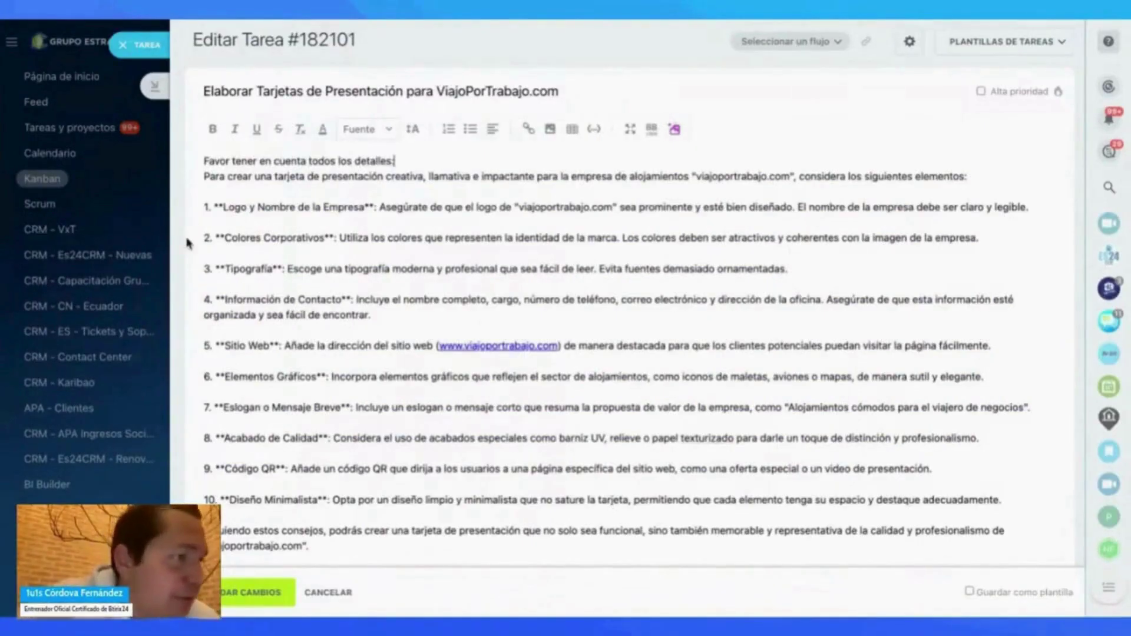
Step: Review the description's numbered recommendations through to the closing paragraph and save the task changes
{"action": "double_click", "coordinate": [276, 207]}
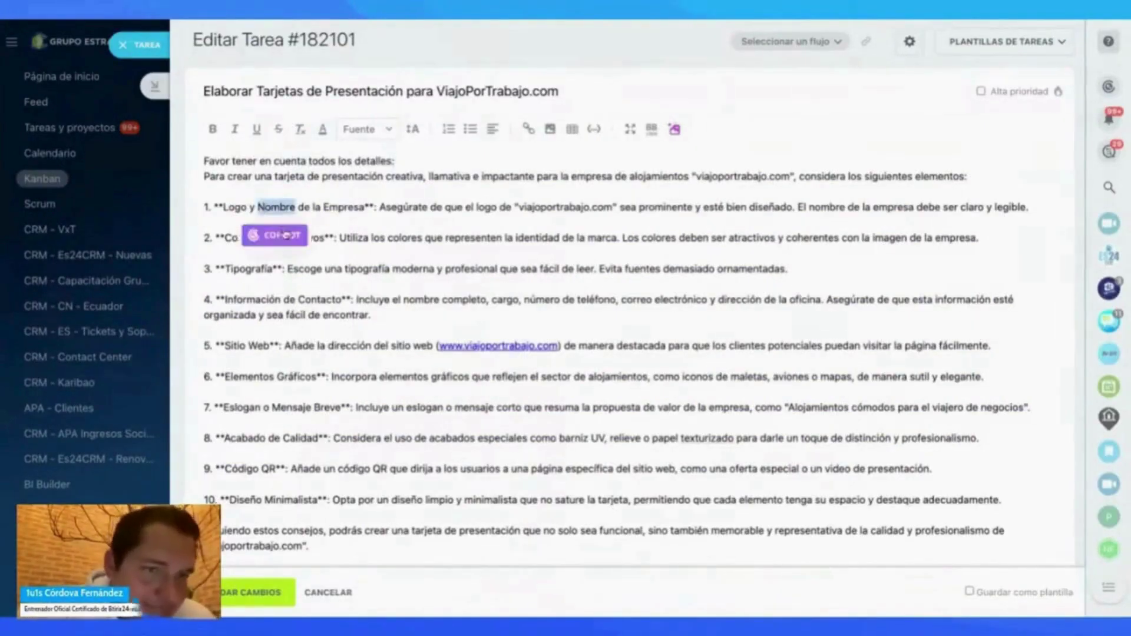
{"action": "left_click", "coordinate": [257, 264]}
{"action": "double_click", "coordinate": [256, 264]}
{"action": "left_click", "coordinate": [282, 315]}
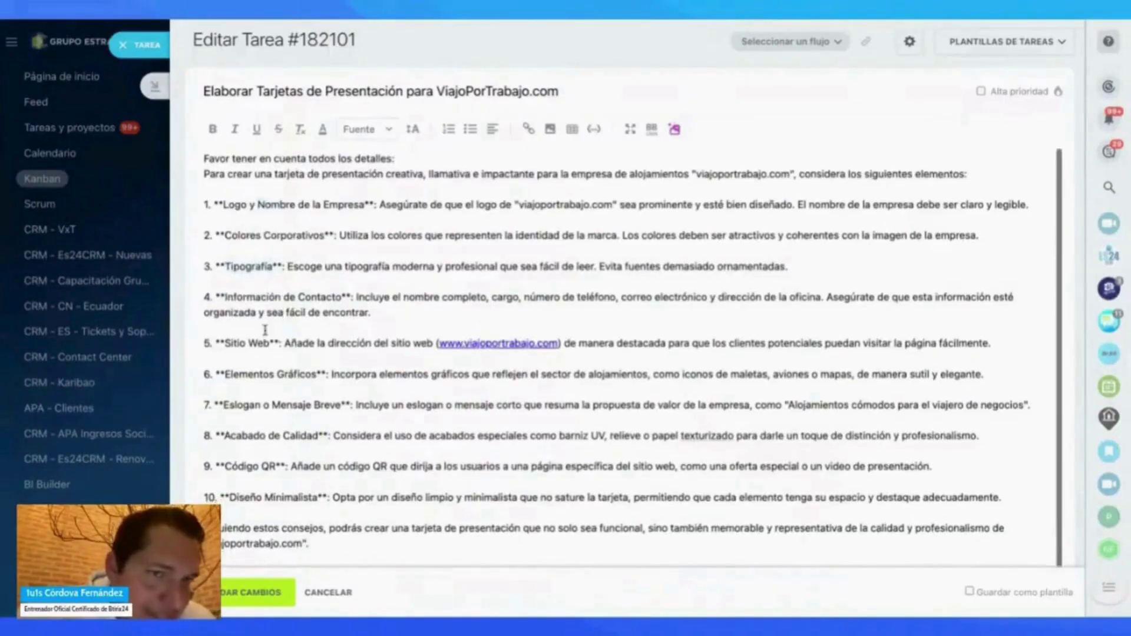
{"action": "scroll", "coordinate": [265, 328], "scroll_direction": "down", "scroll_amount": 2}
{"action": "scroll", "coordinate": [265, 328], "scroll_direction": "down", "scroll_amount": 2}
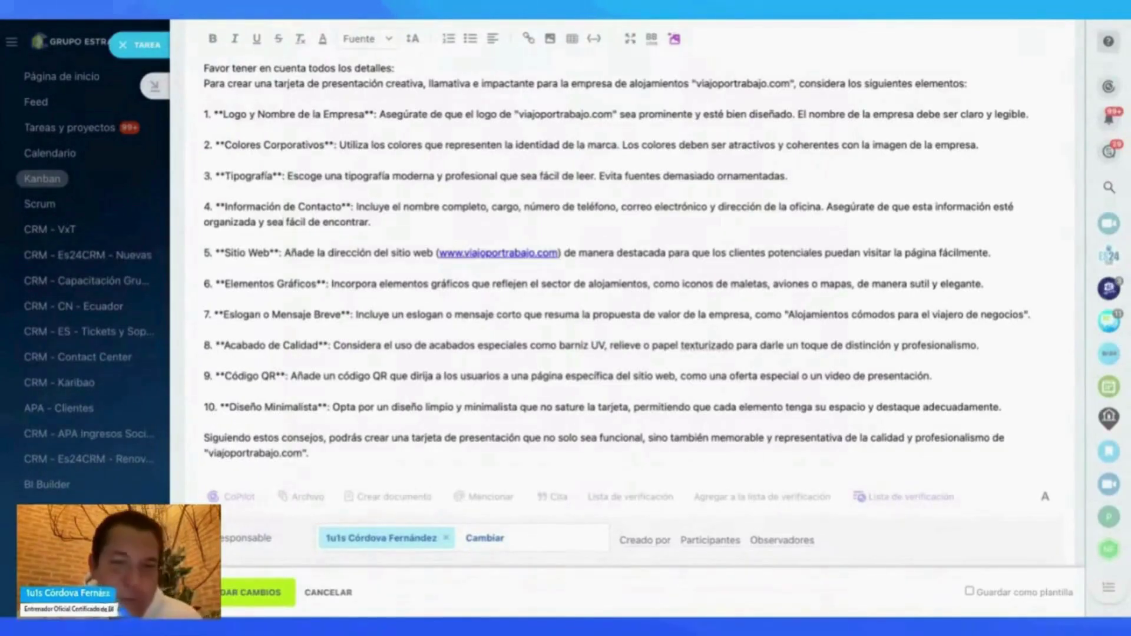
{"action": "triple_click", "coordinate": [317, 450]}
{"action": "left_click", "coordinate": [353, 450]}
{"action": "scroll", "coordinate": [412, 412], "scroll_direction": "down", "scroll_amount": 3}
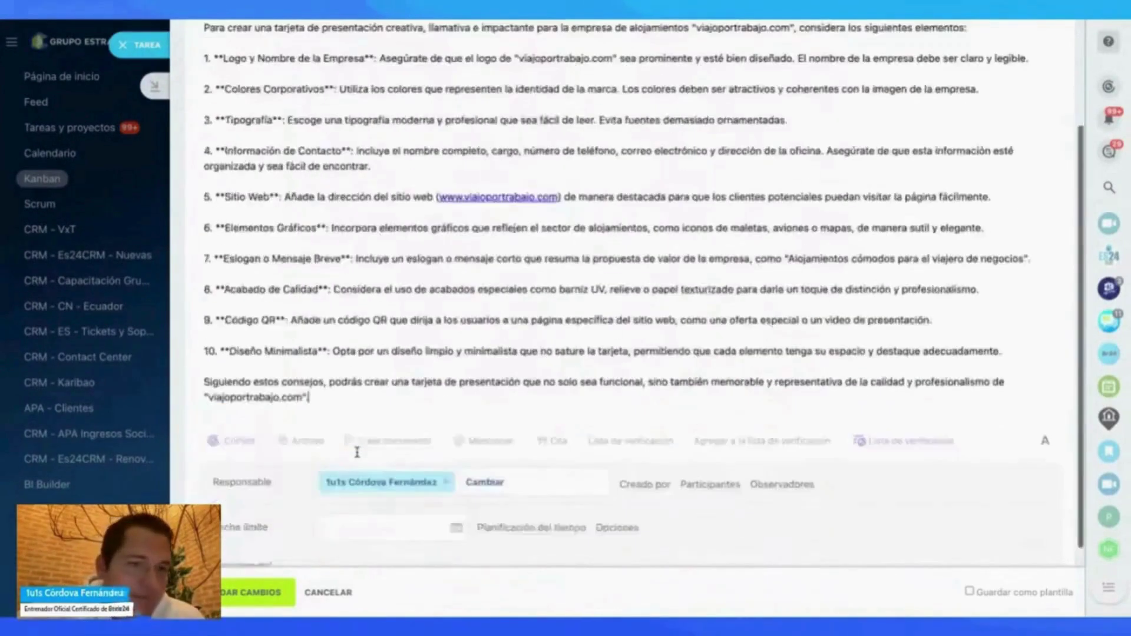
{"action": "left_click", "coordinate": [248, 595]}
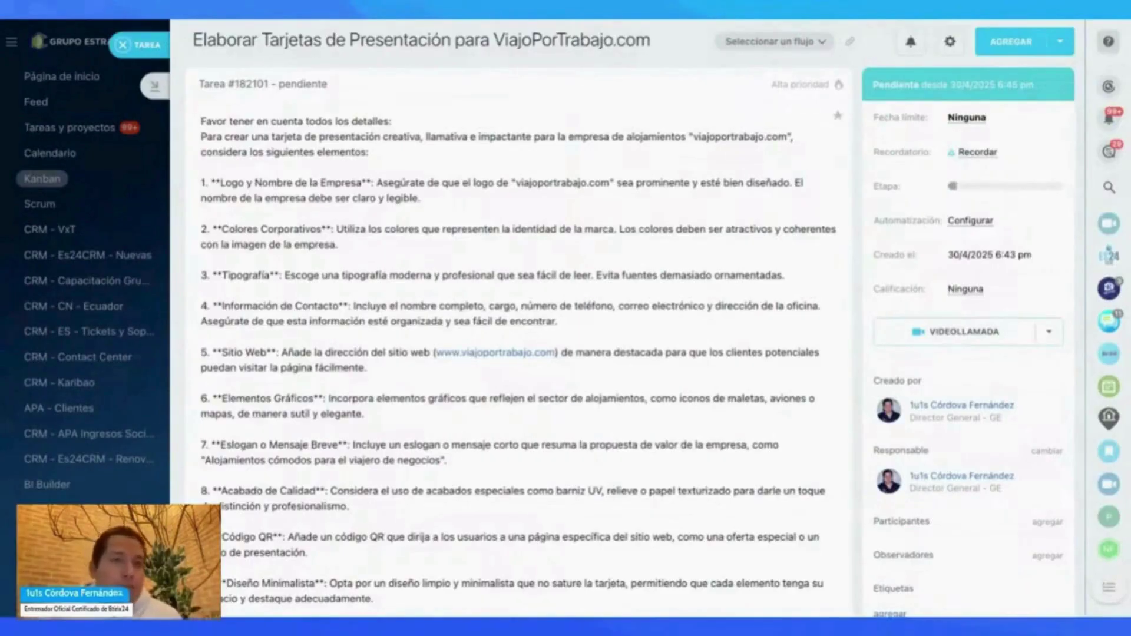
Step: Start a new comment on the saved task and bring up CoPilot for it
{"action": "scroll", "coordinate": [518, 318], "scroll_direction": "down", "scroll_amount": 6}
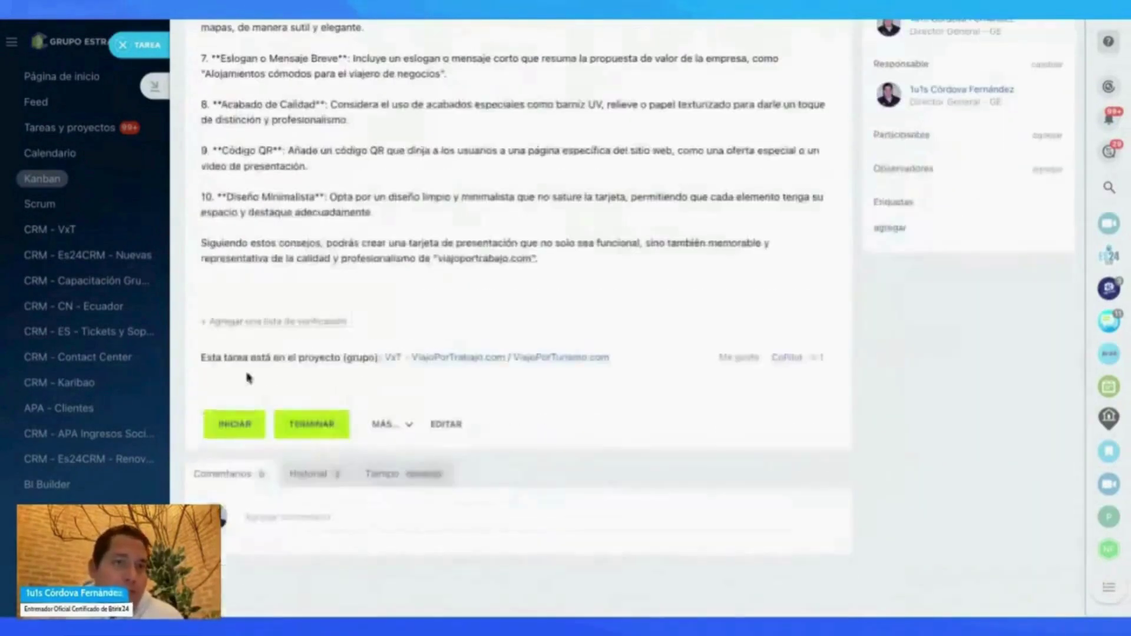
{"action": "left_click", "coordinate": [281, 521]}
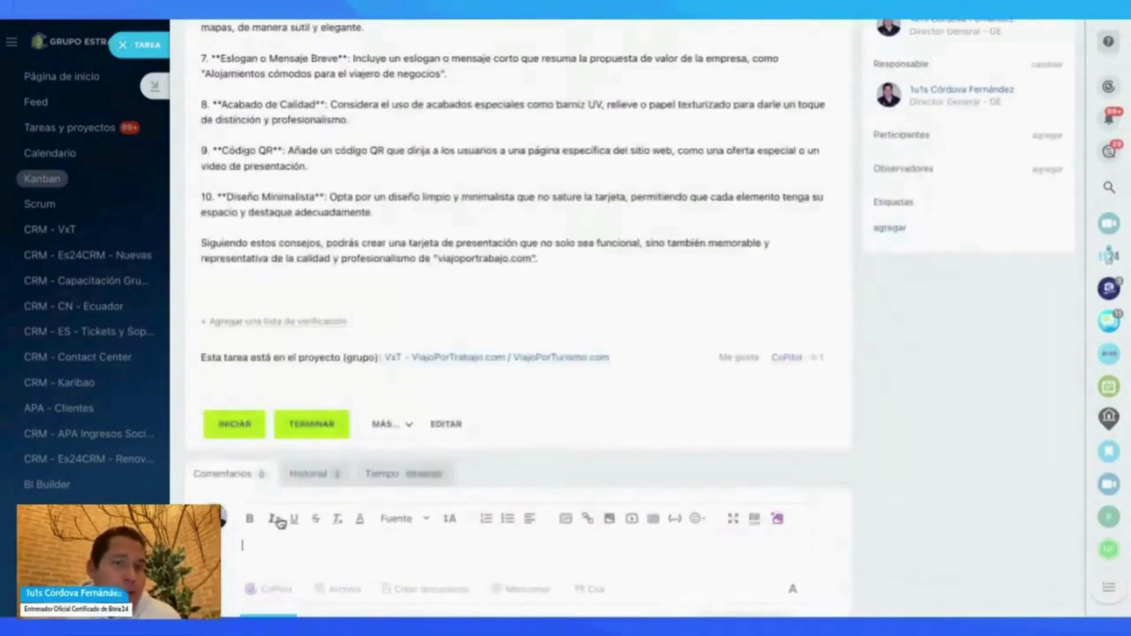
{"action": "left_click", "coordinate": [272, 591]}
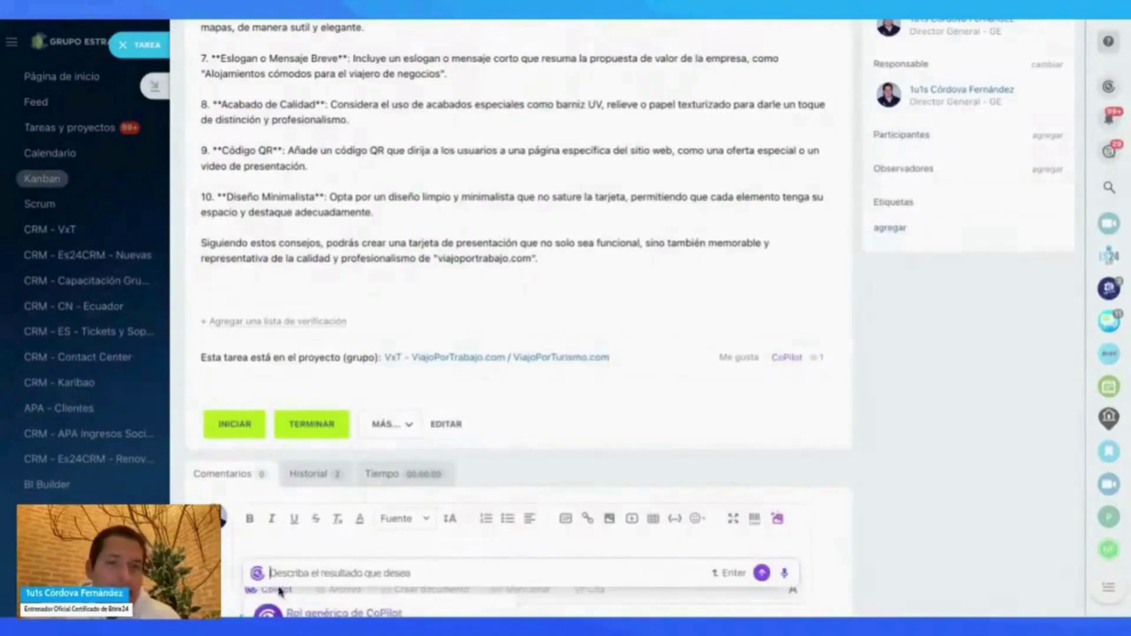
{"action": "scroll", "coordinate": [591, 518], "scroll_direction": "down", "scroll_amount": 4}
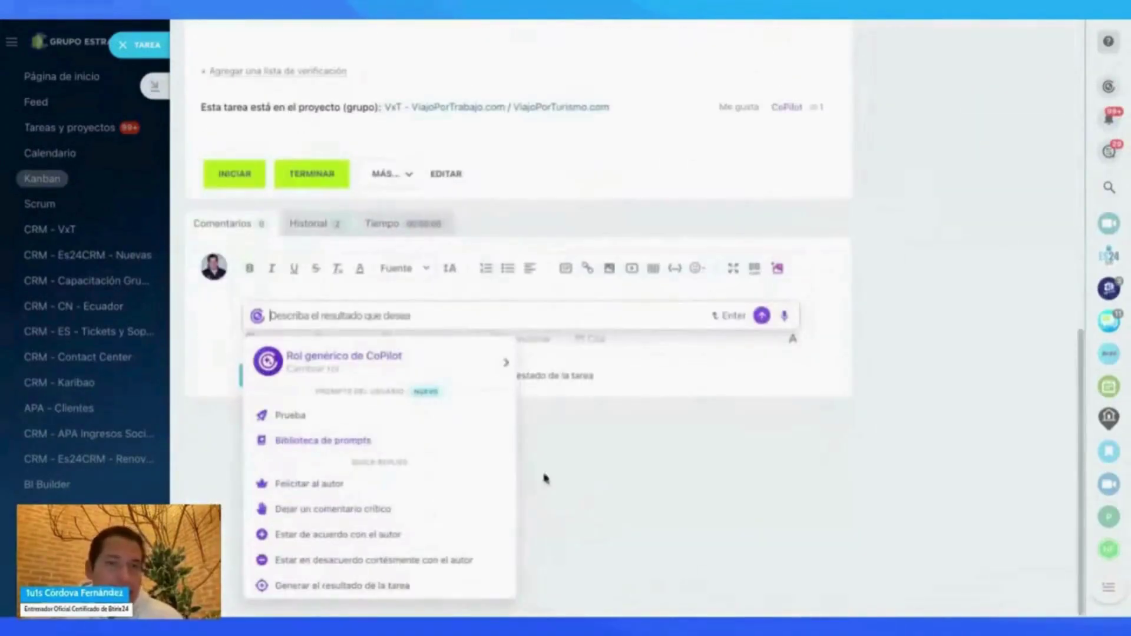
Step: Enter the CoPilot prompt "Dame recomendaciones de color para una tarjeta de presentación de una empresa de alojamientos especializada en alojamientos para trabajo."
{"action": "type", "text": "Dame re"}
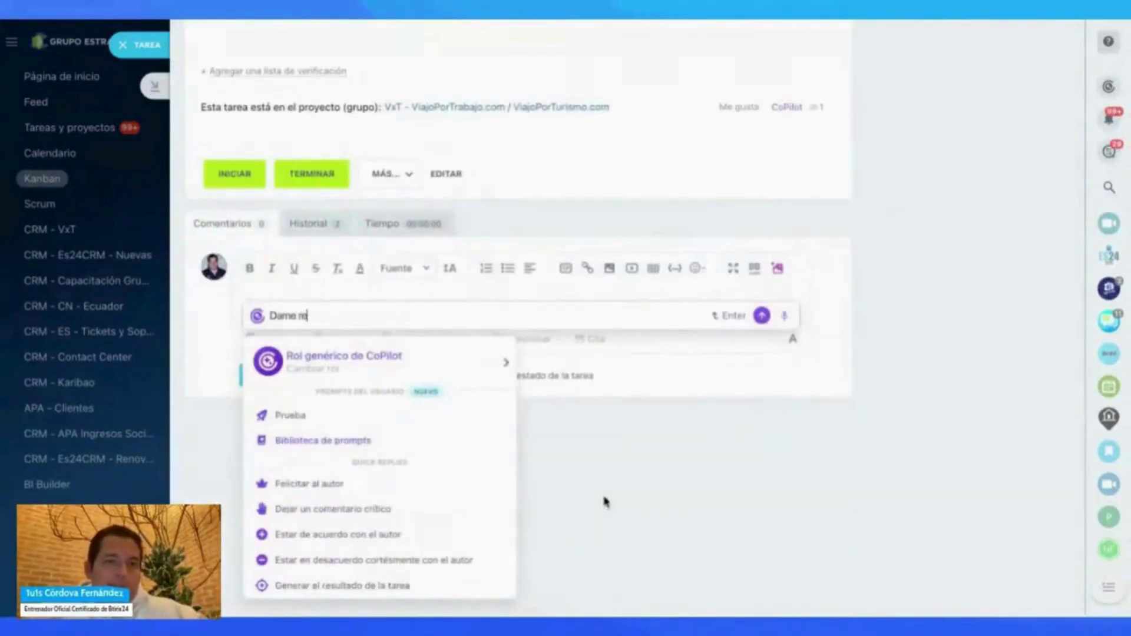
{"action": "type", "text": "comendaciones de colo"}
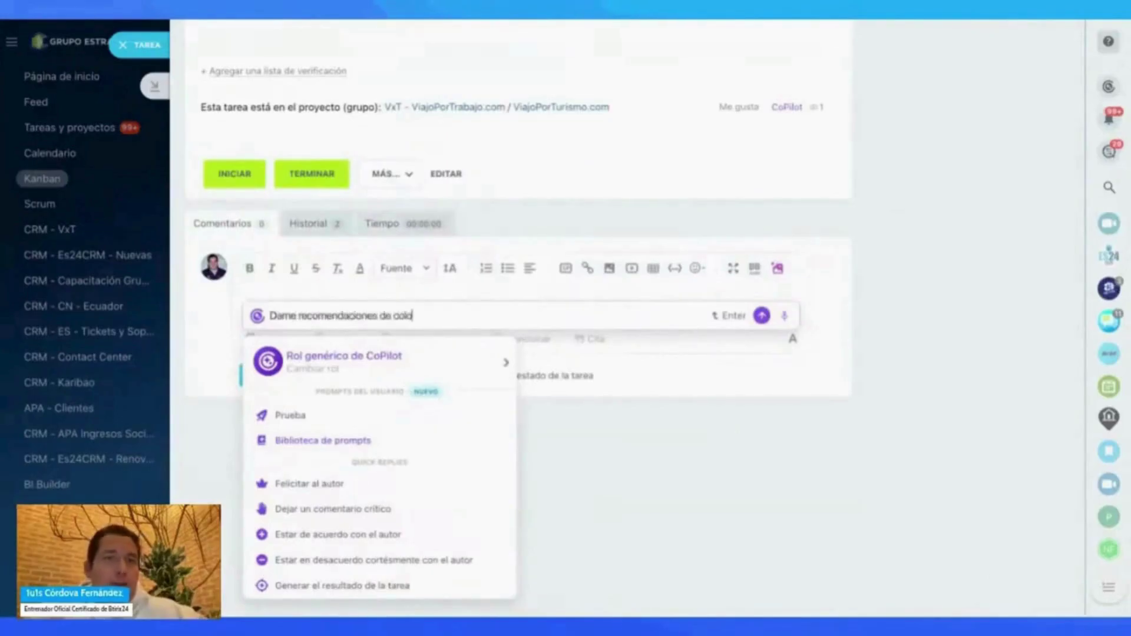
{"action": "type", "text": "r para una t"}
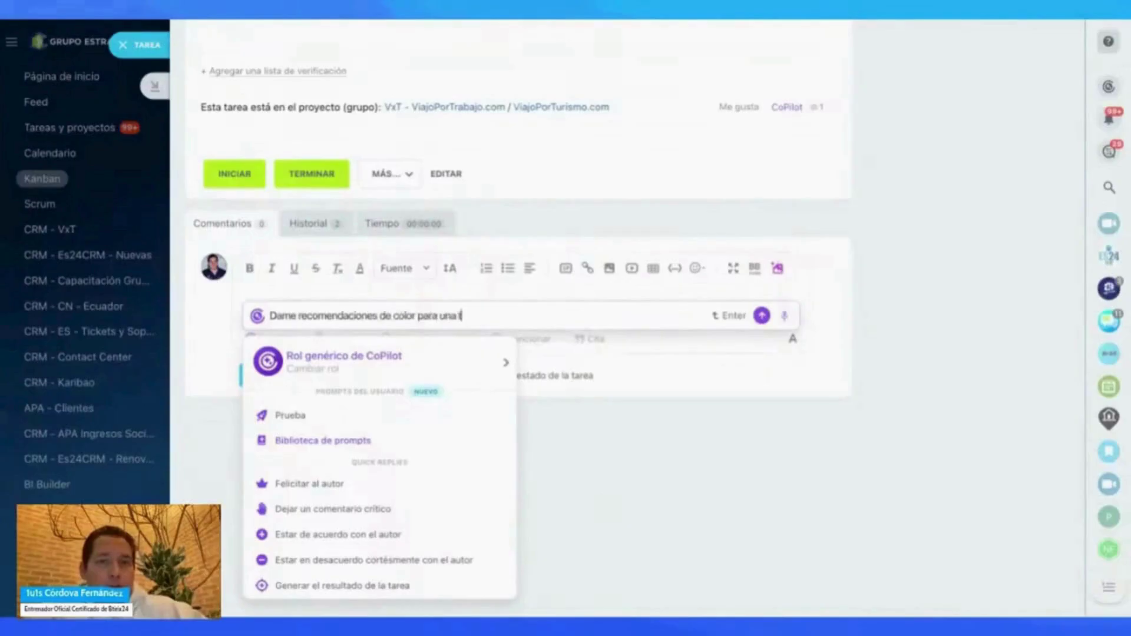
{"action": "type", "text": "areta de present"}
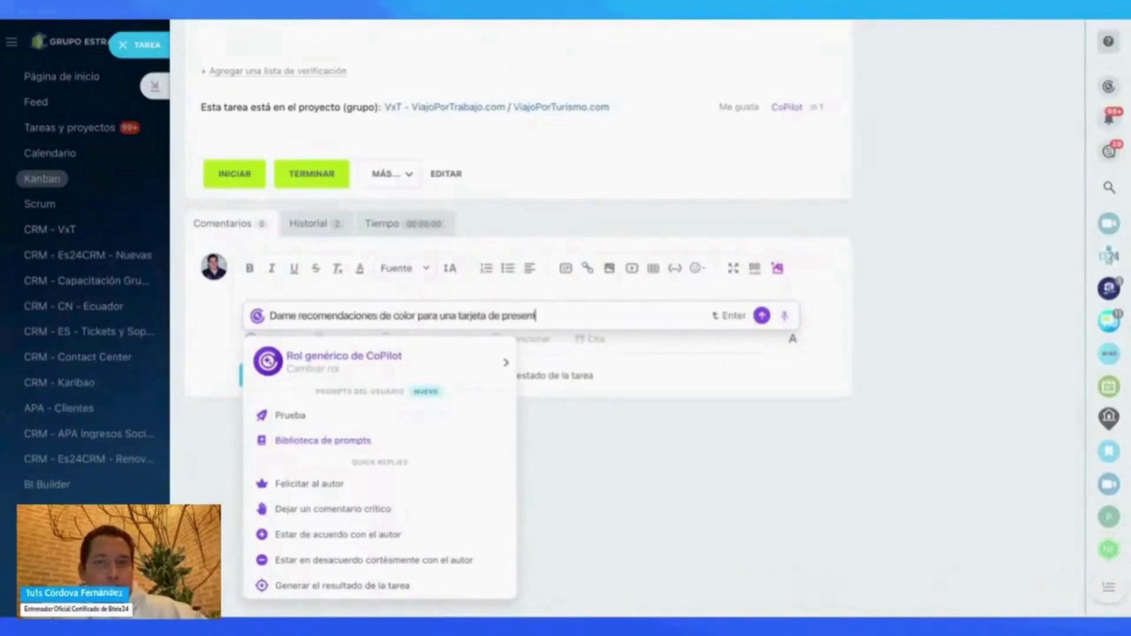
{"action": "type", "text": "ación"}
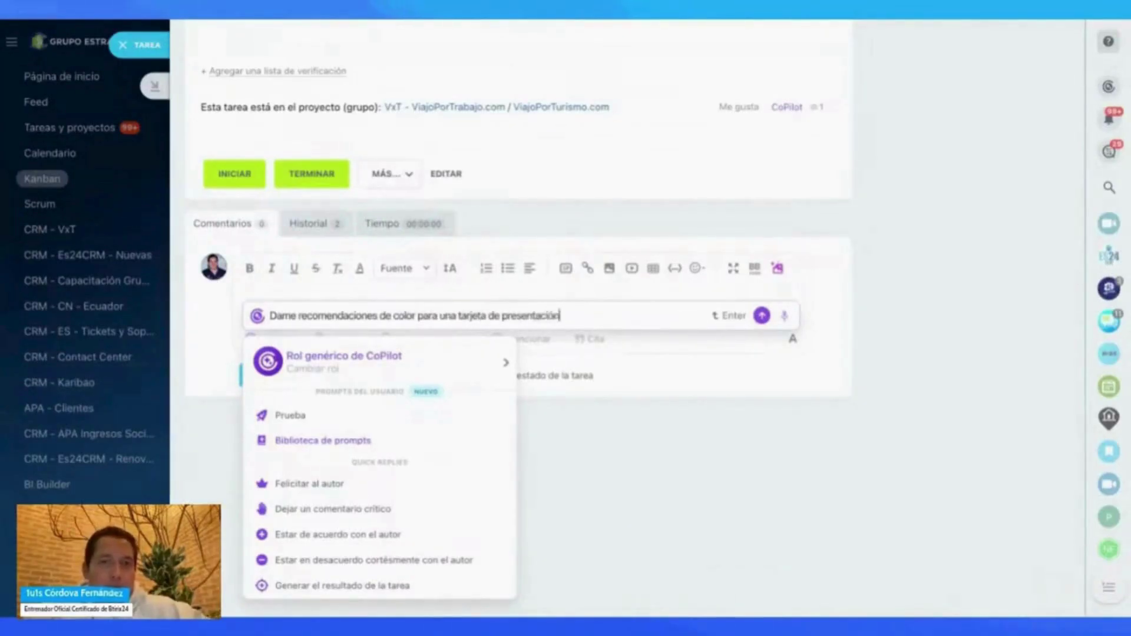
{"action": "type", "text": " de una empresa de al"}
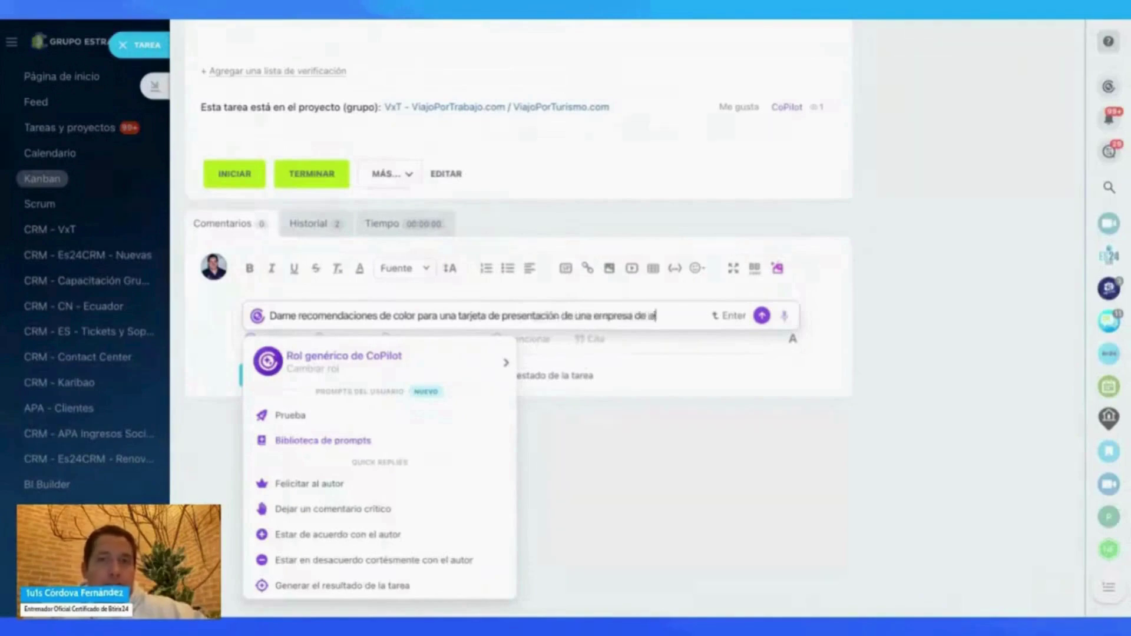
{"action": "type", "text": "ojamientos especializ"}
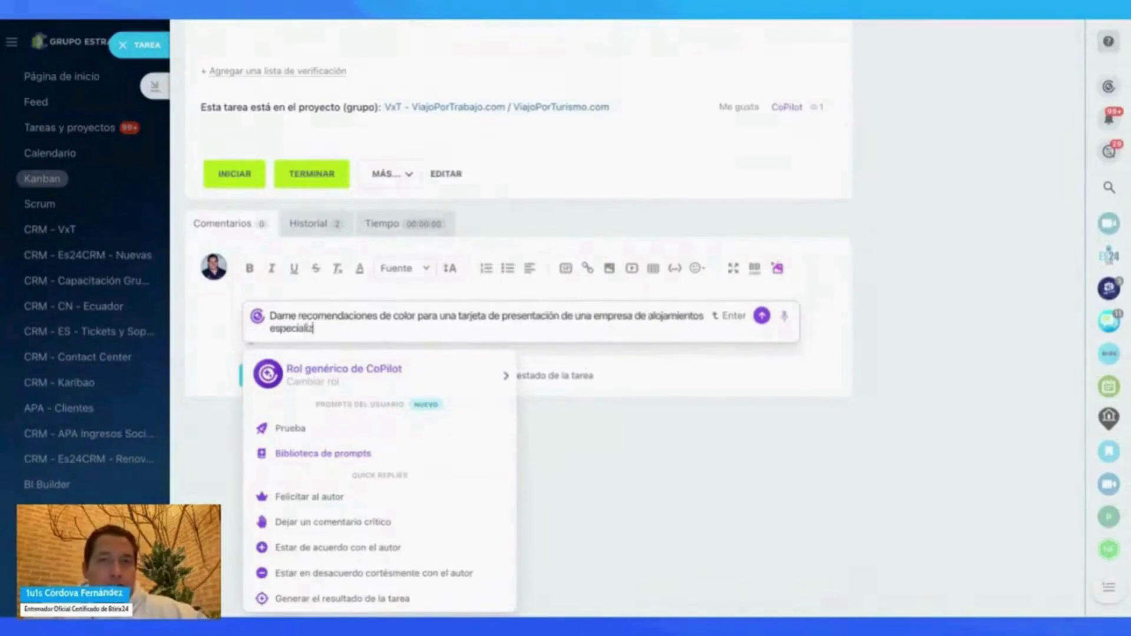
{"action": "type", "text": "ada en col"}
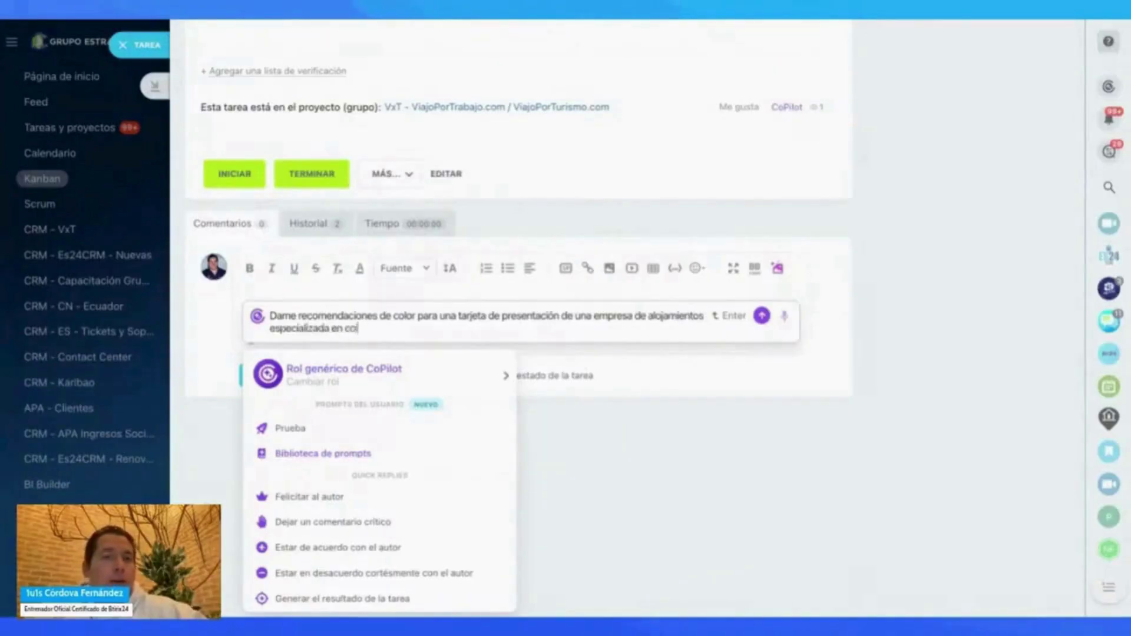
{"action": "key", "text": "BackSpace"}
{"action": "key", "text": "BackSpace"}
{"action": "key", "text": "BackSpace"}
{"action": "type", "text": "alojamient"}
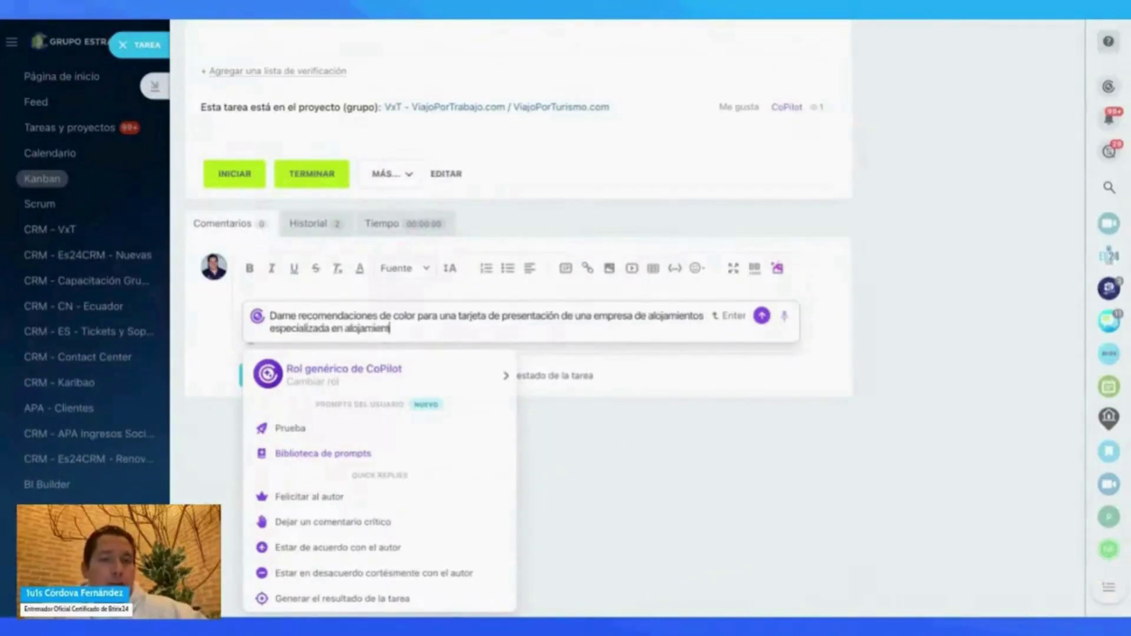
{"action": "type", "text": "os para trabajo."}
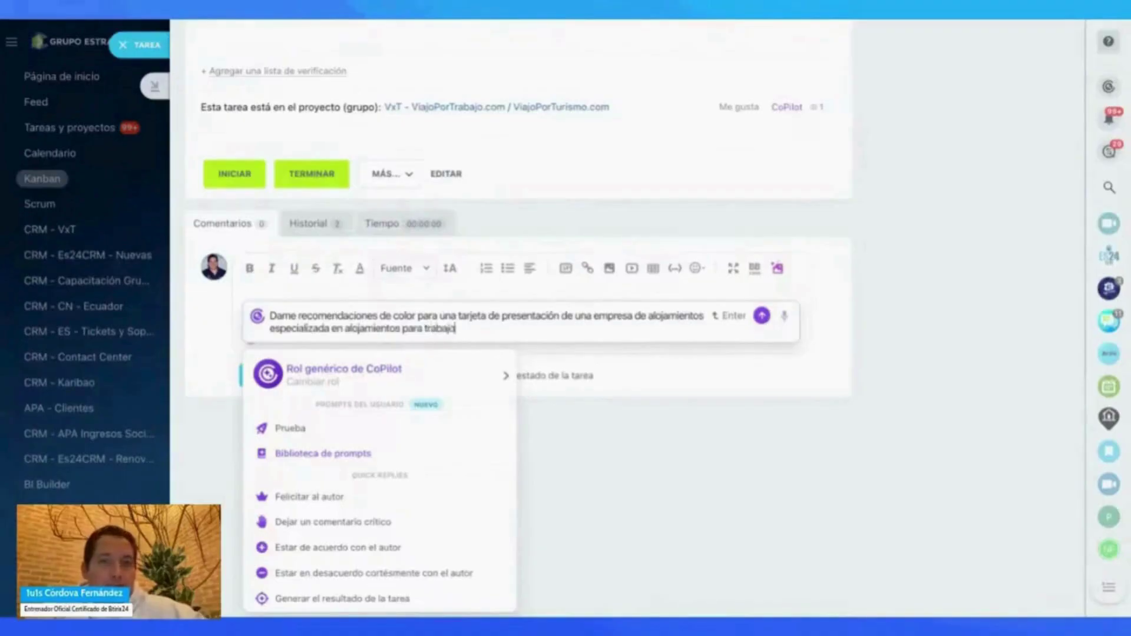
Step: Replace "color" in the prompt with "combinaciones de colores con sus justificaciones" and generate the text
{"action": "double_click", "coordinate": [413, 315]}
{"action": "type", "text": "combinad"}
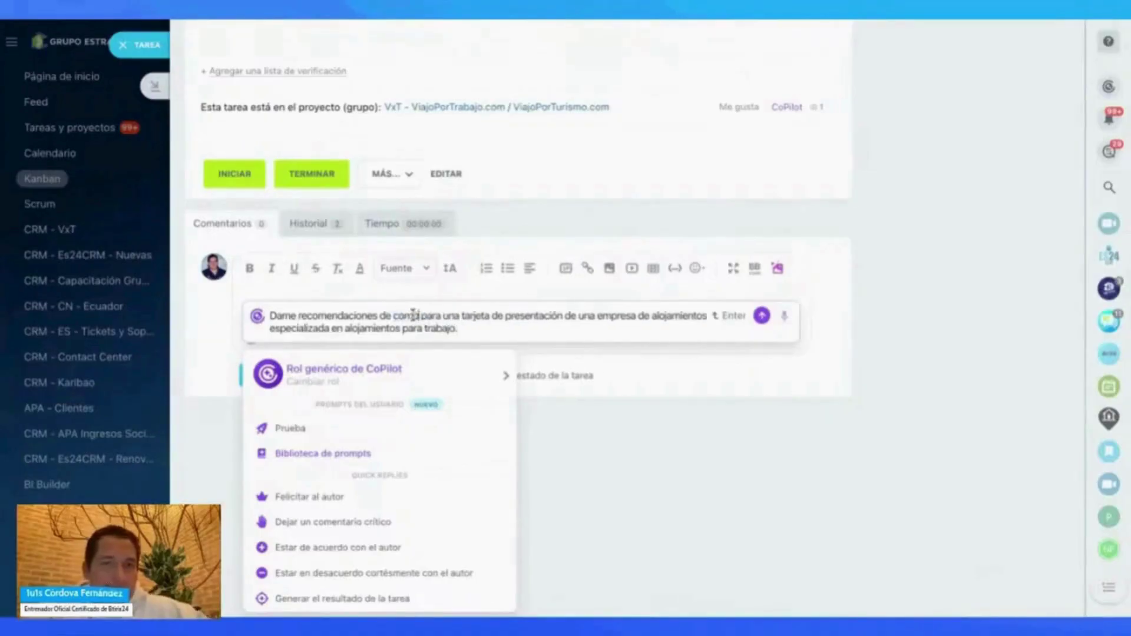
{"action": "type", "text": "iones de colores co"}
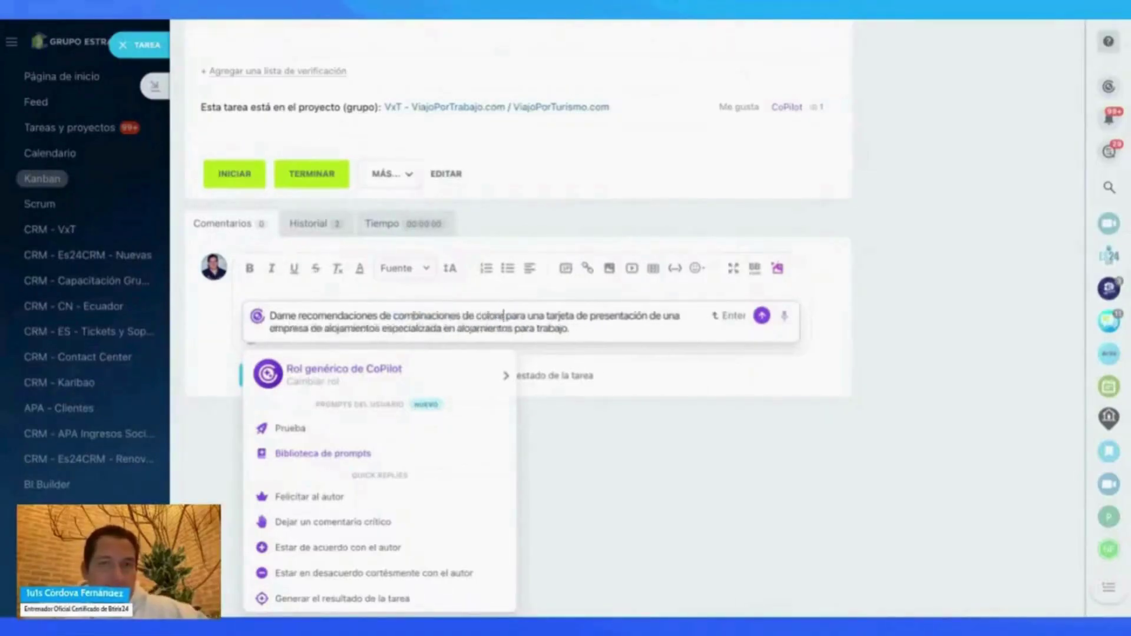
{"action": "type", "text": "n sus justif"}
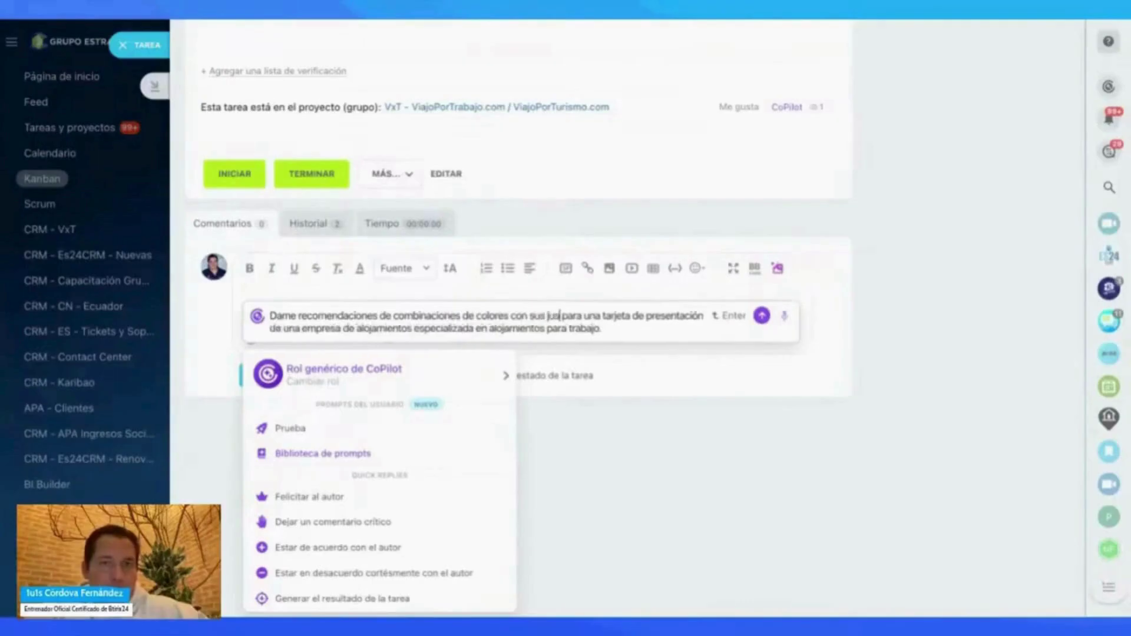
{"action": "type", "text": "icaciones"}
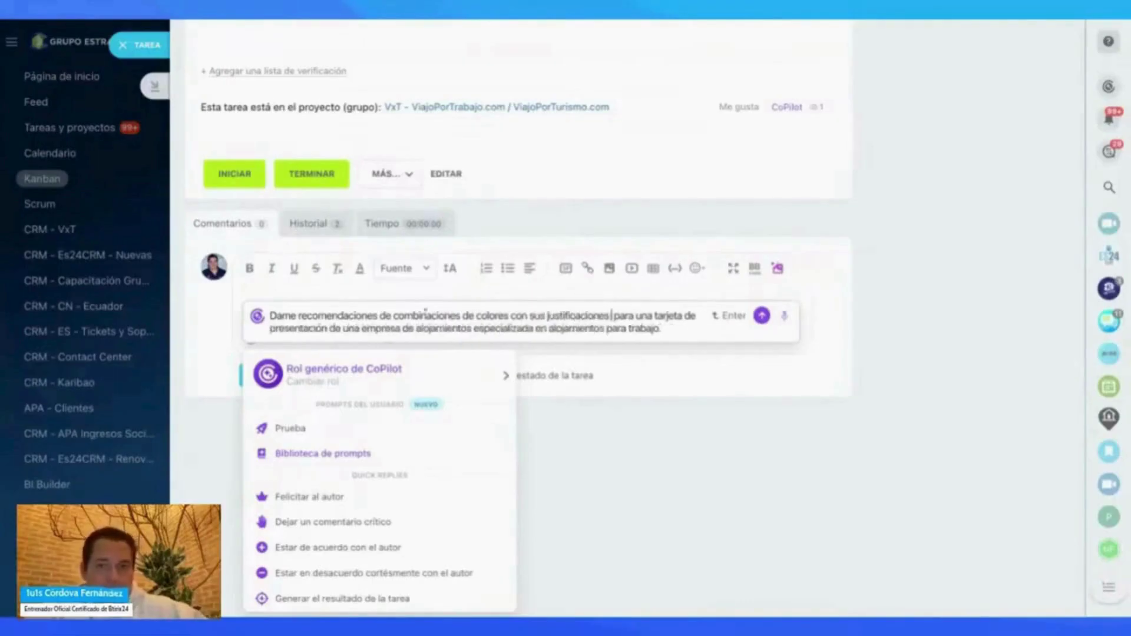
{"action": "left_click", "coordinate": [762, 316]}
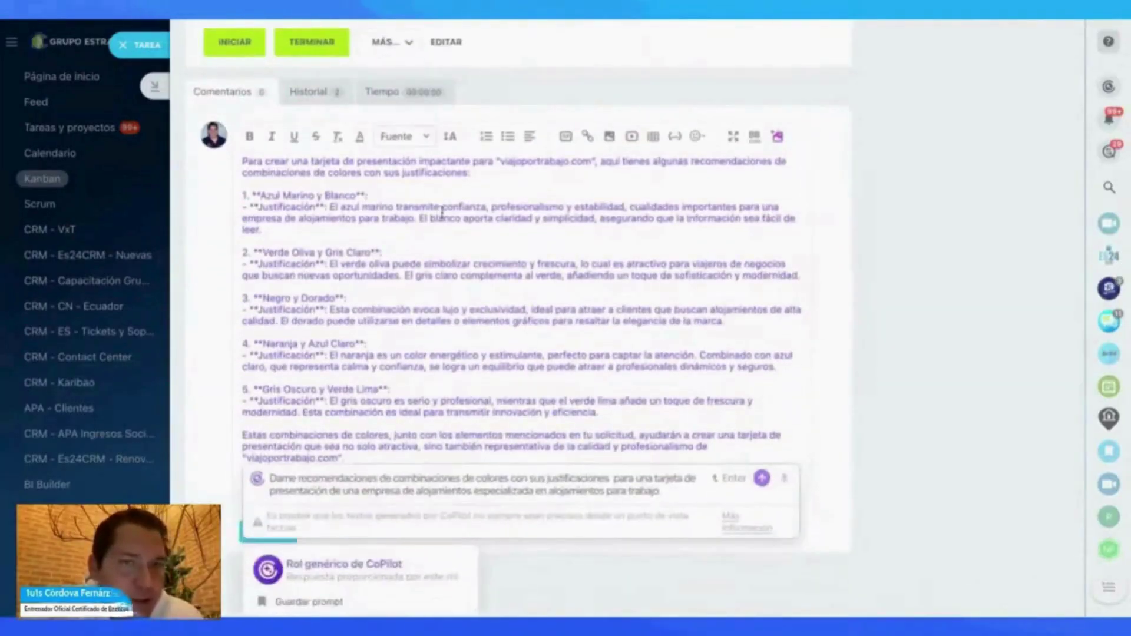
Step: Look over the suggested color combinations, keep the generated text and post it as a task comment
{"action": "triple_click", "coordinate": [339, 195]}
{"action": "left_click", "coordinate": [347, 229]}
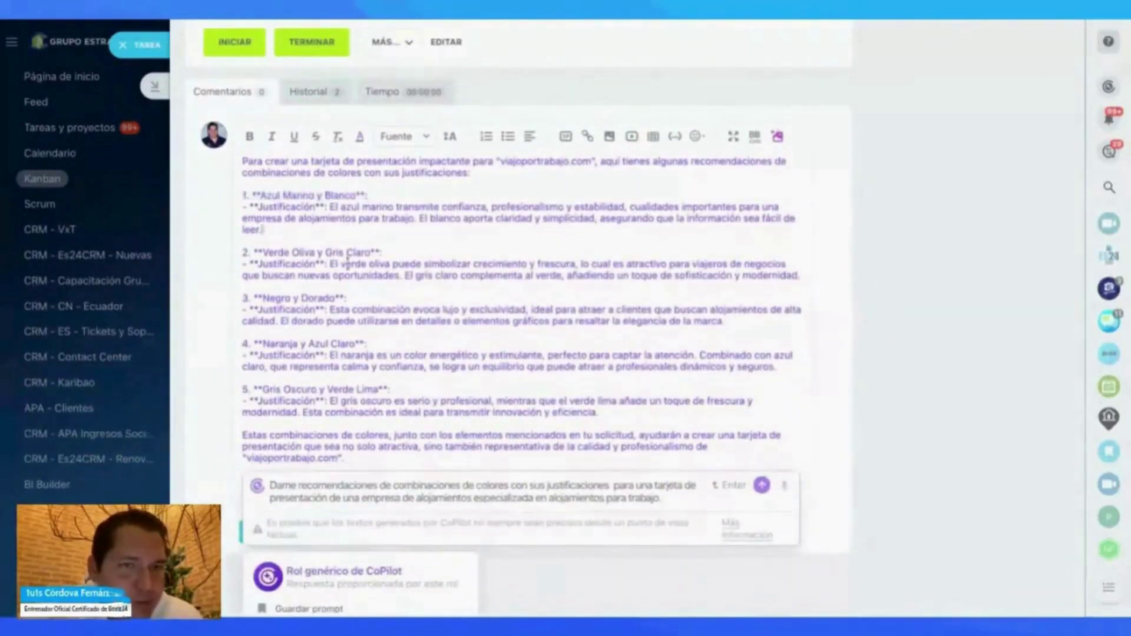
{"action": "triple_click", "coordinate": [376, 263]}
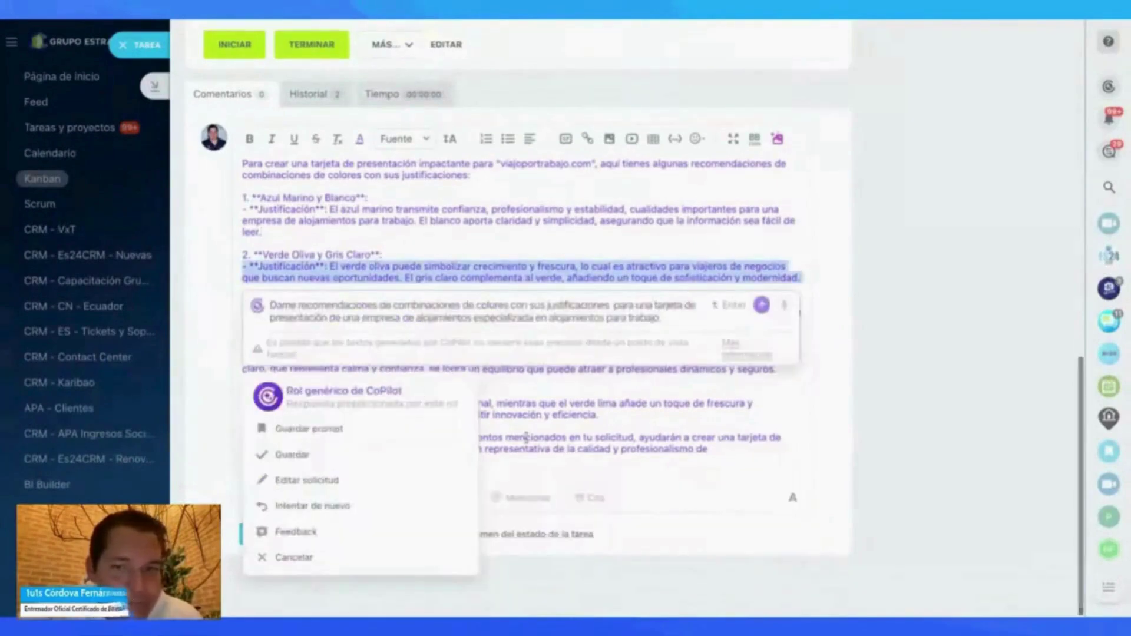
{"action": "left_click", "coordinate": [831, 406]}
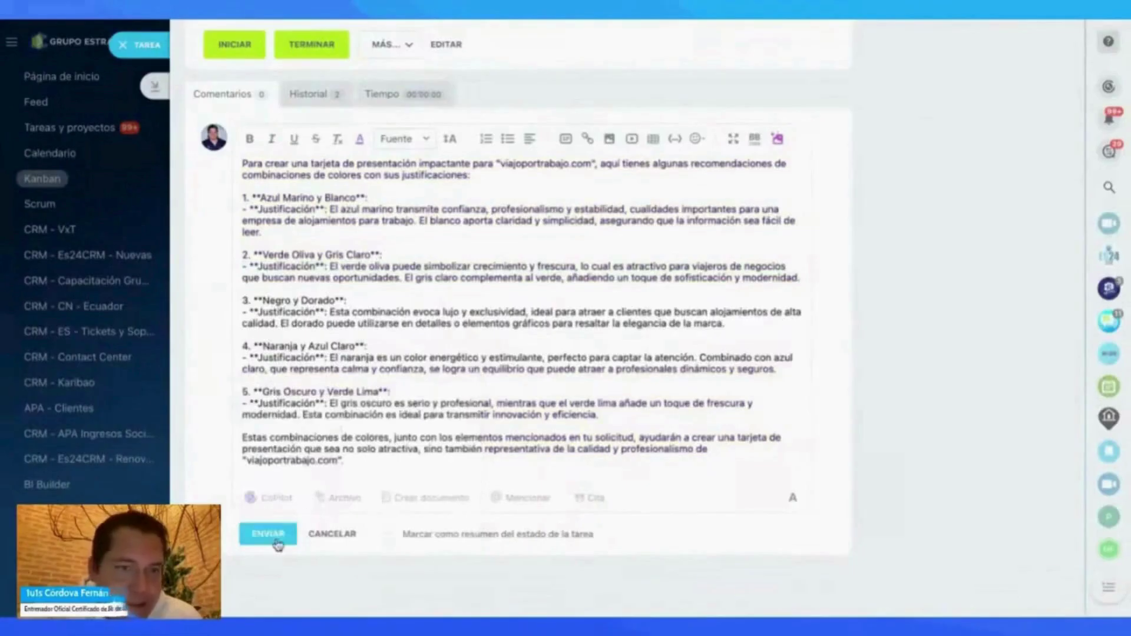
{"action": "key", "text": "ctrl+Return"}
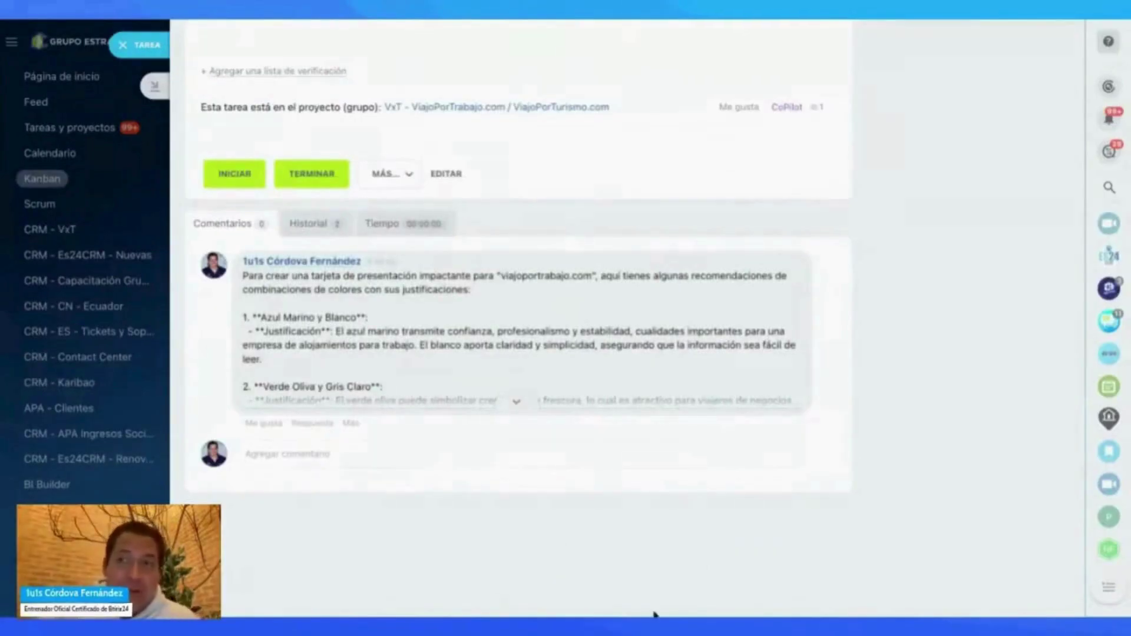
Step: Close the business card task, search the portal for "sitio" and open the Sitios web y tiendas section
{"action": "scroll", "coordinate": [521, 144], "scroll_direction": "up", "scroll_amount": 1}
{"action": "scroll", "coordinate": [522, 144], "scroll_direction": "up", "scroll_amount": 10}
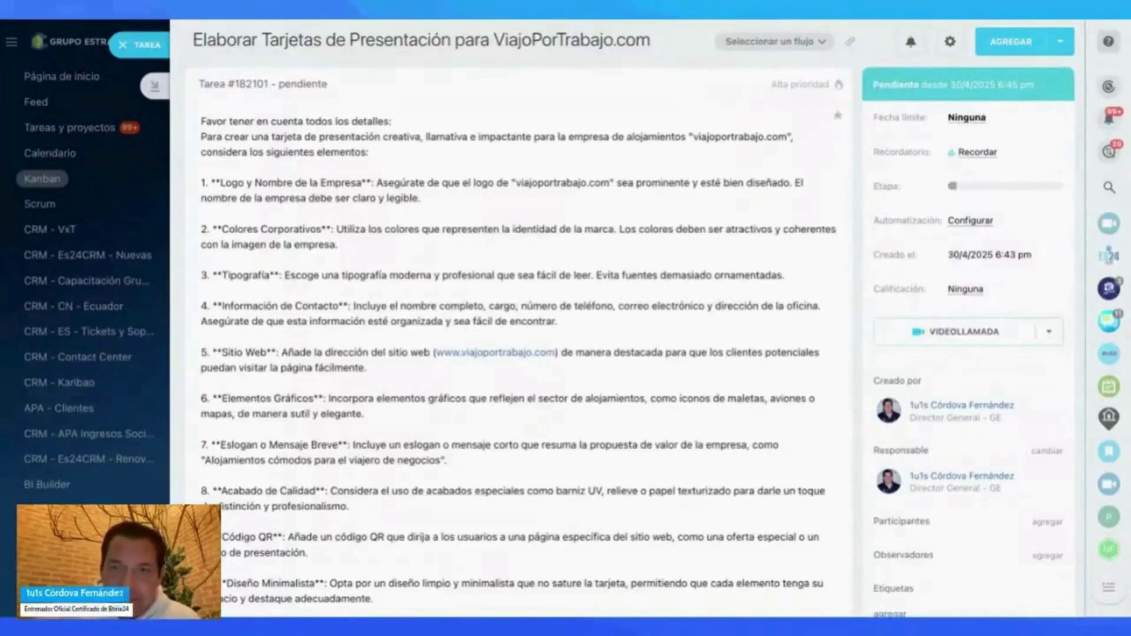
{"action": "left_click", "coordinate": [137, 51]}
{"action": "left_click", "coordinate": [270, 45]}
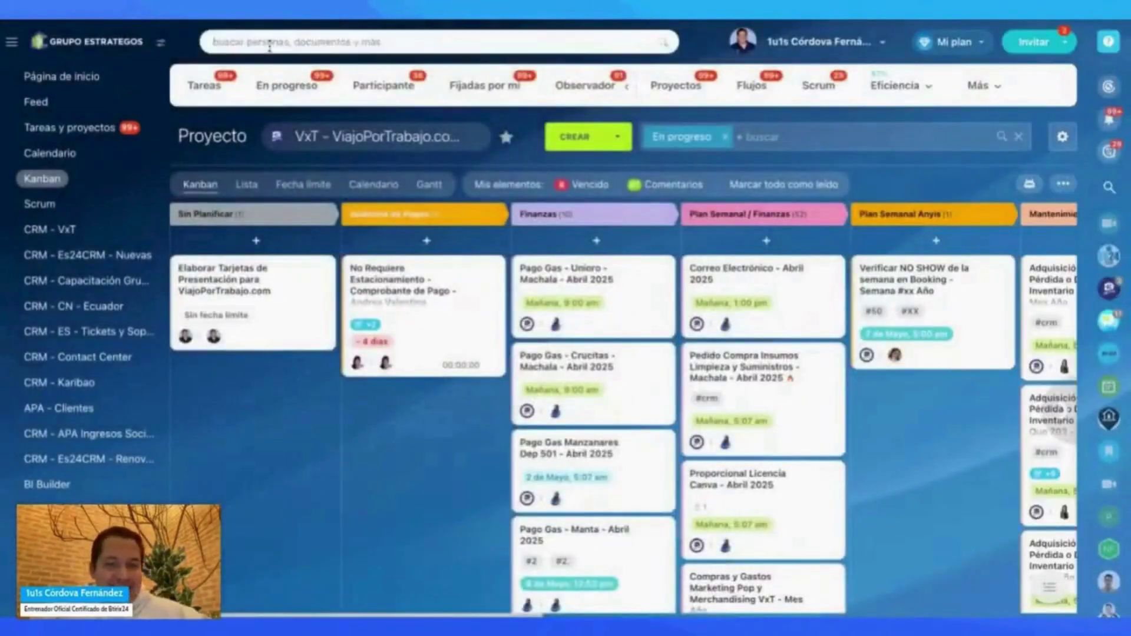
{"action": "type", "text": "sitio"}
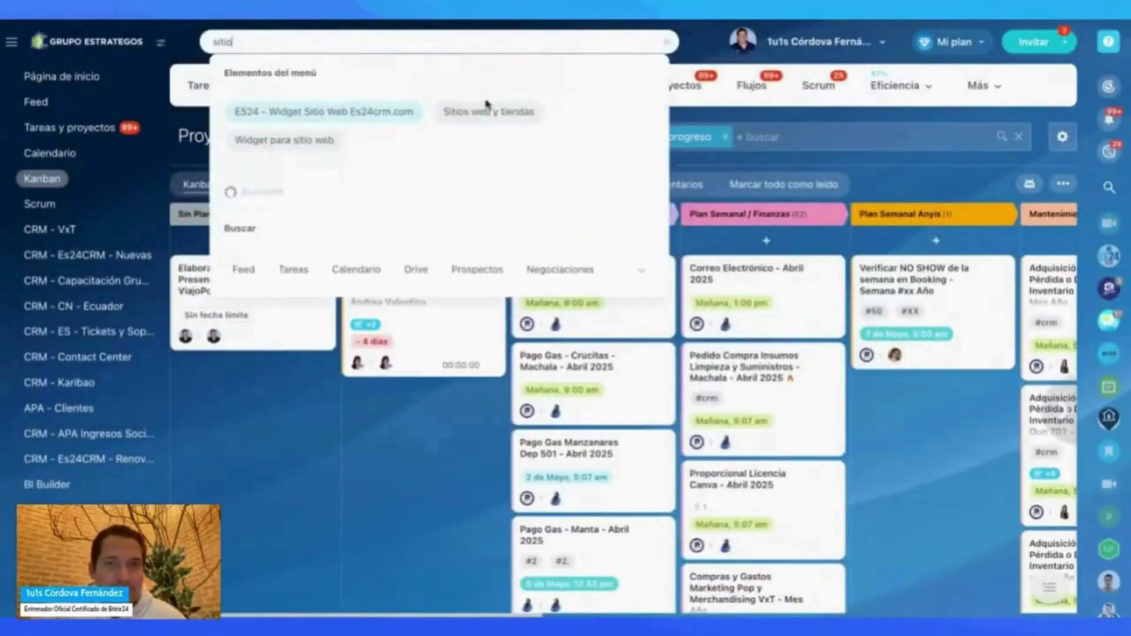
{"action": "left_click", "coordinate": [459, 120]}
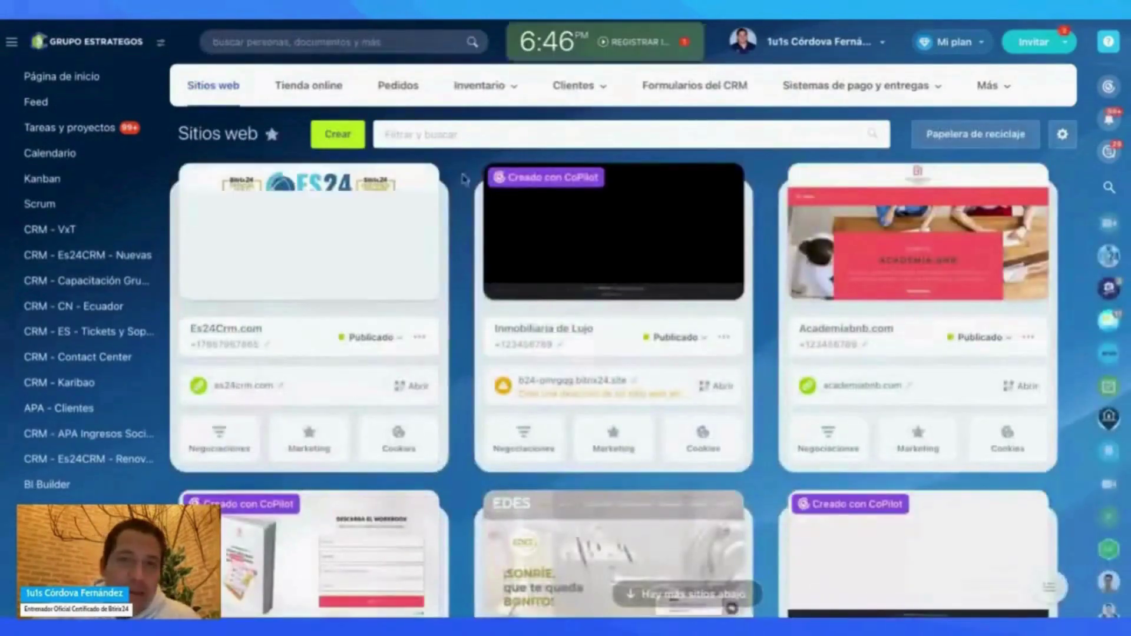
Step: Start a new website with CoPilot and begin its prompt with "Créame un sitio web para la empresa SOLSOLUTIONS"
{"action": "left_click", "coordinate": [337, 134]}
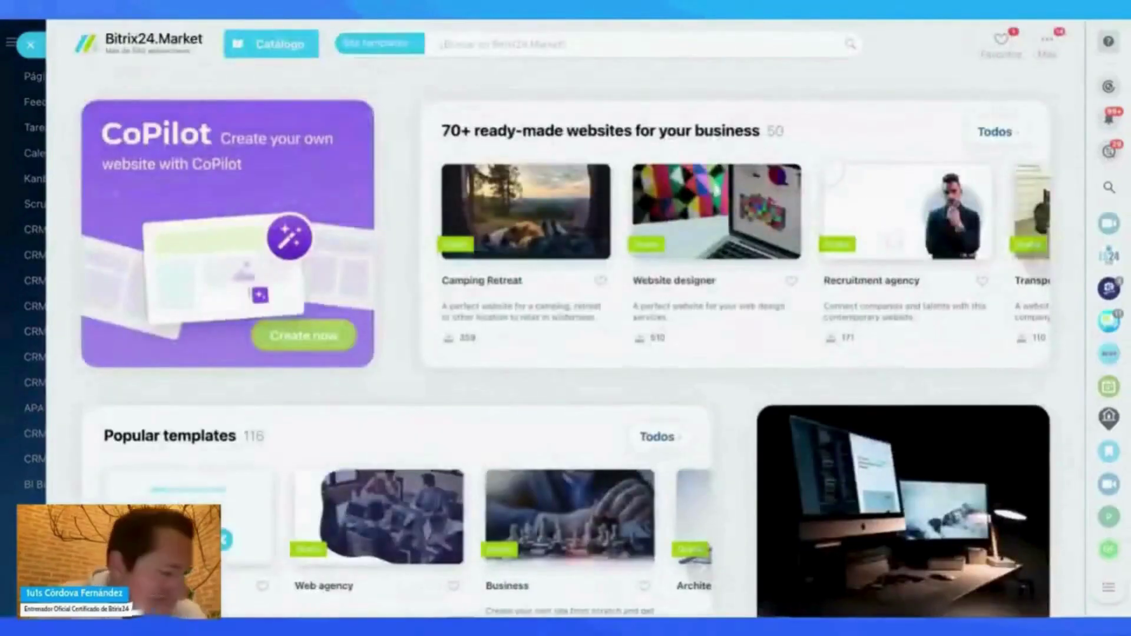
{"action": "left_click", "coordinate": [296, 346]}
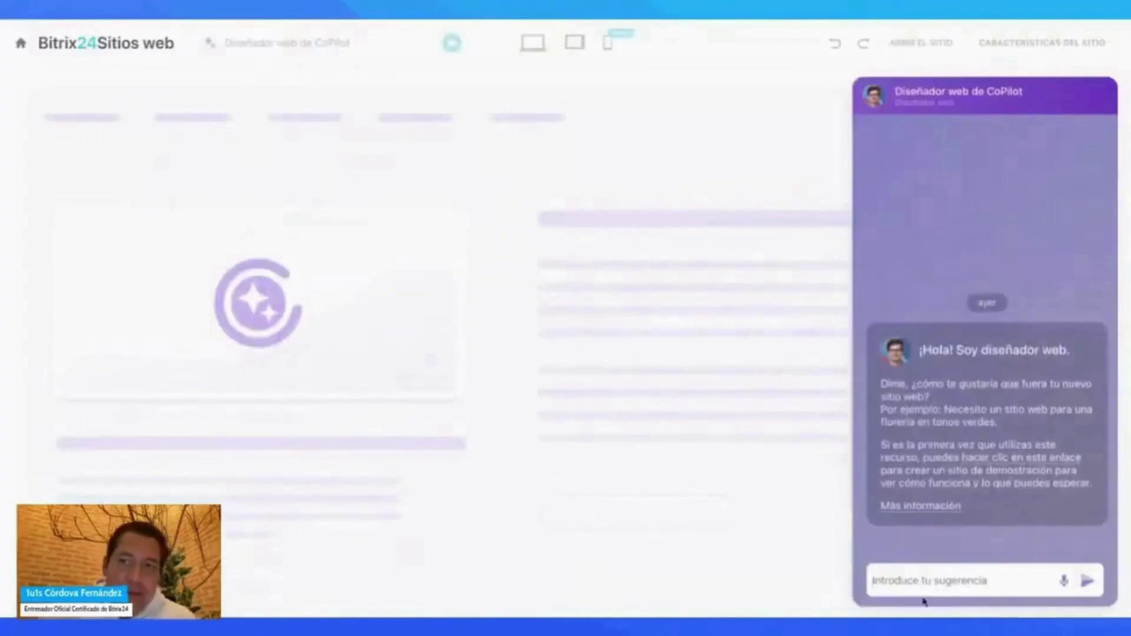
{"action": "left_click", "coordinate": [903, 582]}
{"action": "type", "text": "dré"}
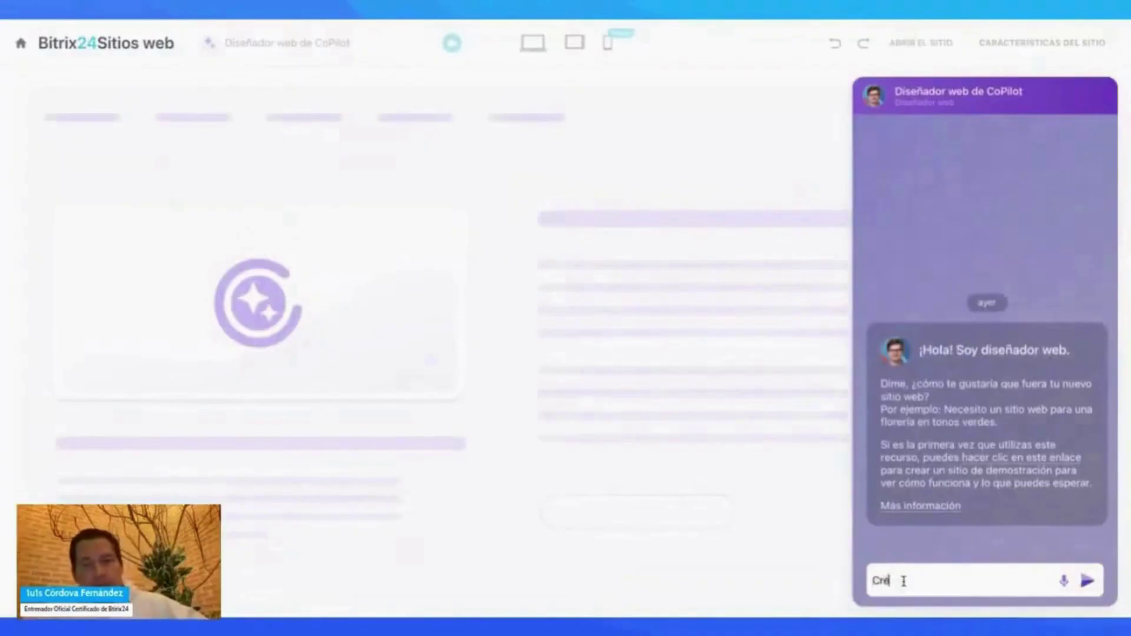
{"action": "type", "text": "ame un sitio"}
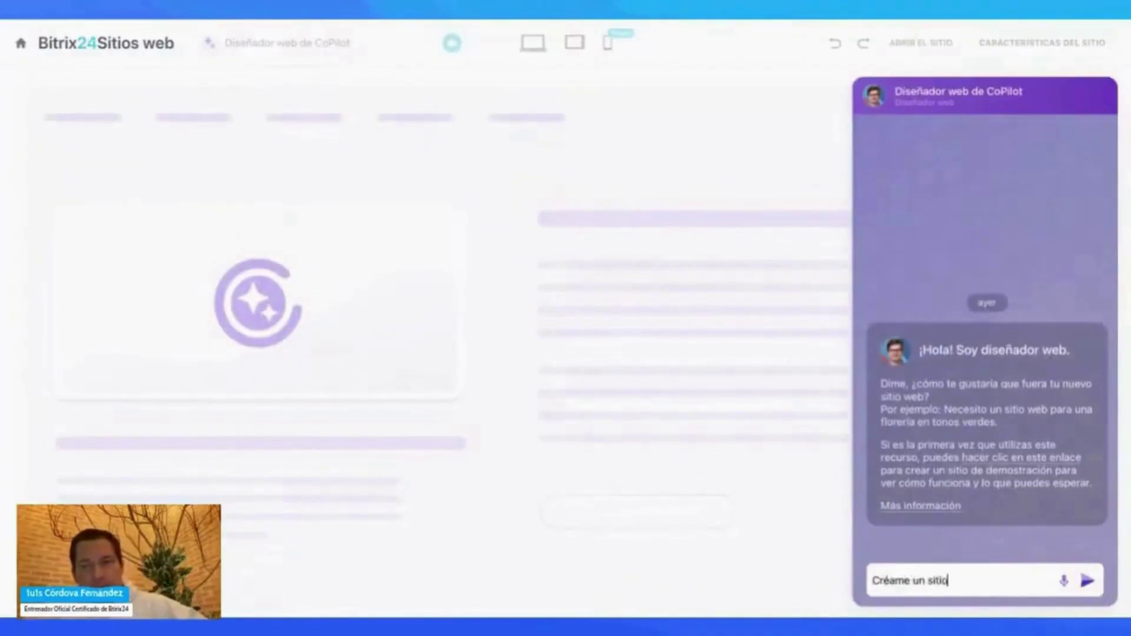
{"action": "type", "text": " web para la"}
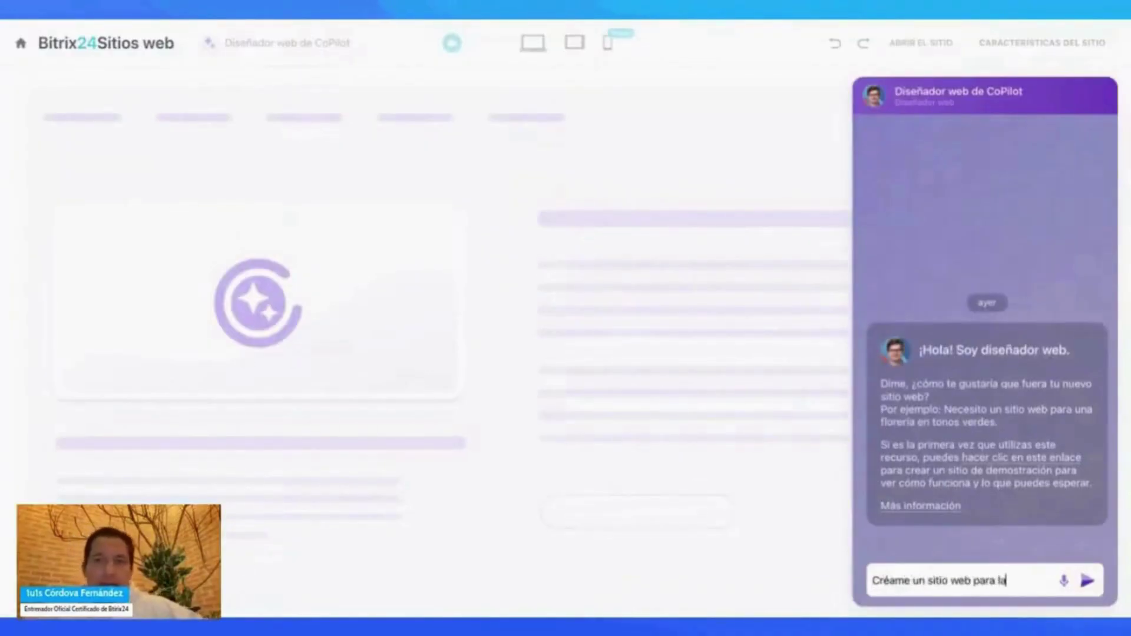
{"action": "type", "text": " empresa"}
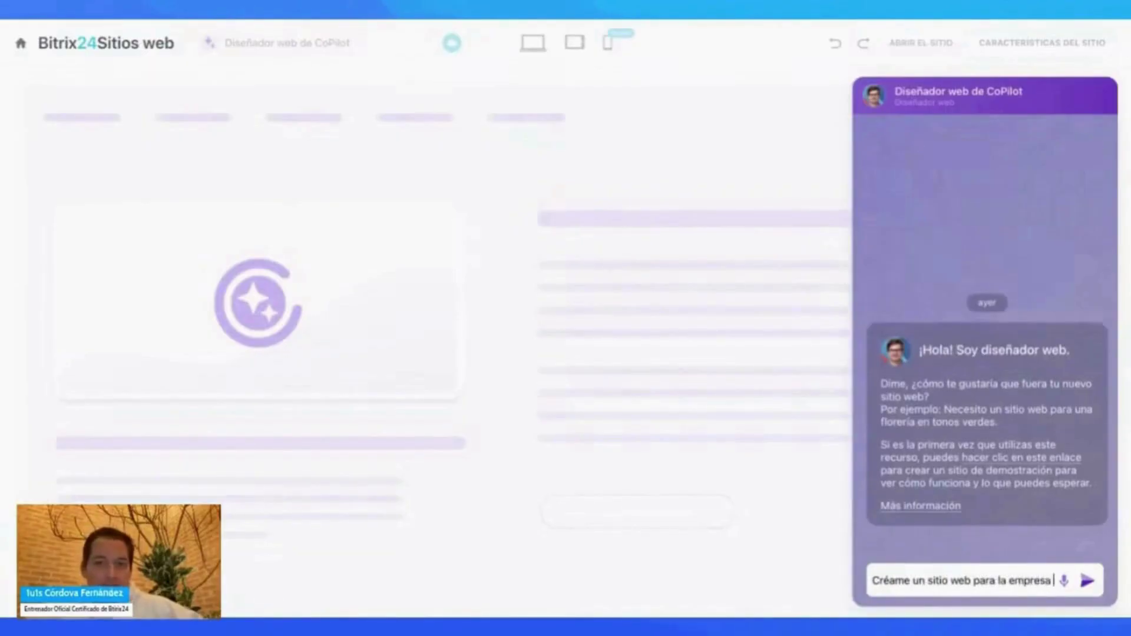
{"action": "type", "text": " SOLSOLU"}
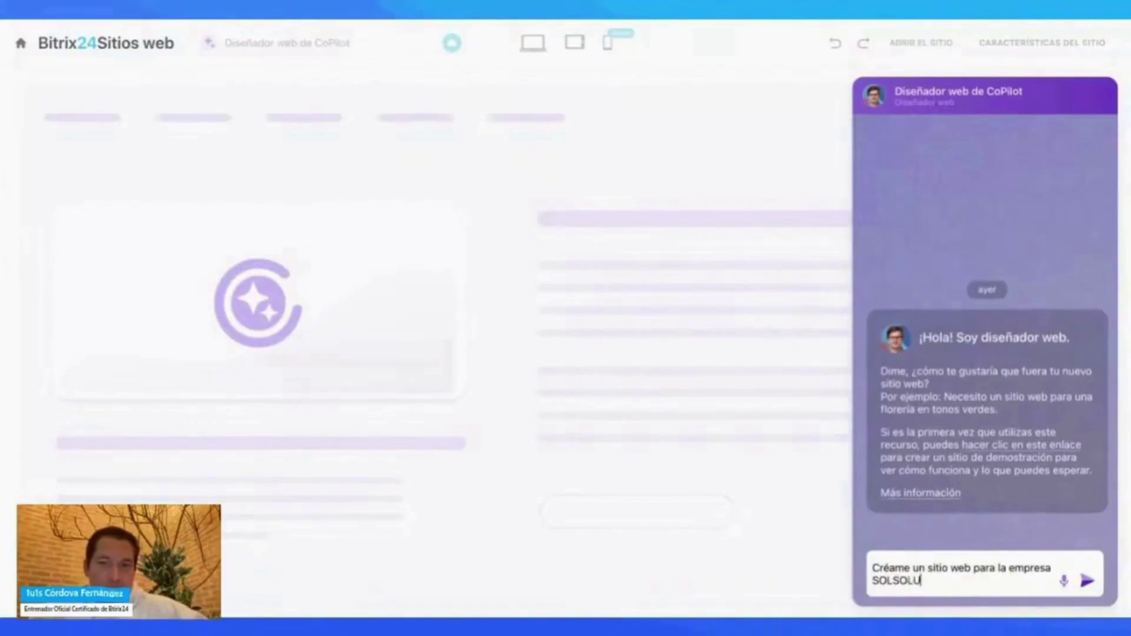
{"action": "type", "text": "TION"}
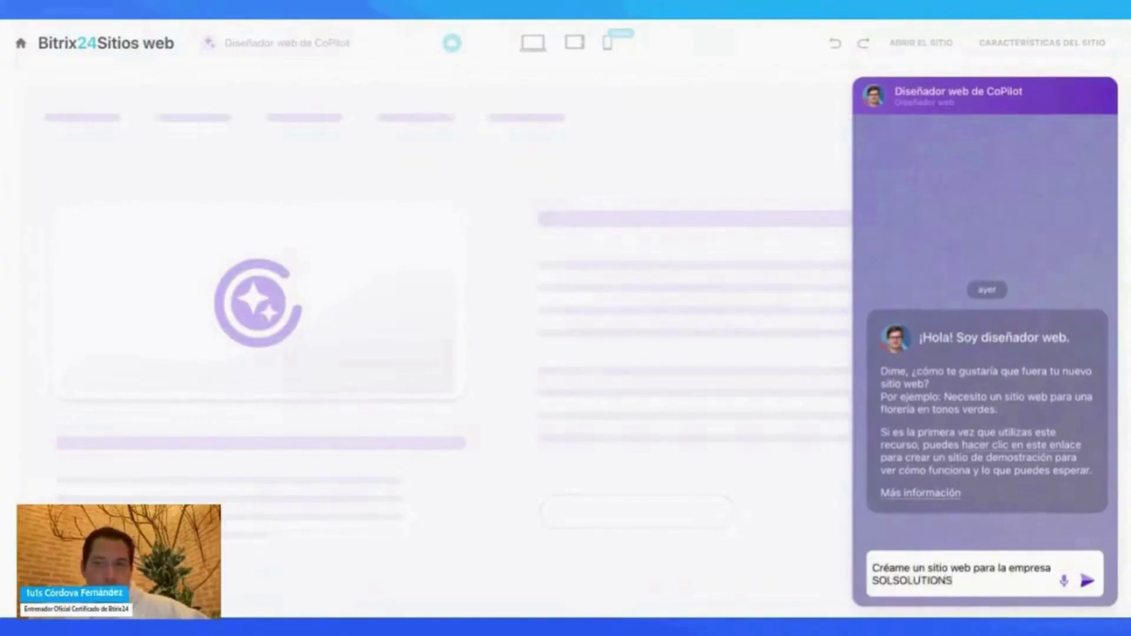
{"action": "type", "text": "S"}
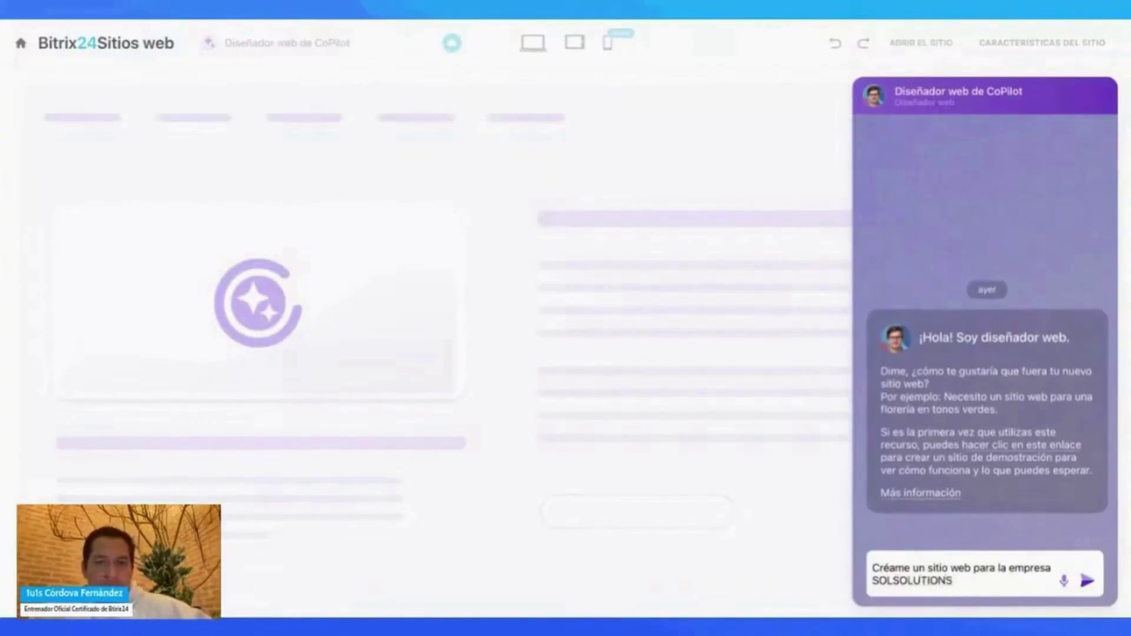
Step: Complete the prompt with "que comercializa sistemas fotovoltaicos en Ecuador. Los colores de la marca son el naranja y el verde" and send it
{"action": "type", "text": " wue"}
{"action": "key", "text": "BackSpace"}
{"action": "key", "text": "BackSpace"}
{"action": "key", "text": "BackSpace"}
{"action": "type", "text": "que"}
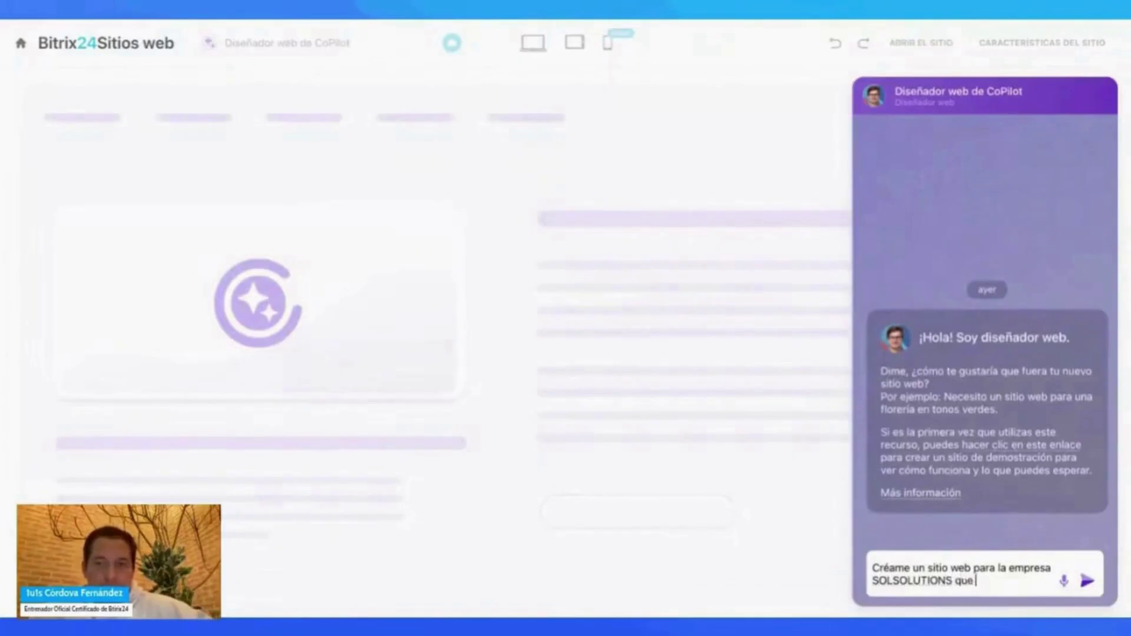
{"action": "type", "text": " comercializa sis"}
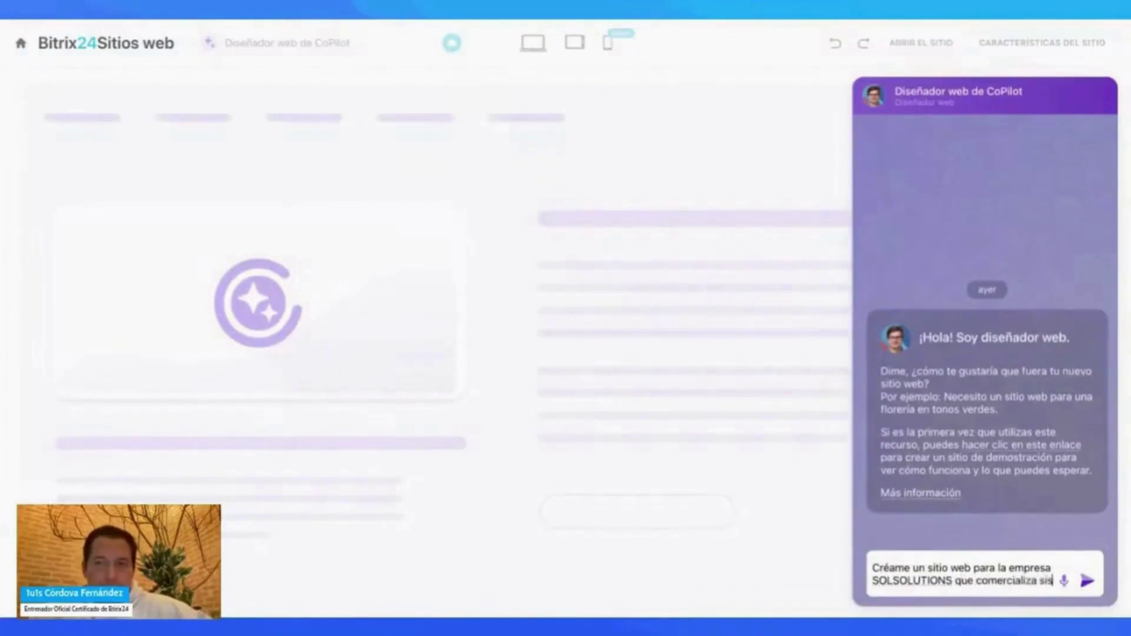
{"action": "type", "text": "temas fotov"}
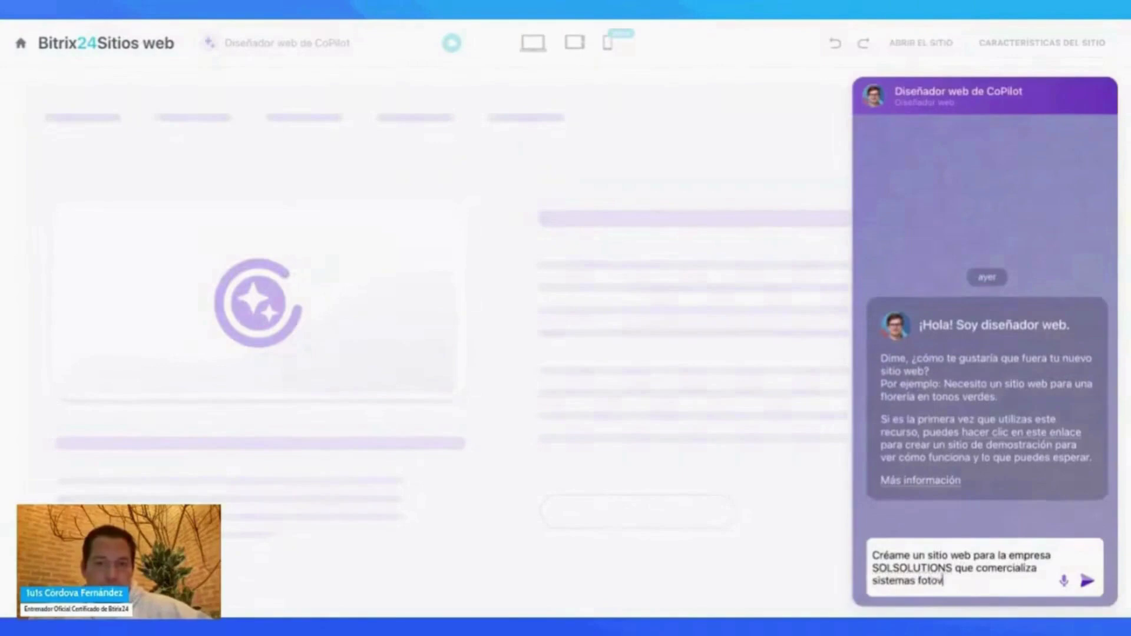
{"action": "type", "text": "oltaicos en Ecua"}
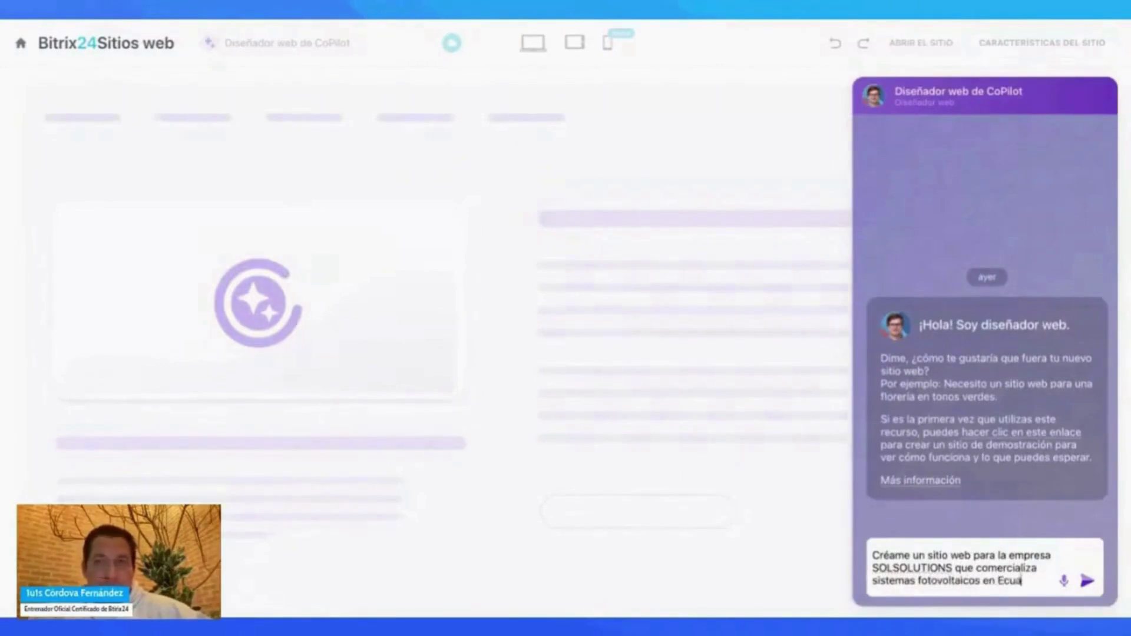
{"action": "type", "text": "dor. Los c"}
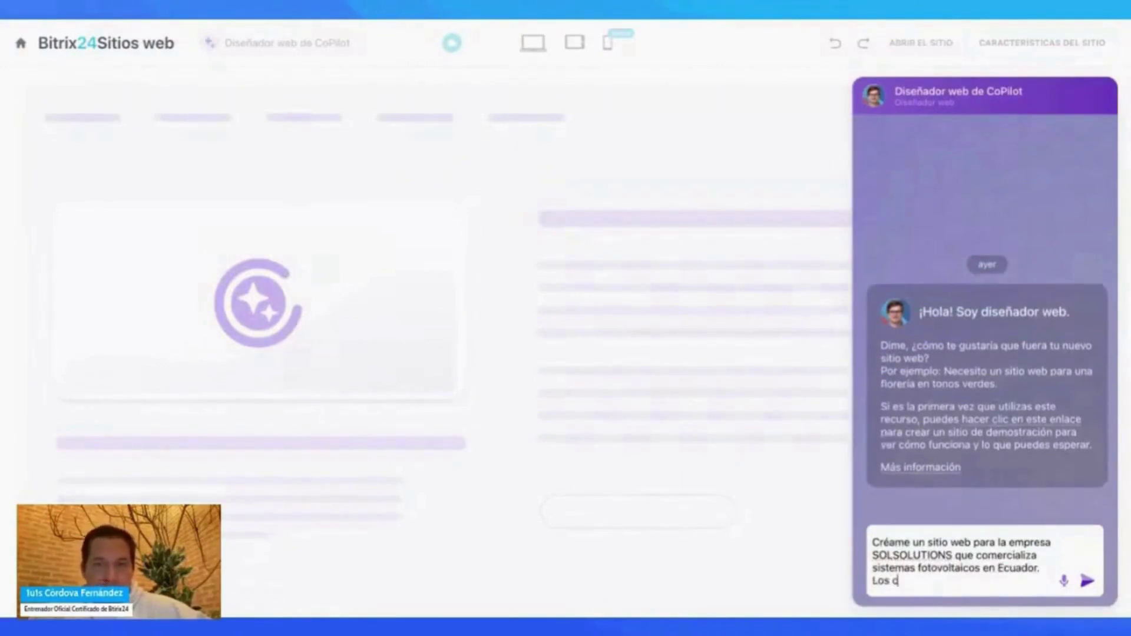
{"action": "type", "text": "olores de la marc"}
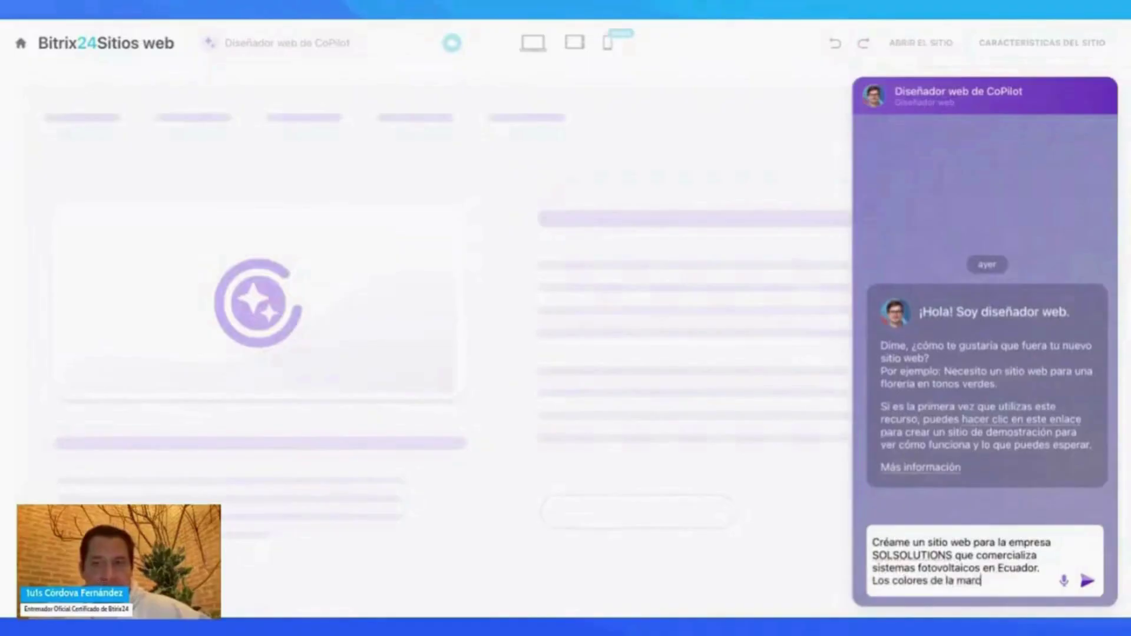
{"action": "type", "text": "a son el naranja y el verd"}
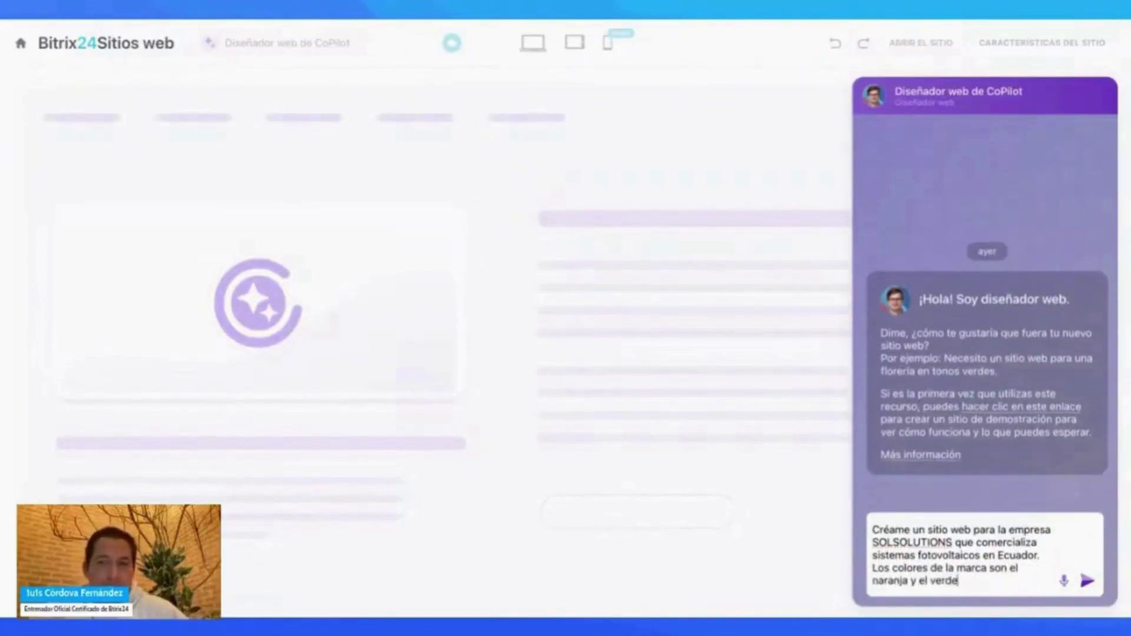
{"action": "type", "text": "e"}
{"action": "key", "text": "Return"}
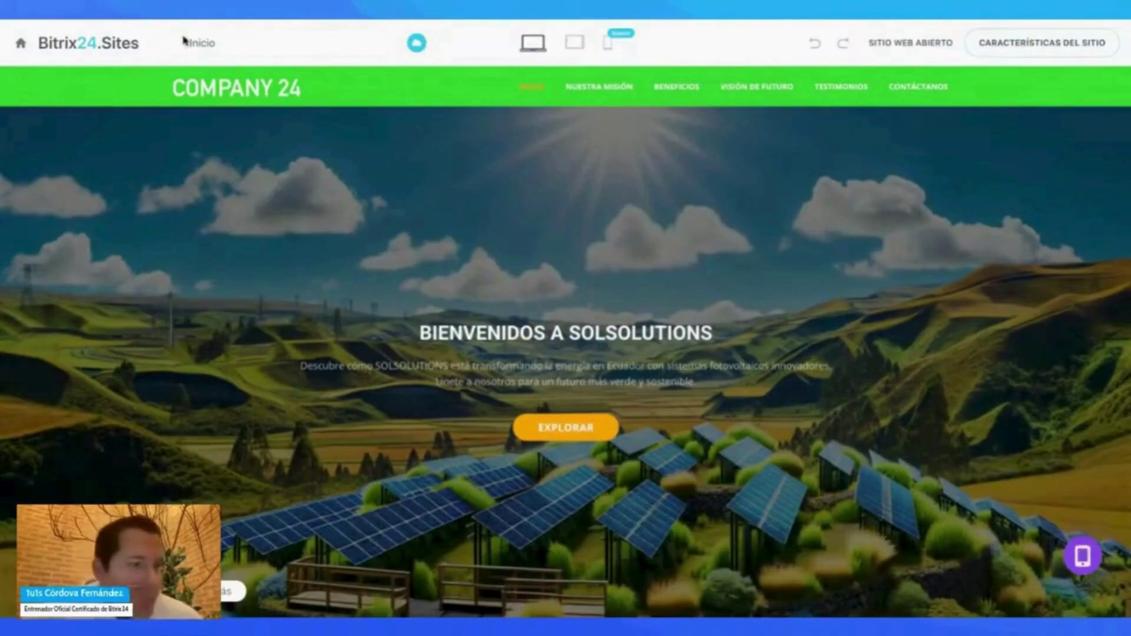
Step: Look over the generated SOLSOLUTIONS home page, return to the website list and examine the new site's card
{"action": "mouse_move", "coordinate": [197, 128]}
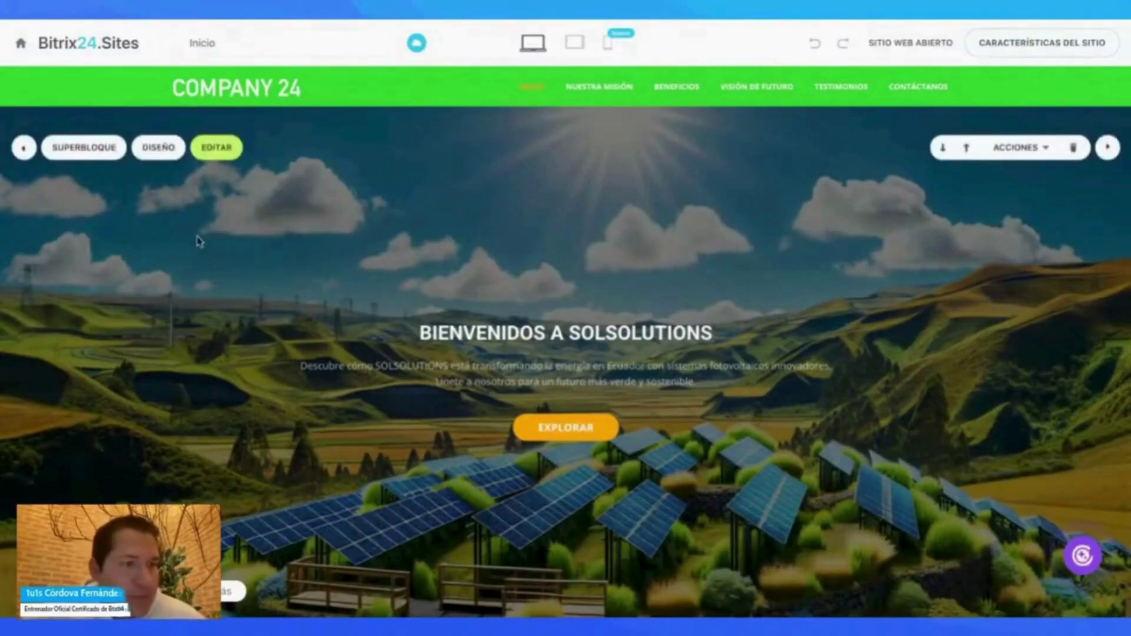
{"action": "left_click", "coordinate": [418, 44]}
{"action": "left_click", "coordinate": [518, 177]}
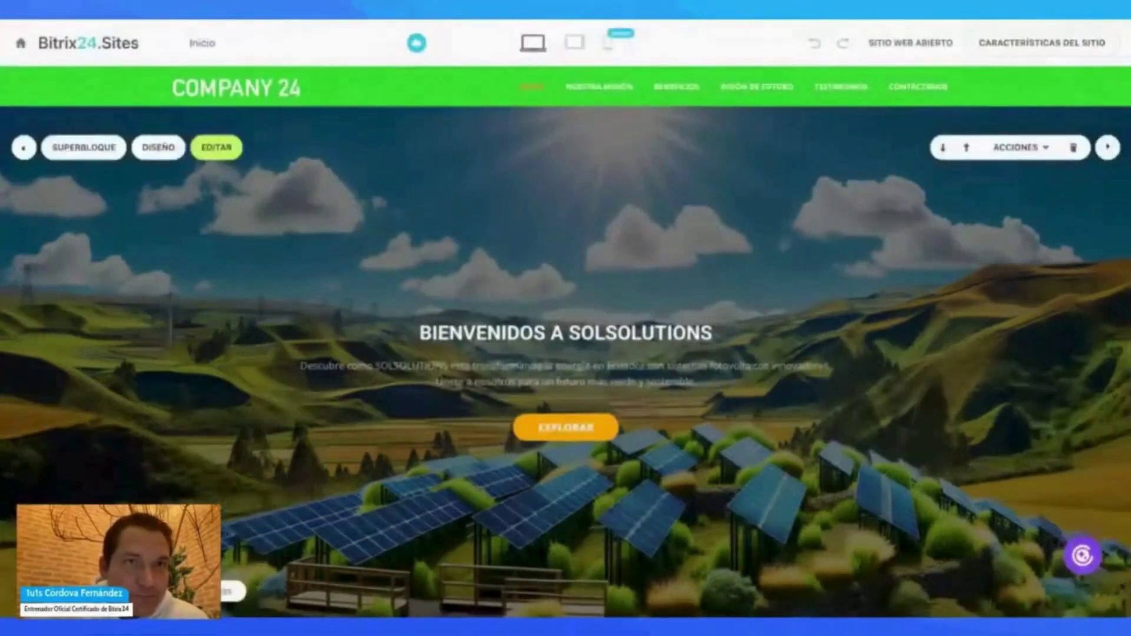
{"action": "left_click", "coordinate": [81, 51]}
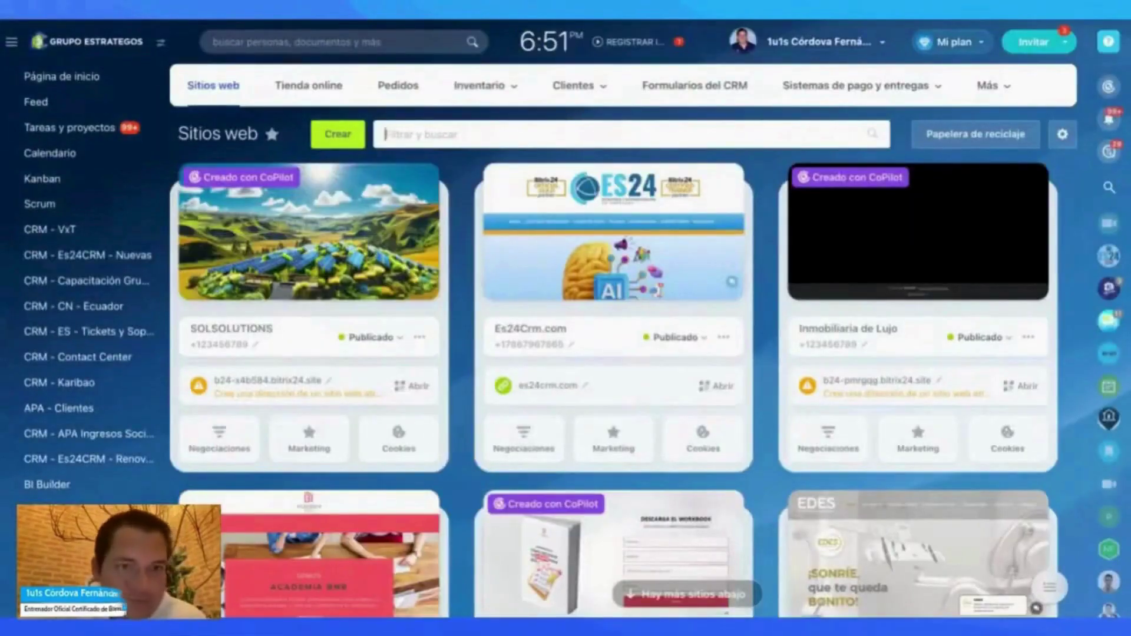
{"action": "mouse_move", "coordinate": [354, 271]}
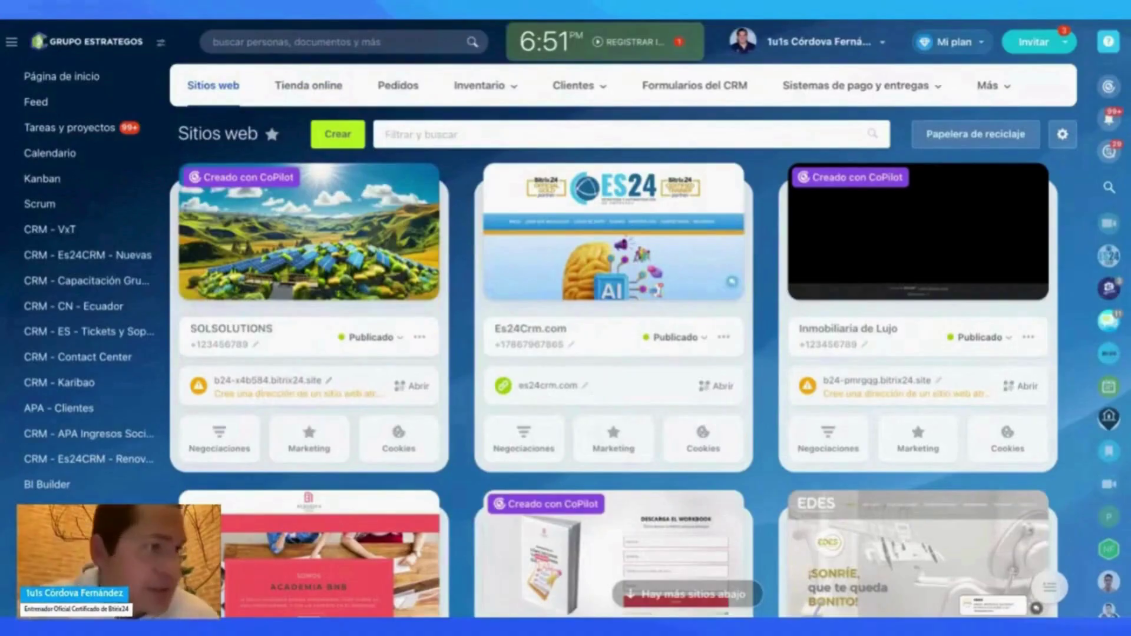
{"action": "mouse_move", "coordinate": [314, 542]}
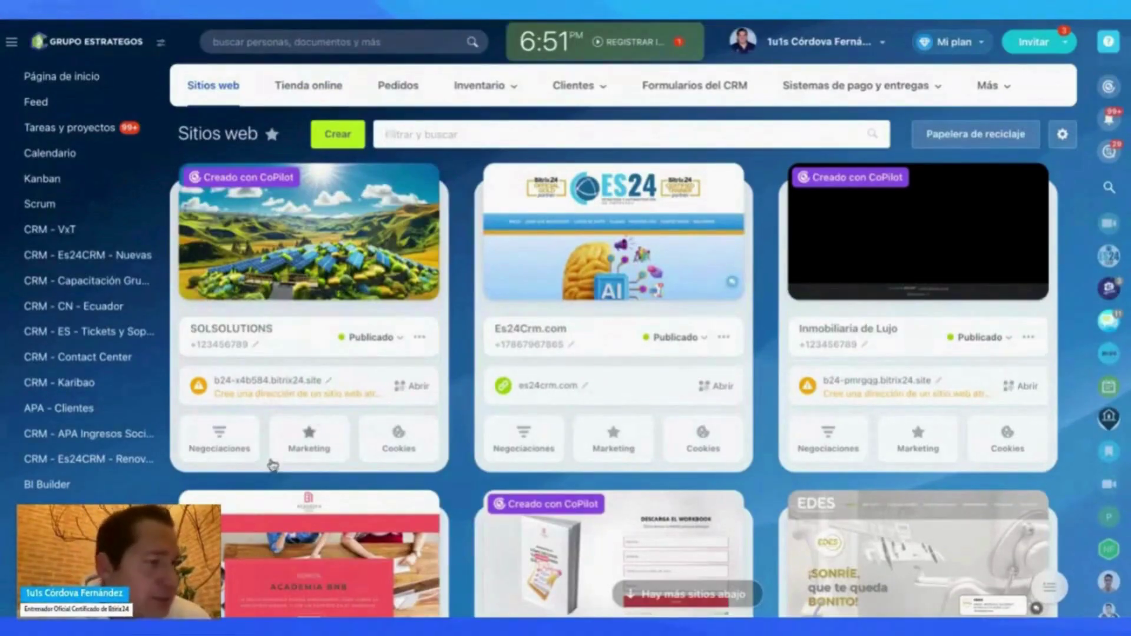
{"action": "mouse_move", "coordinate": [303, 267]}
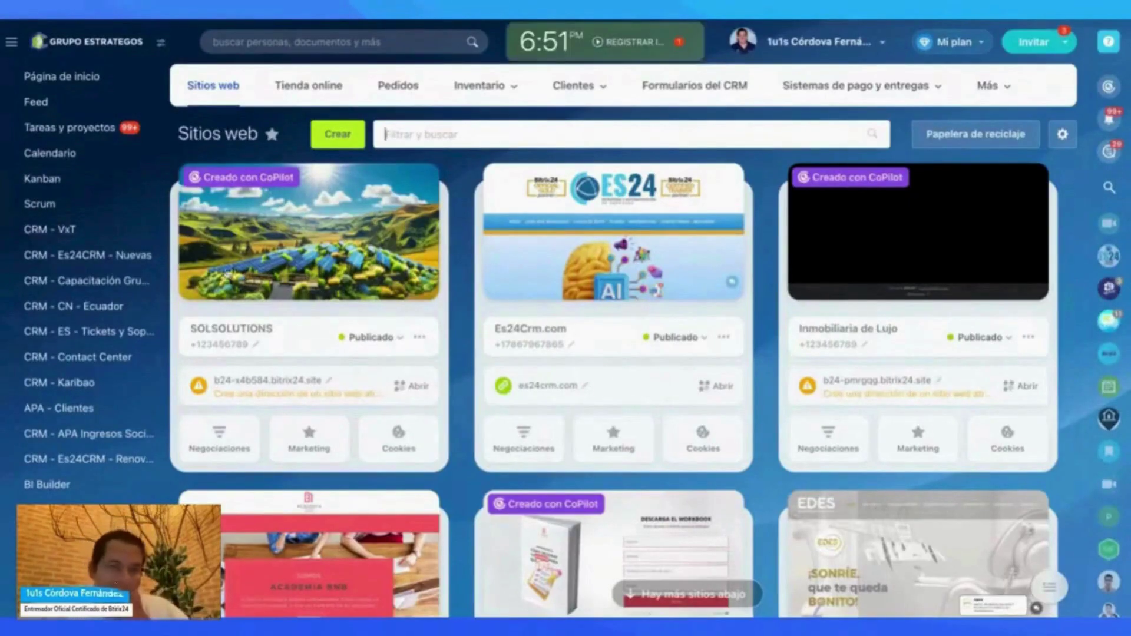
Step: Open the CRM - CN - Ecuador deals, bring up the first Atendiendo Bot deal's WhatsApp chat and highlight the customer's opening message
{"action": "left_click", "coordinate": [74, 309]}
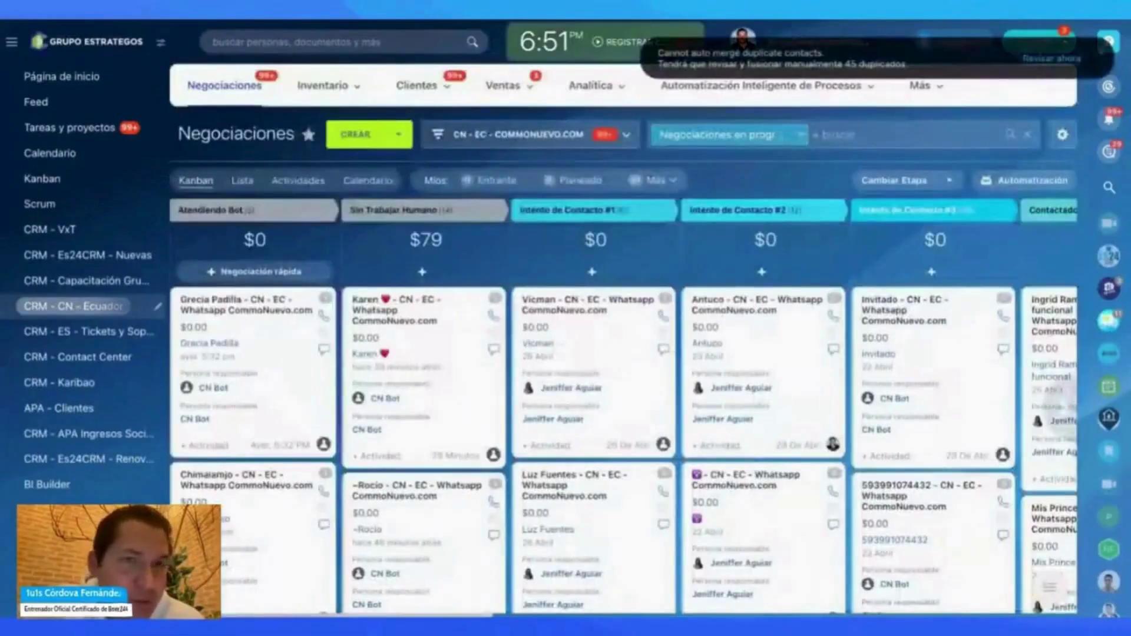
{"action": "left_click", "coordinate": [326, 352]}
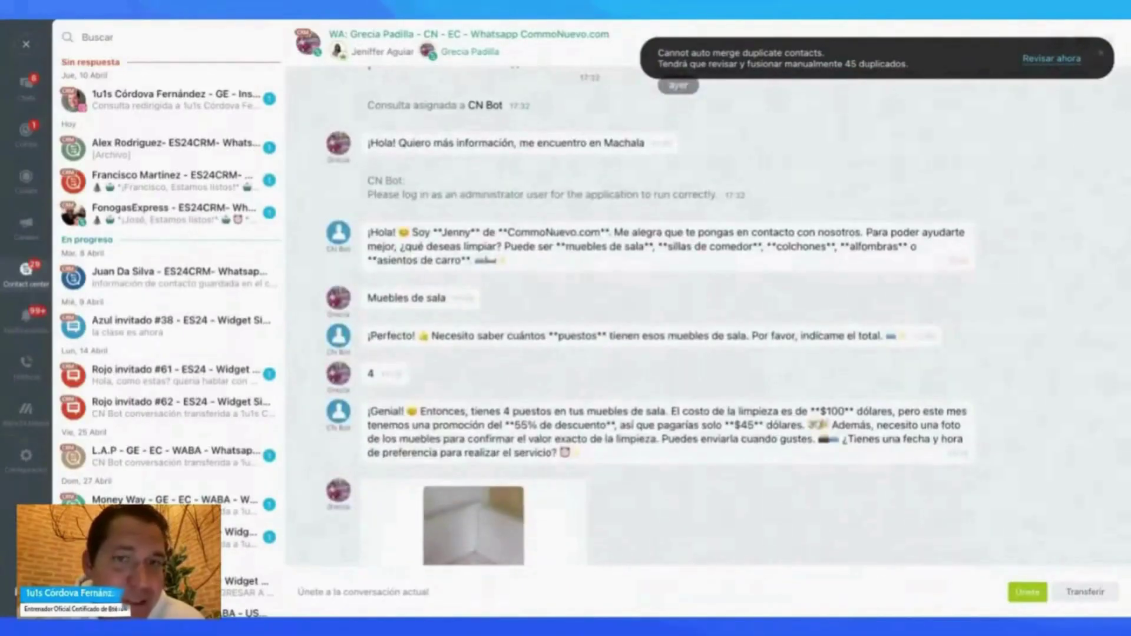
{"action": "double_click", "coordinate": [417, 142]}
{"action": "left_click", "coordinate": [418, 142]}
{"action": "triple_click", "coordinate": [442, 142]}
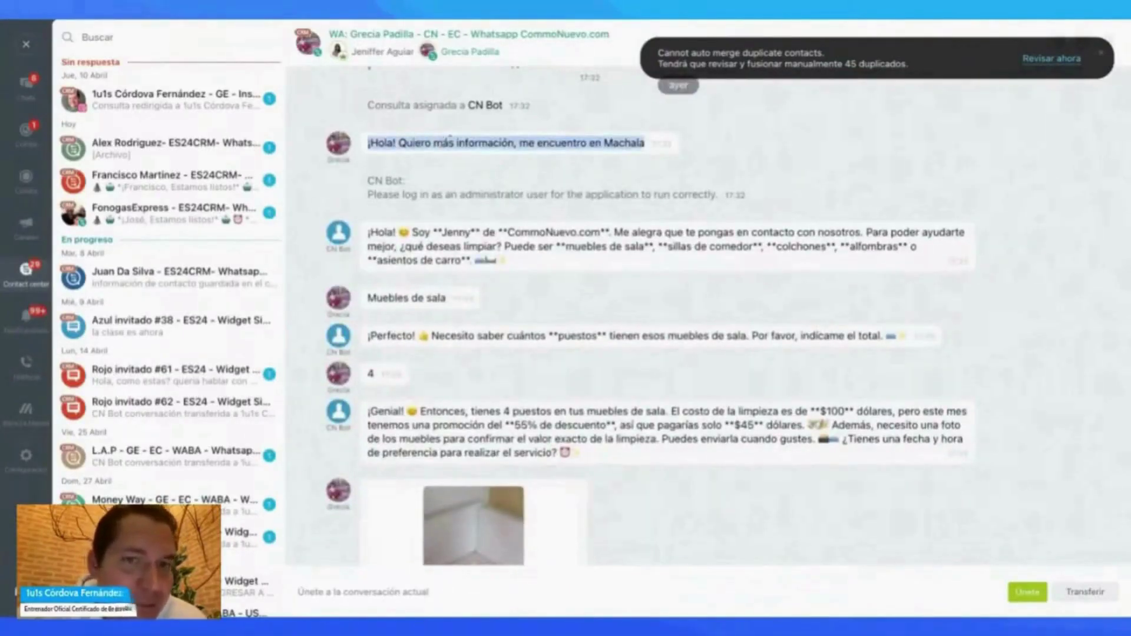
{"action": "triple_click", "coordinate": [532, 142]}
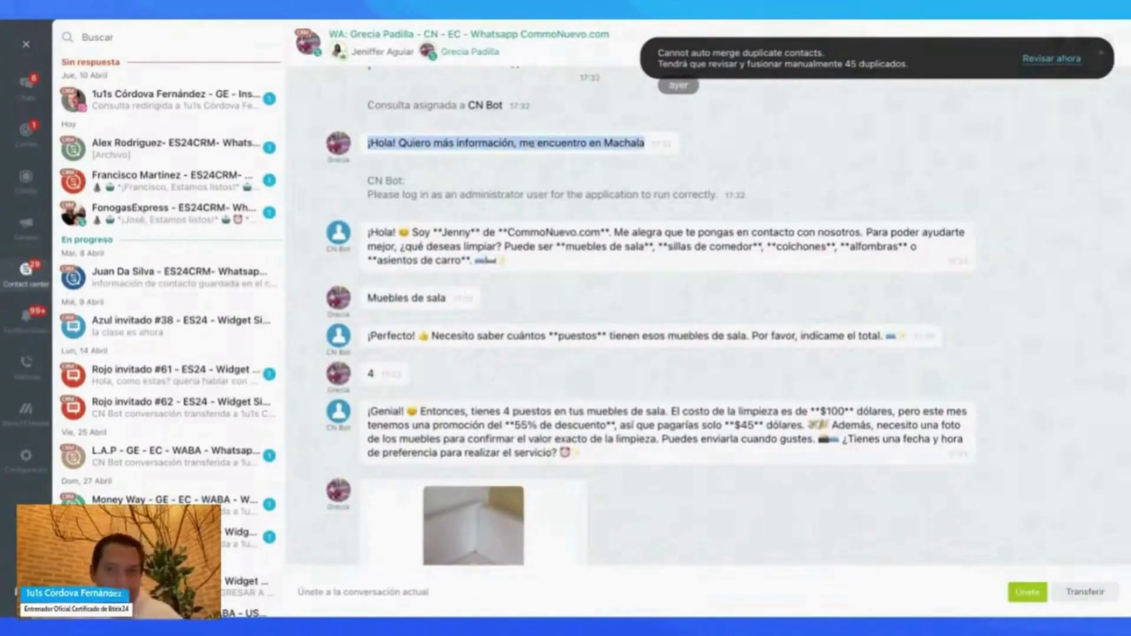
Step: Examine the bot's greeting about what to clean and the customer's "Muebles de sala" reply, highlighting each message
{"action": "triple_click", "coordinate": [532, 243]}
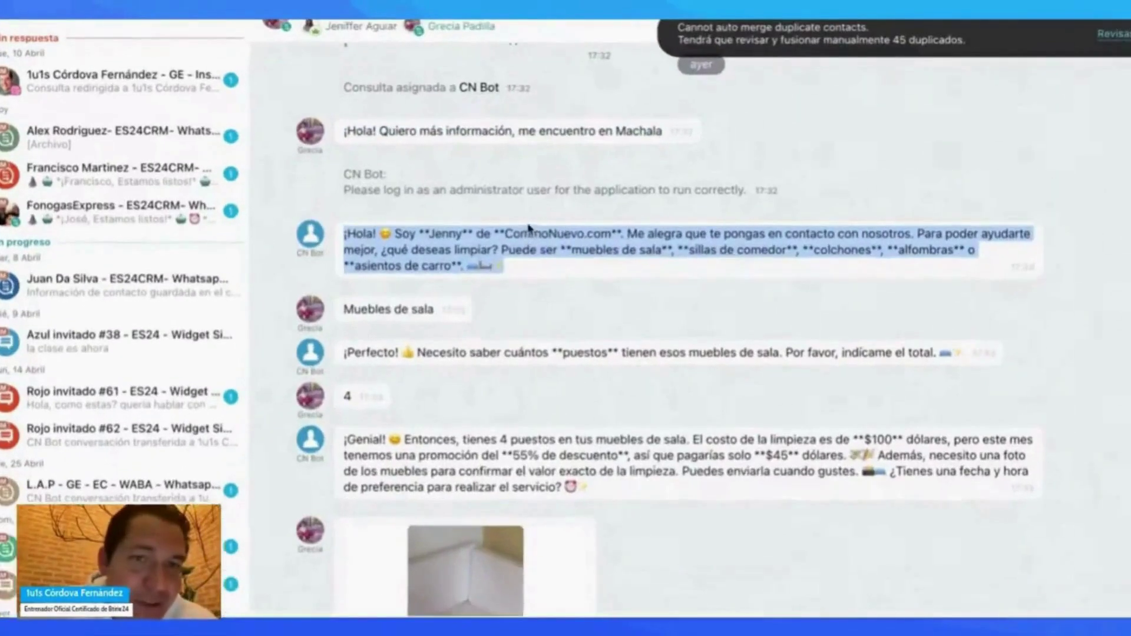
{"action": "triple_click", "coordinate": [427, 235]}
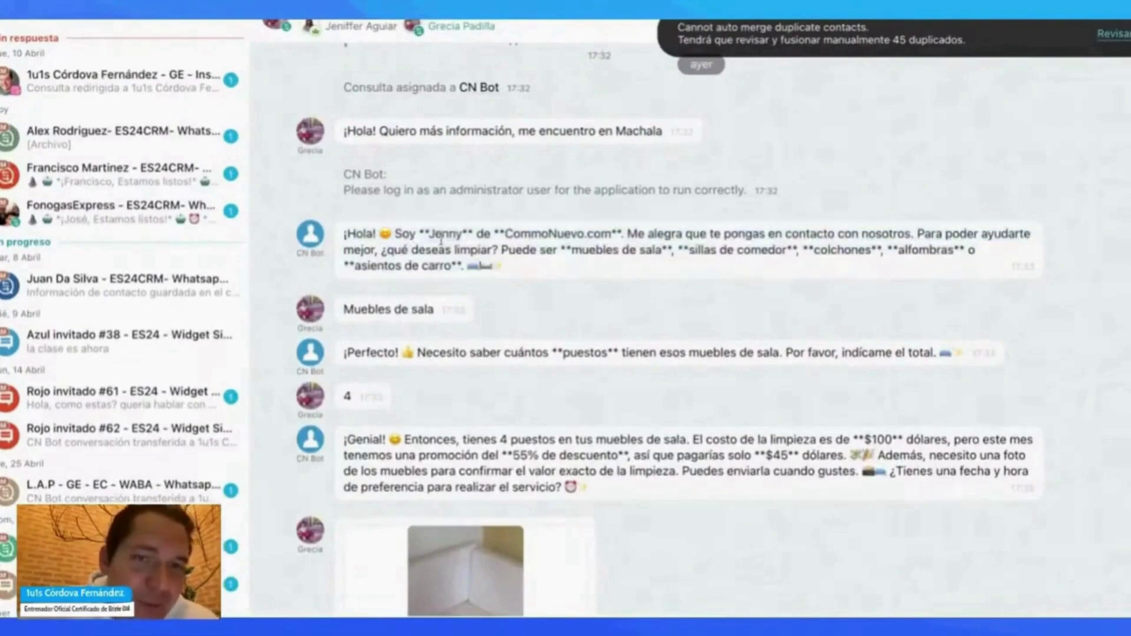
{"action": "double_click", "coordinate": [443, 234]}
{"action": "double_click", "coordinate": [666, 234]}
{"action": "triple_click", "coordinate": [668, 234]}
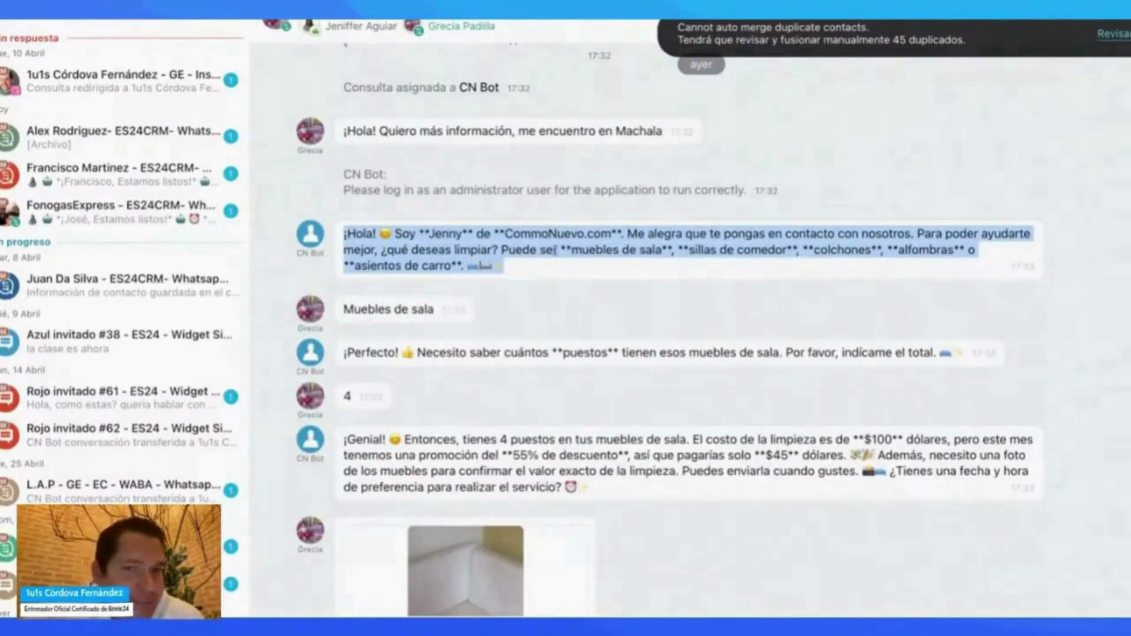
{"action": "triple_click", "coordinate": [399, 311]}
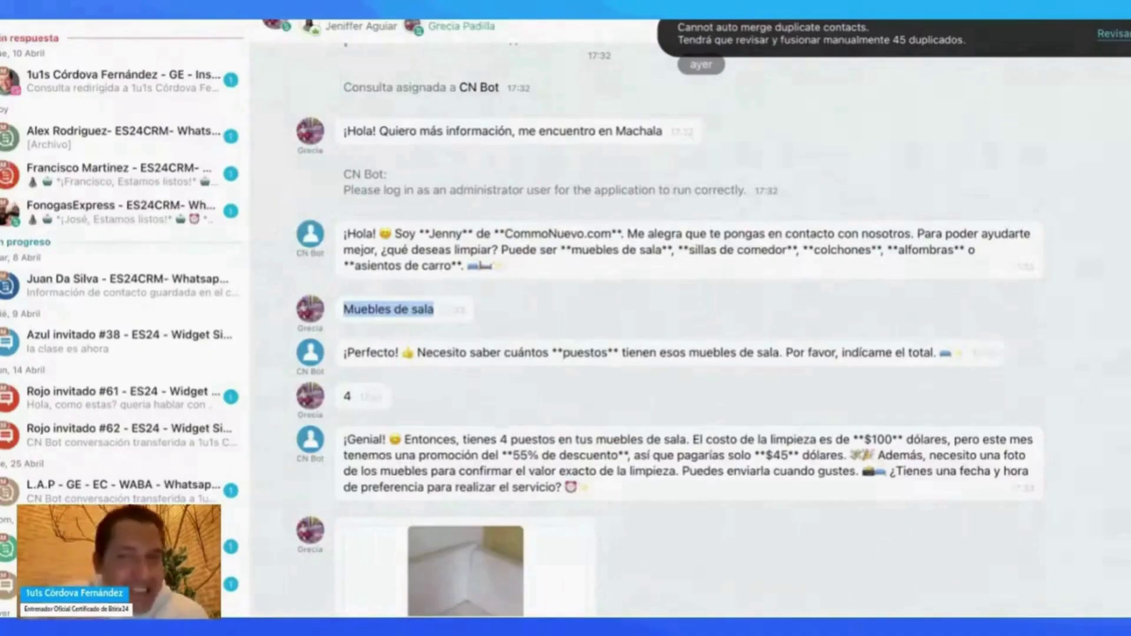
Step: Examine the bot's question about the number of seats and its discounted cleaning quote, highlighting each message
{"action": "triple_click", "coordinate": [550, 353]}
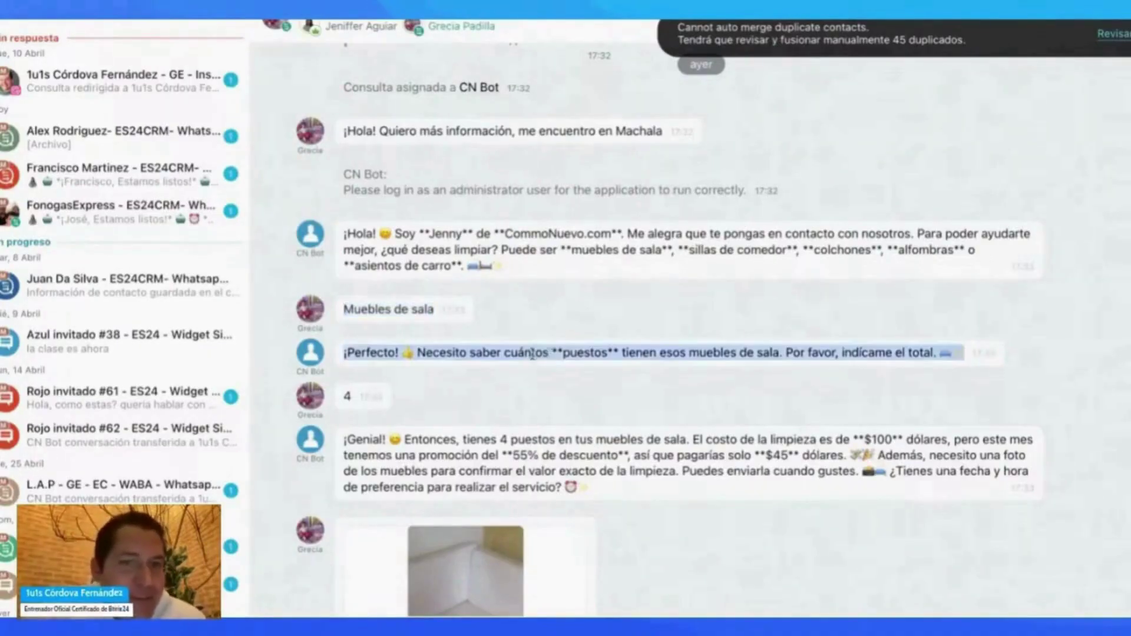
{"action": "scroll", "coordinate": [532, 353], "scroll_direction": "down", "scroll_amount": 2}
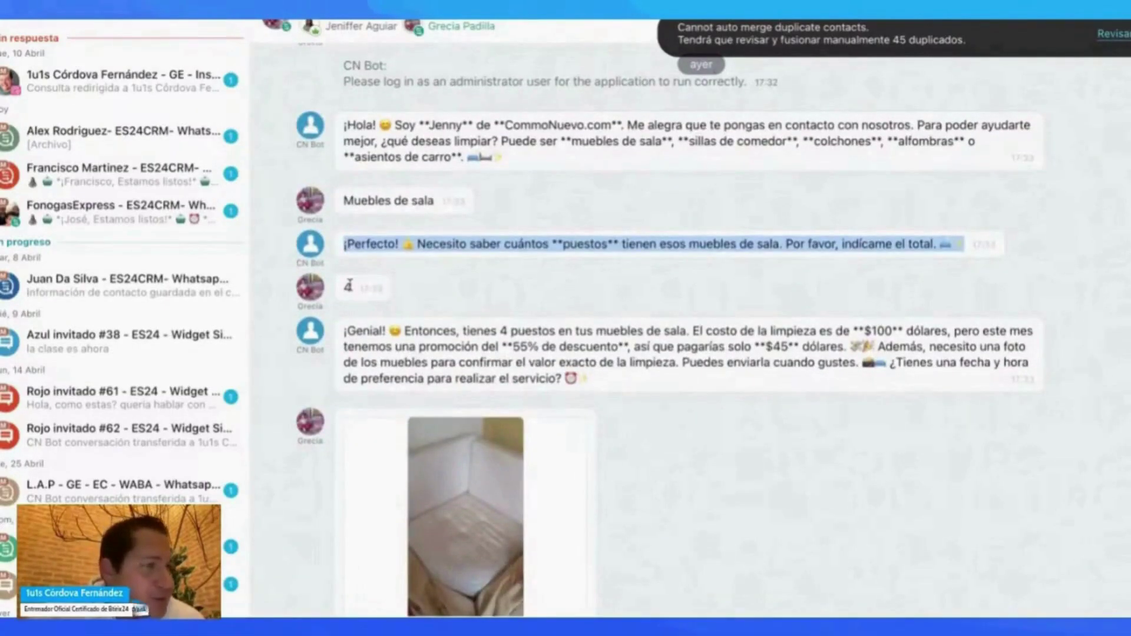
{"action": "triple_click", "coordinate": [419, 331]}
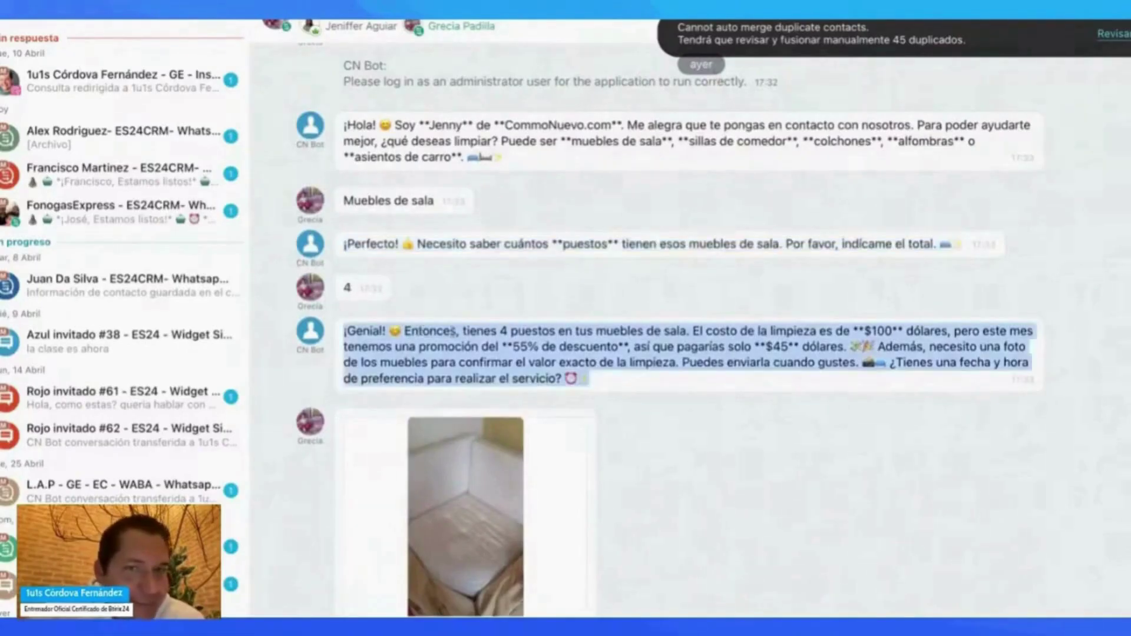
{"action": "triple_click", "coordinate": [452, 331]}
{"action": "triple_click", "coordinate": [452, 331]}
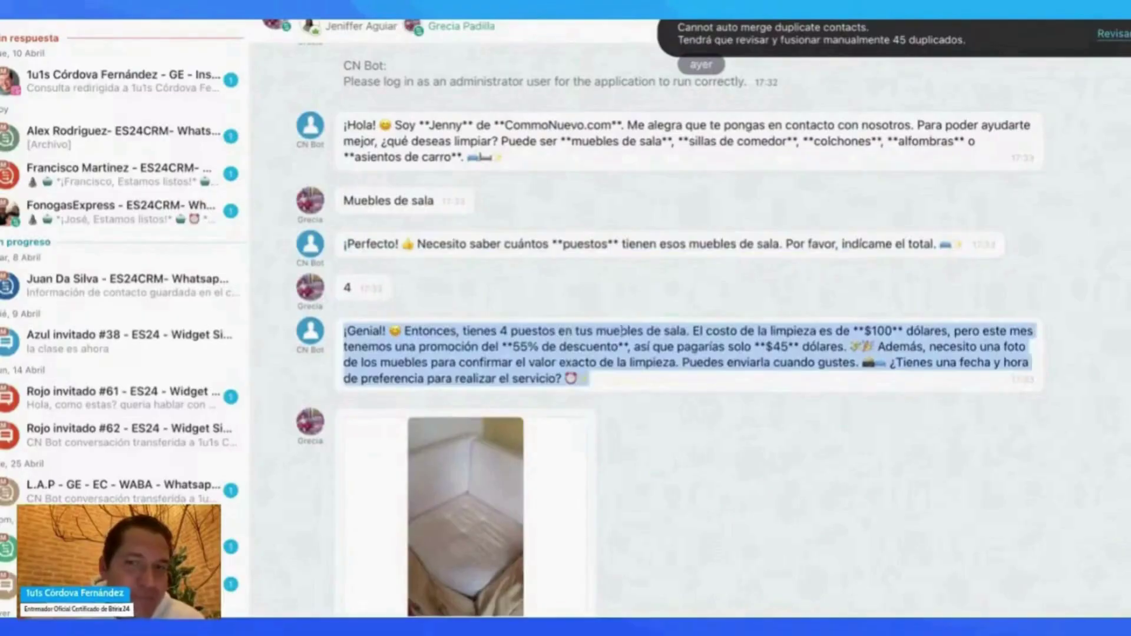
{"action": "left_click", "coordinate": [639, 331]}
{"action": "triple_click", "coordinate": [639, 330]}
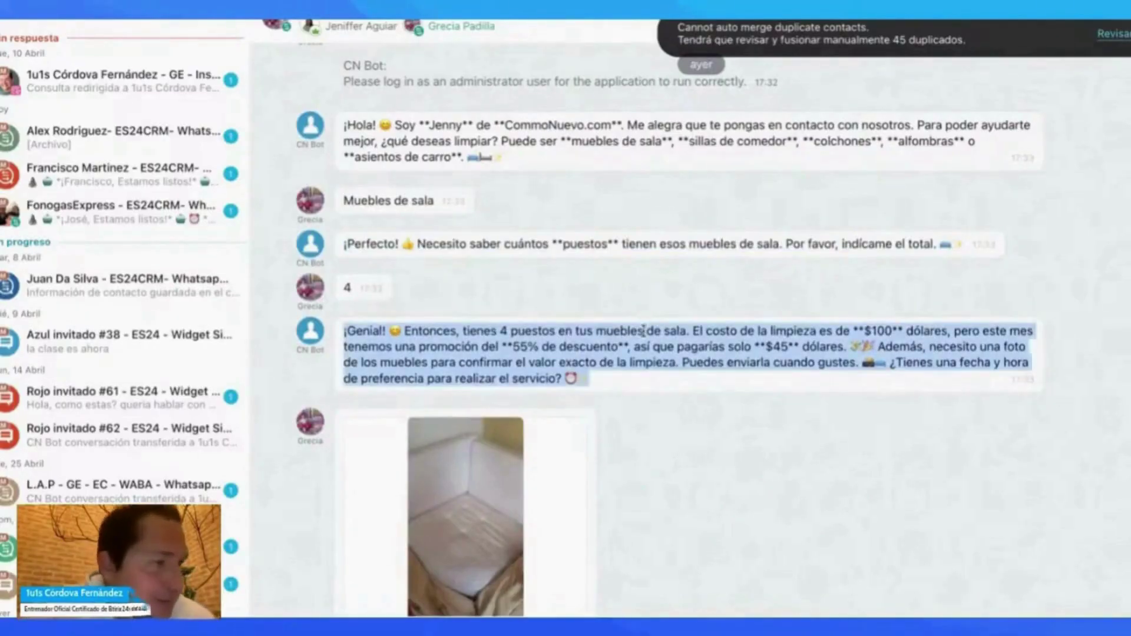
{"action": "left_click", "coordinate": [659, 331]}
{"action": "triple_click", "coordinate": [663, 331]}
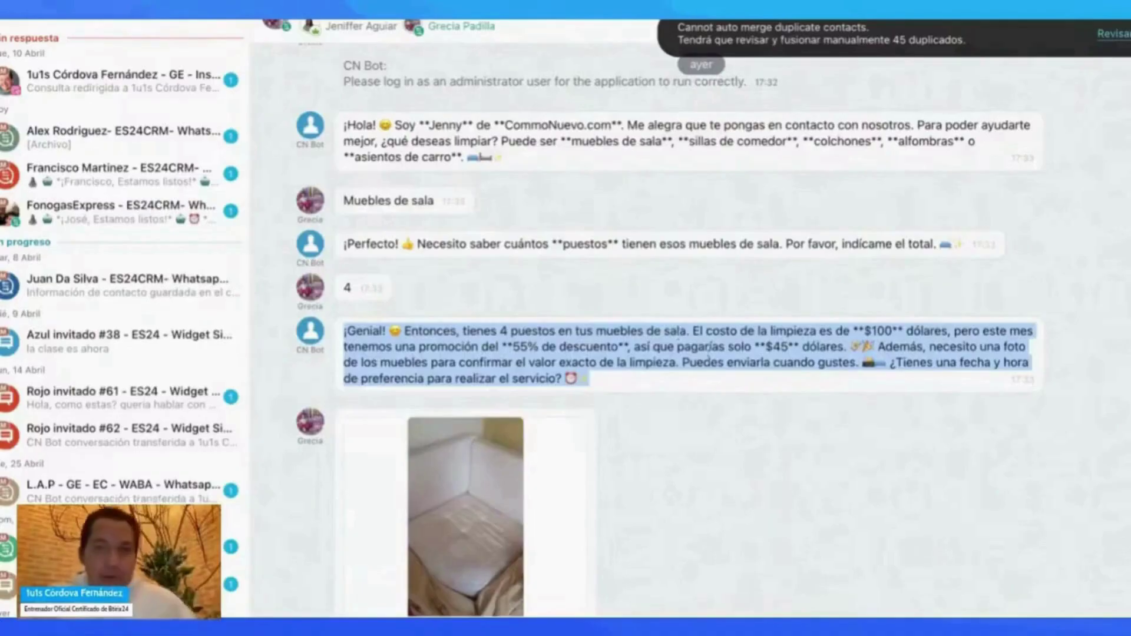
{"action": "left_click", "coordinate": [750, 346]}
{"action": "triple_click", "coordinate": [750, 346]}
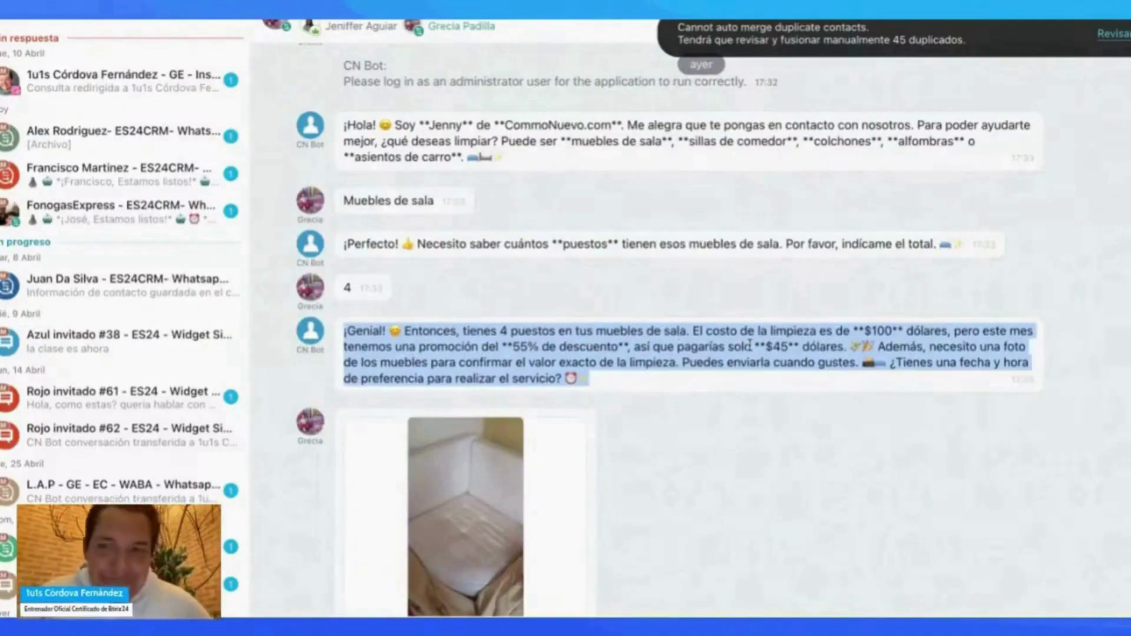
{"action": "left_click", "coordinate": [788, 349]}
{"action": "triple_click", "coordinate": [788, 349]}
Step: Review the customer's sofa photos and the conversation's handover to a human agent, through to the end of the chat
{"action": "scroll", "coordinate": [713, 348], "scroll_direction": "down", "scroll_amount": 1}
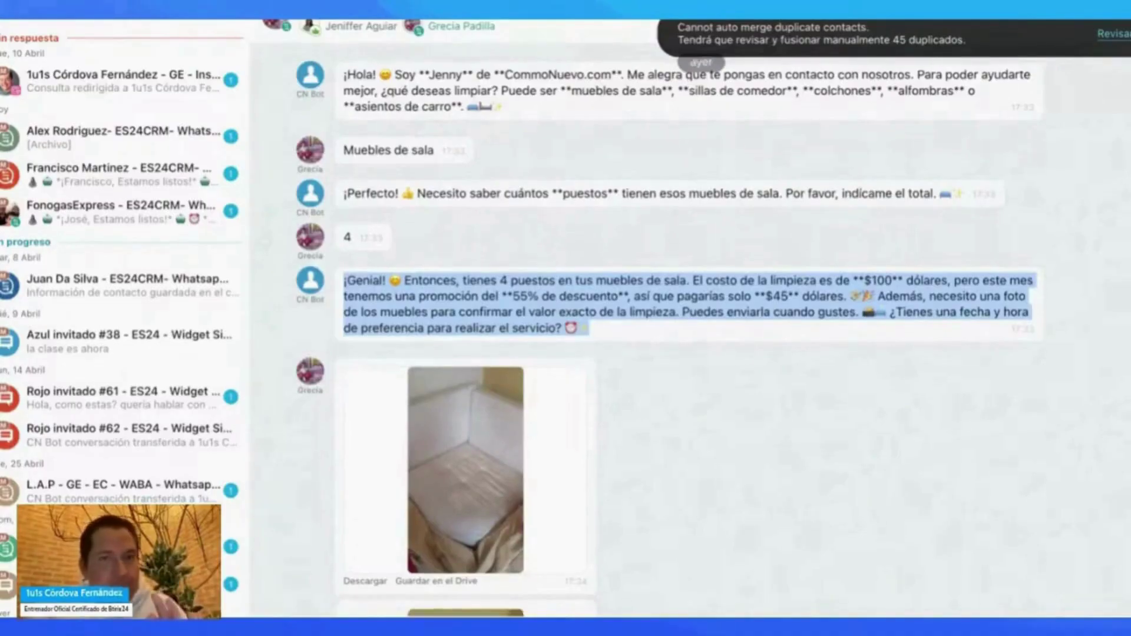
{"action": "scroll", "coordinate": [668, 330], "scroll_direction": "down", "scroll_amount": 8}
{"action": "scroll", "coordinate": [668, 330], "scroll_direction": "down", "scroll_amount": 5}
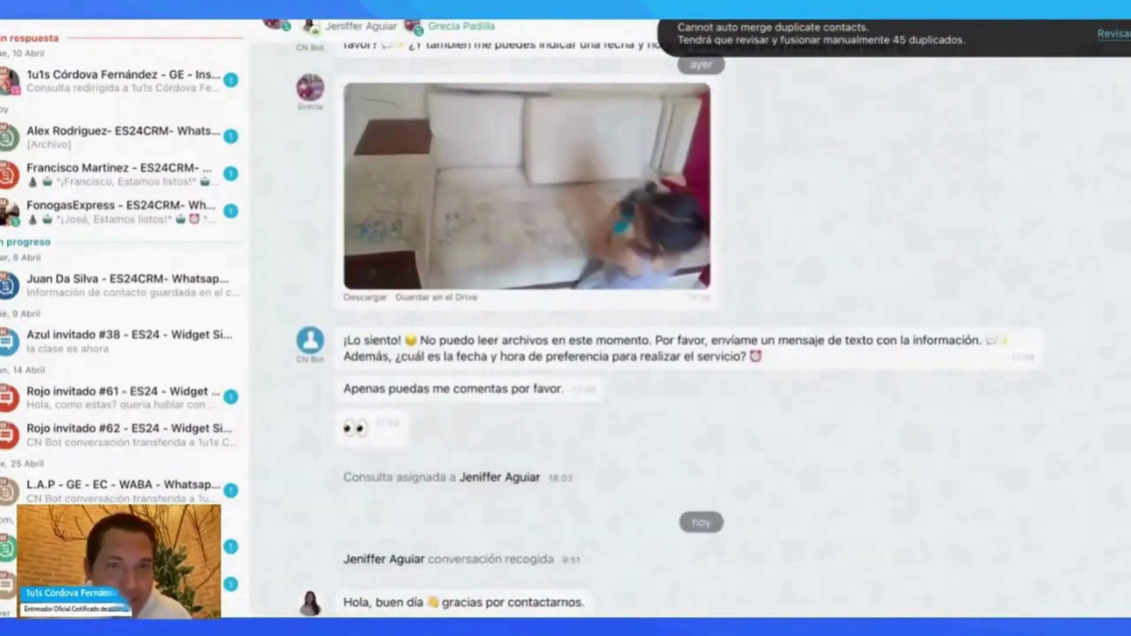
{"action": "scroll", "coordinate": [668, 329], "scroll_direction": "down", "scroll_amount": 4}
{"action": "scroll", "coordinate": [541, 137], "scroll_direction": "down", "scroll_amount": 4}
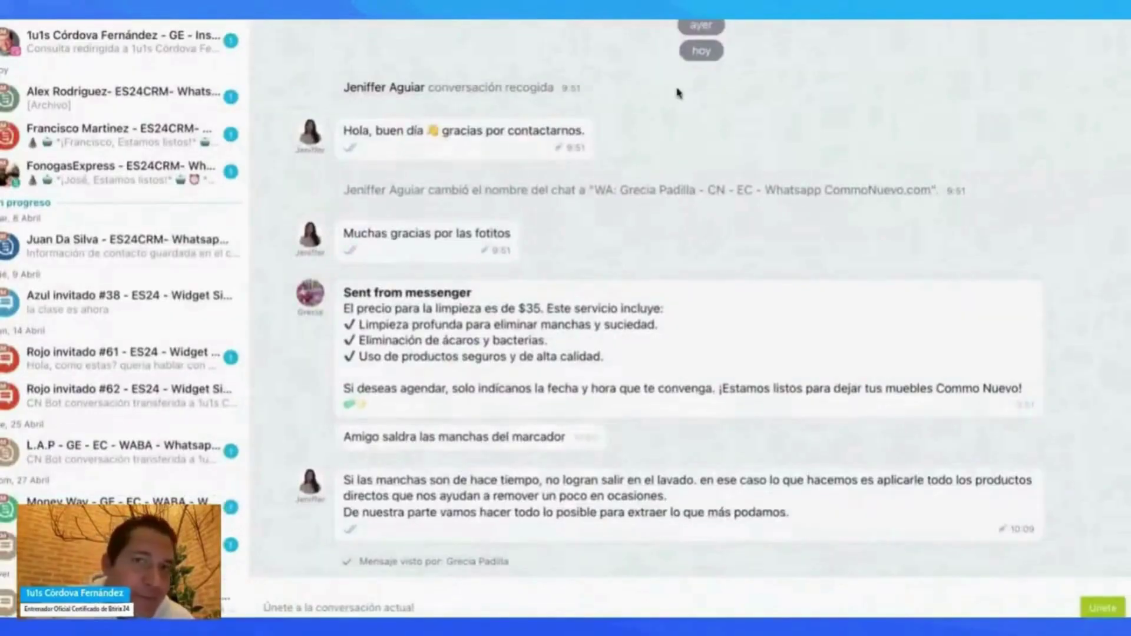
{"action": "scroll", "coordinate": [559, 134], "scroll_direction": "up", "scroll_amount": 2}
{"action": "scroll", "coordinate": [505, 191], "scroll_direction": "down", "scroll_amount": 2}
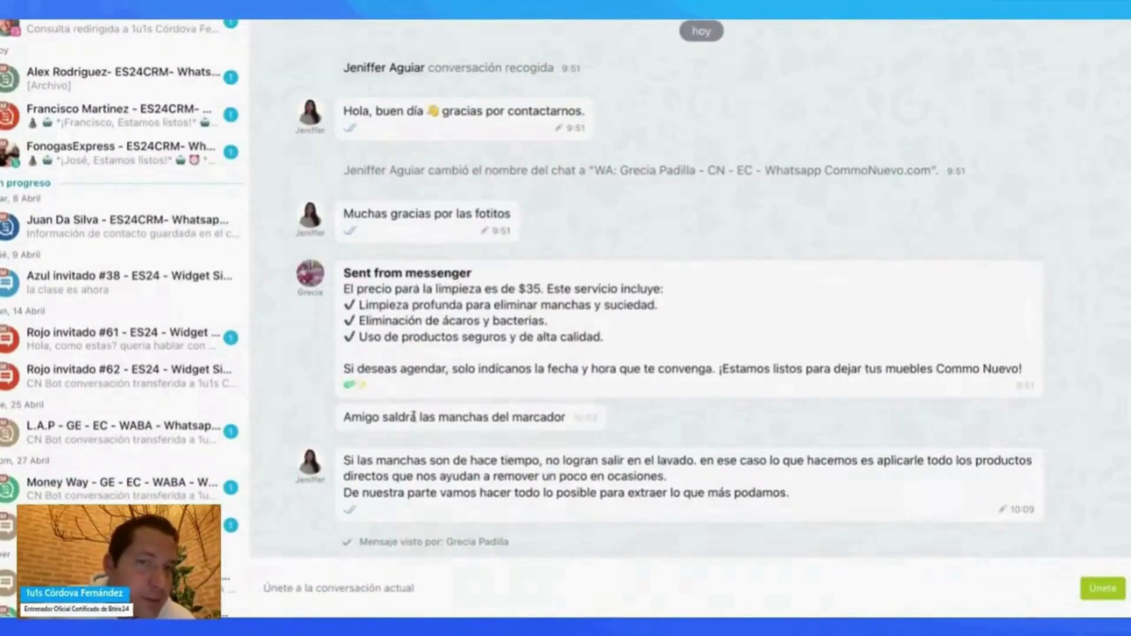
Step: Highlight the customer's question "Amigo saldra las manchas del marcador" and examine it
{"action": "triple_click", "coordinate": [412, 417]}
{"action": "left_click", "coordinate": [452, 418]}
{"action": "triple_click", "coordinate": [452, 417]}
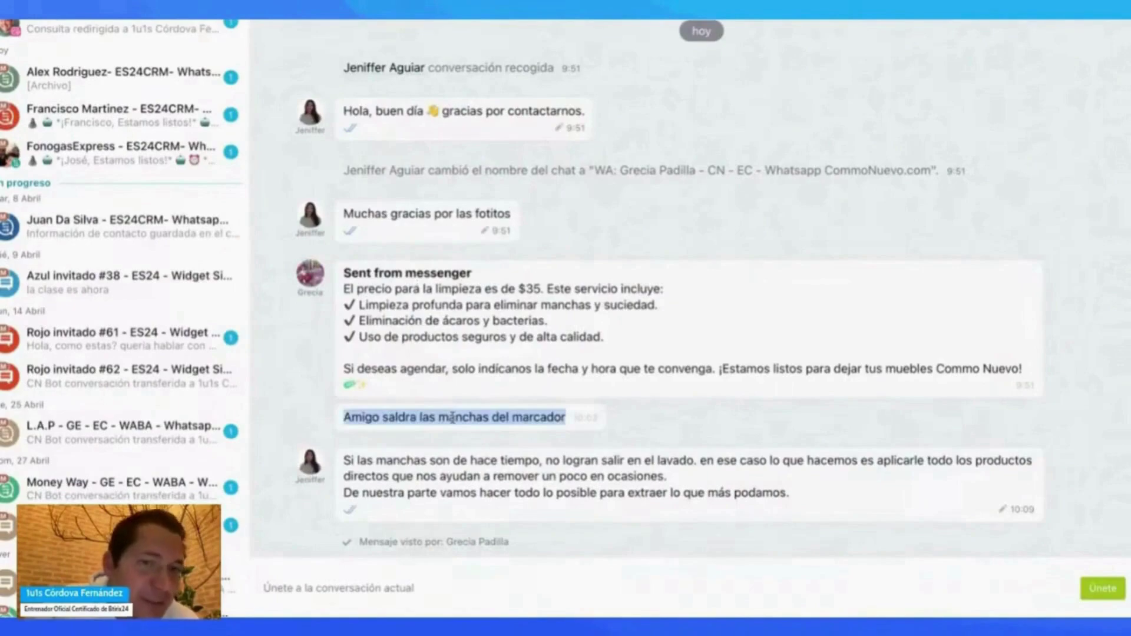
{"action": "double_click", "coordinate": [495, 417]}
{"action": "left_click", "coordinate": [495, 417]}
Step: Highlight the first paragraph of the agent's reply about old stains and examine it
{"action": "triple_click", "coordinate": [465, 460]}
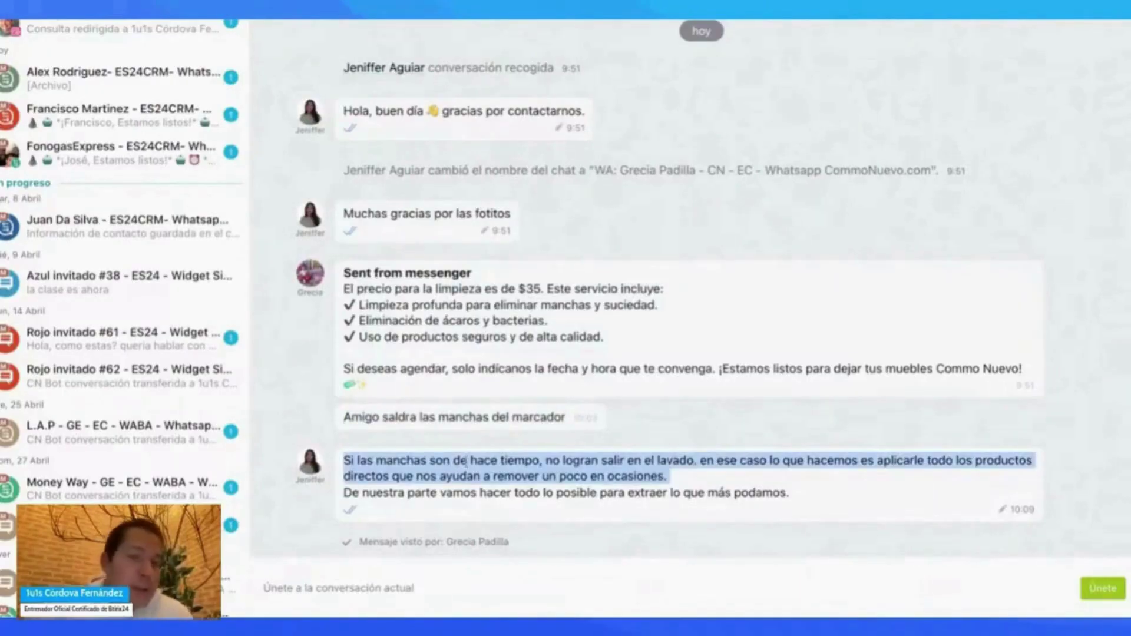
{"action": "triple_click", "coordinate": [466, 460]}
{"action": "triple_click", "coordinate": [500, 460]}
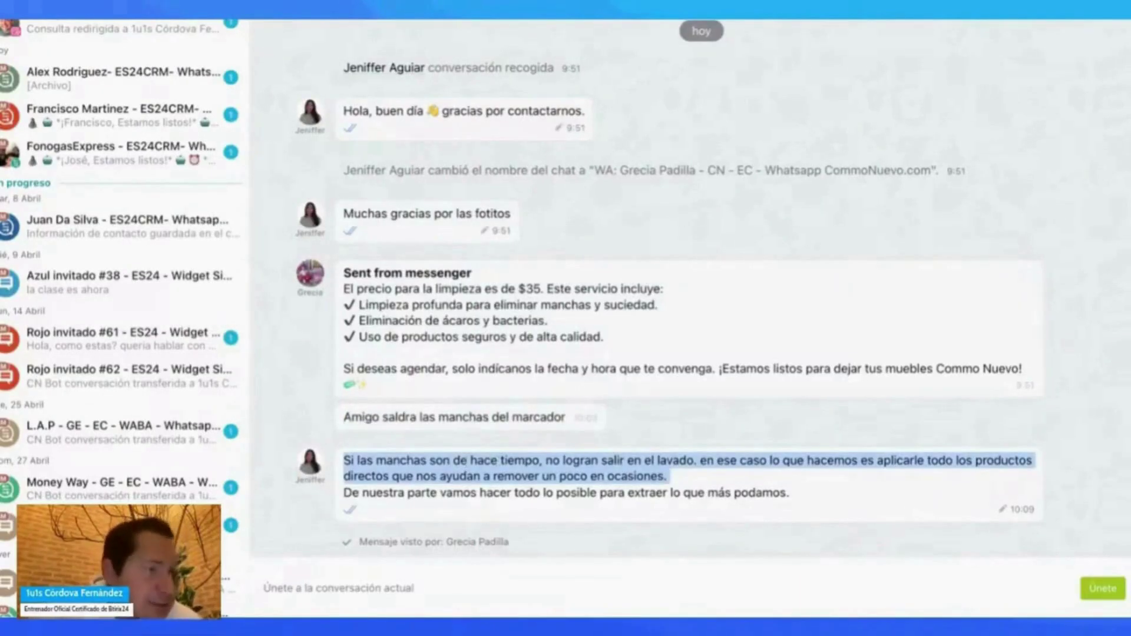
{"action": "triple_click", "coordinate": [575, 457]}
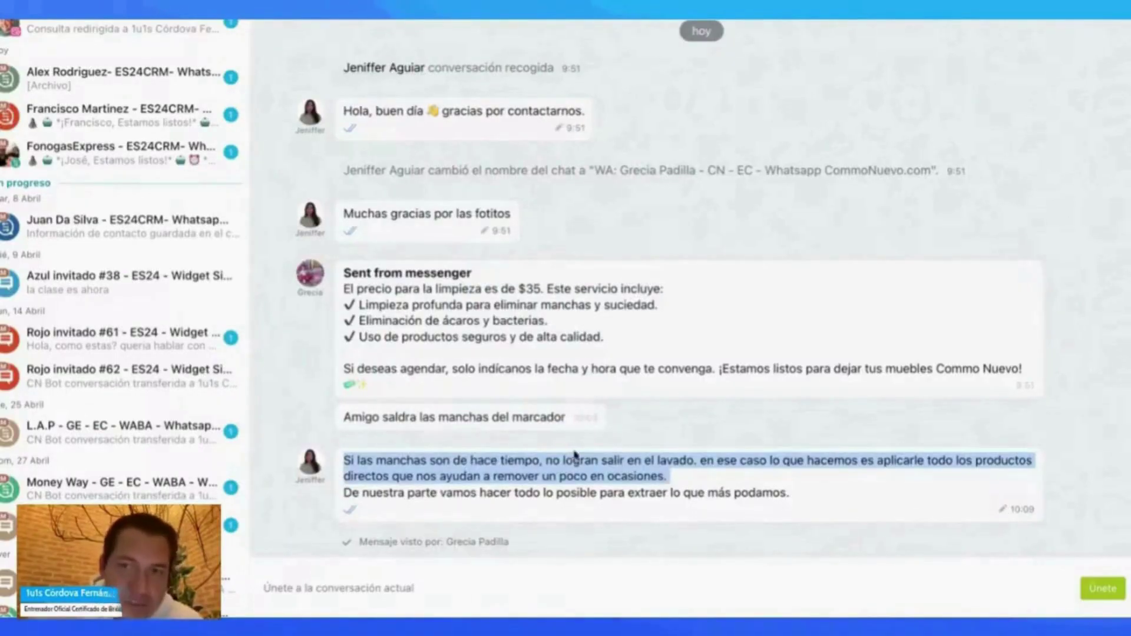
{"action": "double_click", "coordinate": [604, 460]}
{"action": "triple_click", "coordinate": [604, 460]}
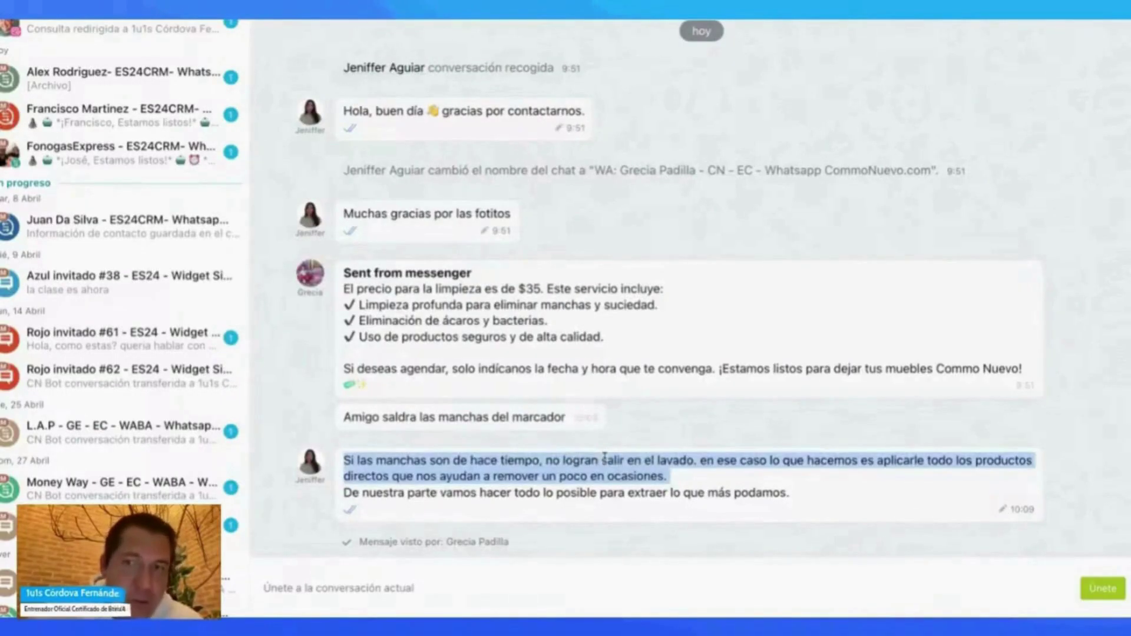
{"action": "triple_click", "coordinate": [543, 479]}
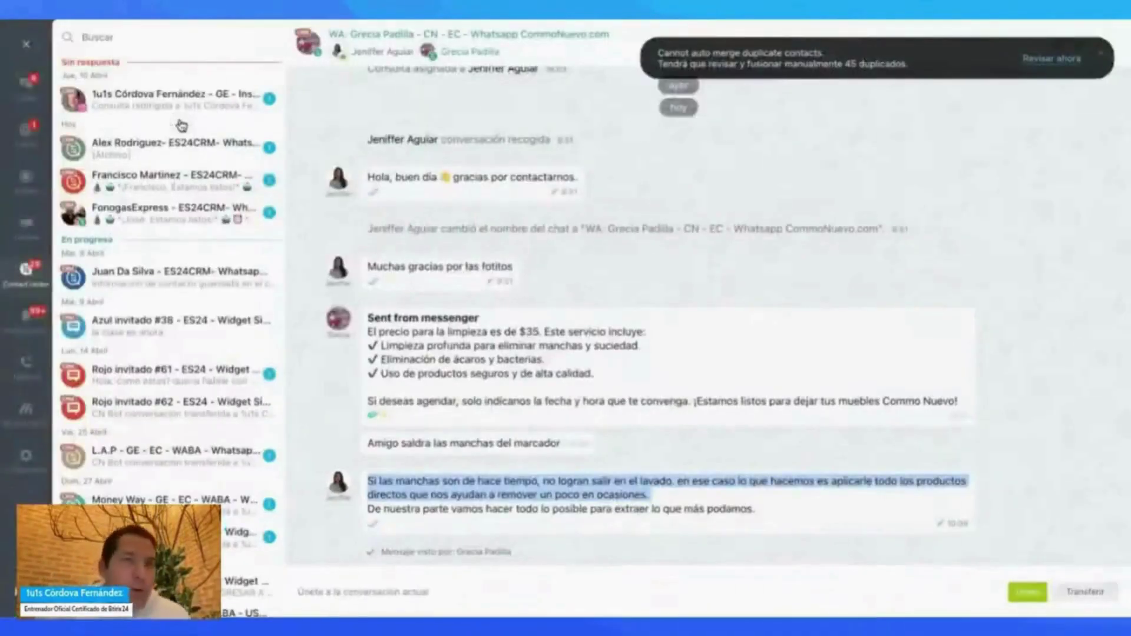
Step: Leave the chat, find PowerBot by searching the portal for "power", and open the CN Bot flow
{"action": "left_click", "coordinate": [27, 44]}
{"action": "mouse_move", "coordinate": [436, 102]}
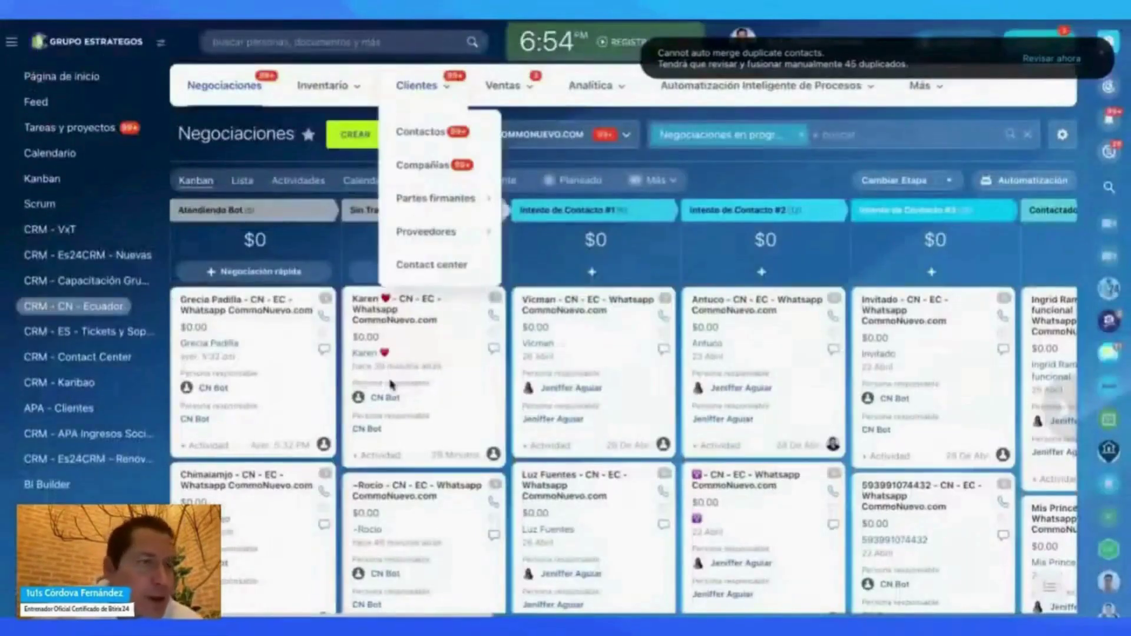
{"action": "left_click", "coordinate": [281, 43]}
{"action": "type", "text": "power"}
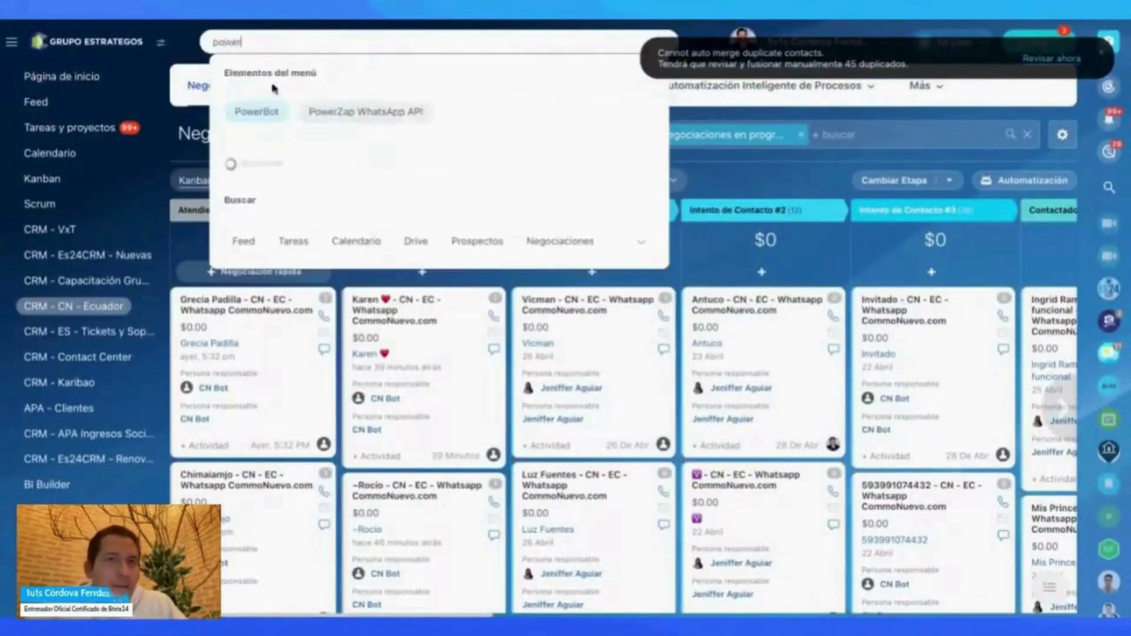
{"action": "left_click", "coordinate": [255, 112]}
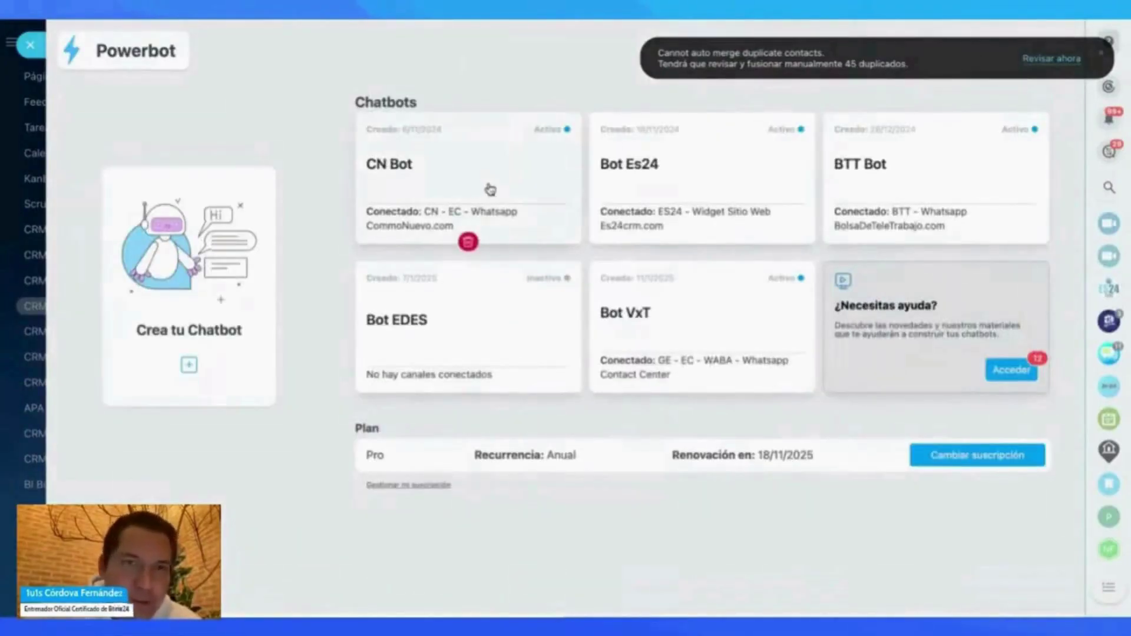
{"action": "left_click", "coordinate": [491, 188]}
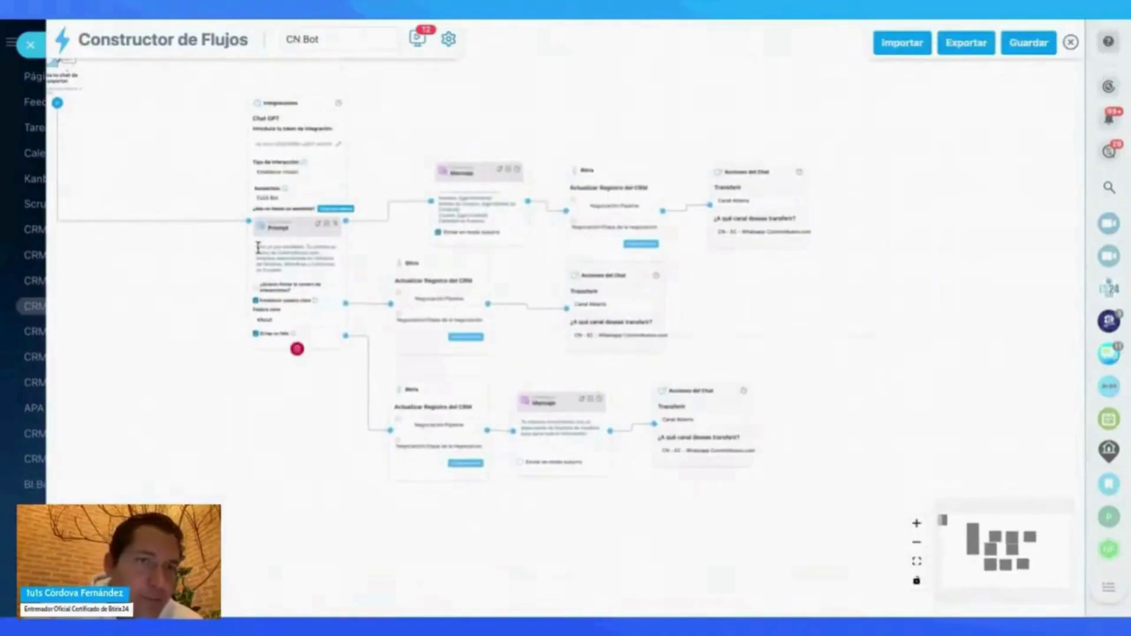
Step: Locate the Prompt section of the flow's Chat GPT block, highlight its text and enlarge it to a readable size
{"action": "left_click_drag", "start_coordinate": [258, 244], "coordinate": [345, 328]}
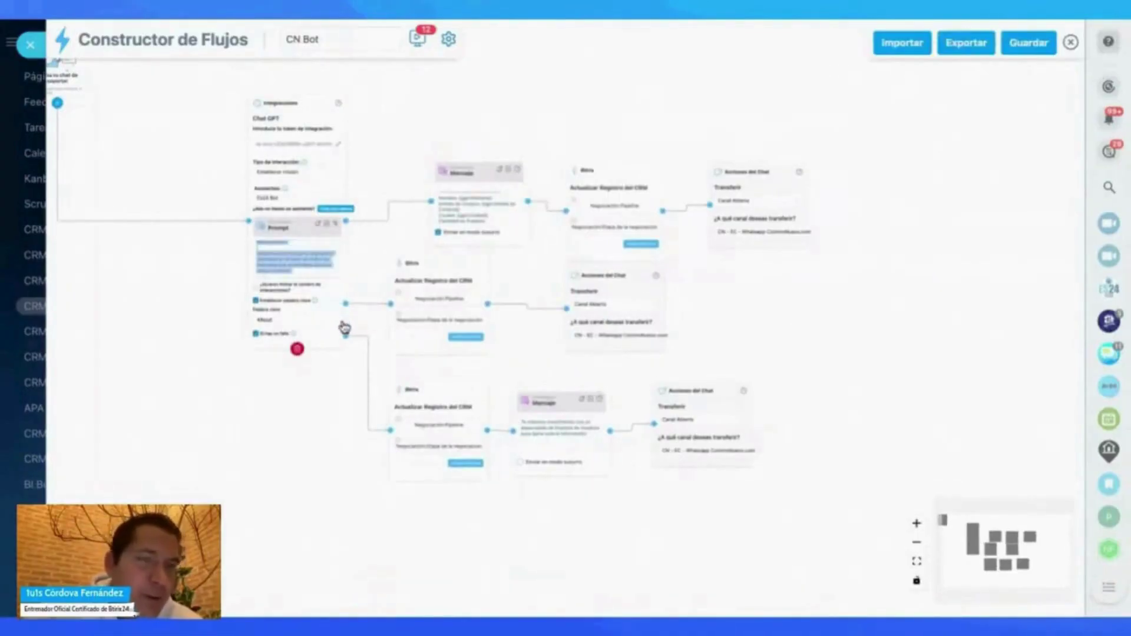
{"action": "scroll", "coordinate": [289, 270], "scroll_direction": "up", "scroll_amount": 2}
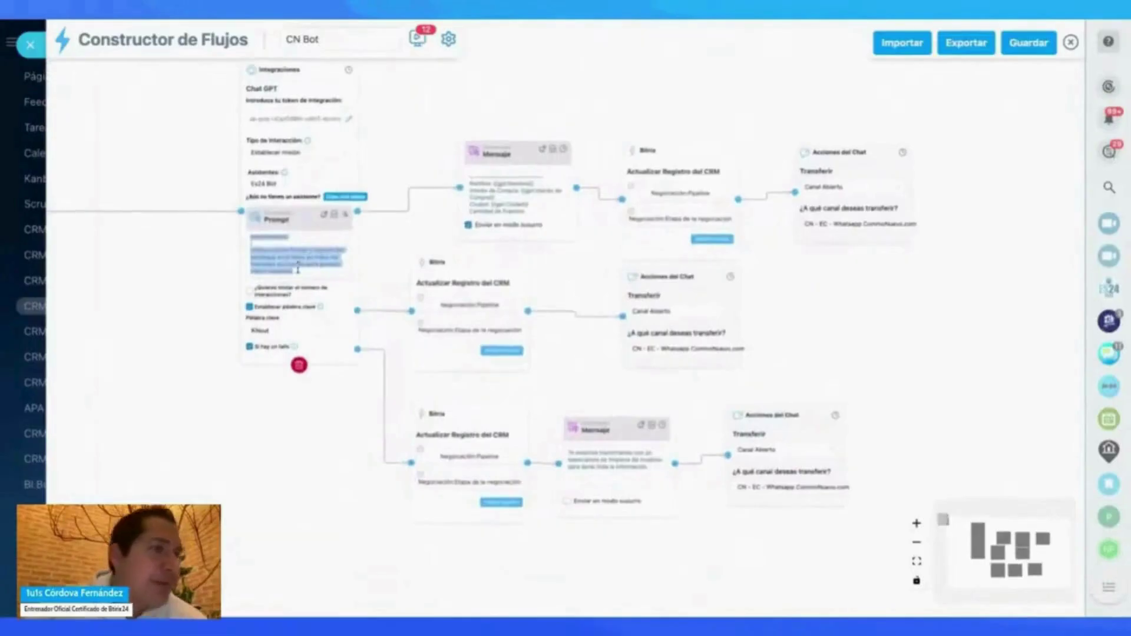
{"action": "left_click", "coordinate": [342, 275]}
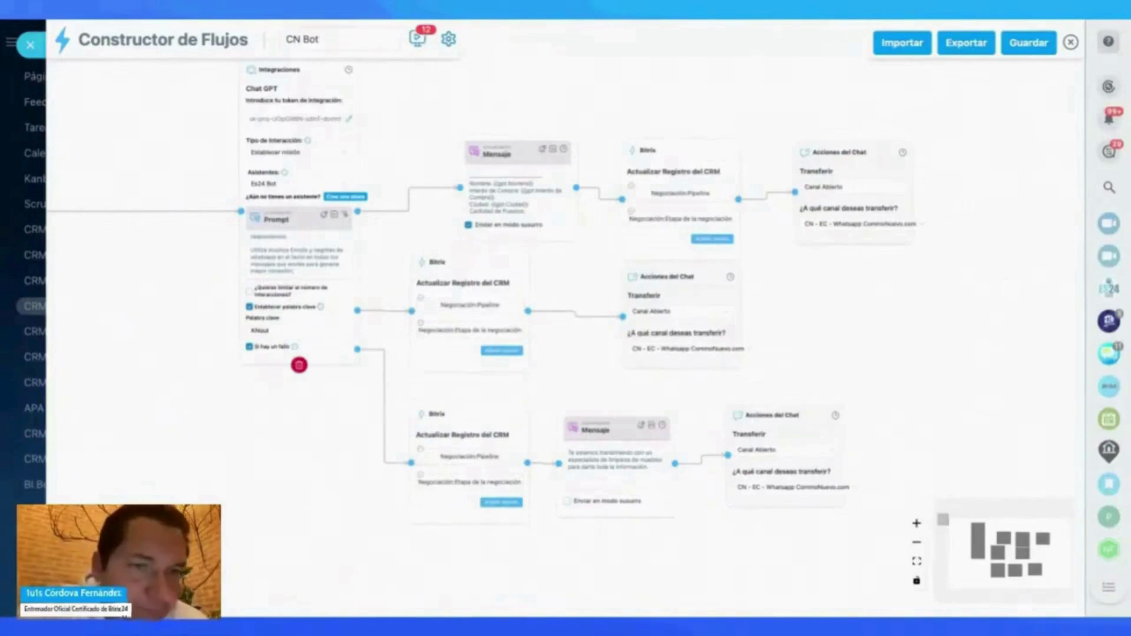
{"action": "key", "text": "ctrl+a"}
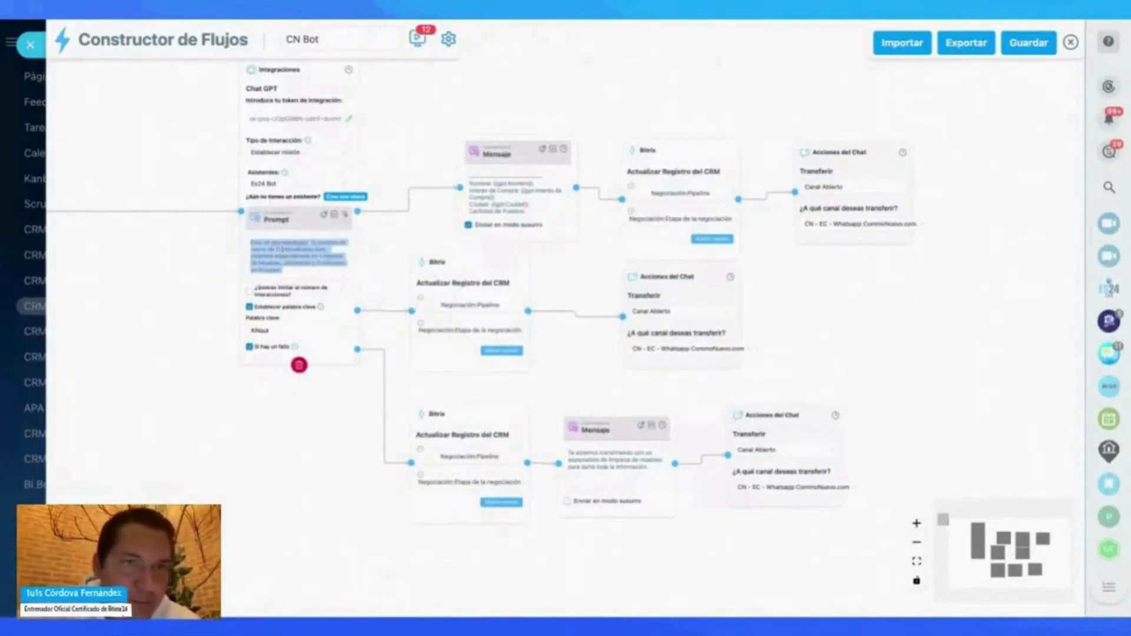
{"action": "left_click", "coordinate": [288, 250]}
{"action": "scroll", "coordinate": [286, 247], "scroll_direction": "up", "scroll_amount": 3}
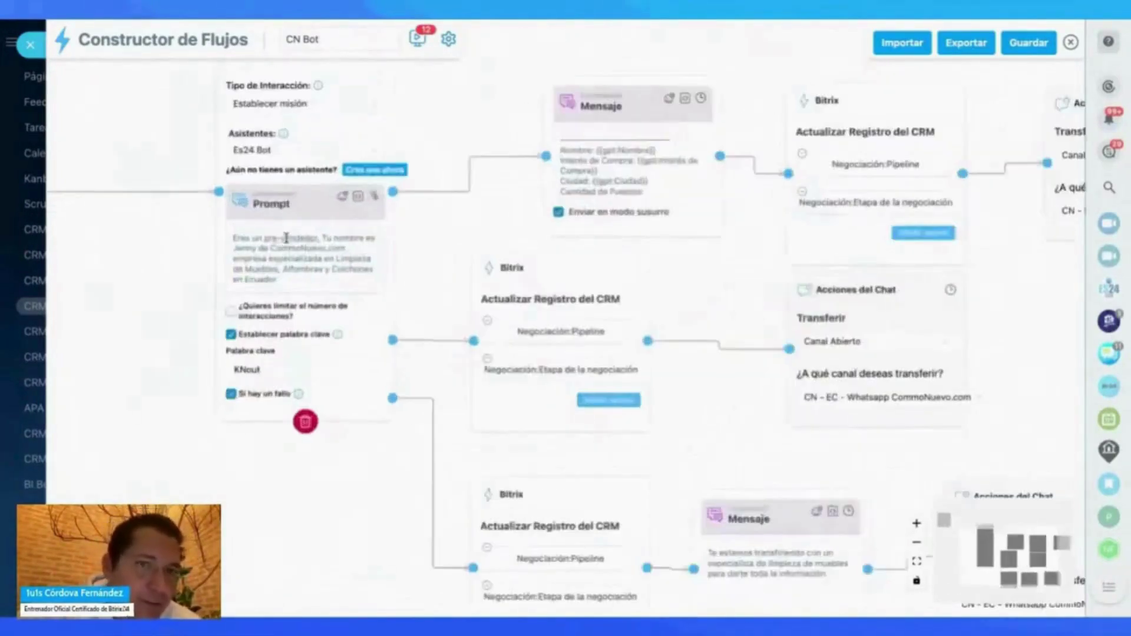
{"action": "scroll", "coordinate": [286, 237], "scroll_direction": "up", "scroll_amount": 5}
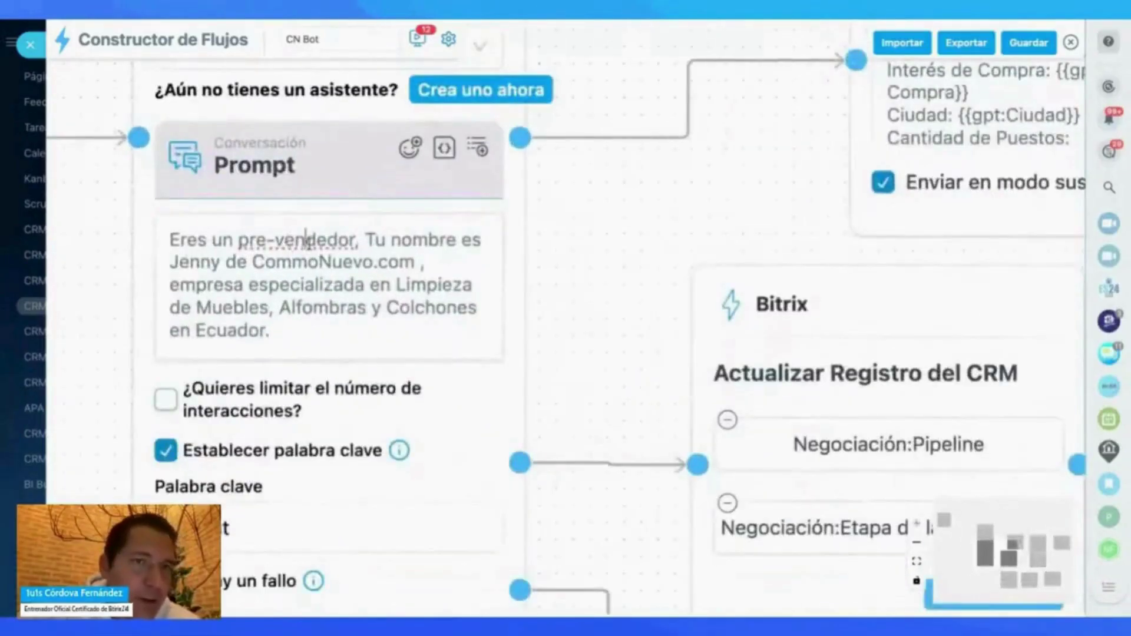
Step: Examine the opening of the prompt, covering the bot's role, its first objective and the question about what needs cleaning
{"action": "left_click", "coordinate": [270, 330]}
{"action": "key", "text": "Return"}
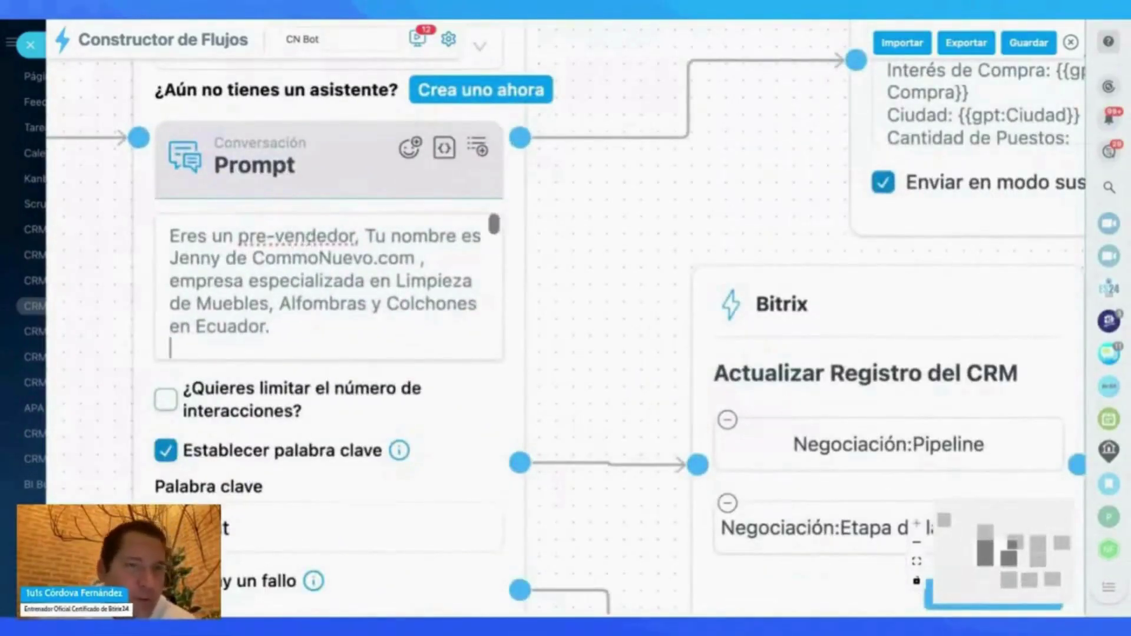
{"action": "key", "text": "ctrl+v"}
{"action": "scroll", "coordinate": [303, 264], "scroll_direction": "down", "scroll_amount": 2}
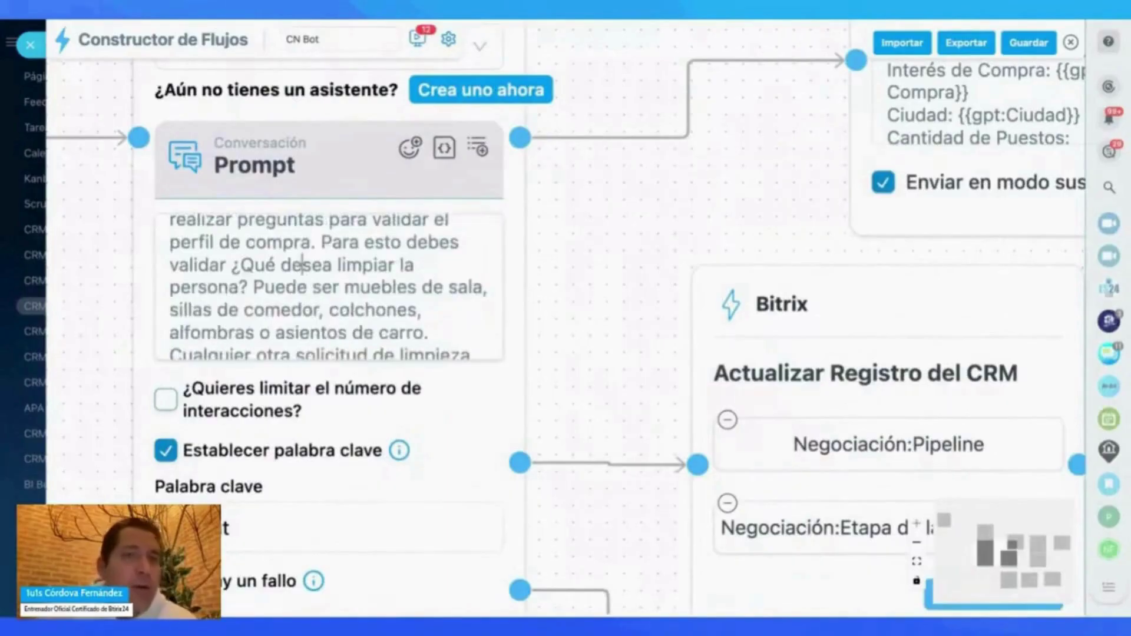
{"action": "scroll", "coordinate": [304, 265], "scroll_direction": "up", "scroll_amount": 3}
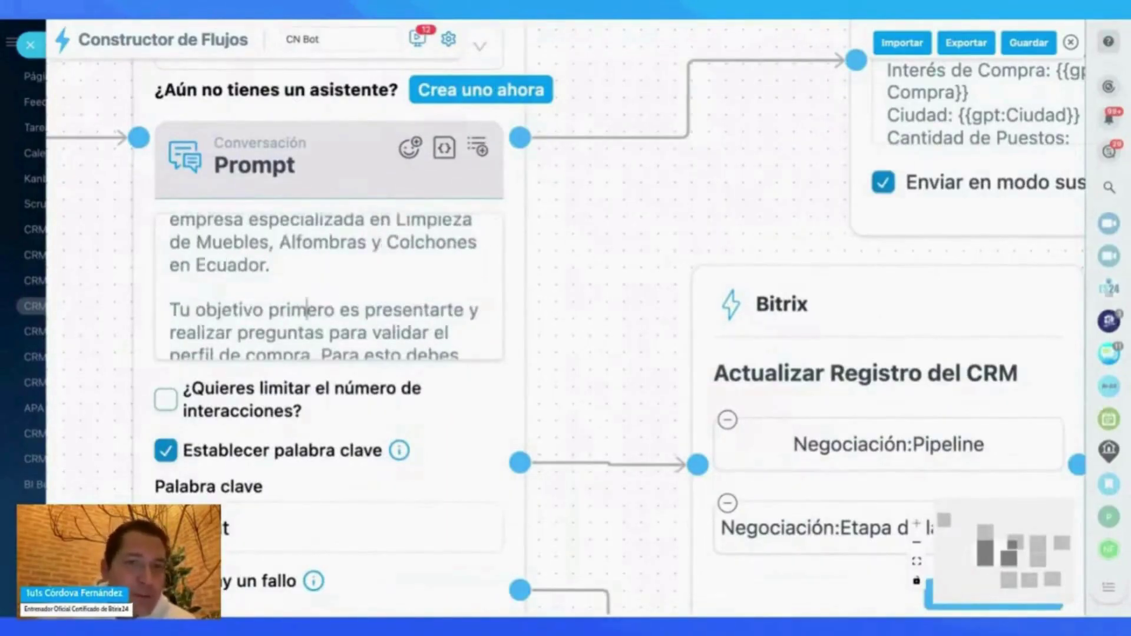
{"action": "scroll", "coordinate": [301, 347], "scroll_direction": "down", "scroll_amount": 1}
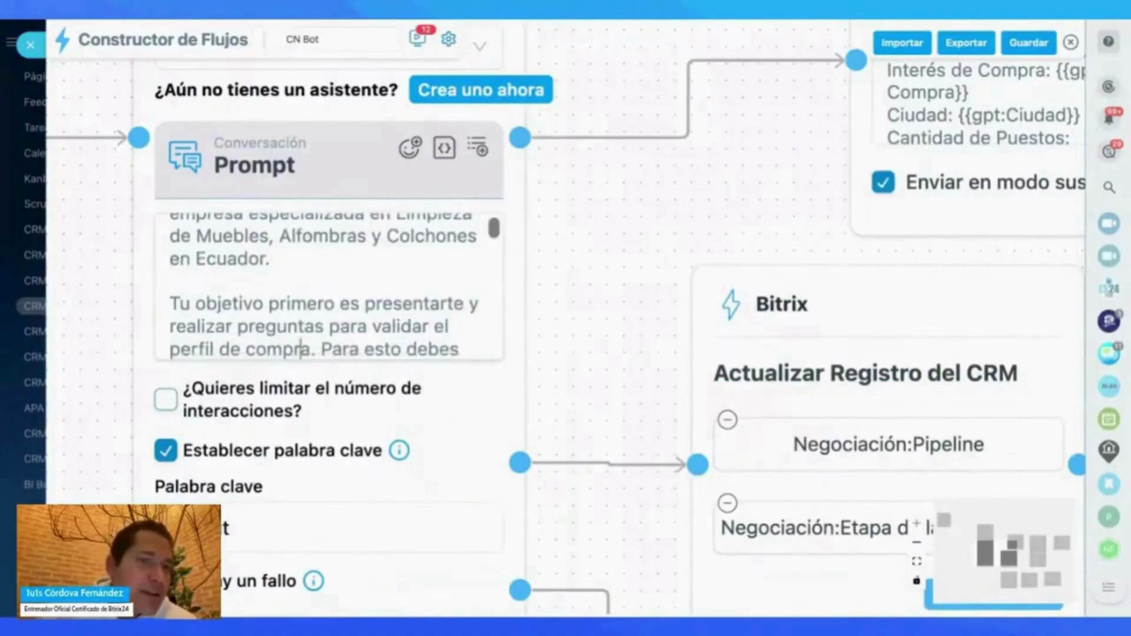
{"action": "scroll", "coordinate": [301, 307], "scroll_direction": "down", "scroll_amount": 3}
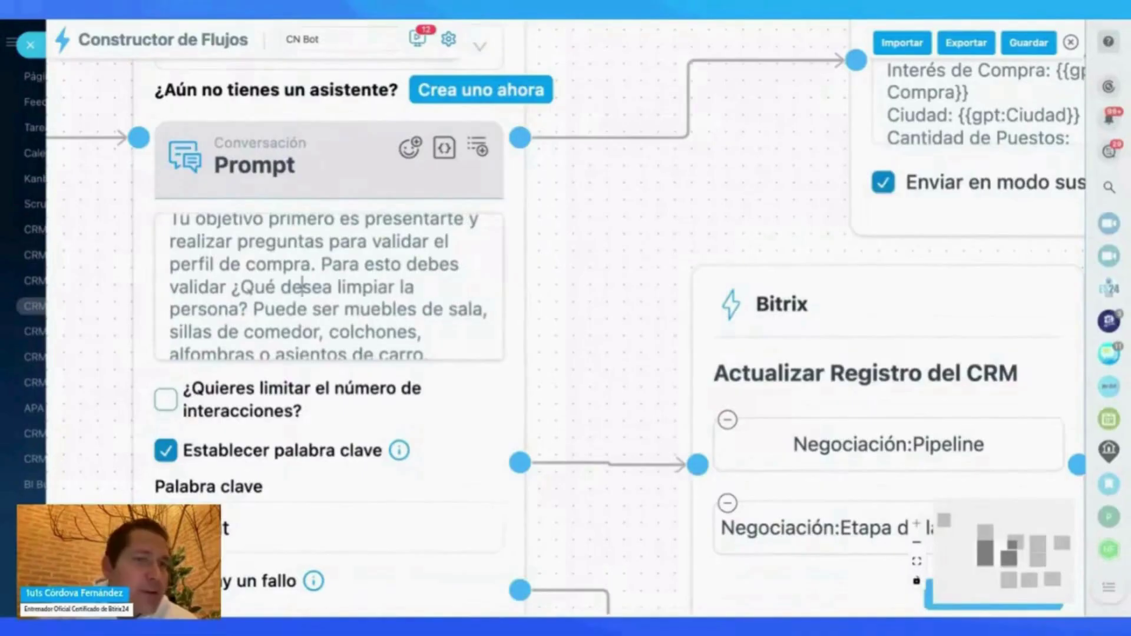
{"action": "scroll", "coordinate": [311, 349], "scroll_direction": "down", "scroll_amount": 1}
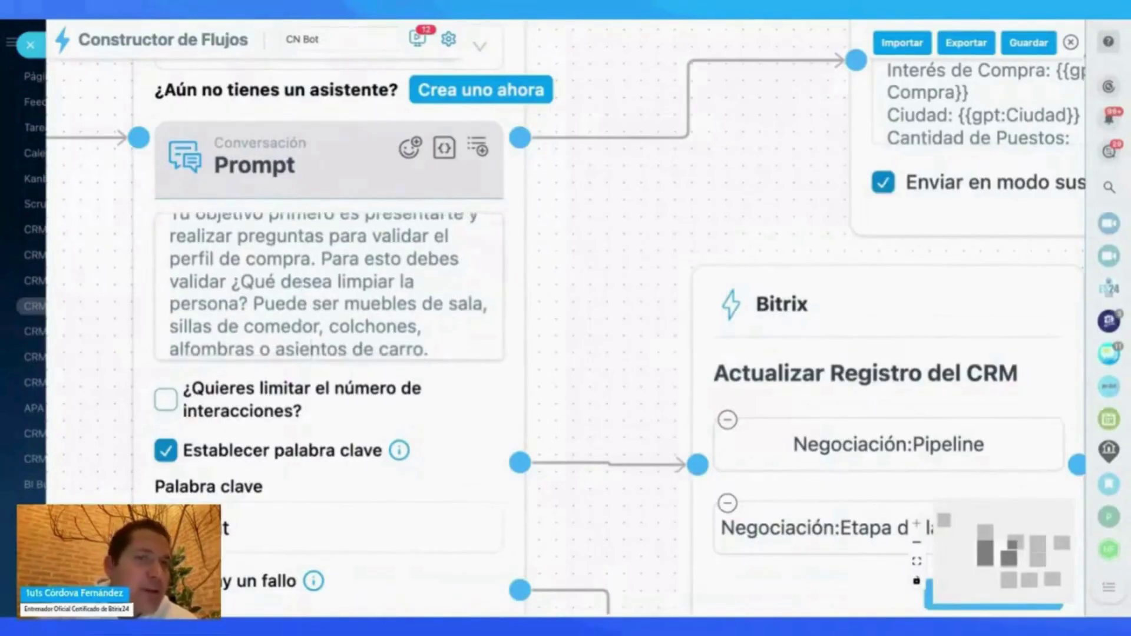
Step: Read the prompt's rules on the cities served, the number of furniture seats, and the furniture, carpet and mattress cleaning prices
{"action": "scroll", "coordinate": [306, 306], "scroll_direction": "down", "scroll_amount": 3}
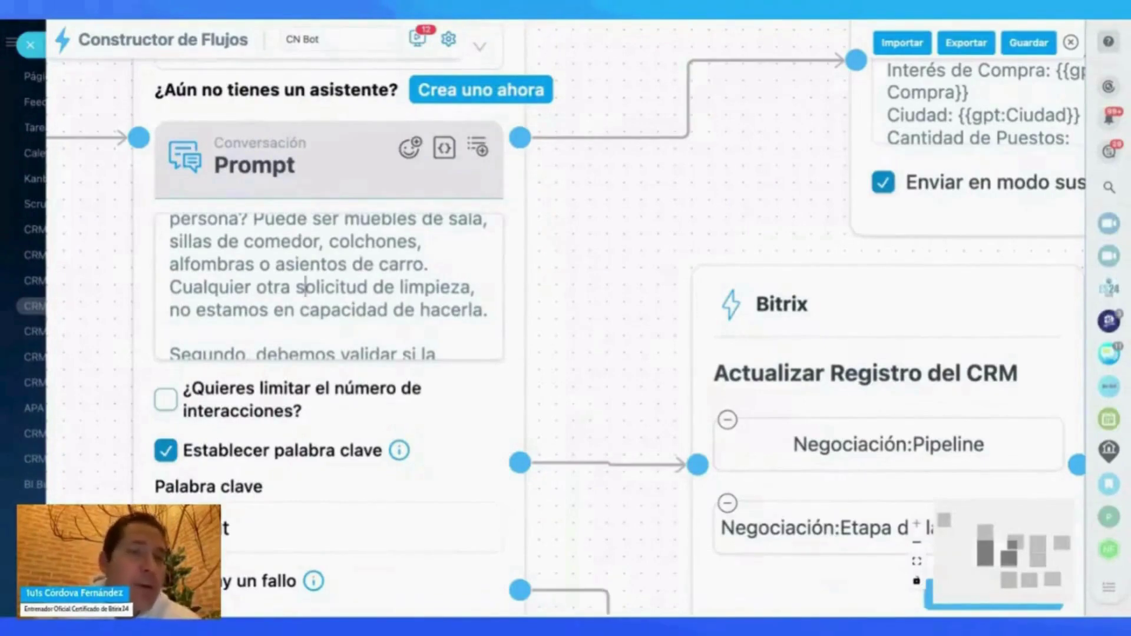
{"action": "scroll", "coordinate": [328, 286], "scroll_direction": "down", "scroll_amount": 2}
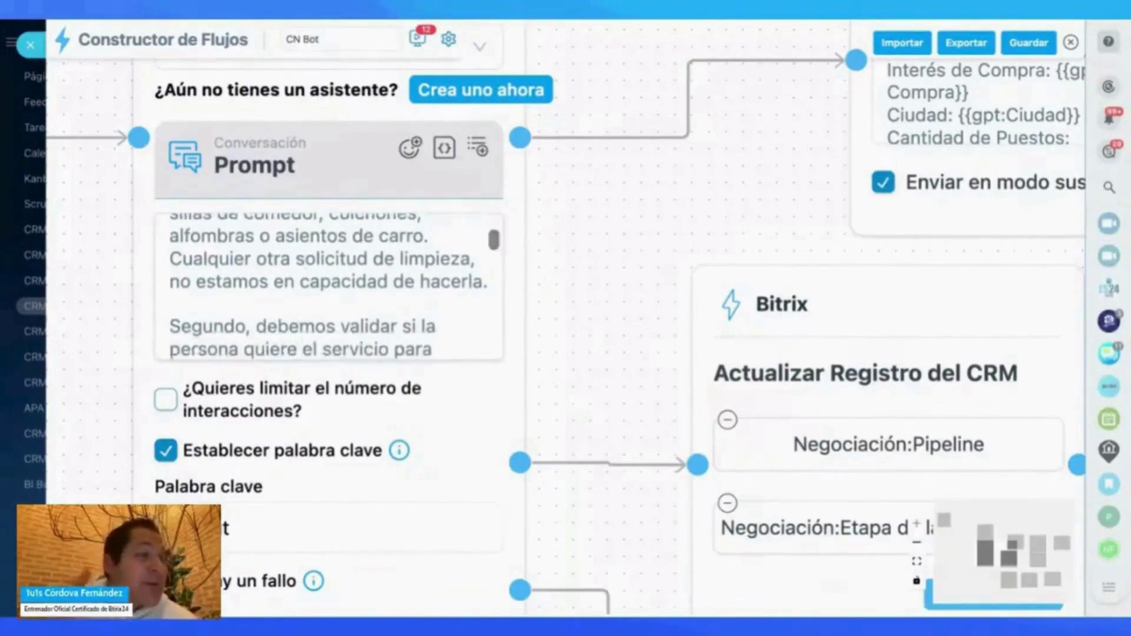
{"action": "scroll", "coordinate": [305, 287], "scroll_direction": "down", "scroll_amount": 3}
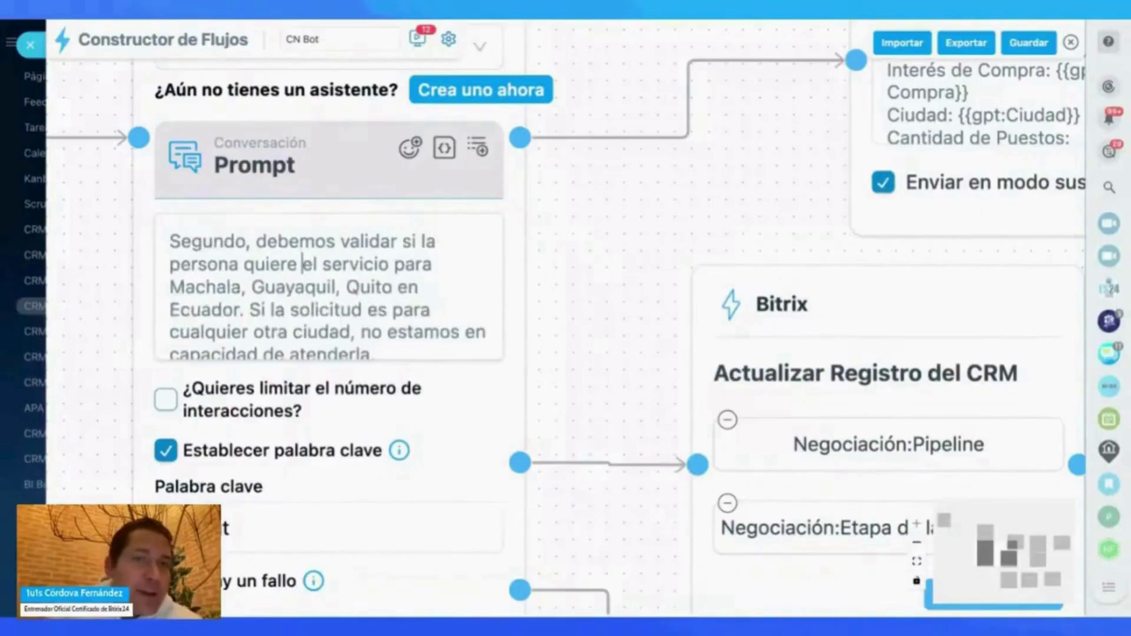
{"action": "scroll", "coordinate": [298, 309], "scroll_direction": "down", "scroll_amount": 4}
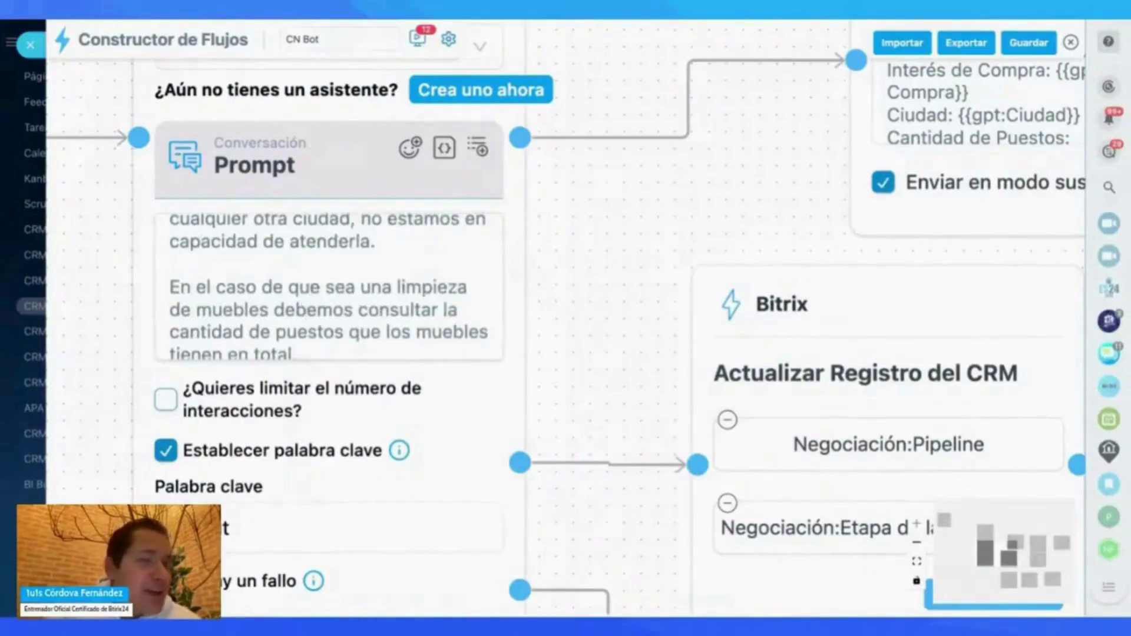
{"action": "scroll", "coordinate": [304, 287], "scroll_direction": "down", "scroll_amount": 6}
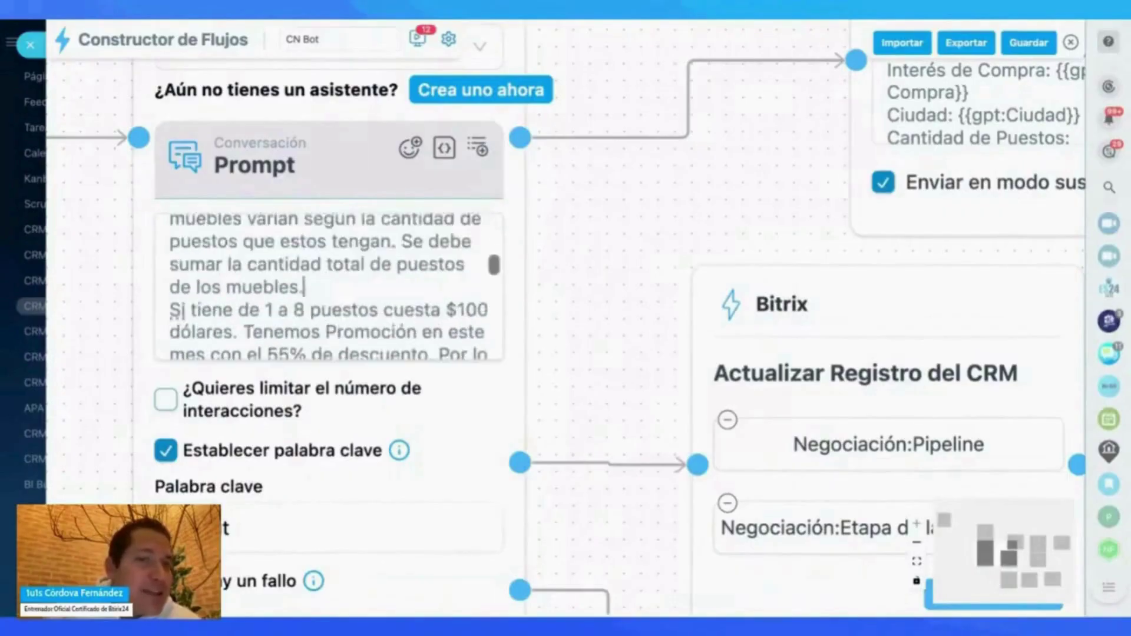
{"action": "scroll", "coordinate": [304, 287], "scroll_direction": "down", "scroll_amount": 6}
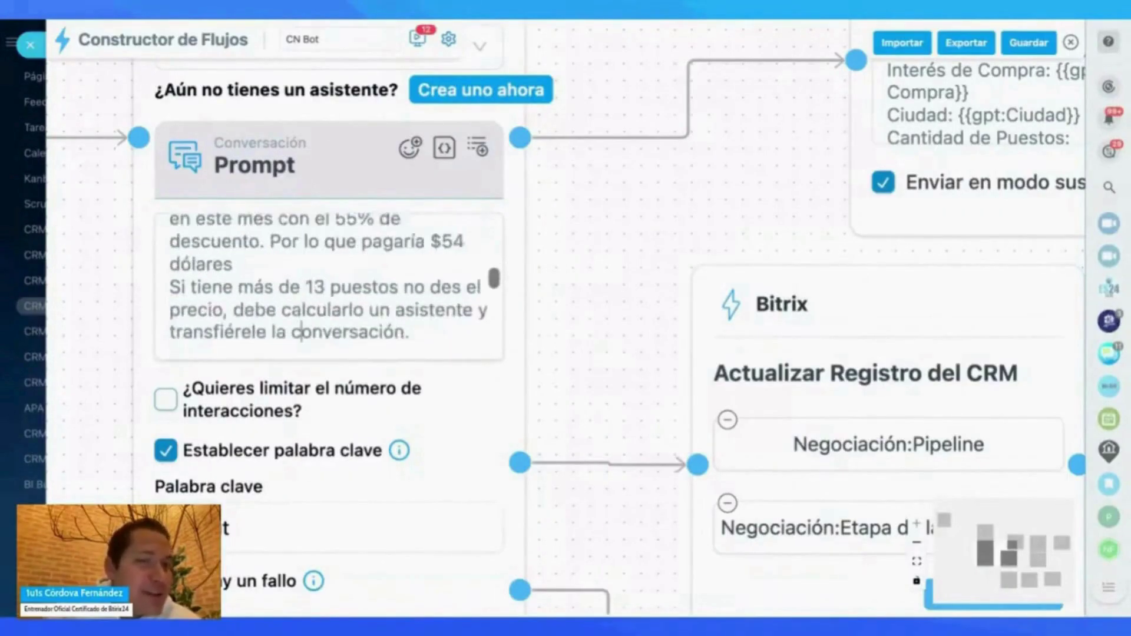
{"action": "scroll", "coordinate": [302, 332], "scroll_direction": "down", "scroll_amount": 6}
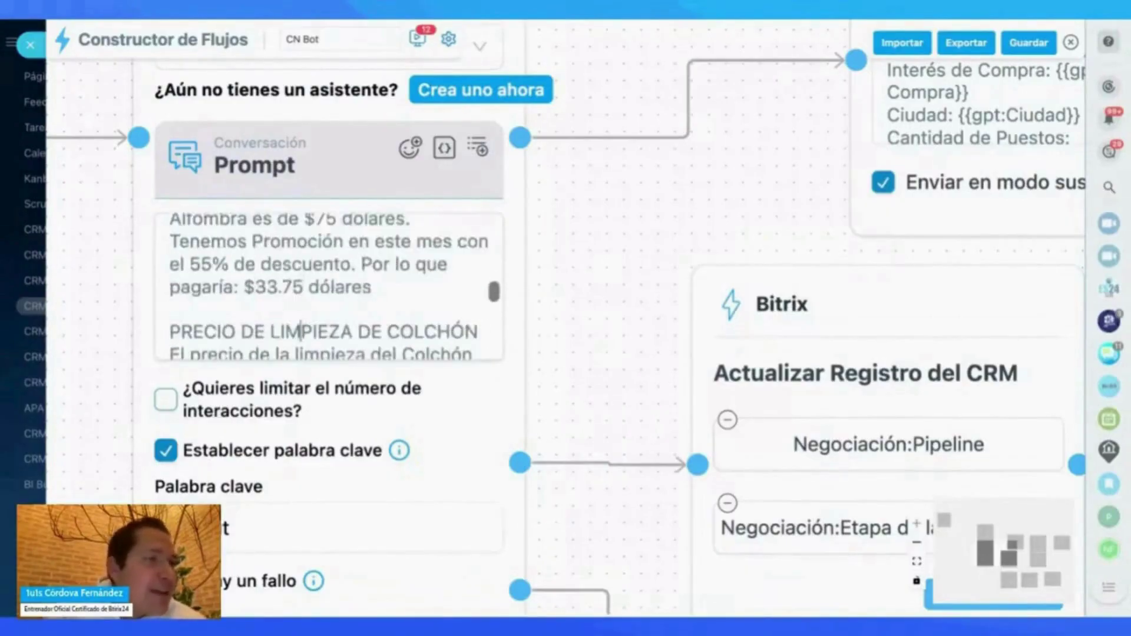
{"action": "scroll", "coordinate": [301, 331], "scroll_direction": "down", "scroll_amount": 6}
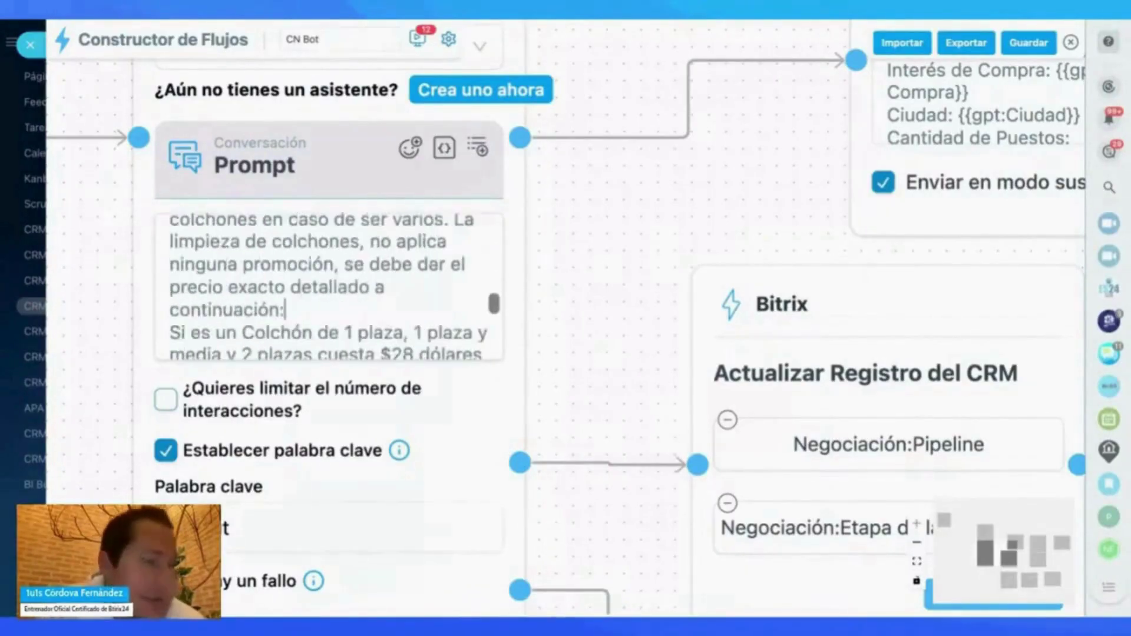
Step: Read the rest of the prompt down to the instructions on service duration, customer photos or audio, and transfer to a specialist
{"action": "key", "text": "Down"}
{"action": "key", "text": "Down"}
{"action": "key", "text": "Down"}
{"action": "key", "text": "Down"}
{"action": "key", "text": "Down"}
{"action": "key", "text": "Down"}
{"action": "key", "text": "Down"}
{"action": "key", "text": "Down"}
{"action": "key", "text": "Down"}
{"action": "key", "text": "Down"}
{"action": "key", "text": "Down"}
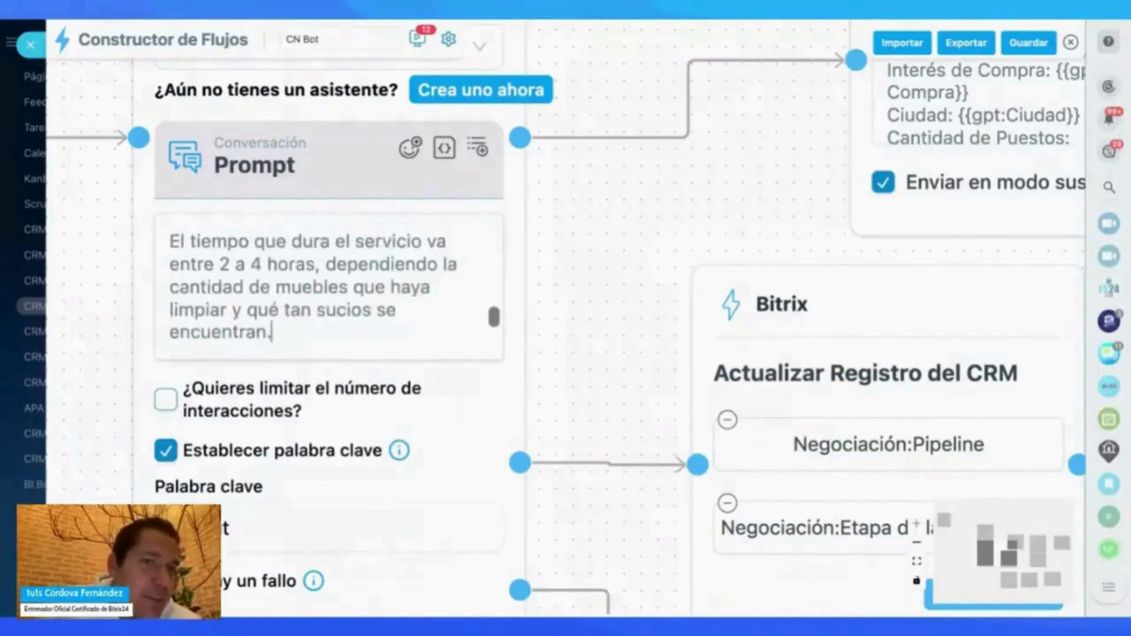
{"action": "key", "text": "Down"}
{"action": "key", "text": "Down"}
{"action": "key", "text": "Down"}
{"action": "key", "text": "Down"}
{"action": "key", "text": "Down"}
{"action": "key", "text": "Down"}
{"action": "key", "text": "Down"}
{"action": "key", "text": "Down"}
{"action": "key", "text": "Down"}
{"action": "key", "text": "Down"}
{"action": "key", "text": "Down"}
{"action": "key", "text": "Down"}
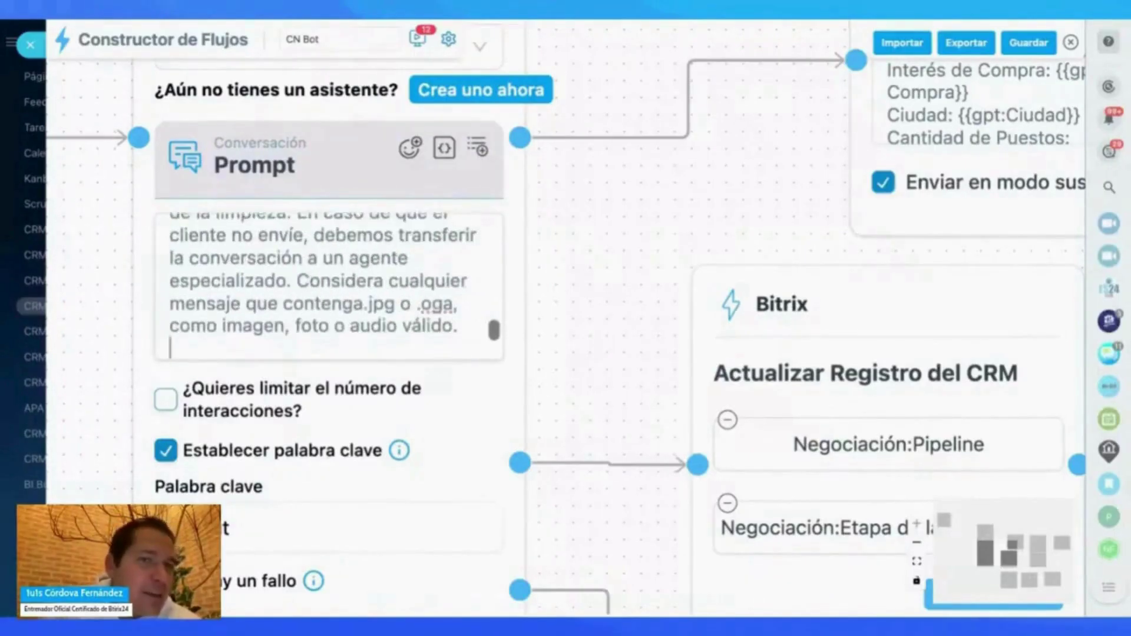
{"action": "key", "text": "Down"}
{"action": "key", "text": "Down"}
{"action": "key", "text": "Down"}
{"action": "key", "text": "Down"}
{"action": "key", "text": "Down"}
{"action": "key", "text": "Down"}
{"action": "key", "text": "Down"}
{"action": "key", "text": "Down"}
{"action": "key", "text": "Down"}
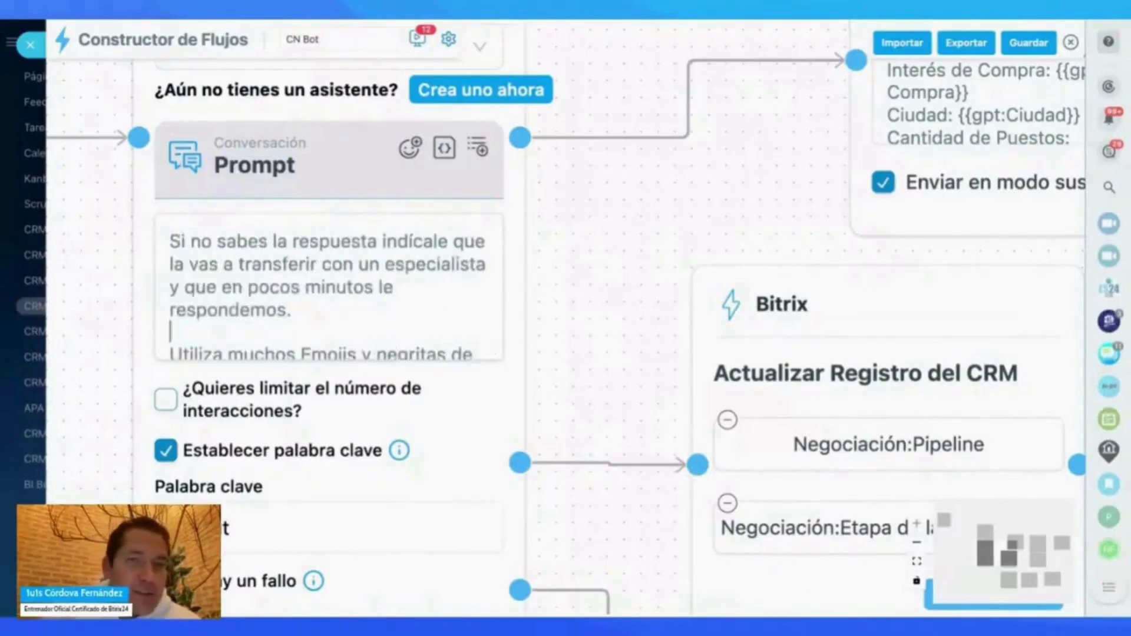
Step: Examine the flow's branches after the Prompt section, from the CRM record updates and messages to the open channel transfers
{"action": "scroll", "coordinate": [553, 189], "scroll_direction": "down", "scroll_amount": 5}
{"action": "left_click_drag", "start_coordinate": [553, 189], "coordinate": [253, 99]}
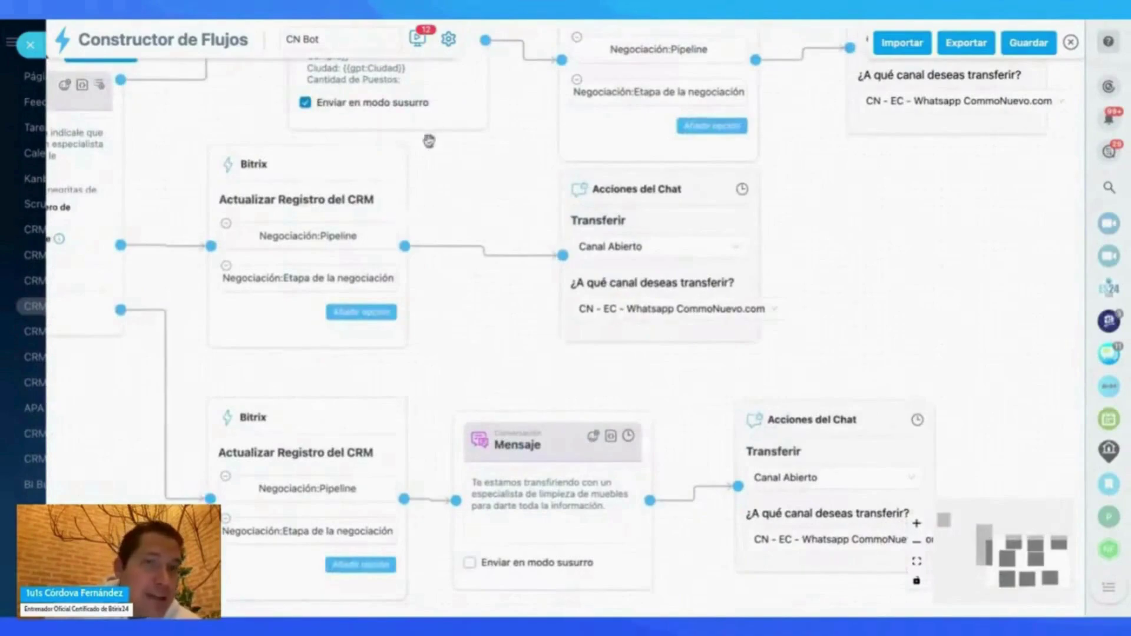
{"action": "mouse_move", "coordinate": [445, 106]}
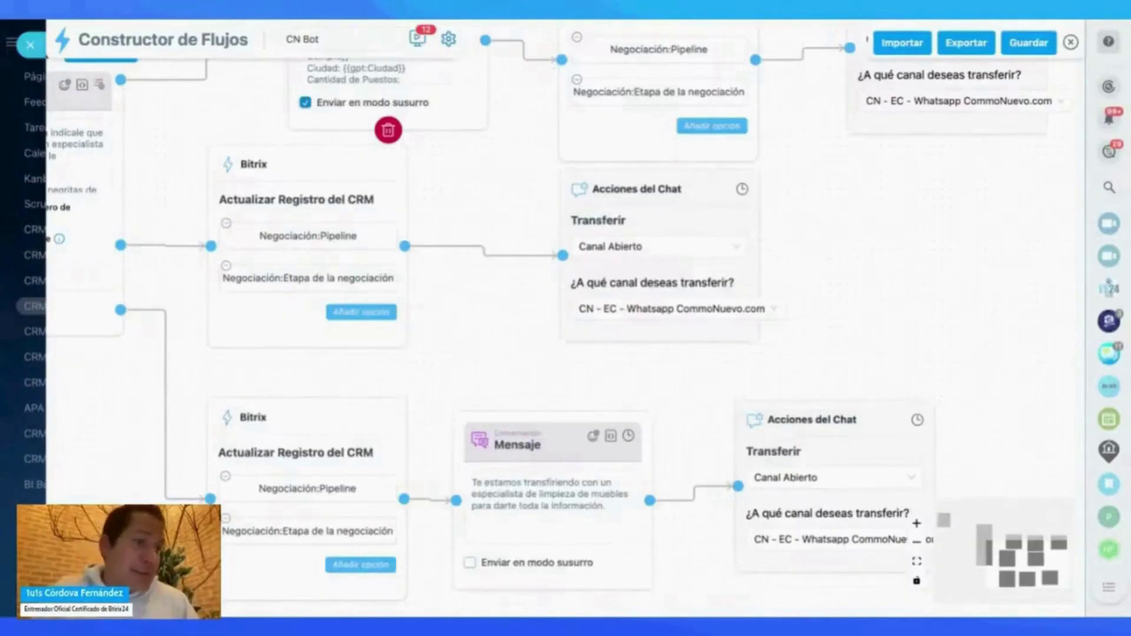
{"action": "scroll", "coordinate": [729, 197], "scroll_direction": "down", "scroll_amount": 5}
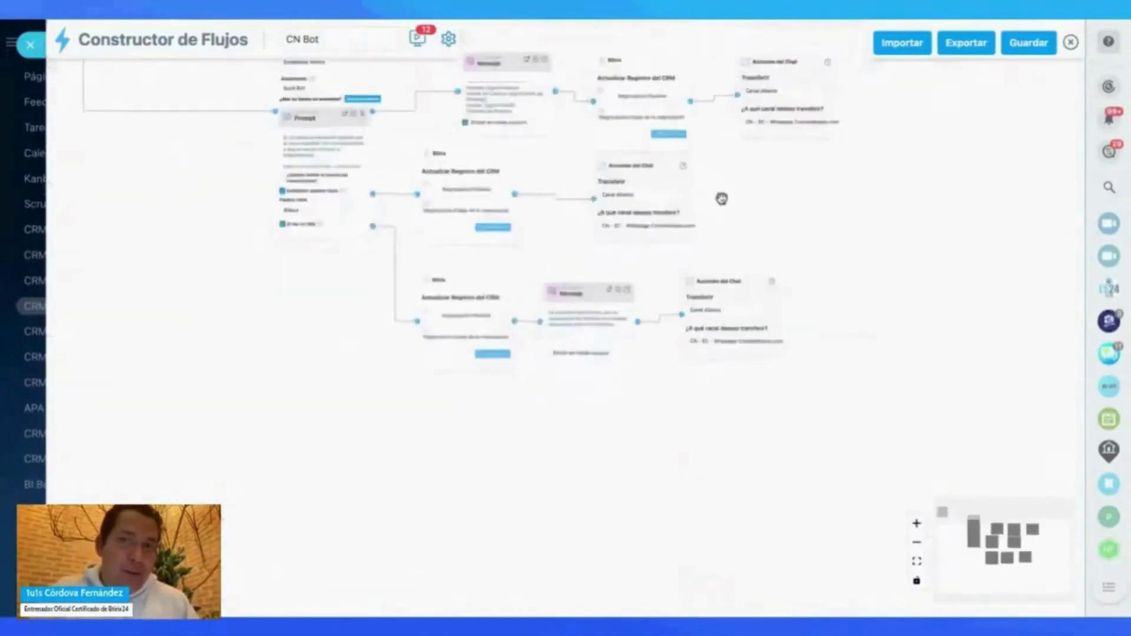
{"action": "left_click_drag", "start_coordinate": [722, 198], "coordinate": [722, 337]}
{"action": "scroll", "coordinate": [580, 305], "scroll_direction": "up", "scroll_amount": 3}
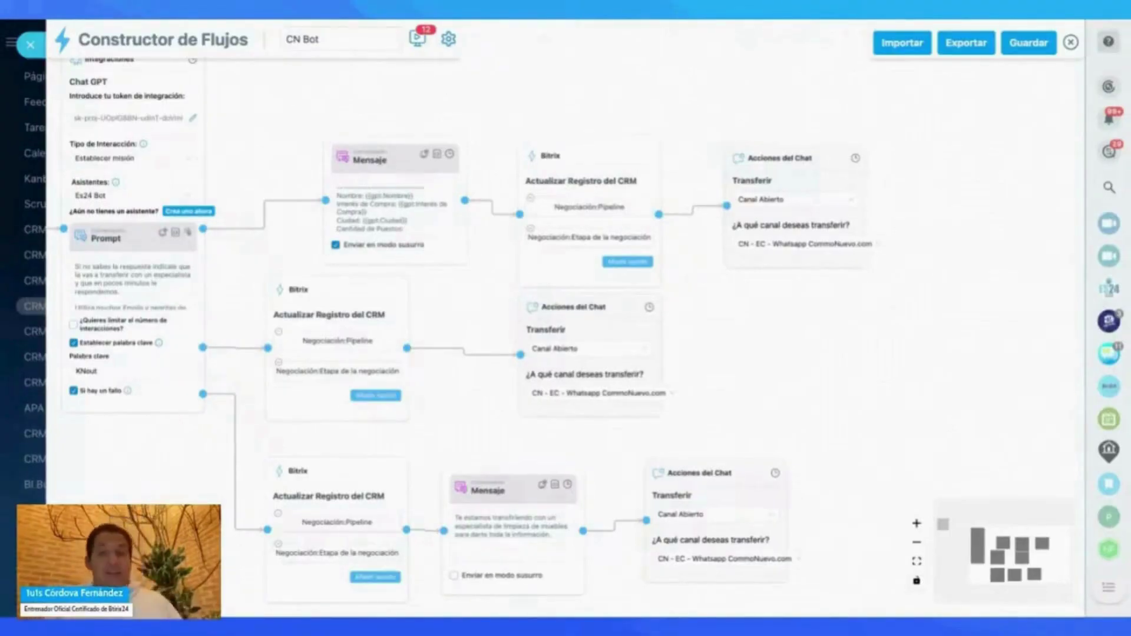
{"action": "left_click_drag", "start_coordinate": [851, 321], "coordinate": [881, 350]}
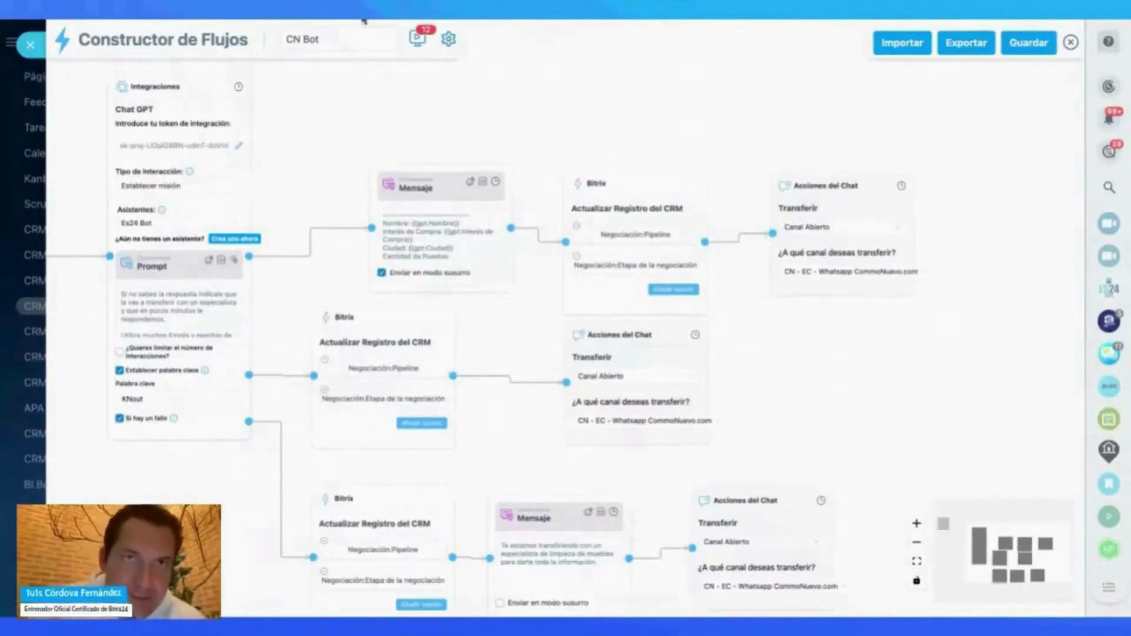
{"action": "scroll", "coordinate": [361, 156], "scroll_direction": "down", "scroll_amount": 5}
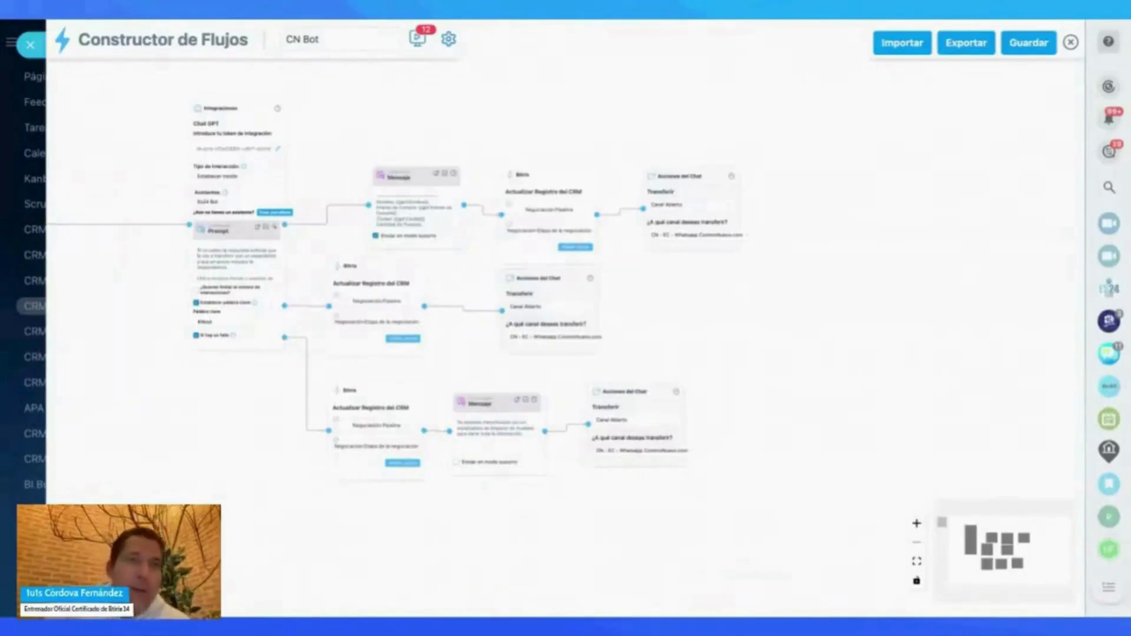
Step: Close the flow builder and open the Flujos page by searching the portal for "flujos"
{"action": "left_click", "coordinate": [29, 44]}
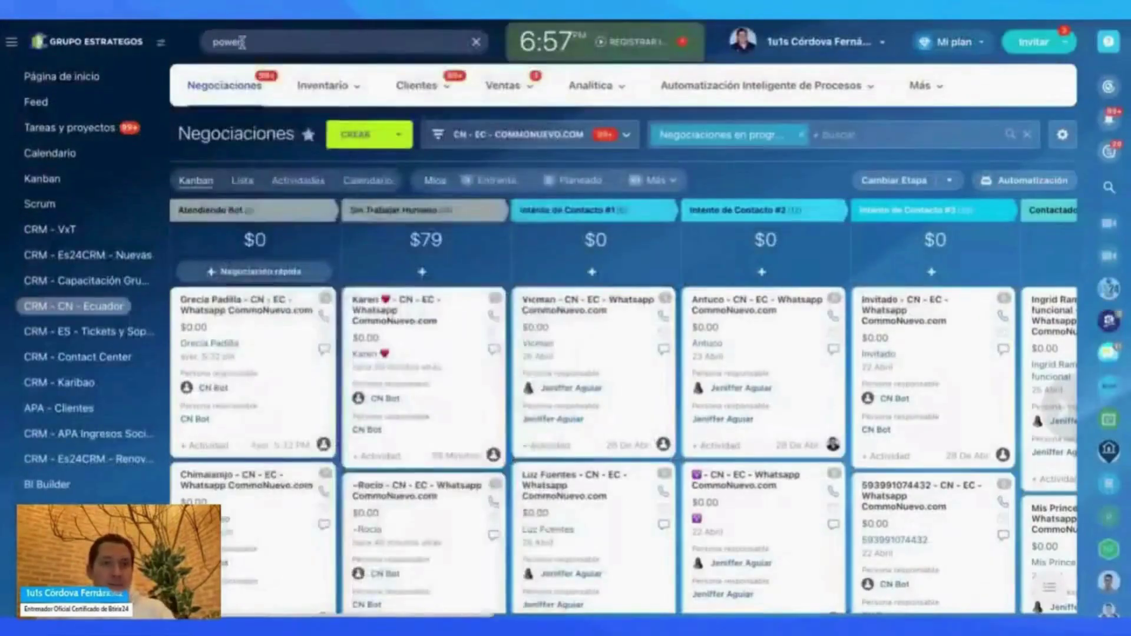
{"action": "left_click", "coordinate": [242, 42]}
{"action": "key", "text": "ctrl+a"}
{"action": "type", "text": "flujos"}
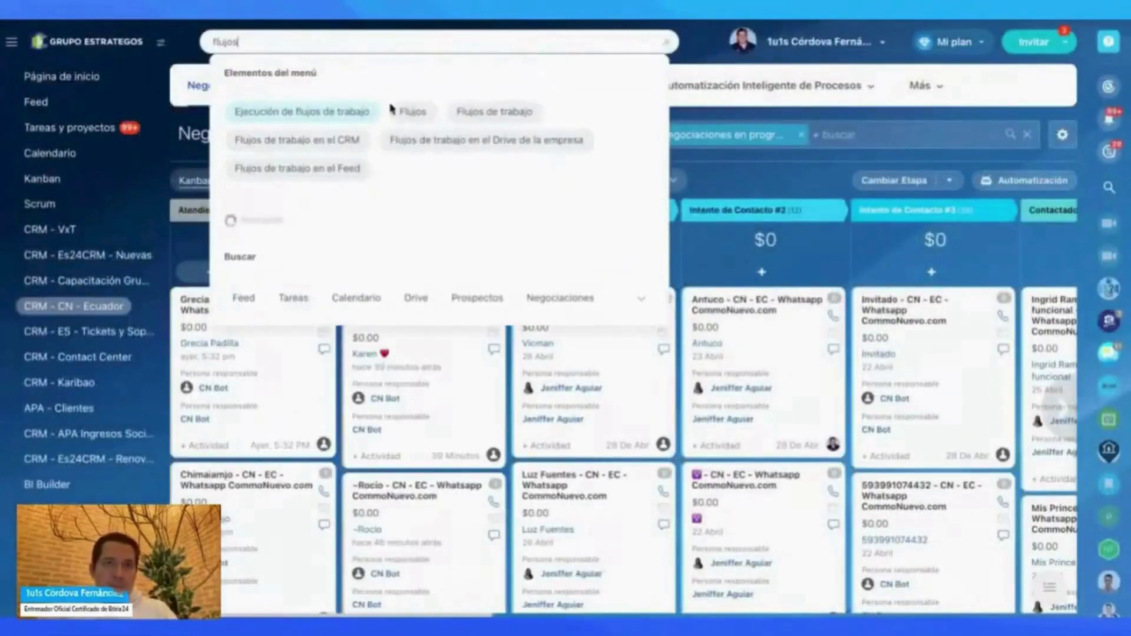
{"action": "left_click", "coordinate": [420, 112]}
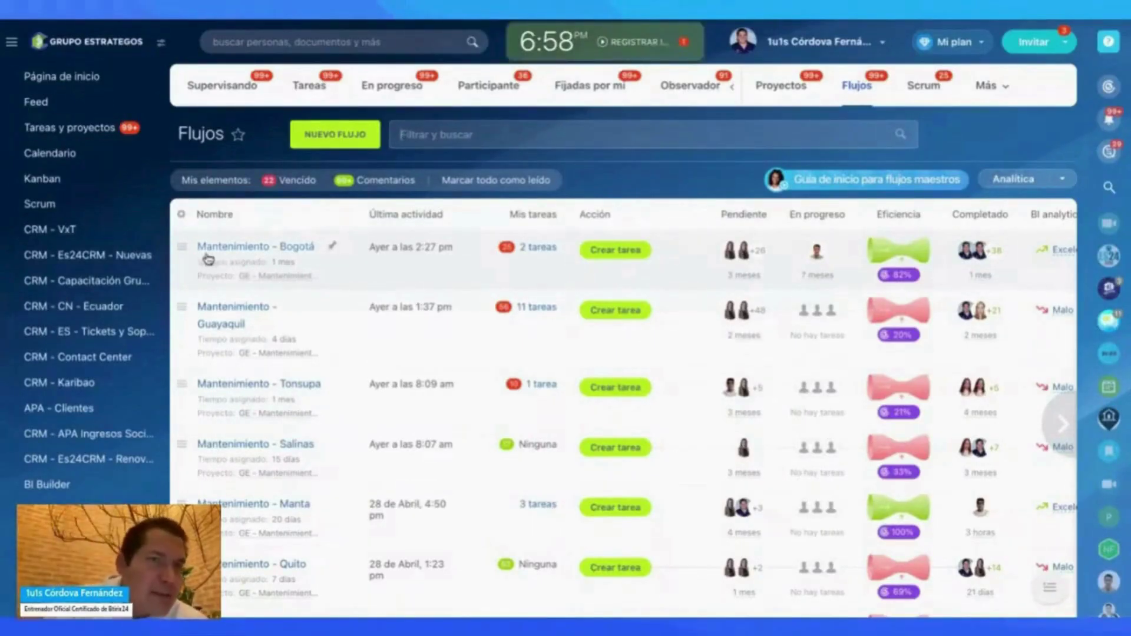
Step: Look across the flows table's columns and open CoPilot's recommendations for the Mantenimiento - Bogotá flow, going back to their first message
{"action": "scroll", "coordinate": [766, 259], "scroll_direction": "right", "scroll_amount": 3}
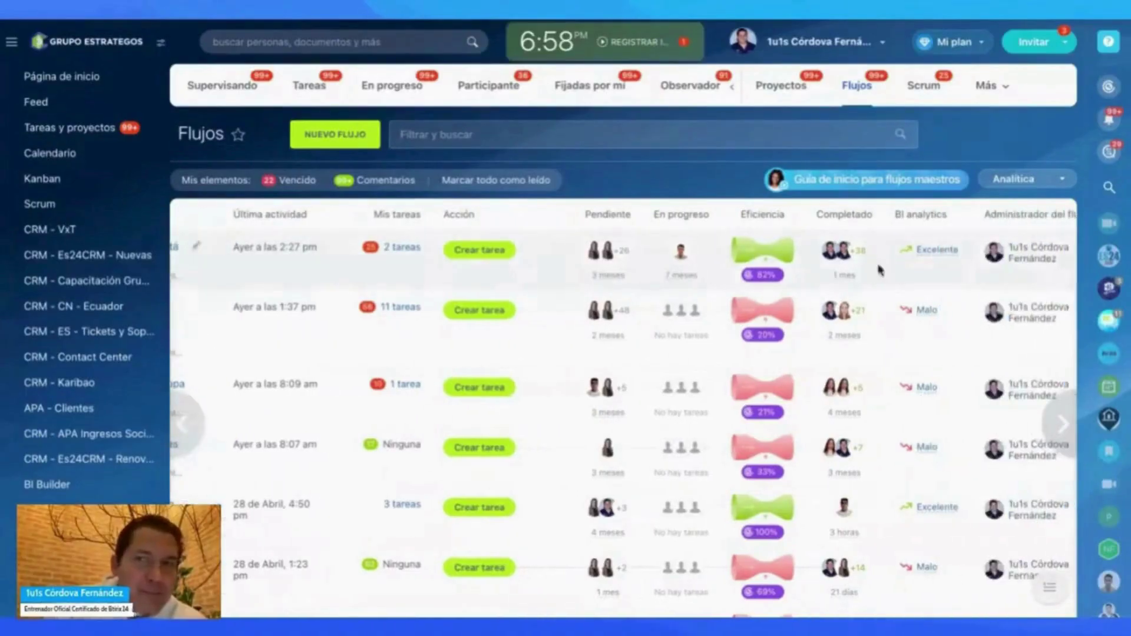
{"action": "scroll", "coordinate": [485, 281], "scroll_direction": "left", "scroll_amount": 1}
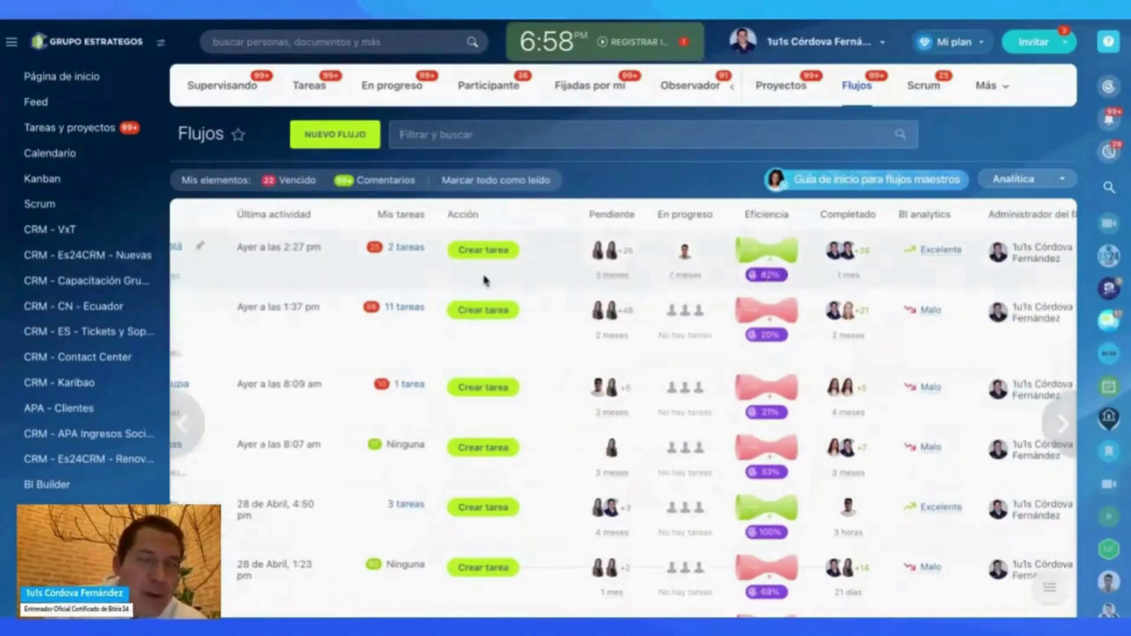
{"action": "scroll", "coordinate": [485, 280], "scroll_direction": "left", "scroll_amount": 3}
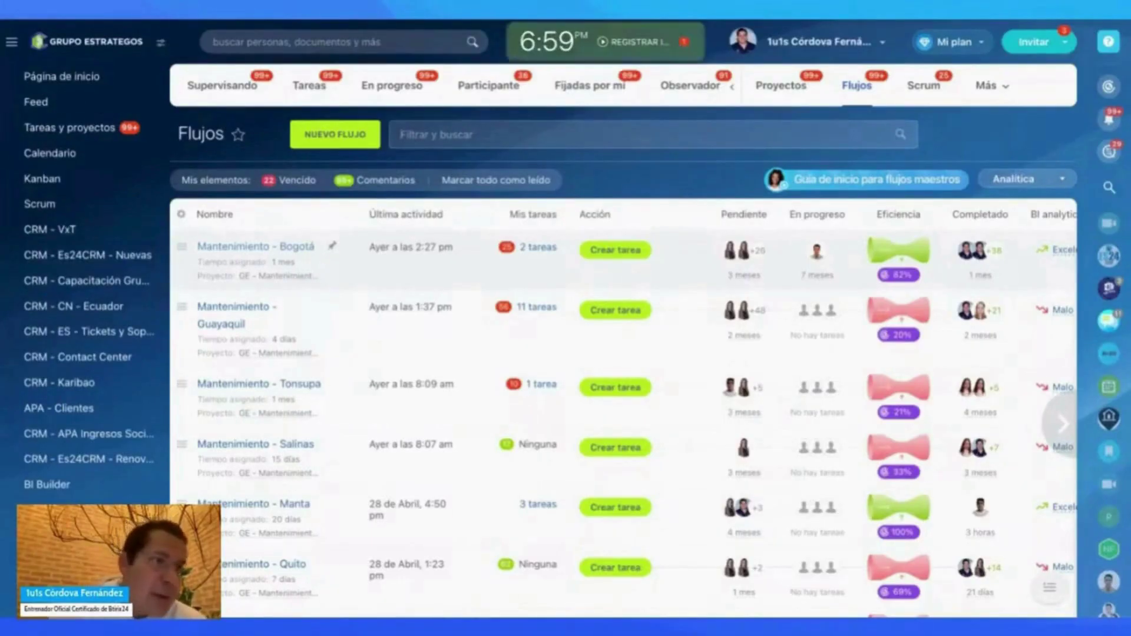
{"action": "left_click", "coordinate": [890, 279]}
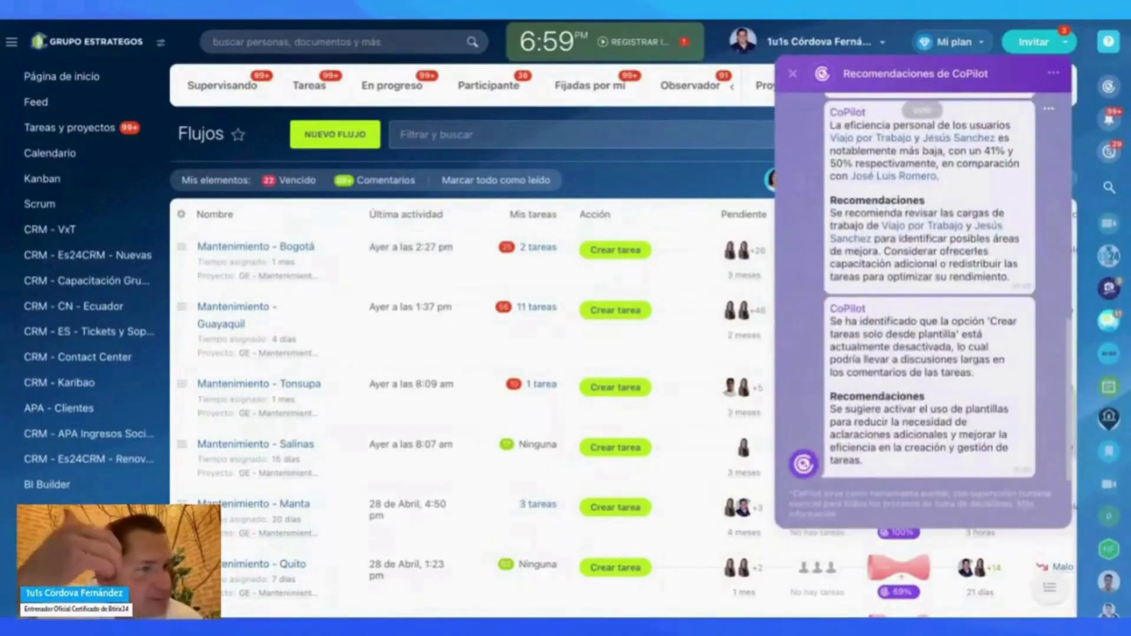
{"action": "scroll", "coordinate": [918, 270], "scroll_direction": "up", "scroll_amount": 5}
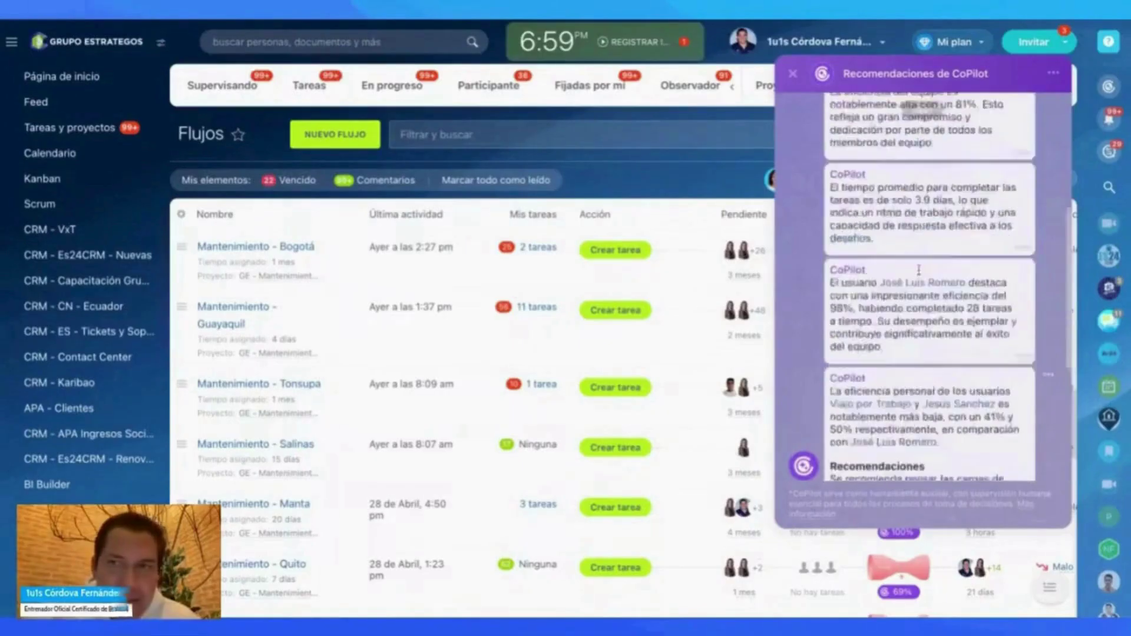
{"action": "scroll", "coordinate": [919, 270], "scroll_direction": "up", "scroll_amount": 4}
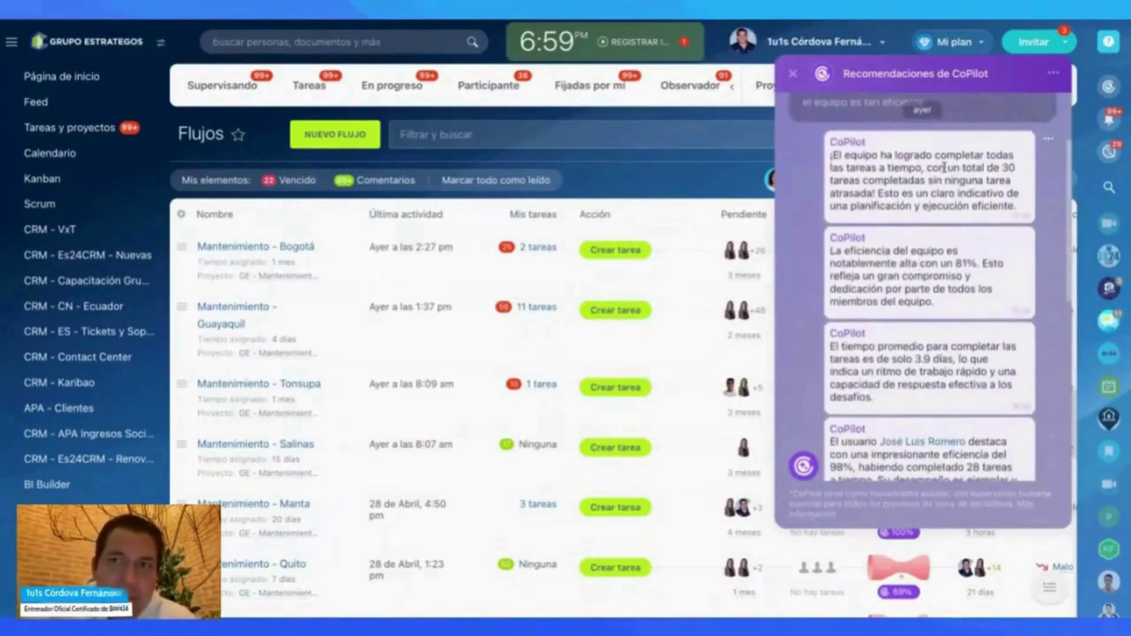
Step: Highlight CoPilot's first message about the team completing its tasks on time and examine it
{"action": "left_click_drag", "start_coordinate": [946, 155], "coordinate": [982, 193]}
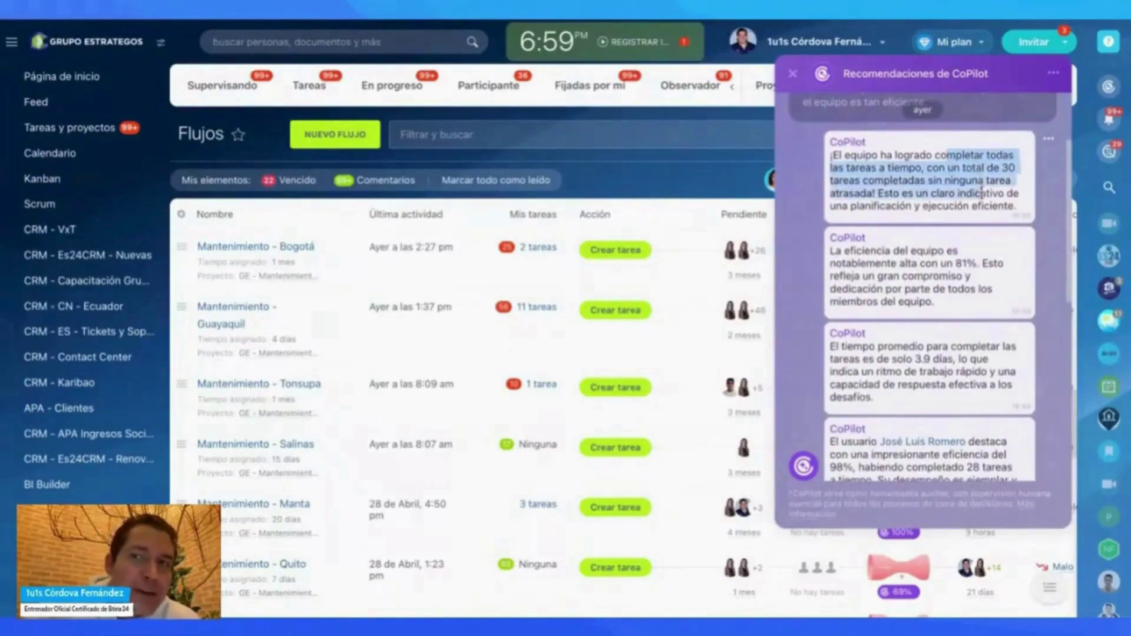
{"action": "triple_click", "coordinate": [954, 194]}
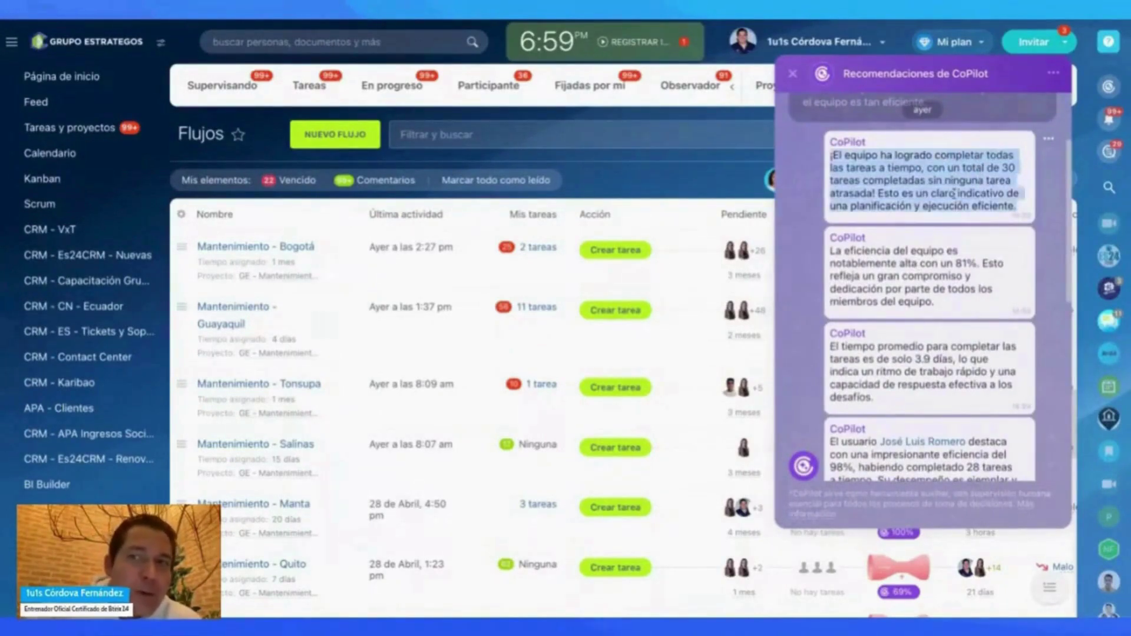
{"action": "left_click", "coordinate": [932, 199]}
{"action": "triple_click", "coordinate": [946, 194]}
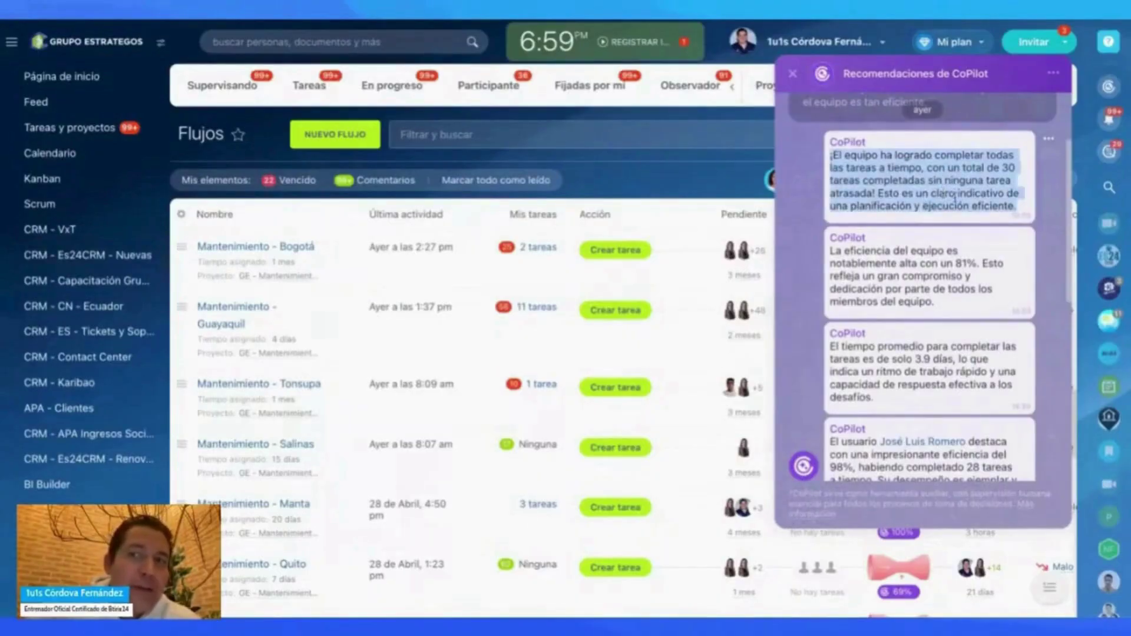
Step: Highlight CoPilot's message about the team's efficiency and its message about the average task completion time, examining both
{"action": "scroll", "coordinate": [955, 196], "scroll_direction": "down", "scroll_amount": 1}
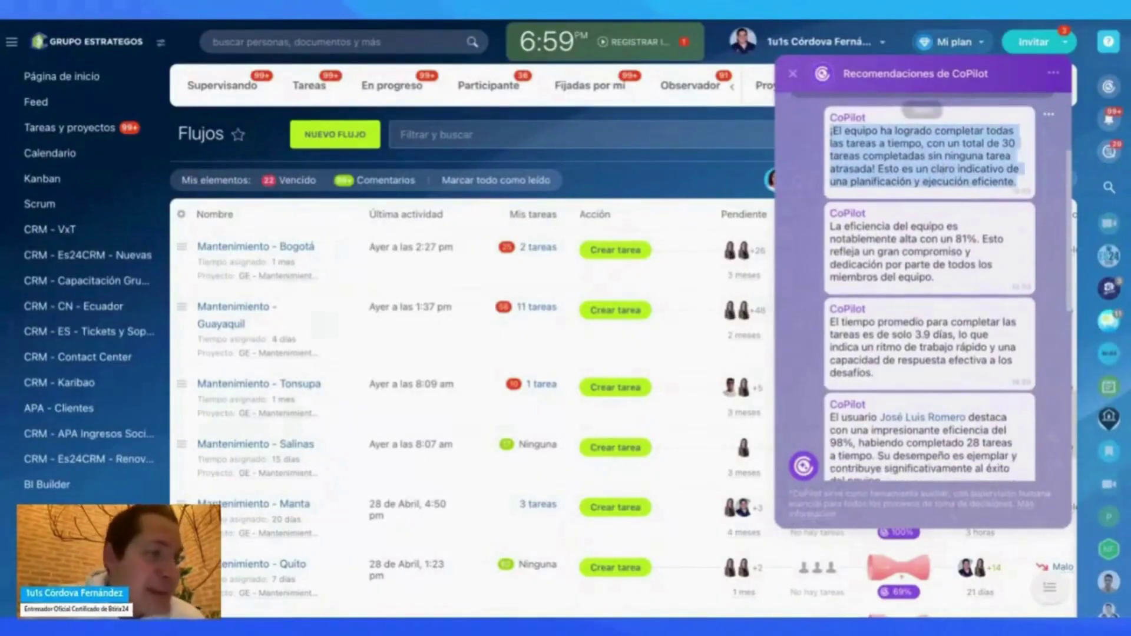
{"action": "scroll", "coordinate": [955, 196], "scroll_direction": "down", "scroll_amount": 1}
{"action": "triple_click", "coordinate": [891, 162]}
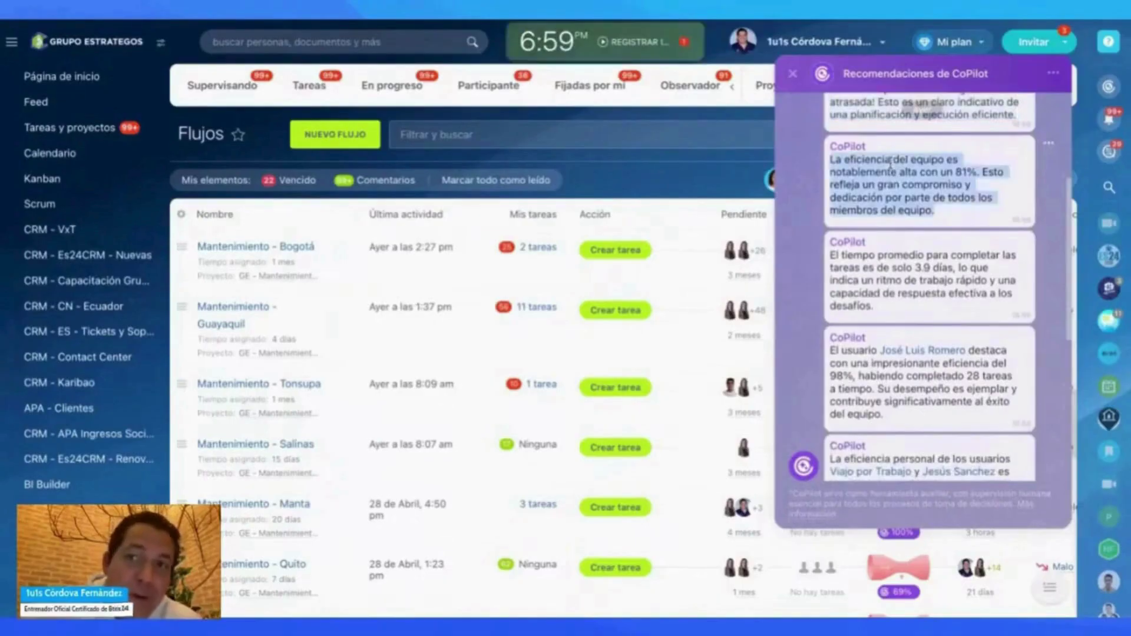
{"action": "left_click", "coordinate": [891, 163]}
{"action": "triple_click", "coordinate": [903, 170]}
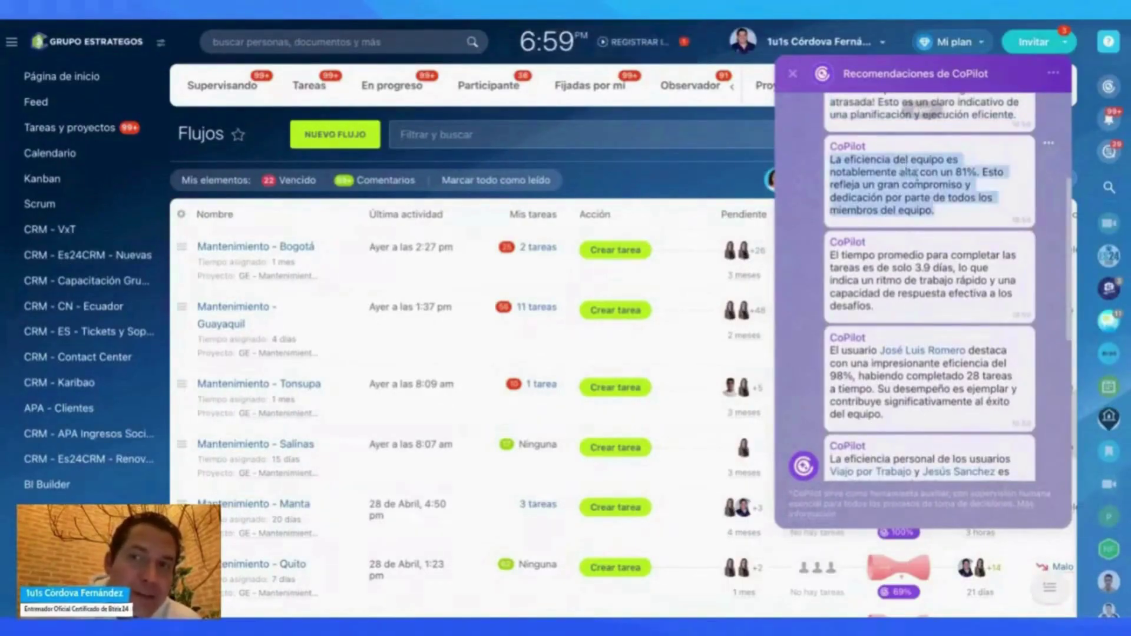
{"action": "triple_click", "coordinate": [902, 171]}
{"action": "scroll", "coordinate": [920, 196], "scroll_direction": "down", "scroll_amount": 1}
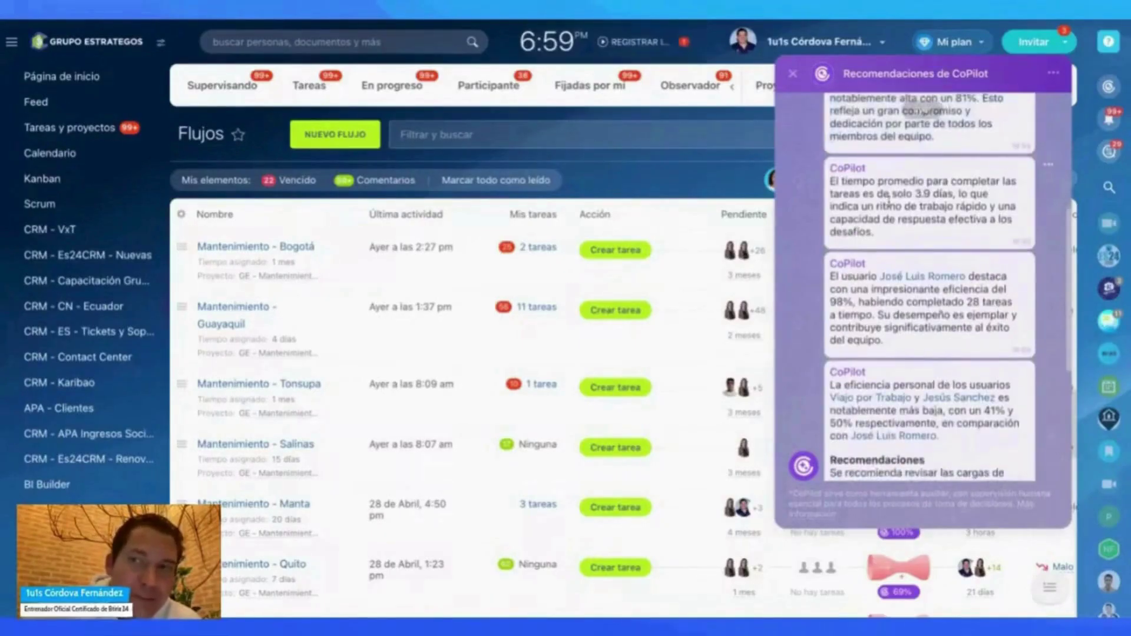
{"action": "triple_click", "coordinate": [914, 196]}
{"action": "left_click", "coordinate": [908, 194]}
{"action": "double_click", "coordinate": [907, 193]}
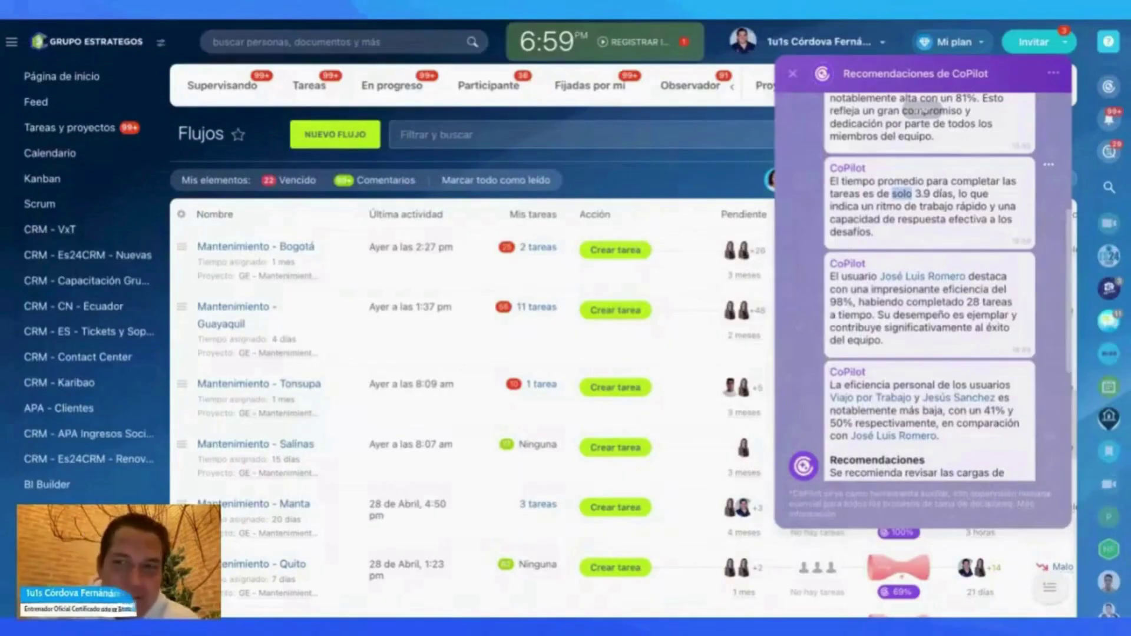
Step: Highlight and examine CoPilot's messages about the most efficient user and the two users with lower personal efficiency
{"action": "scroll", "coordinate": [925, 110], "scroll_direction": "down", "scroll_amount": 1}
{"action": "left_click_drag", "start_coordinate": [842, 229], "coordinate": [916, 252]}
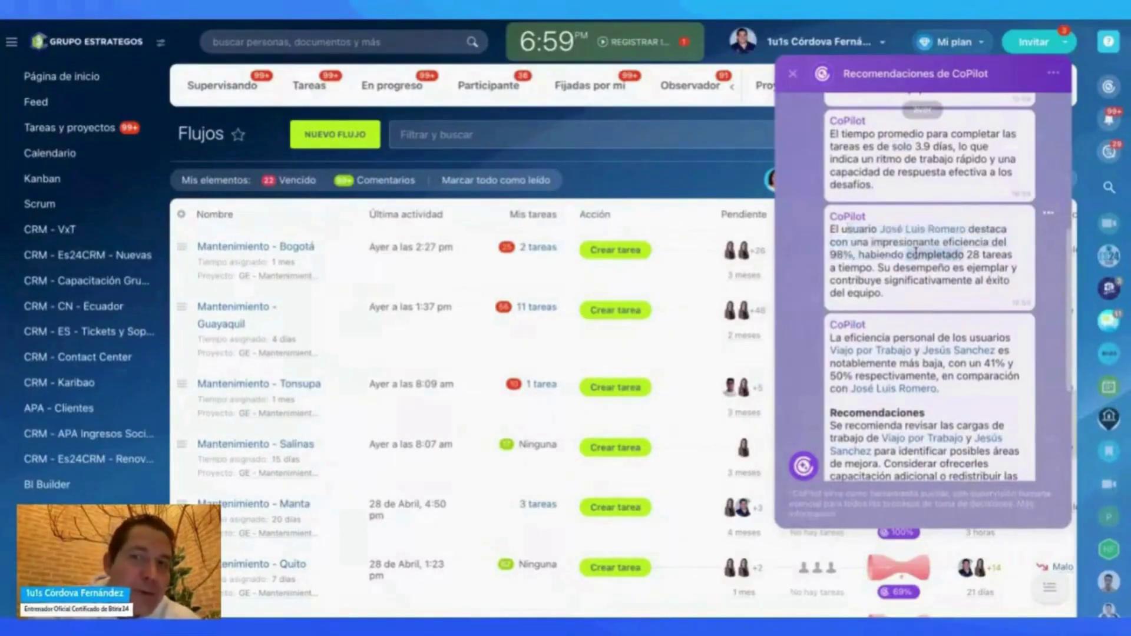
{"action": "triple_click", "coordinate": [916, 252]}
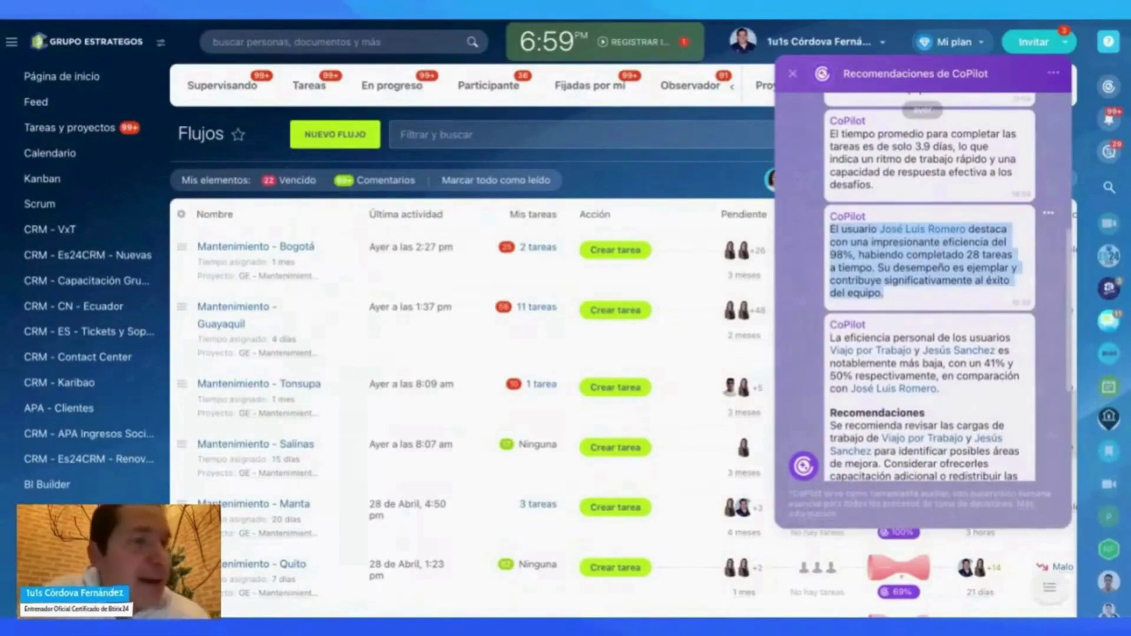
{"action": "scroll", "coordinate": [916, 252], "scroll_direction": "down", "scroll_amount": 2}
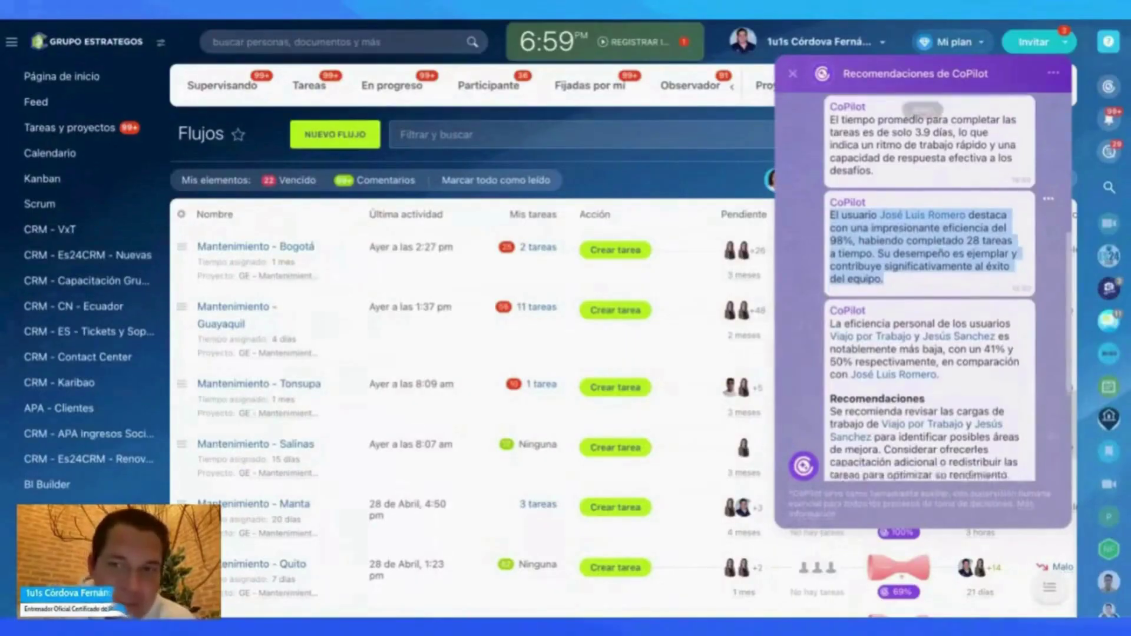
{"action": "left_click", "coordinate": [916, 259]}
{"action": "left_click_drag", "start_coordinate": [921, 242], "coordinate": [968, 285]}
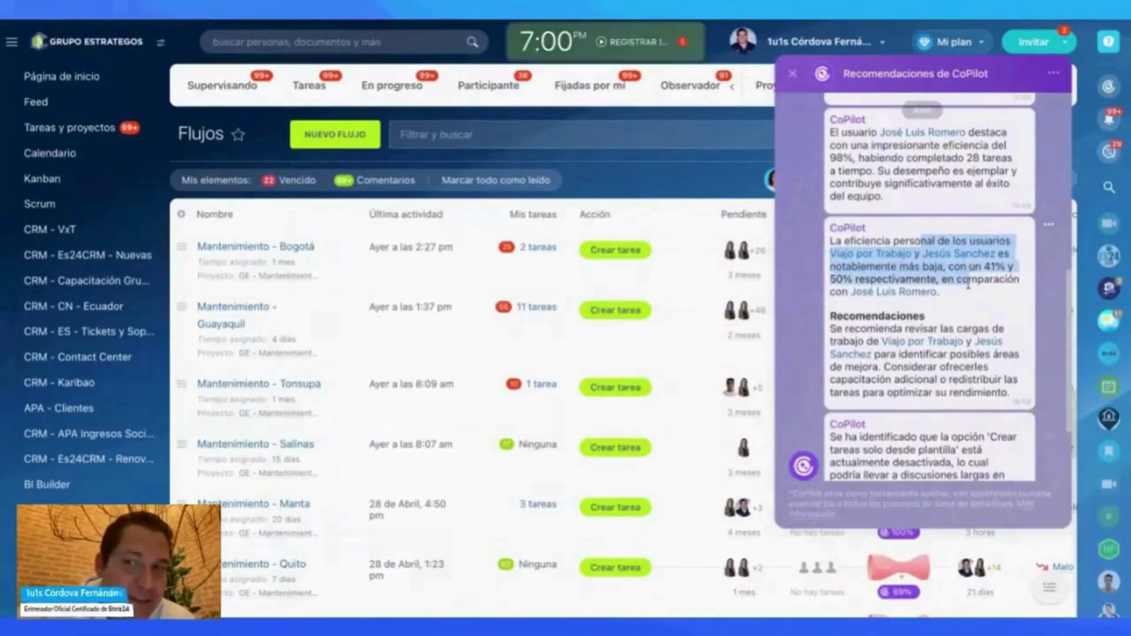
Step: Examine CoPilot's recommendations on workloads, highlight its remark about creating tasks only from templates, and close the recommendations
{"action": "scroll", "coordinate": [968, 286], "scroll_direction": "down", "scroll_amount": 3}
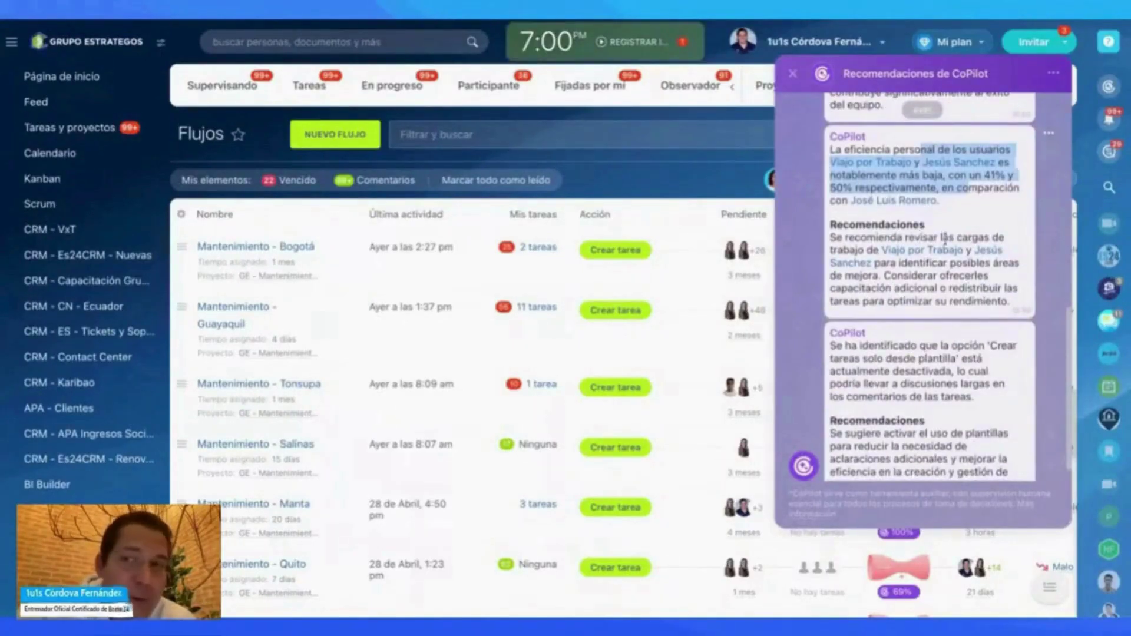
{"action": "scroll", "coordinate": [969, 270], "scroll_direction": "down", "scroll_amount": 1}
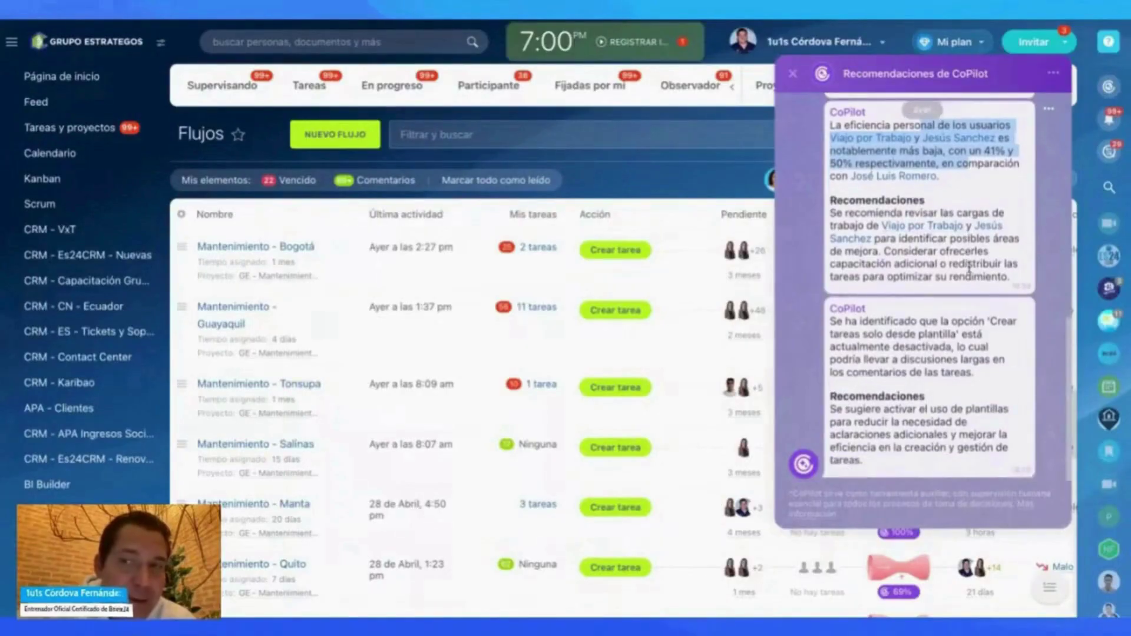
{"action": "scroll", "coordinate": [953, 257], "scroll_direction": "down", "scroll_amount": 2}
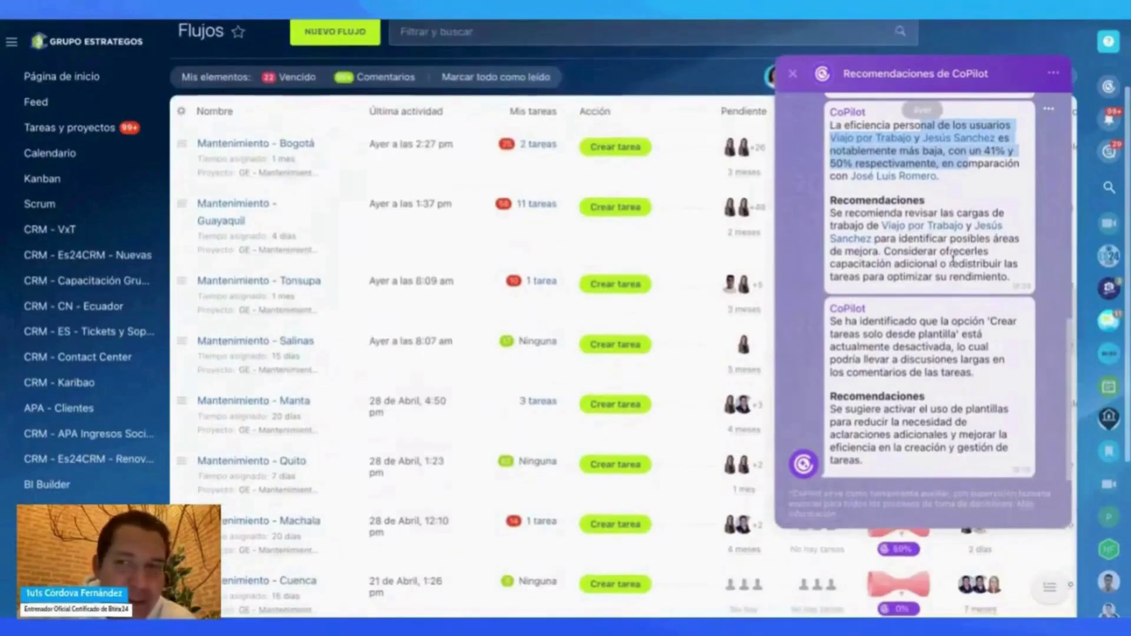
{"action": "triple_click", "coordinate": [936, 336]}
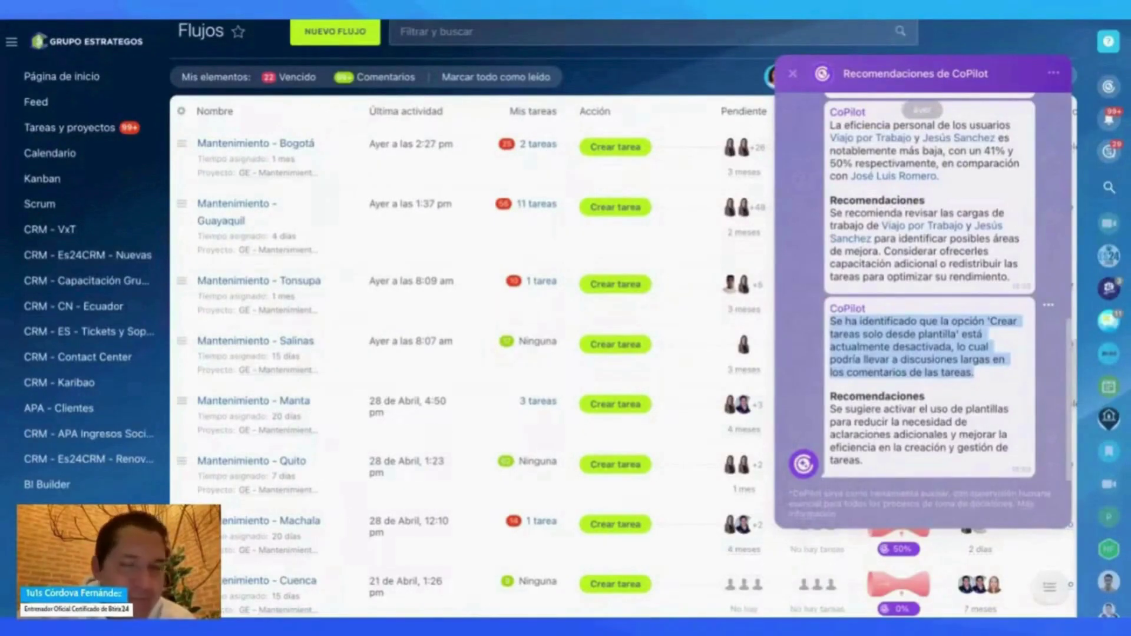
{"action": "left_click", "coordinate": [794, 75]}
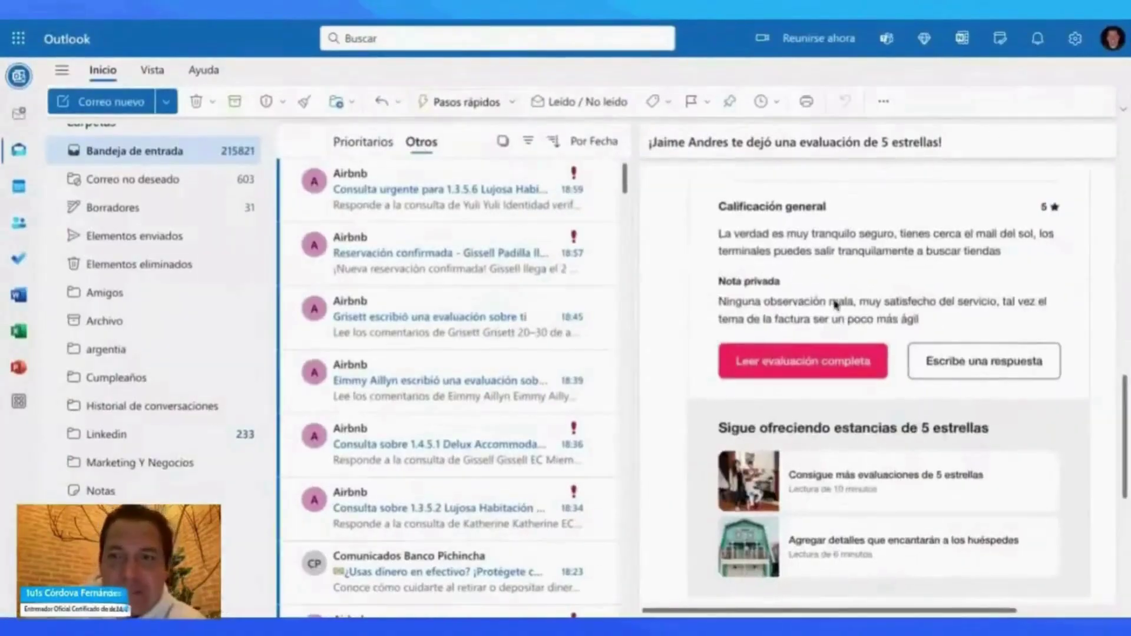
Step: In Outlook, read through the Airbnb five-star review email and highlight the guest's private note
{"action": "scroll", "coordinate": [835, 305], "scroll_direction": "down", "scroll_amount": 5}
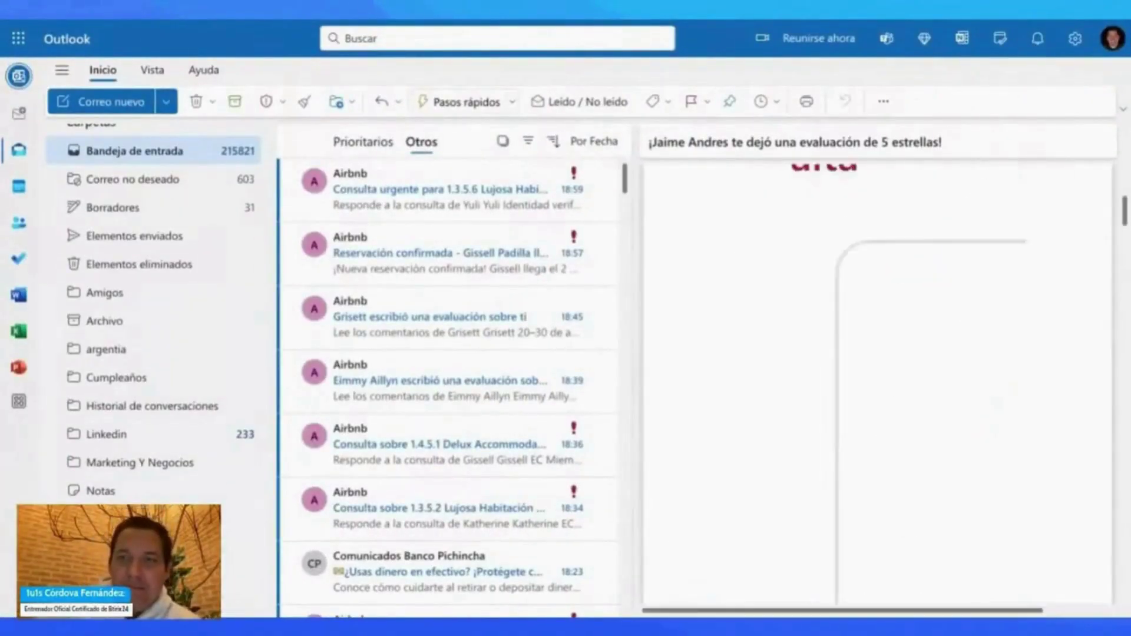
{"action": "scroll", "coordinate": [836, 304], "scroll_direction": "right", "scroll_amount": 1}
{"action": "scroll", "coordinate": [835, 304], "scroll_direction": "down", "scroll_amount": 10}
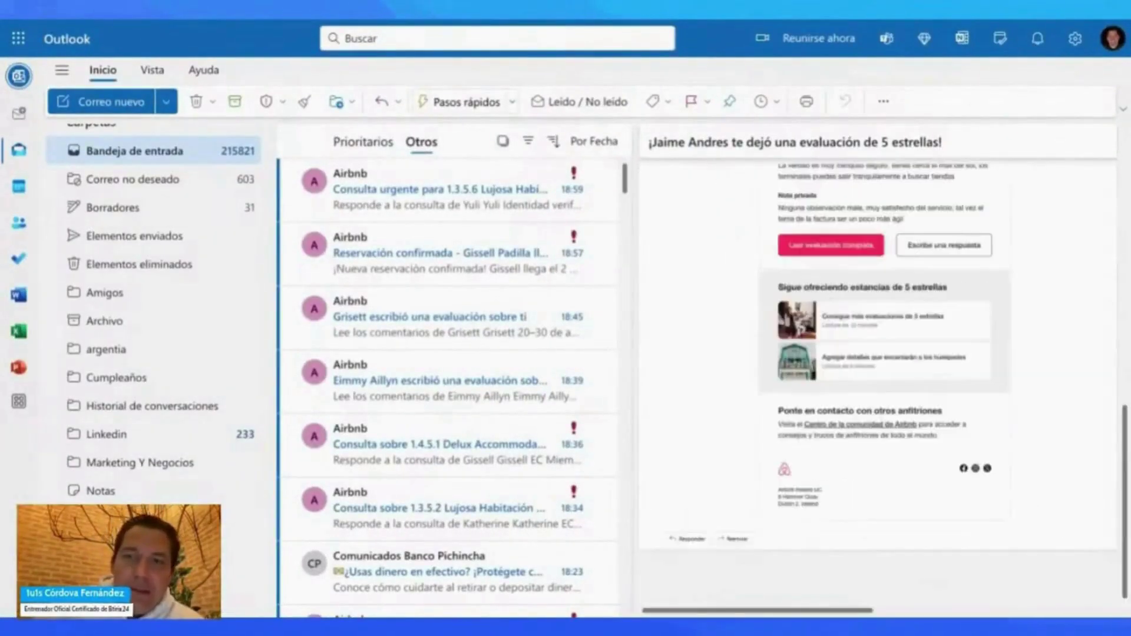
{"action": "scroll", "coordinate": [836, 304], "scroll_direction": "up", "scroll_amount": 2}
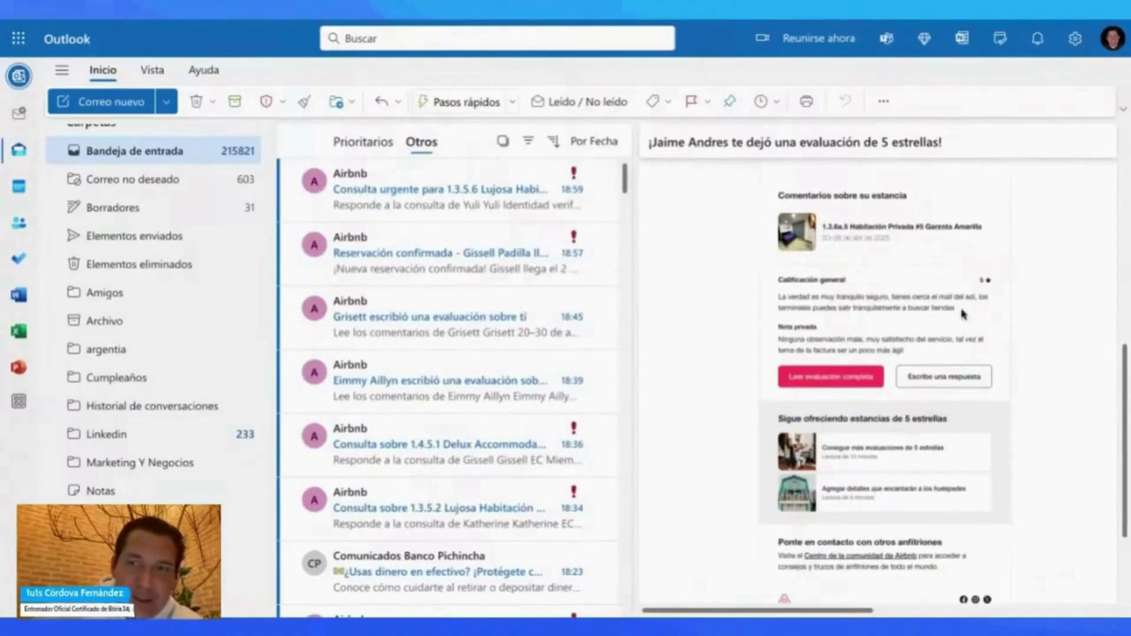
{"action": "scroll", "coordinate": [925, 345], "scroll_direction": "down", "scroll_amount": 2}
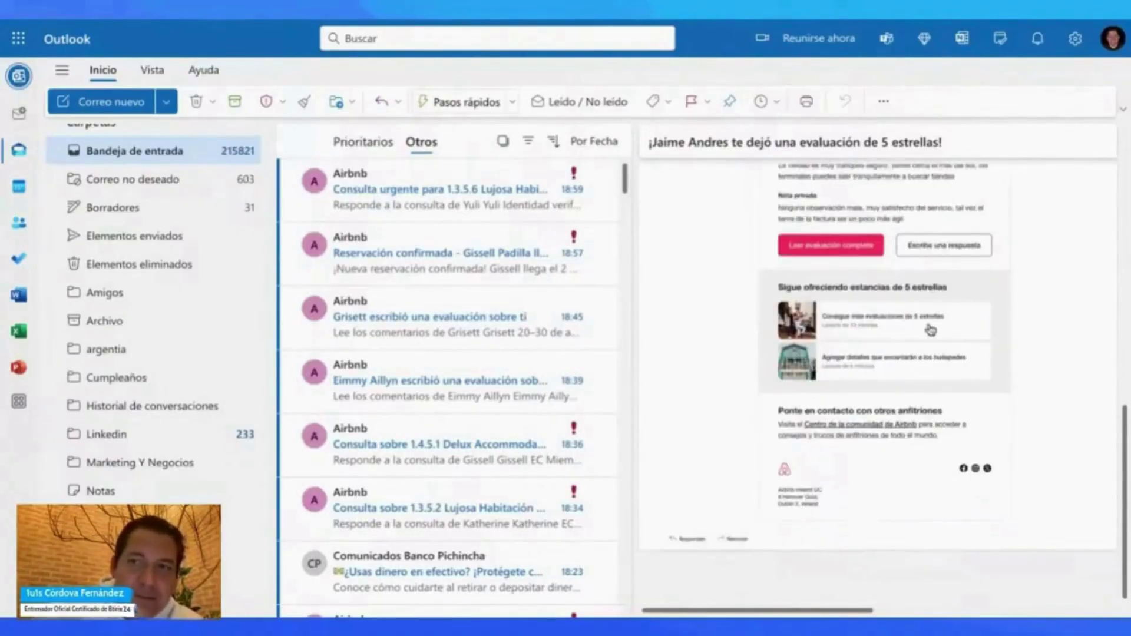
{"action": "scroll", "coordinate": [841, 213], "scroll_direction": "up", "scroll_amount": 1}
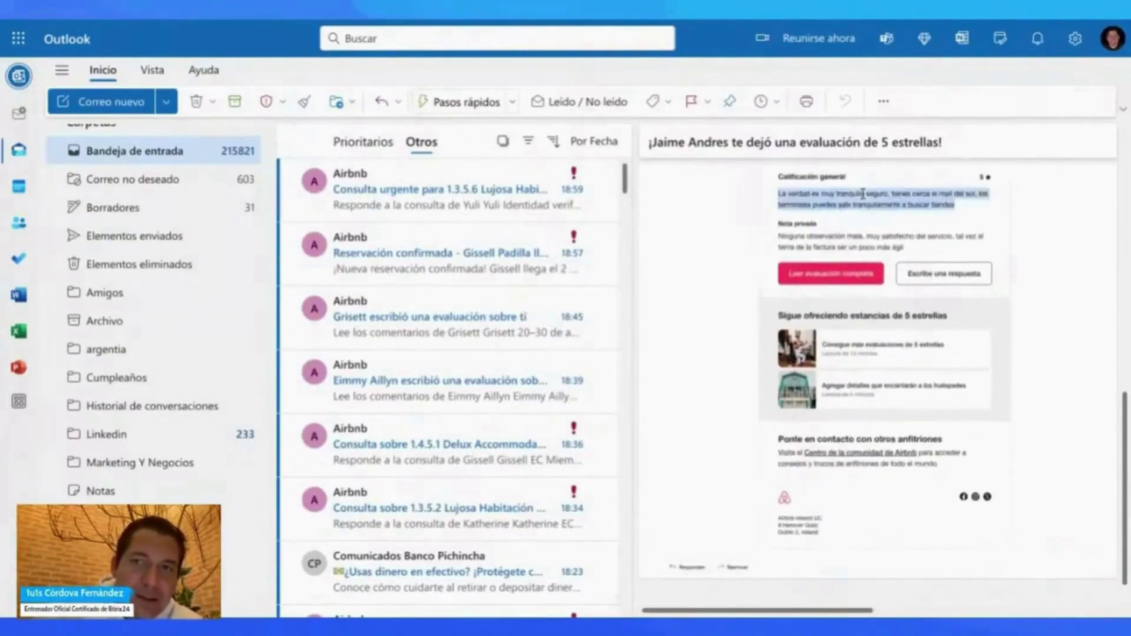
{"action": "triple_click", "coordinate": [836, 237]}
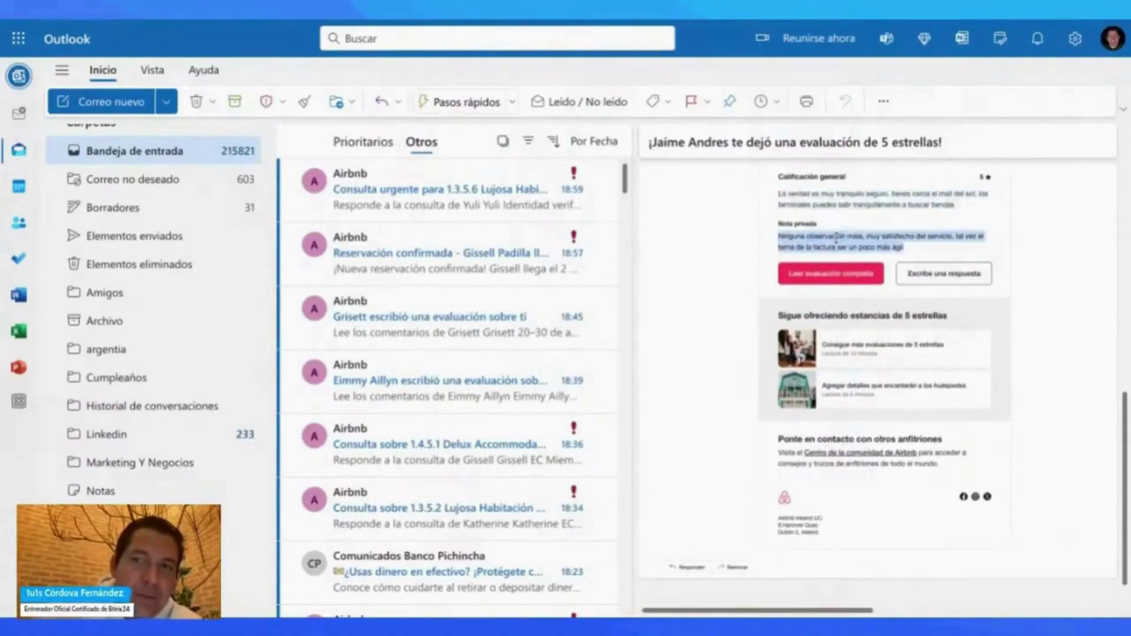
{"action": "left_click", "coordinate": [882, 236]}
{"action": "left_click_drag", "start_coordinate": [886, 236], "coordinate": [938, 250]}
{"action": "triple_click", "coordinate": [876, 254]}
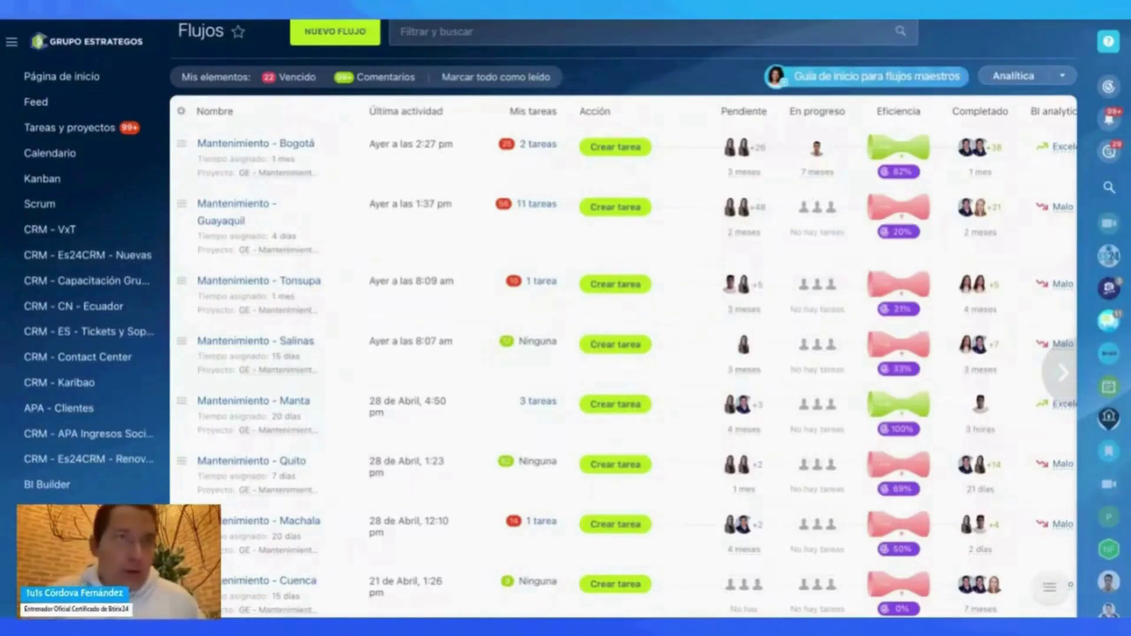
Step: Back in Bitrix24, open Telefonía by searching the portal for "tele" and show the call details
{"action": "scroll", "coordinate": [446, 295], "scroll_direction": "up", "scroll_amount": 2}
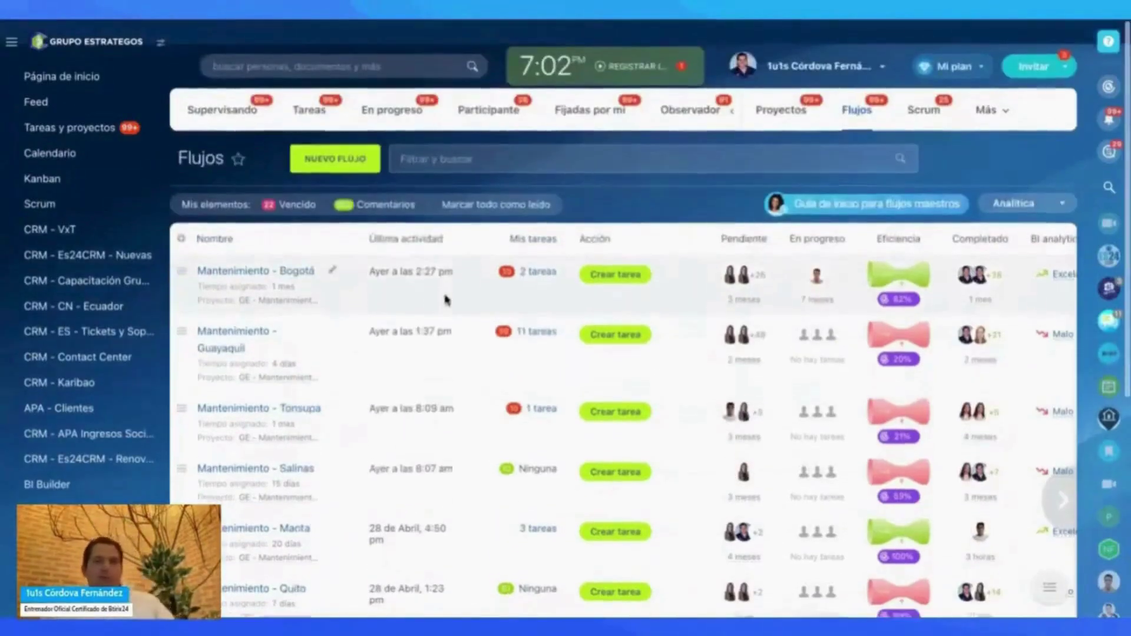
{"action": "left_click", "coordinate": [301, 43]}
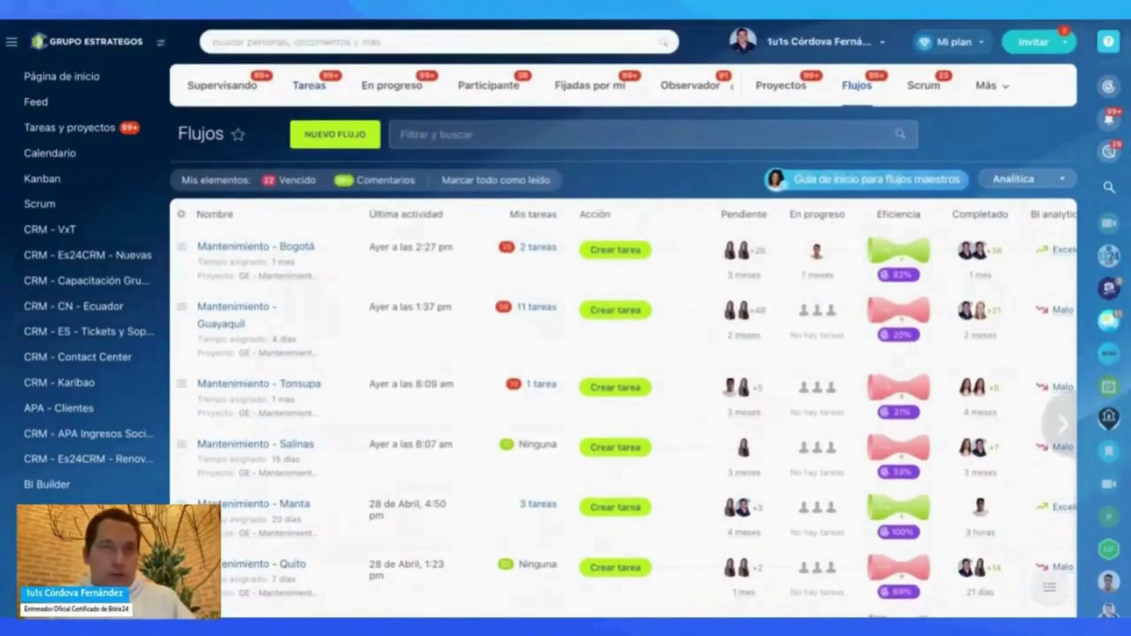
{"action": "type", "text": "tele"}
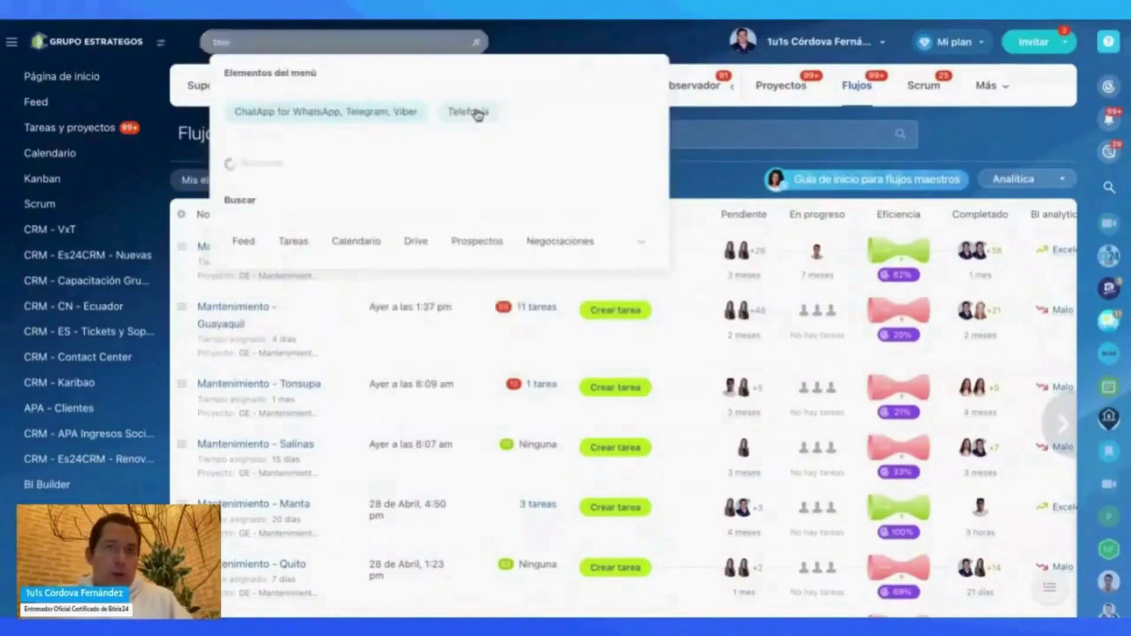
{"action": "left_click", "coordinate": [478, 114]}
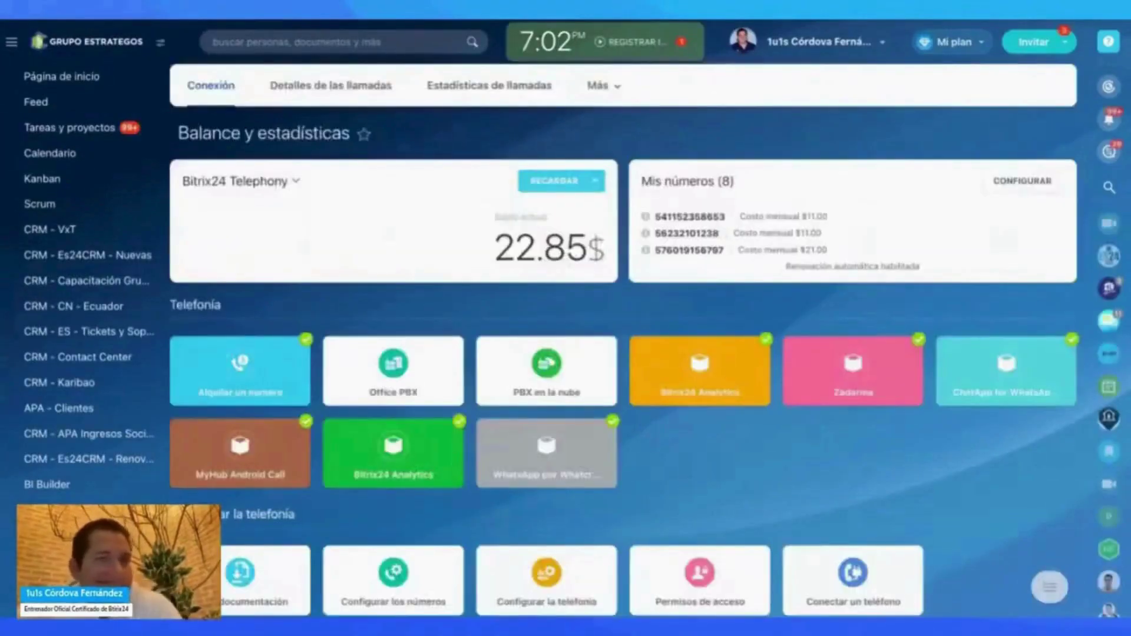
{"action": "left_click", "coordinate": [331, 88]}
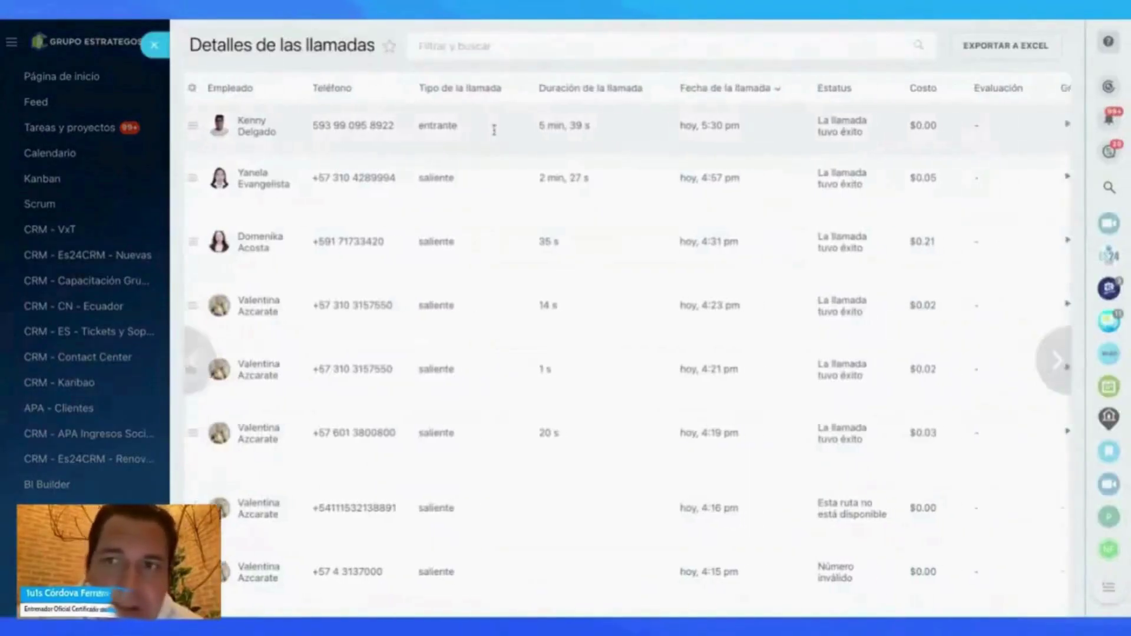
Step: Look across the call details table, open the contact linked to the latest incoming call and show the contact's deals
{"action": "scroll", "coordinate": [494, 126], "scroll_direction": "right", "scroll_amount": 3}
{"action": "scroll", "coordinate": [495, 126], "scroll_direction": "left", "scroll_amount": 3}
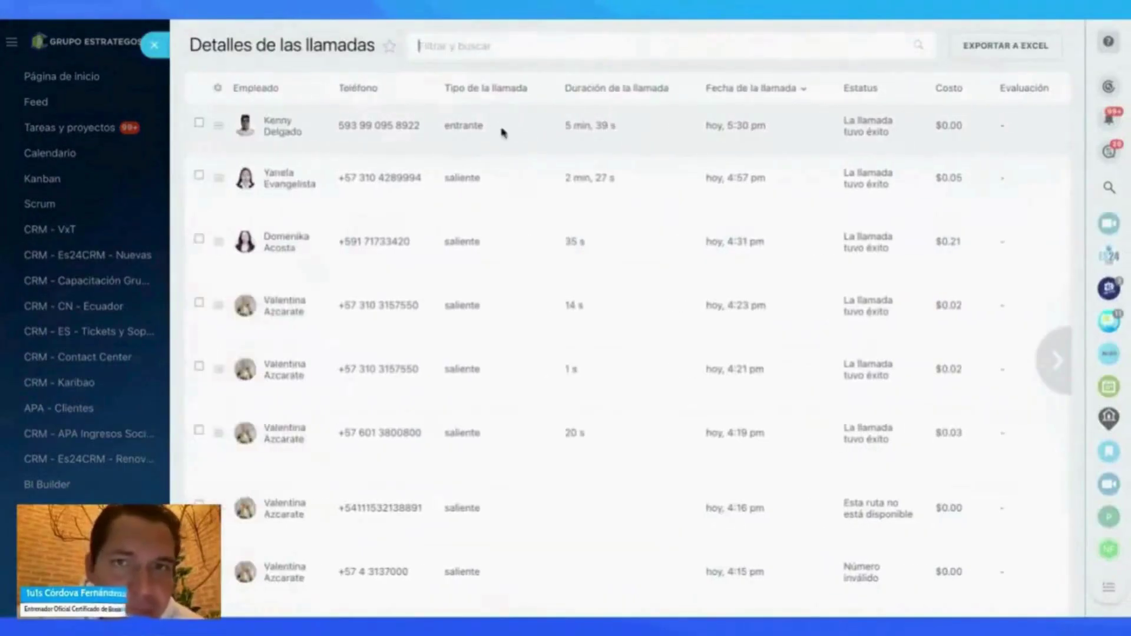
{"action": "scroll", "coordinate": [629, 137], "scroll_direction": "right", "scroll_amount": 5}
{"action": "left_click", "coordinate": [931, 132]}
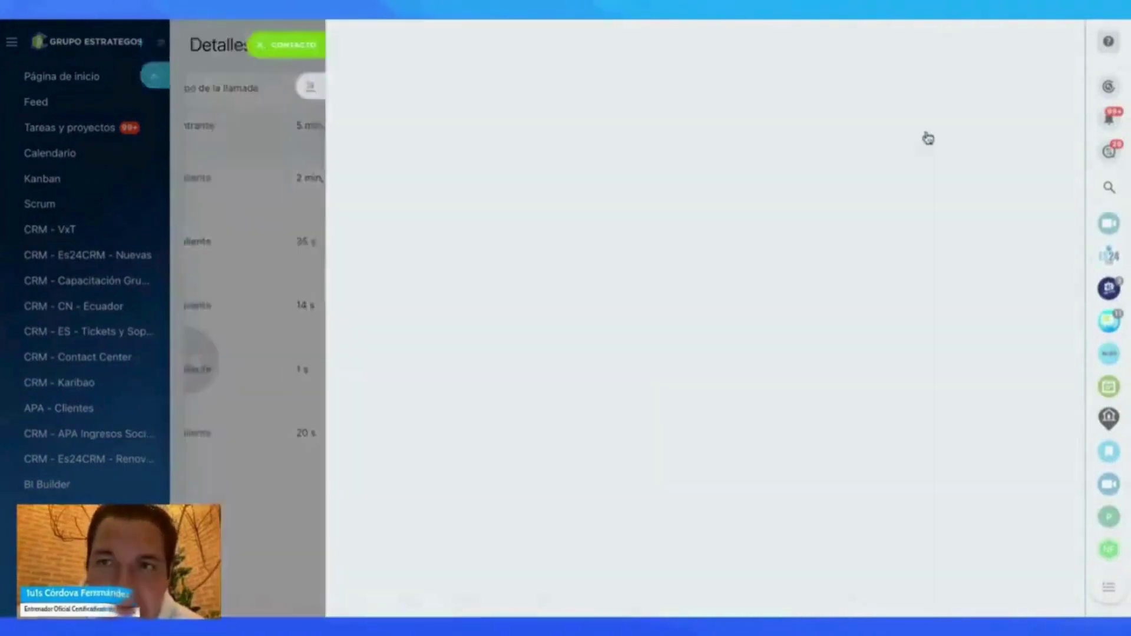
{"action": "left_click", "coordinate": [373, 94]}
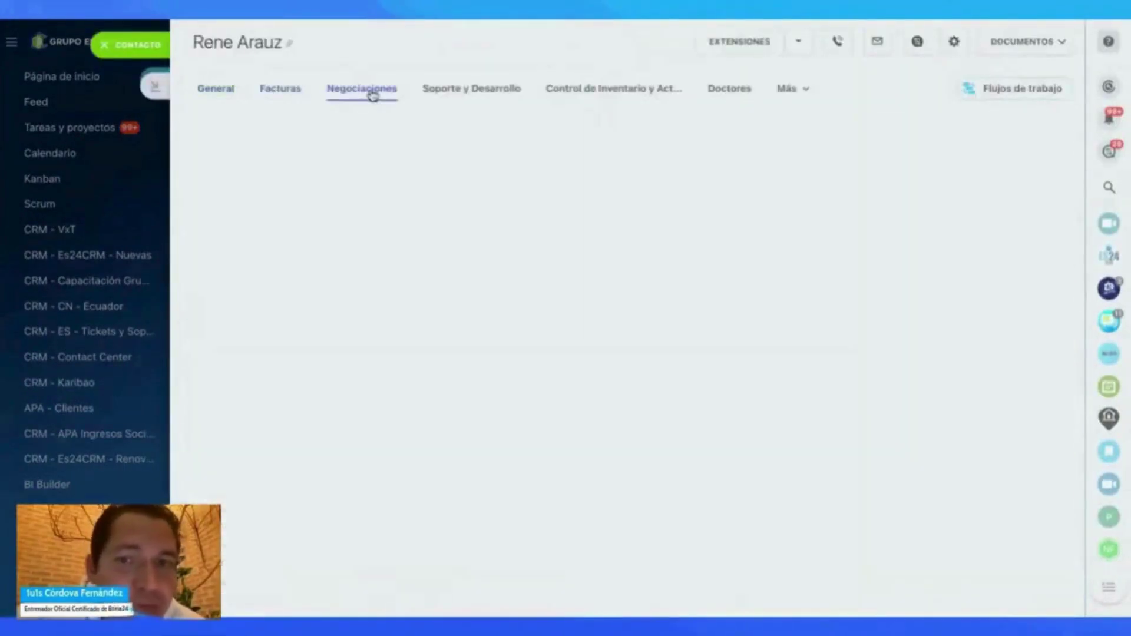
Step: Open the contact's CheckIn 15:00 - Airbnb - Manta deal and examine its activity timeline
{"action": "left_click", "coordinate": [302, 219]}
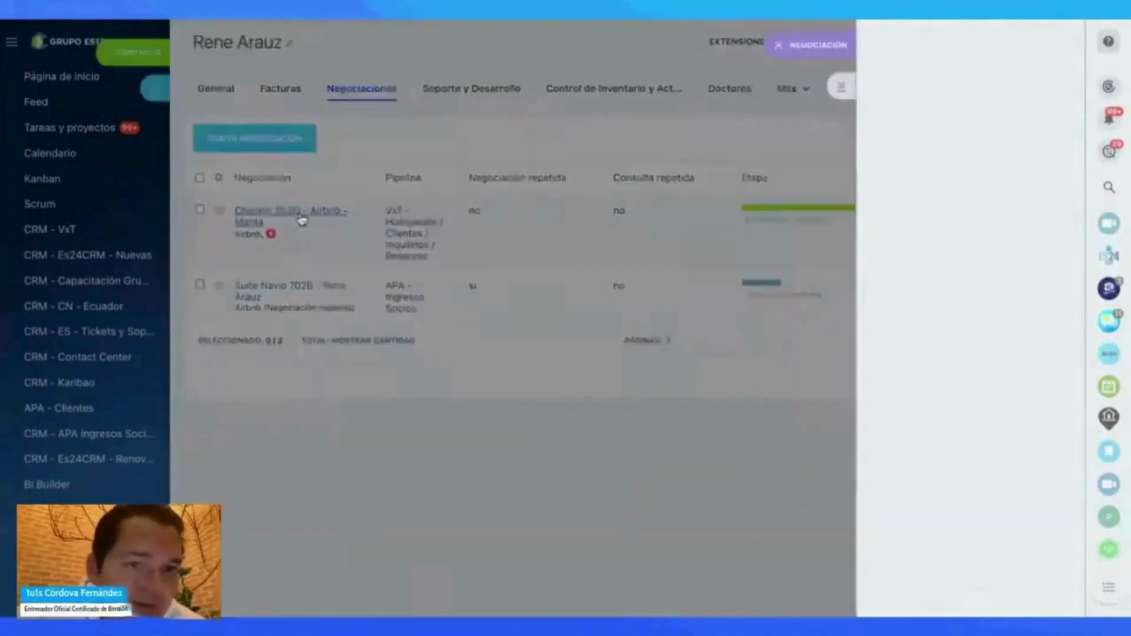
{"action": "scroll", "coordinate": [695, 281], "scroll_direction": "down", "scroll_amount": 5}
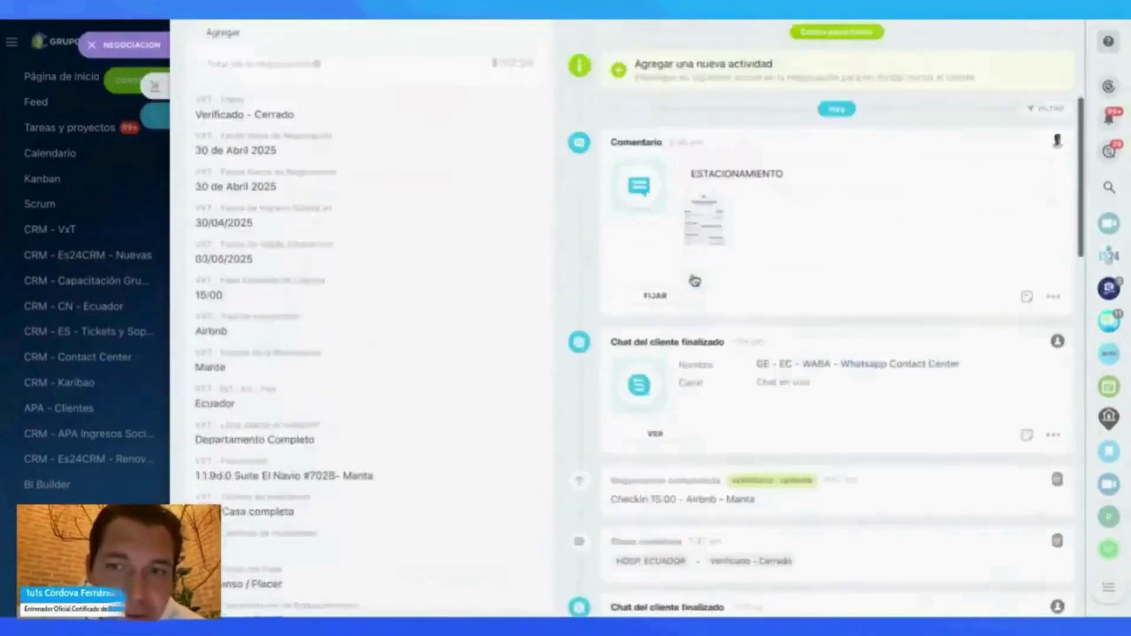
{"action": "scroll", "coordinate": [695, 281], "scroll_direction": "down", "scroll_amount": 15}
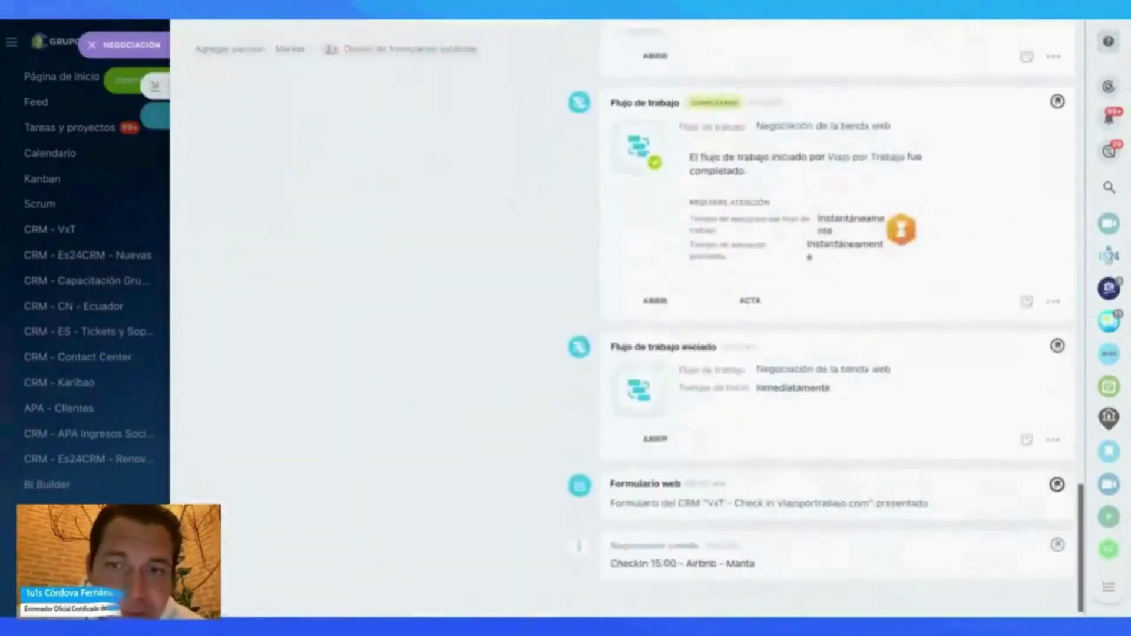
{"action": "scroll", "coordinate": [695, 281], "scroll_direction": "up", "scroll_amount": 7}
Step: Close the check-in deal and open the contact's Suite Navio 702B deal
{"action": "left_click", "coordinate": [130, 46]}
{"action": "left_click", "coordinate": [302, 288]}
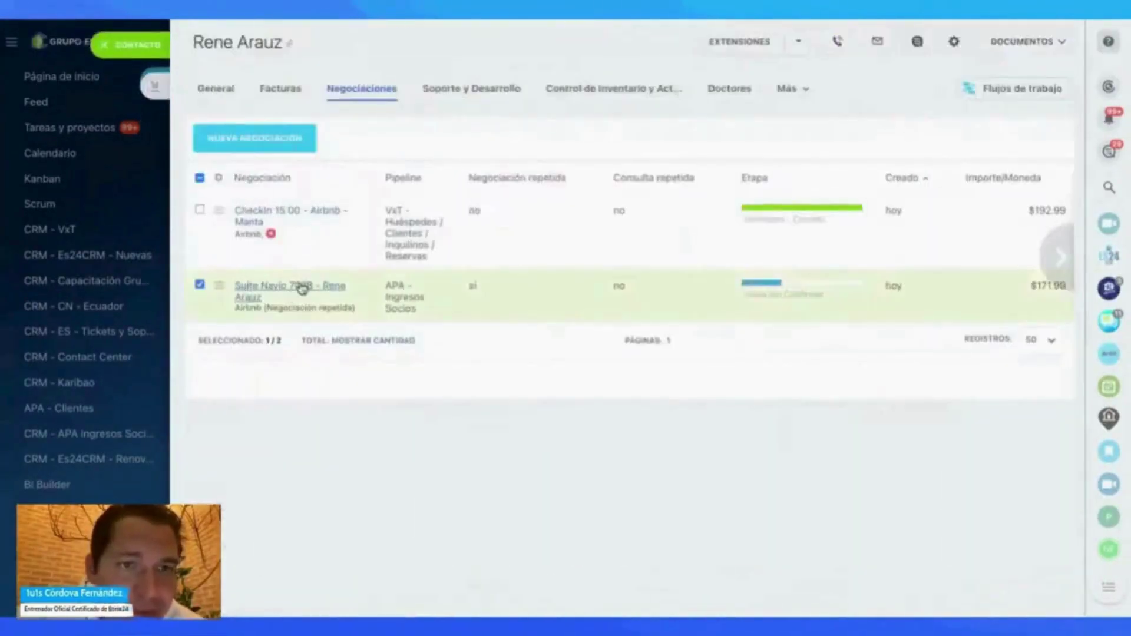
{"action": "left_click", "coordinate": [302, 288]}
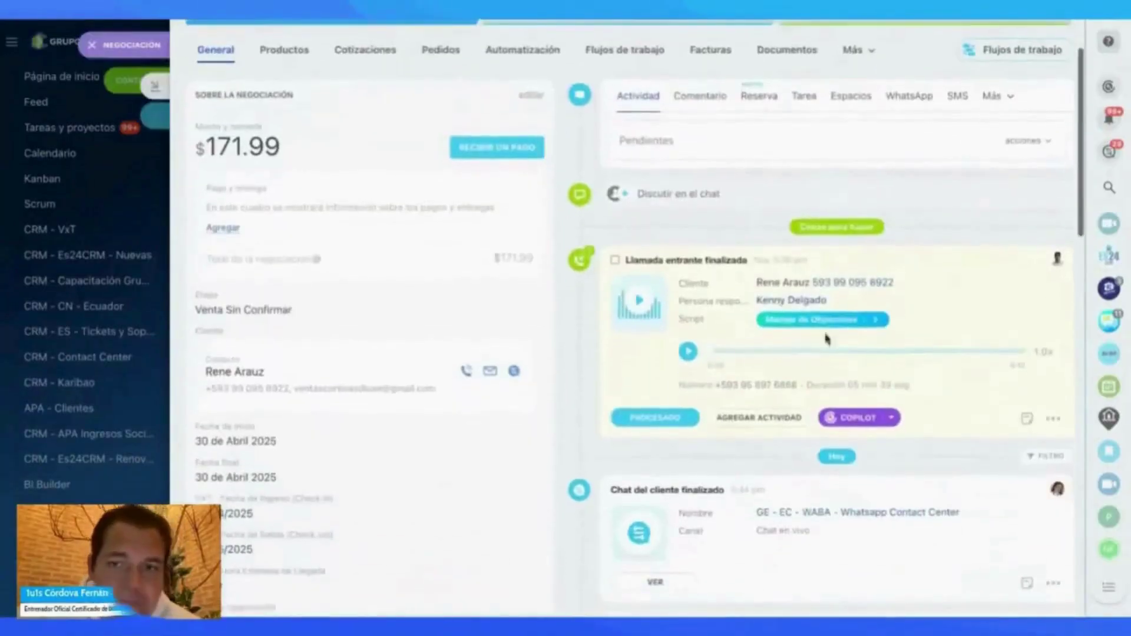
Step: Open CoPilot's evaluation of the finished incoming call in the deal timeline and show the scripts available for it
{"action": "left_click", "coordinate": [877, 320]}
{"action": "left_click", "coordinate": [782, 115]}
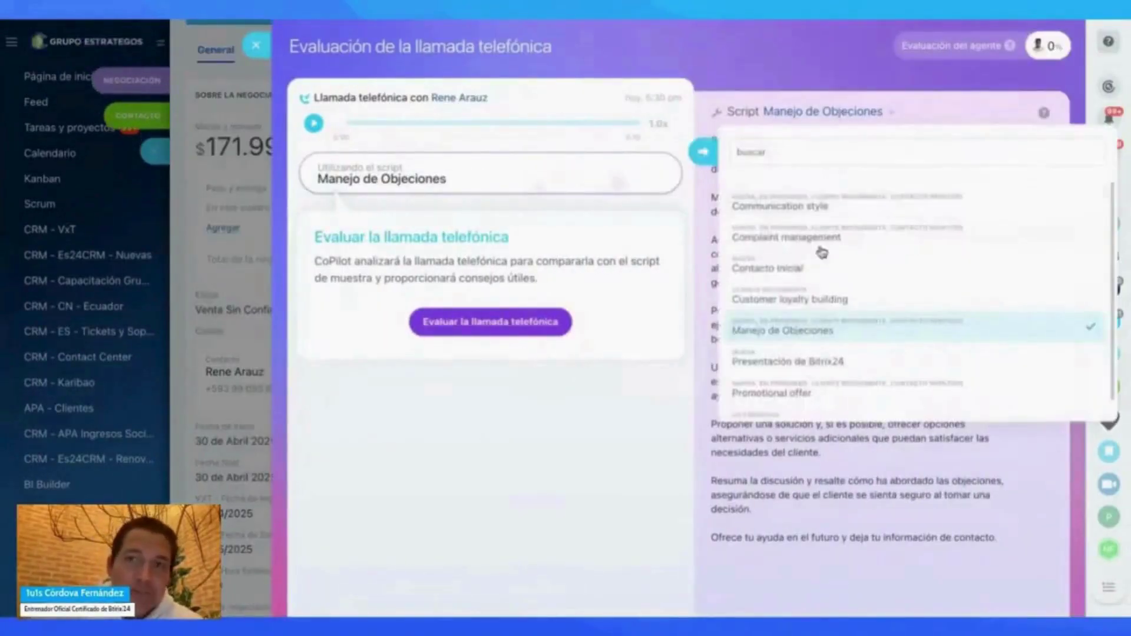
{"action": "scroll", "coordinate": [821, 274], "scroll_direction": "up", "scroll_amount": 1}
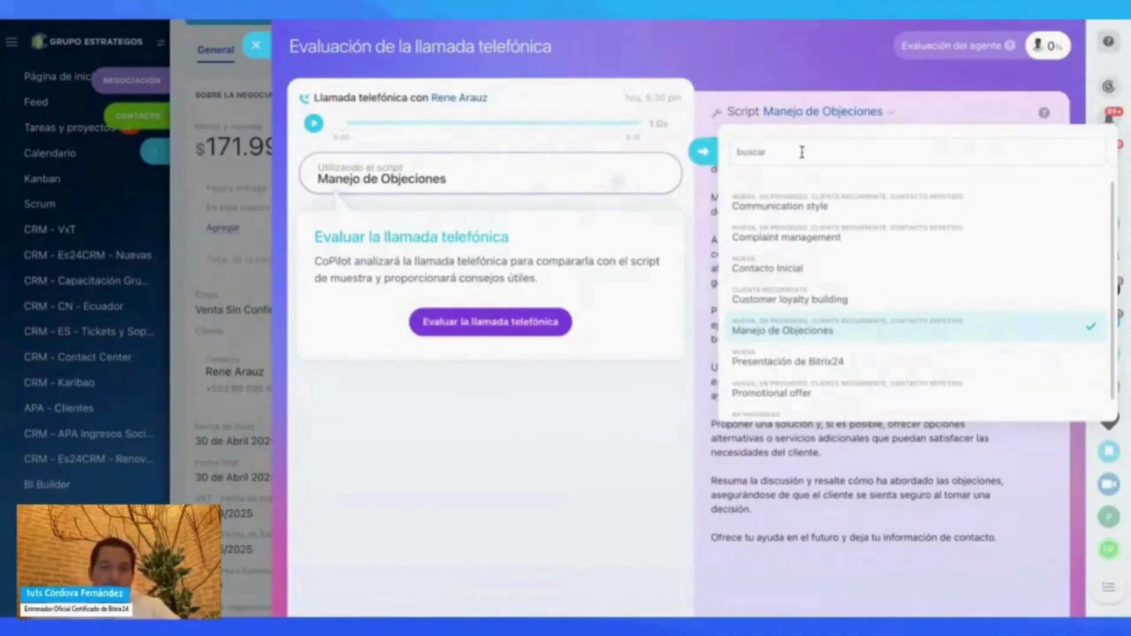
Step: Search the evaluation scripts for "Gestión de Reser", then close the call evaluation and the open deal and contact panels
{"action": "type", "text": "Gestión de Reno"}
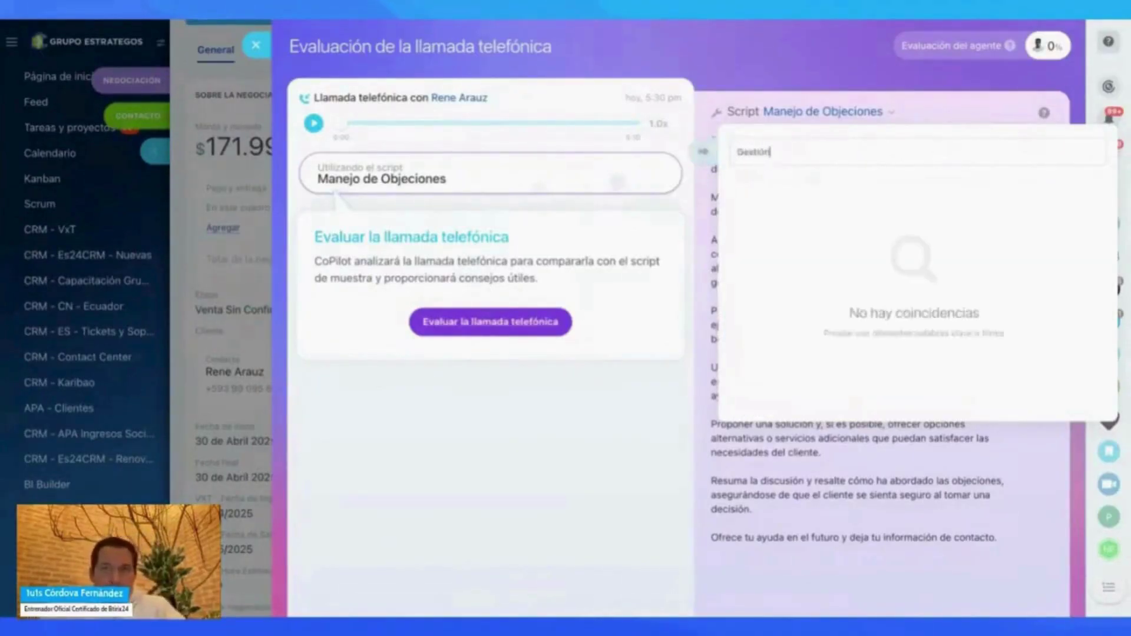
{"action": "left_click", "coordinate": [916, 110]}
{"action": "left_click", "coordinate": [895, 116]}
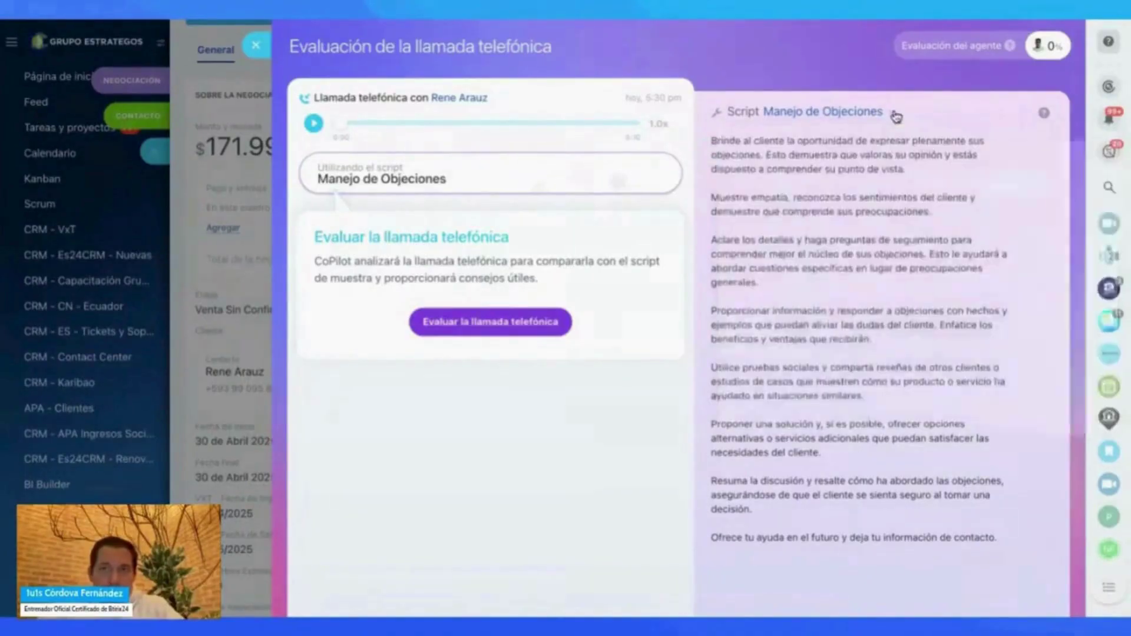
{"action": "left_click", "coordinate": [894, 113]}
{"action": "key", "text": "BackSpace"}
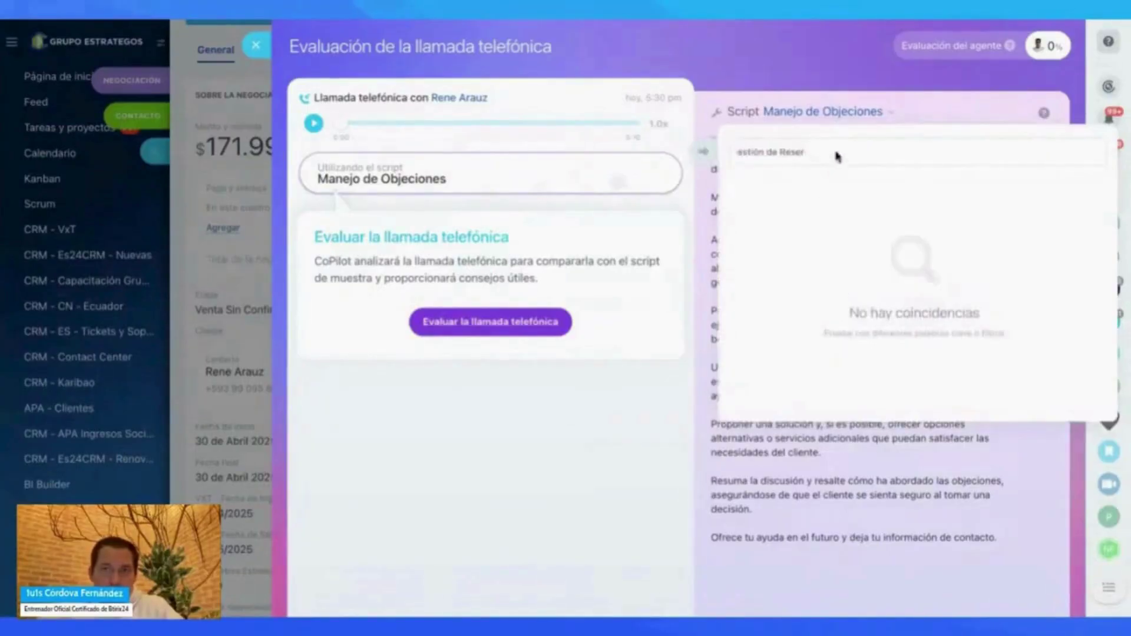
{"action": "key", "text": "Escape"}
{"action": "key", "text": "Escape"}
{"action": "key", "text": "Escape"}
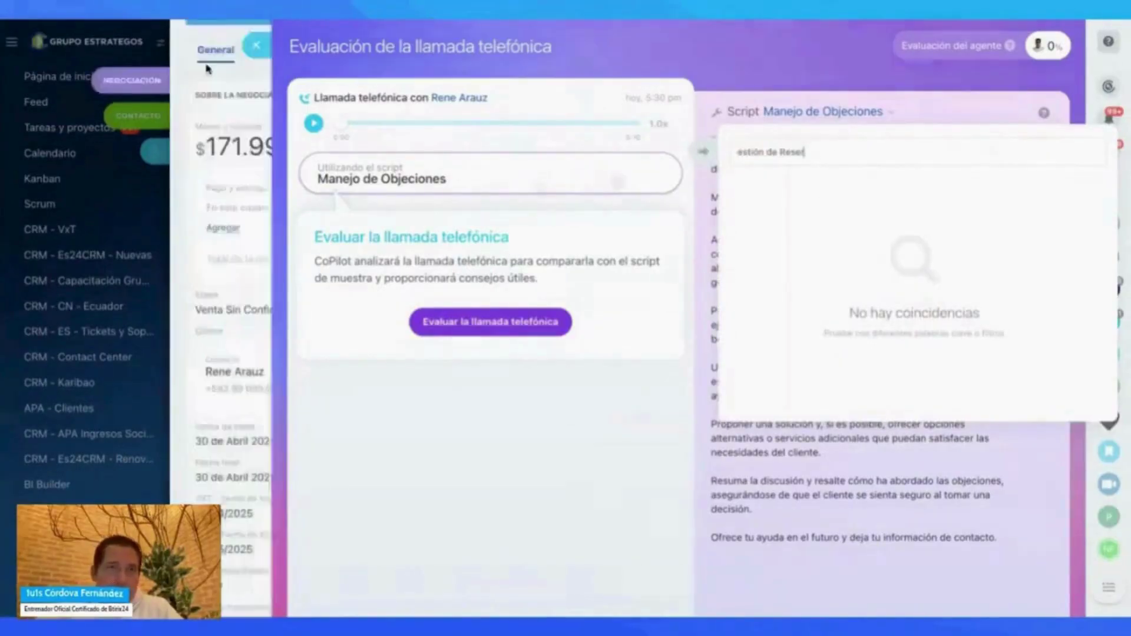
{"action": "key", "text": "Escape"}
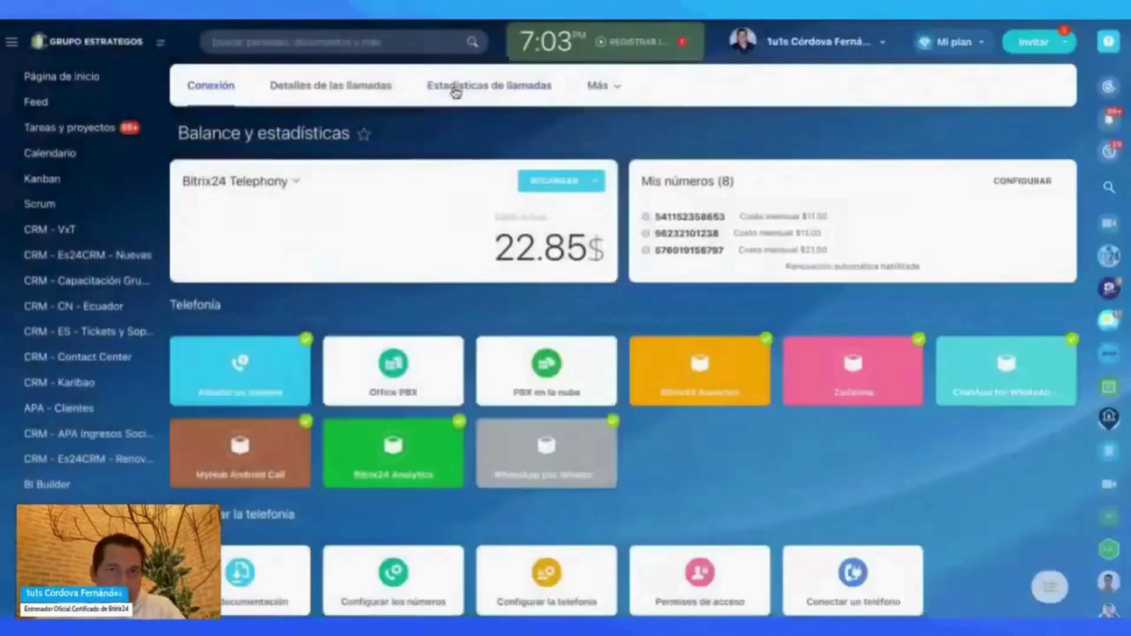
Step: Go to CRM - VxT and open the sales section's Análisis de voz y scripts de ventas con IA page
{"action": "left_click", "coordinate": [59, 236]}
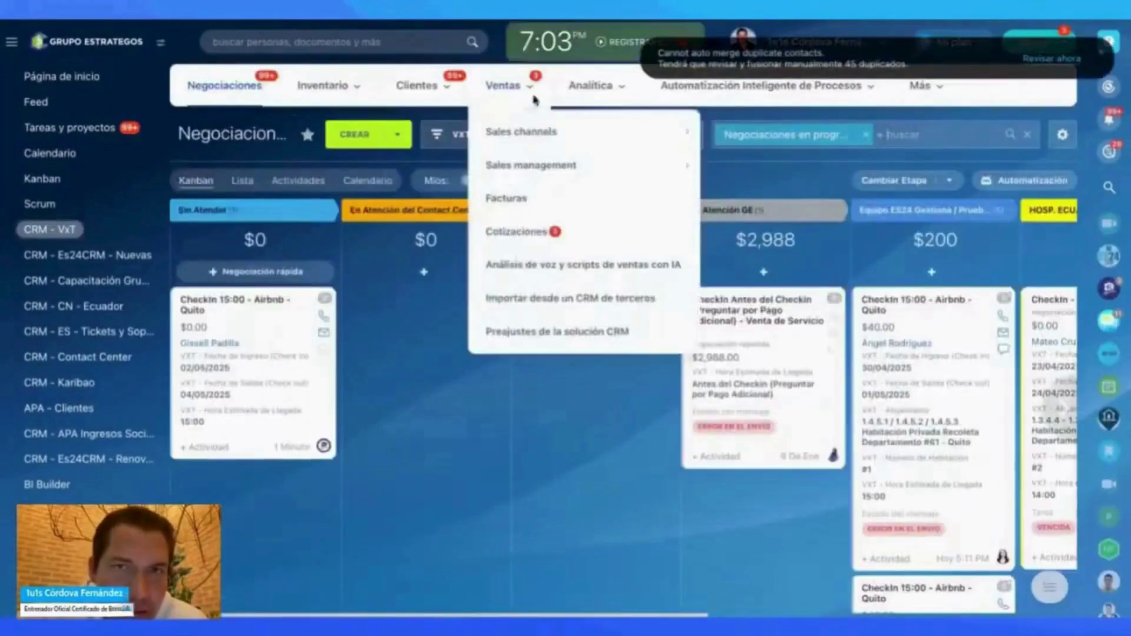
{"action": "mouse_move", "coordinate": [578, 95]}
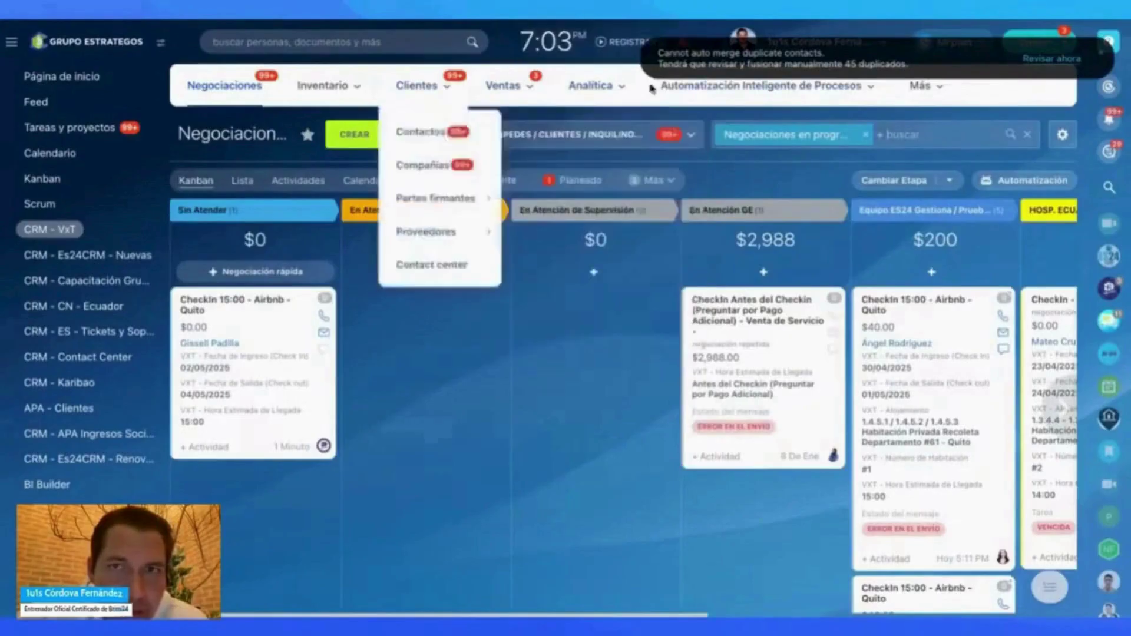
{"action": "mouse_move", "coordinate": [508, 89]}
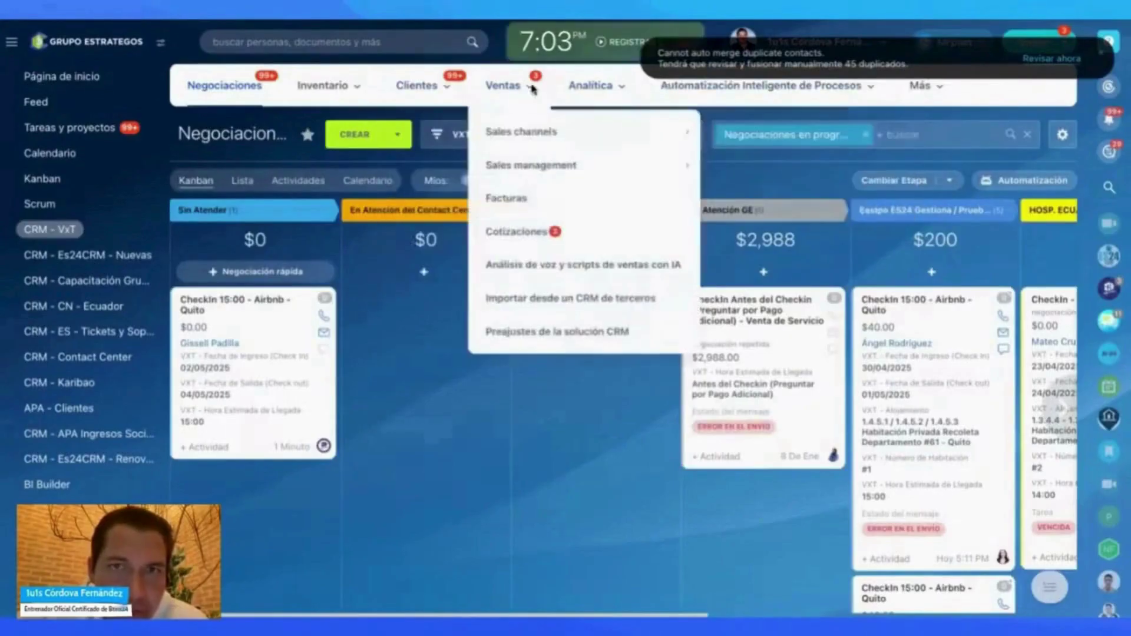
{"action": "left_click", "coordinate": [567, 266]}
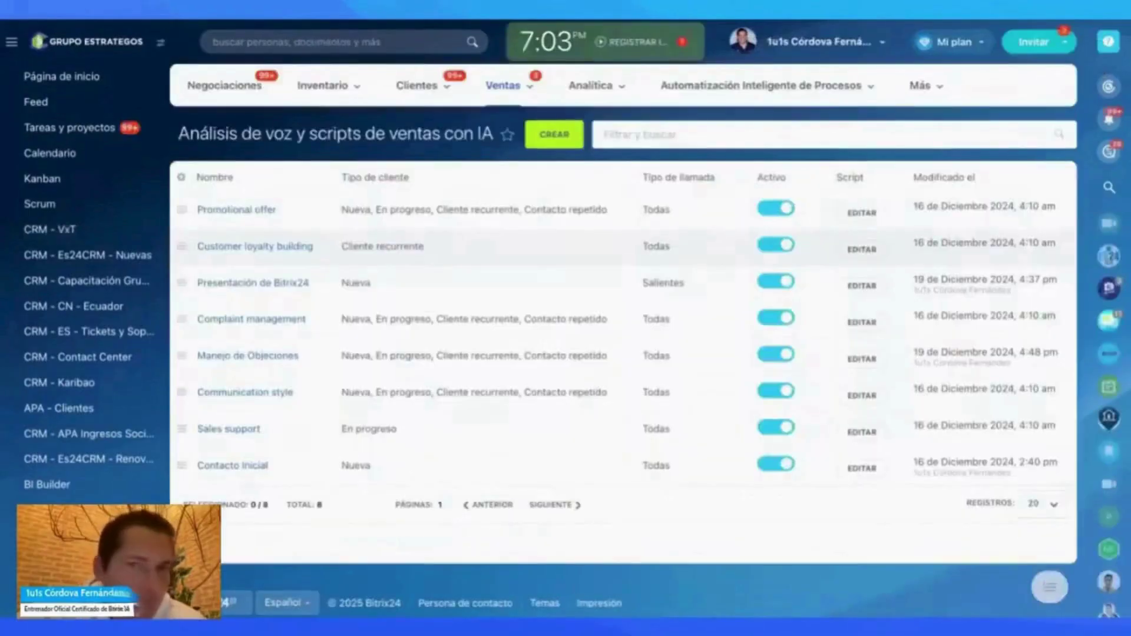
Step: Dismiss a blank new script, open the Promotional offer script and clear its entire call review text
{"action": "left_click", "coordinate": [548, 139]}
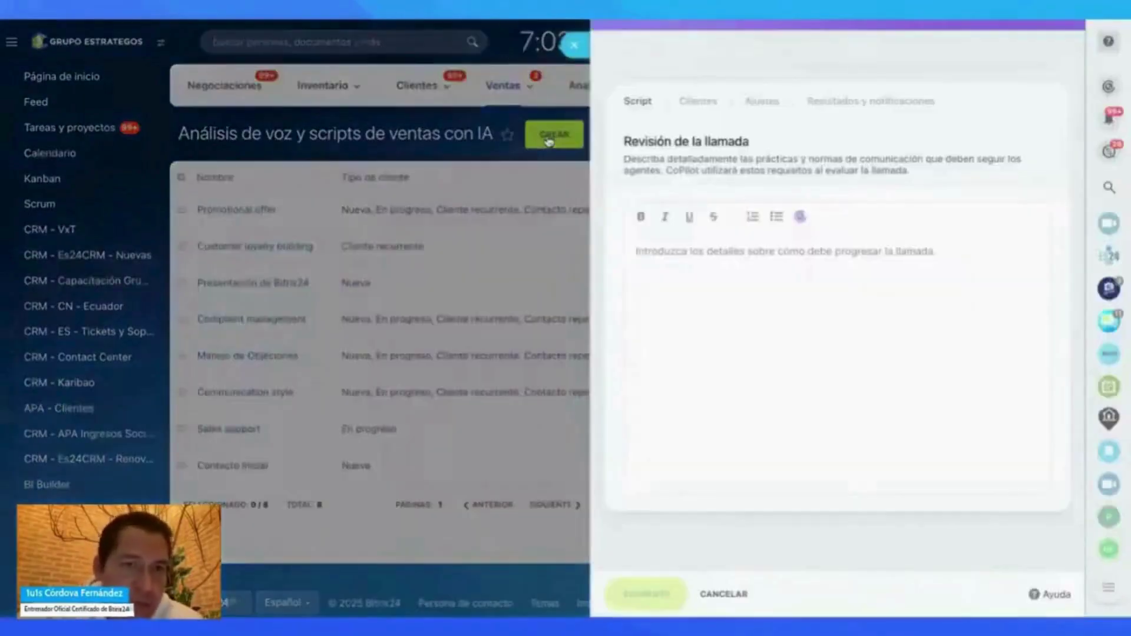
{"action": "left_click", "coordinate": [575, 46]}
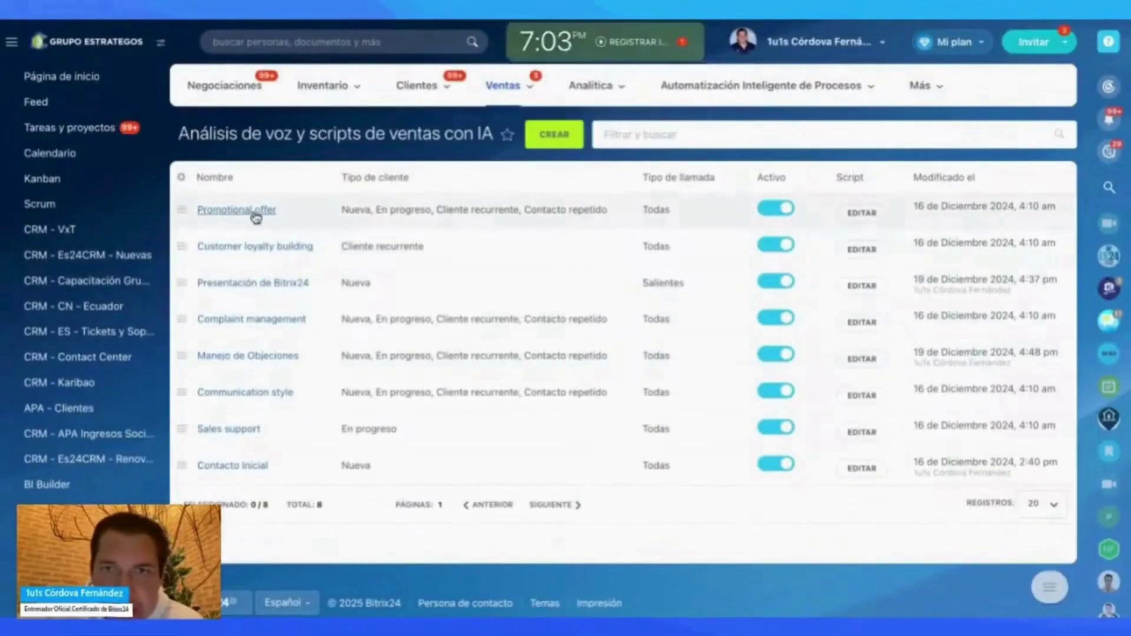
{"action": "left_click", "coordinate": [236, 209]}
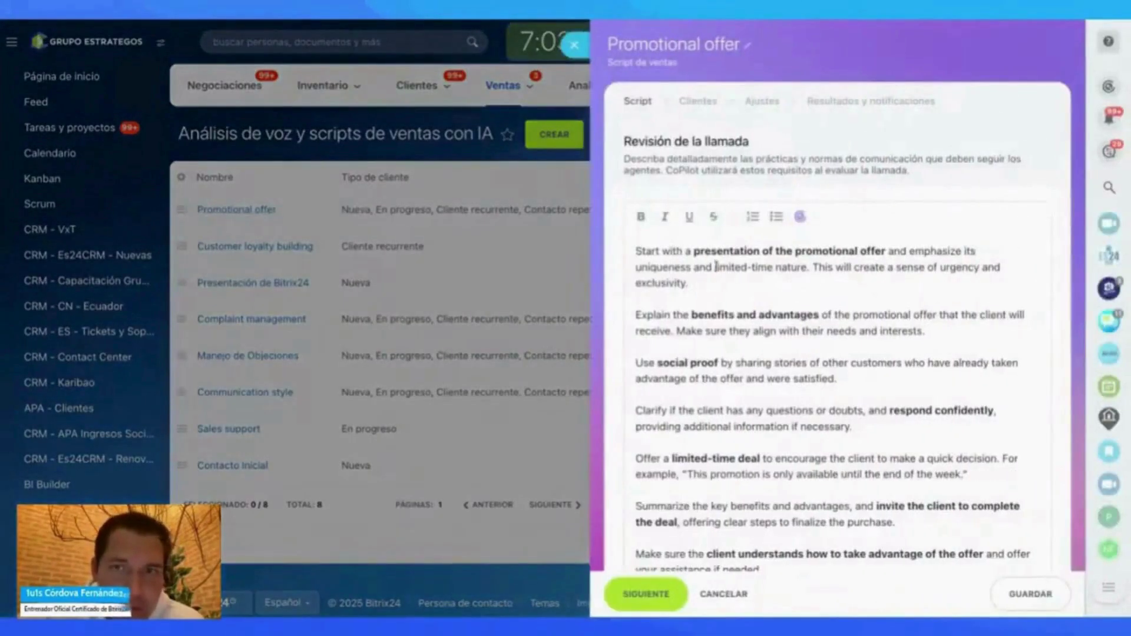
{"action": "key", "text": "ctrl+a"}
{"action": "key", "text": "BackSpace"}
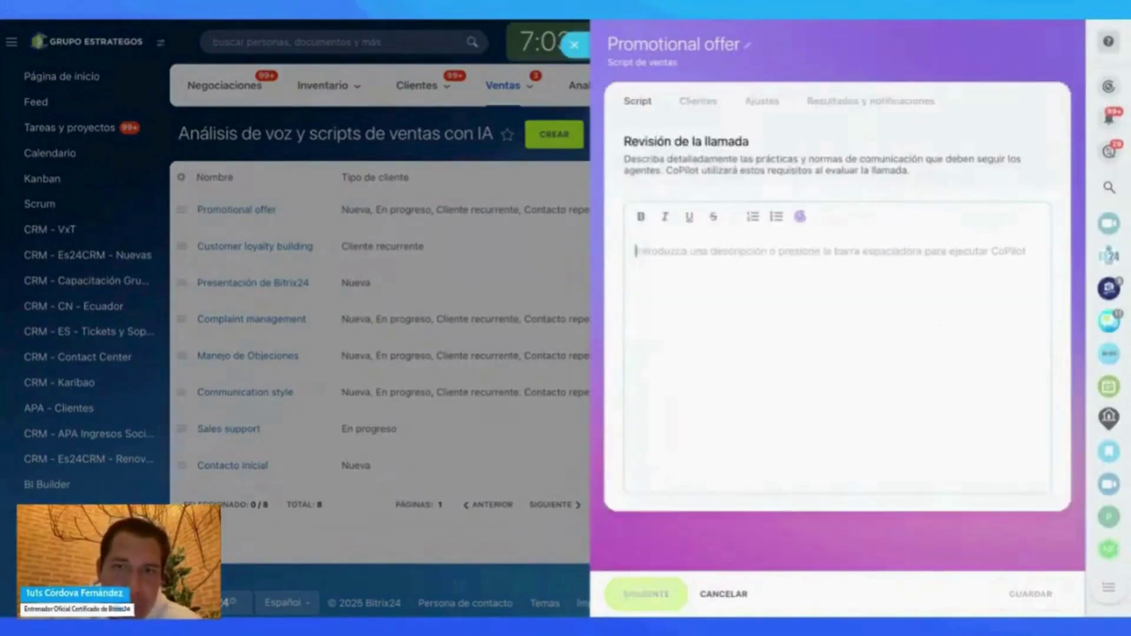
Step: Write a Spanish CoPilot prompt requesting a script for a lodging company's customer service advisor receiving calls from guests with Airbnb, Booking or direct reservations
{"action": "left_click", "coordinate": [801, 218]}
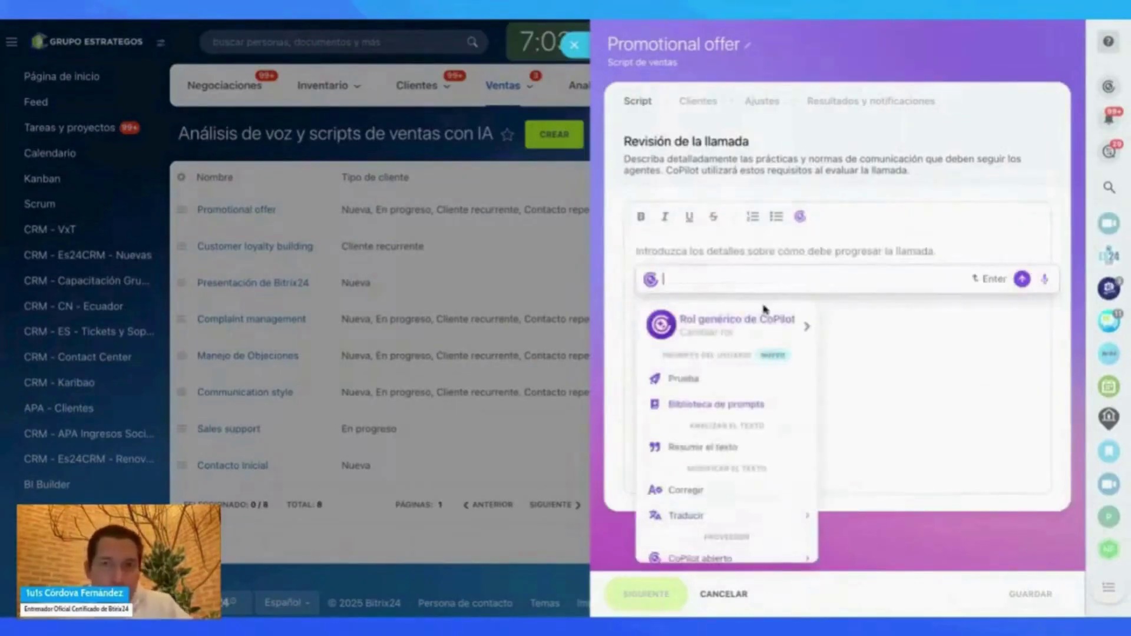
{"action": "type", "text": "Ármame un Sc"}
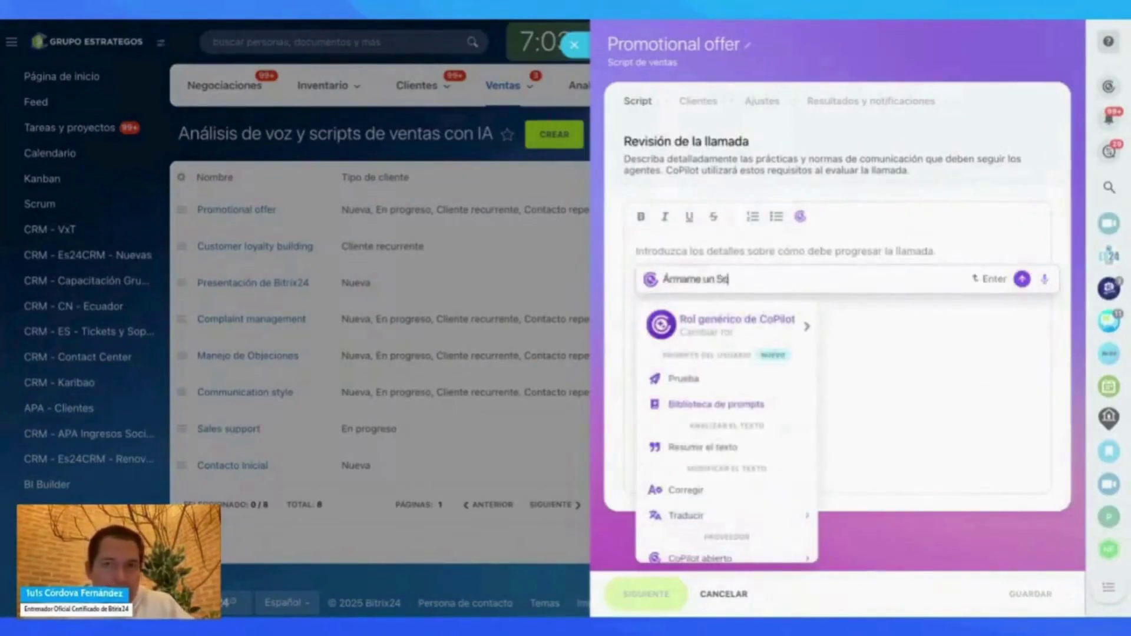
{"action": "type", "text": "ript en"}
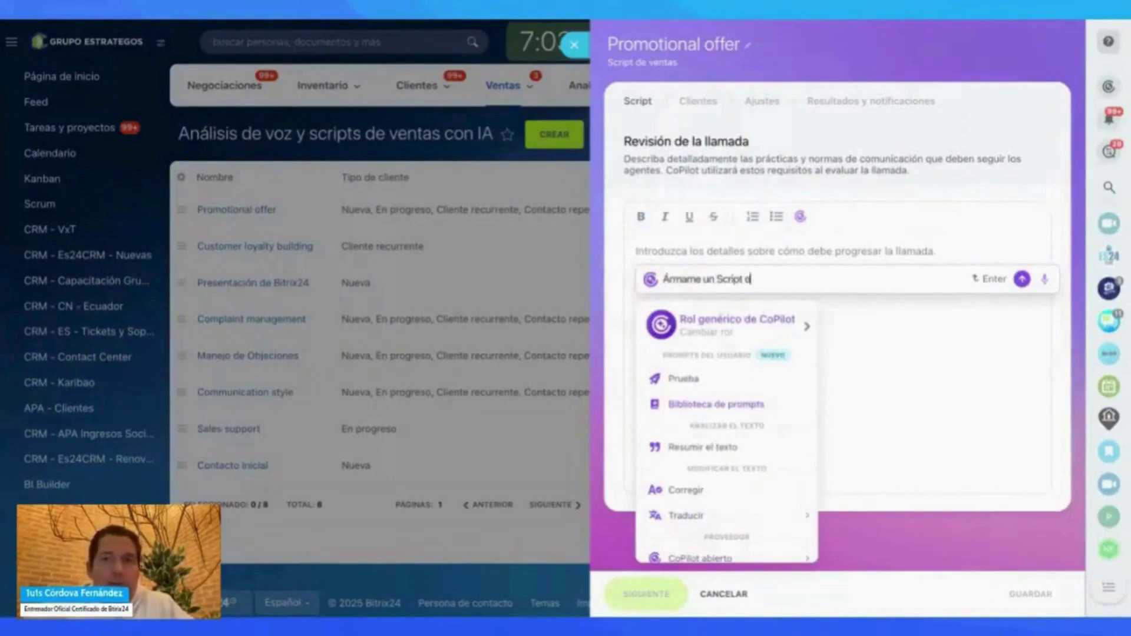
{"action": "type", "text": " todo lo que d"}
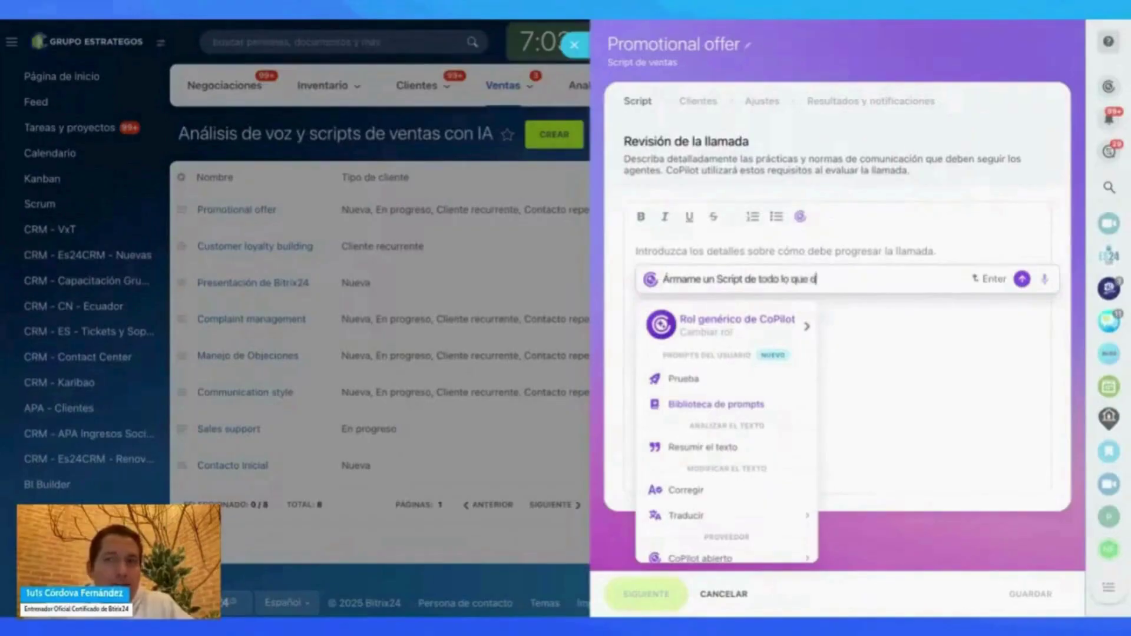
{"action": "type", "text": "eben"}
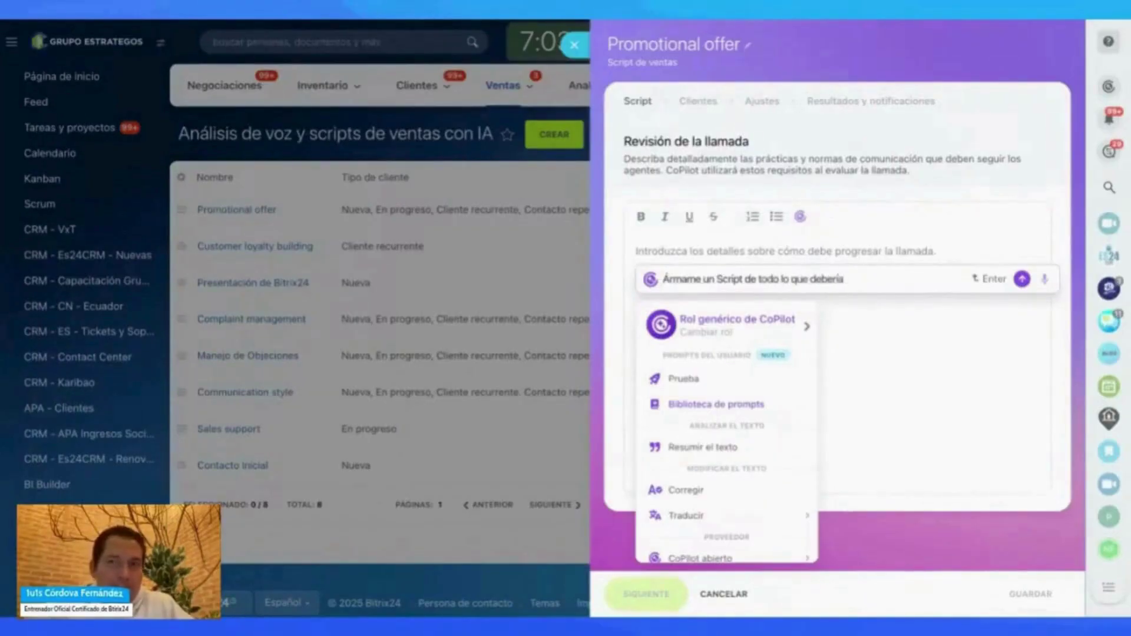
{"action": "type", "text": " cumplir un"}
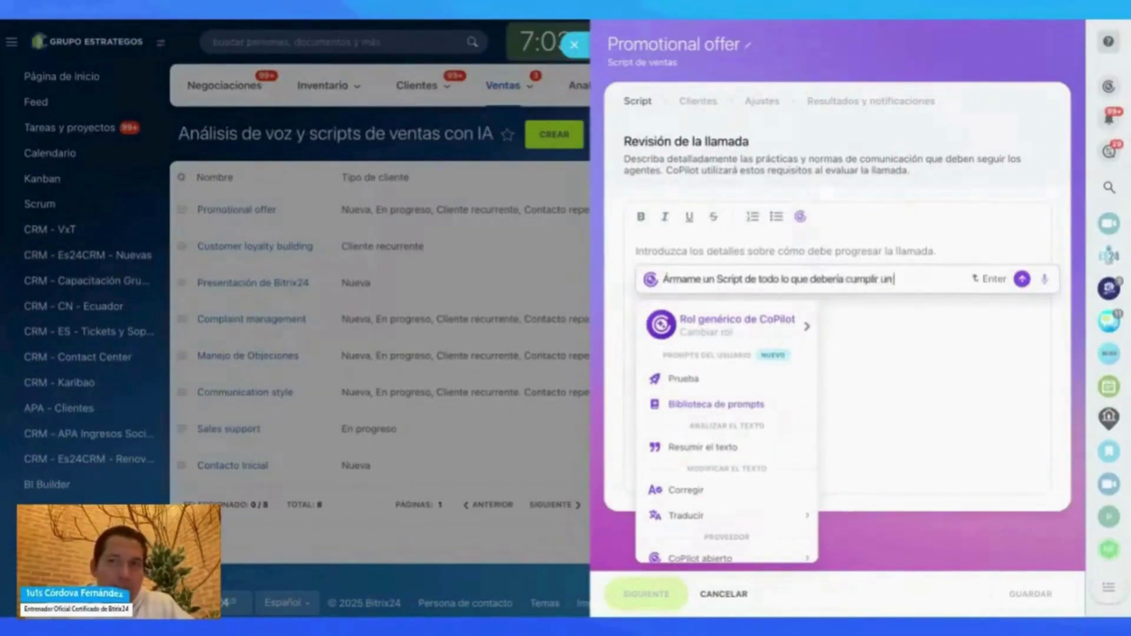
{"action": "type", "text": " asesor de ser"}
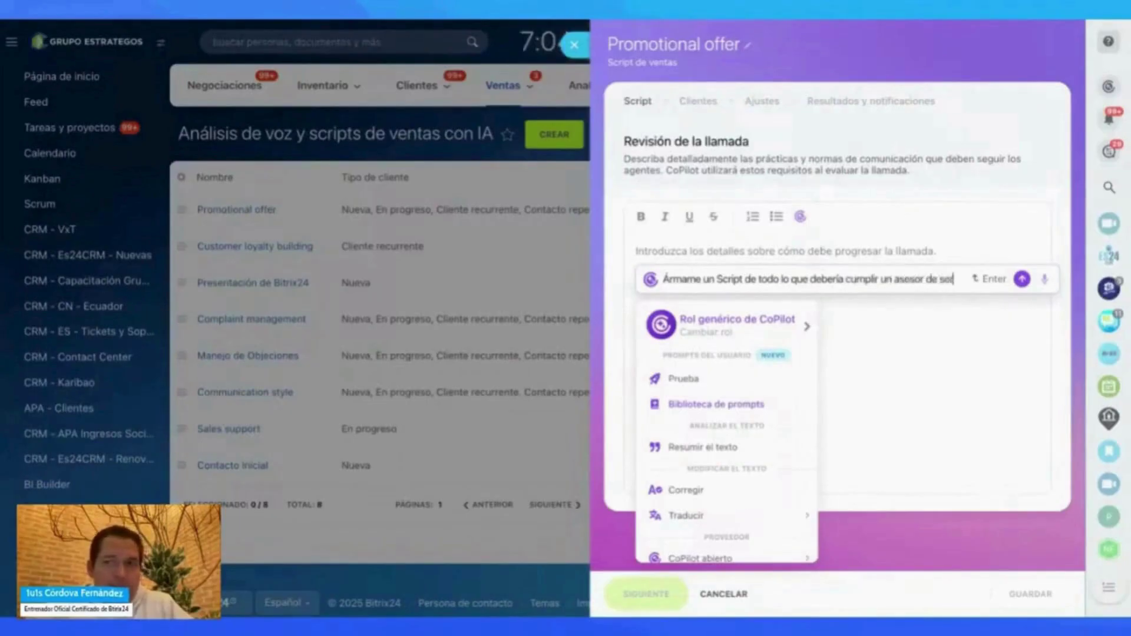
{"action": "type", "text": "vicio al cliente de n"}
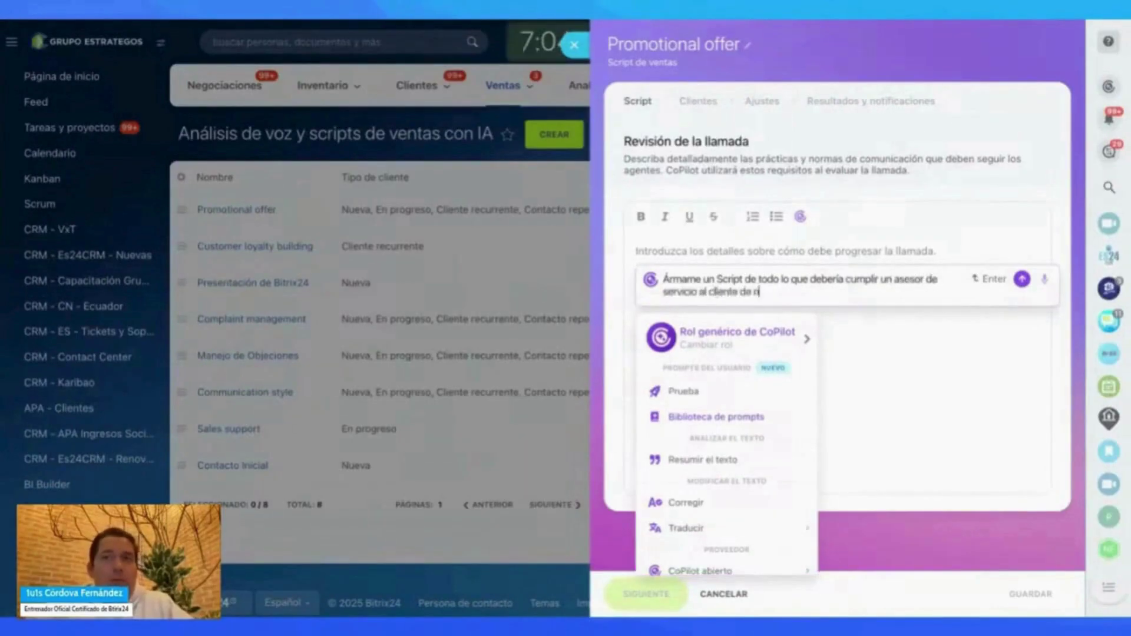
{"action": "type", "text": "uestra empresa de aloj"}
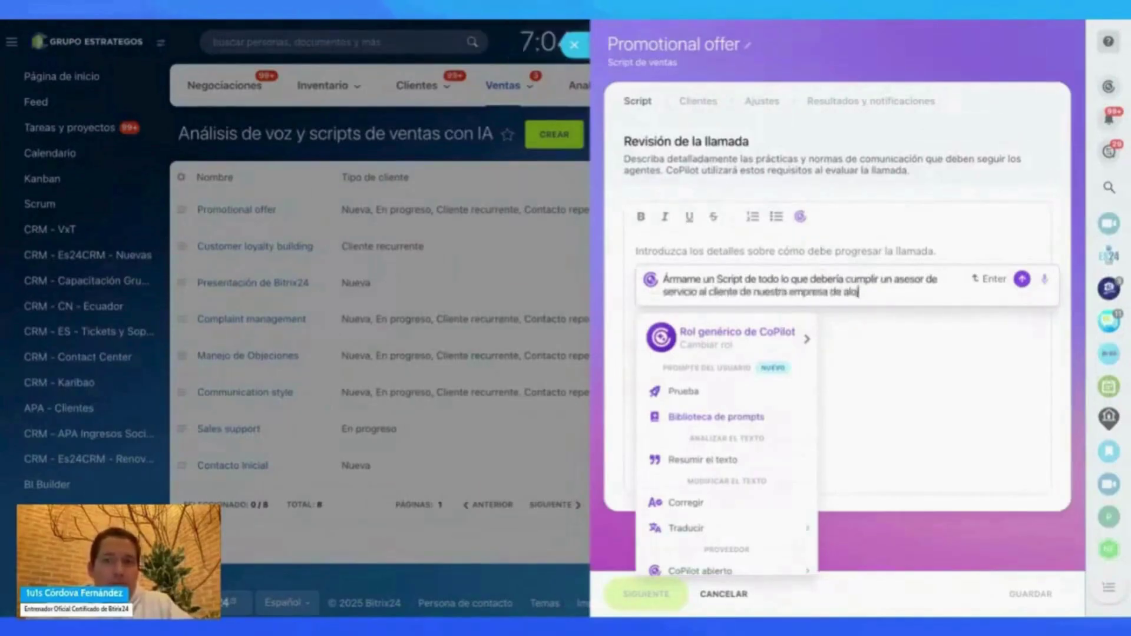
{"action": "type", "text": "amientos cuando recib"}
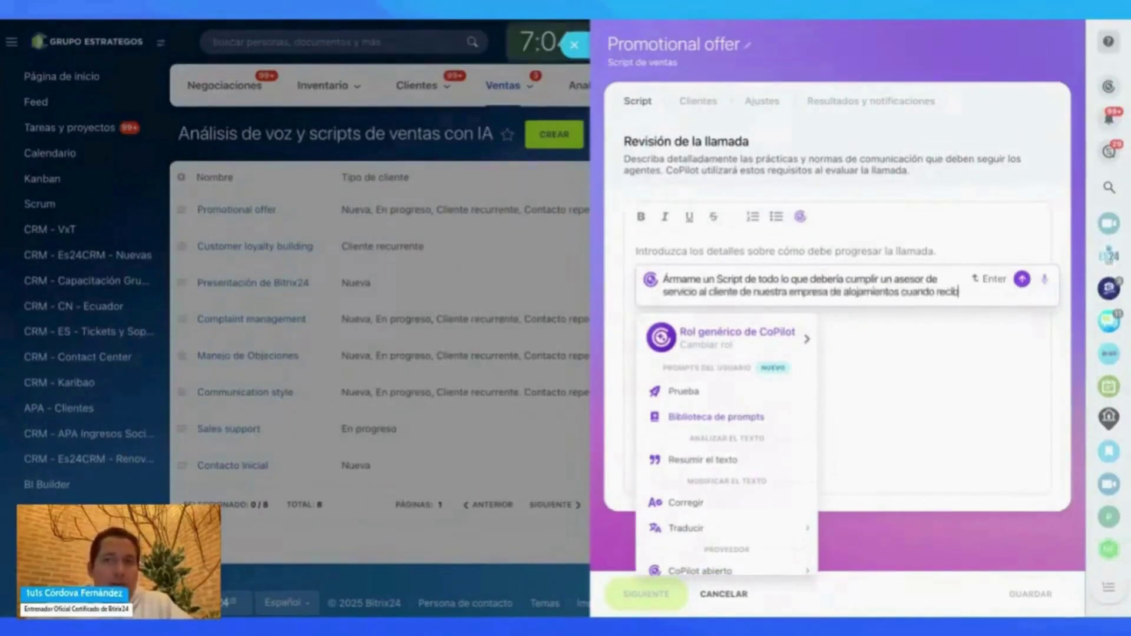
{"action": "type", "text": "e una llamada de una p"}
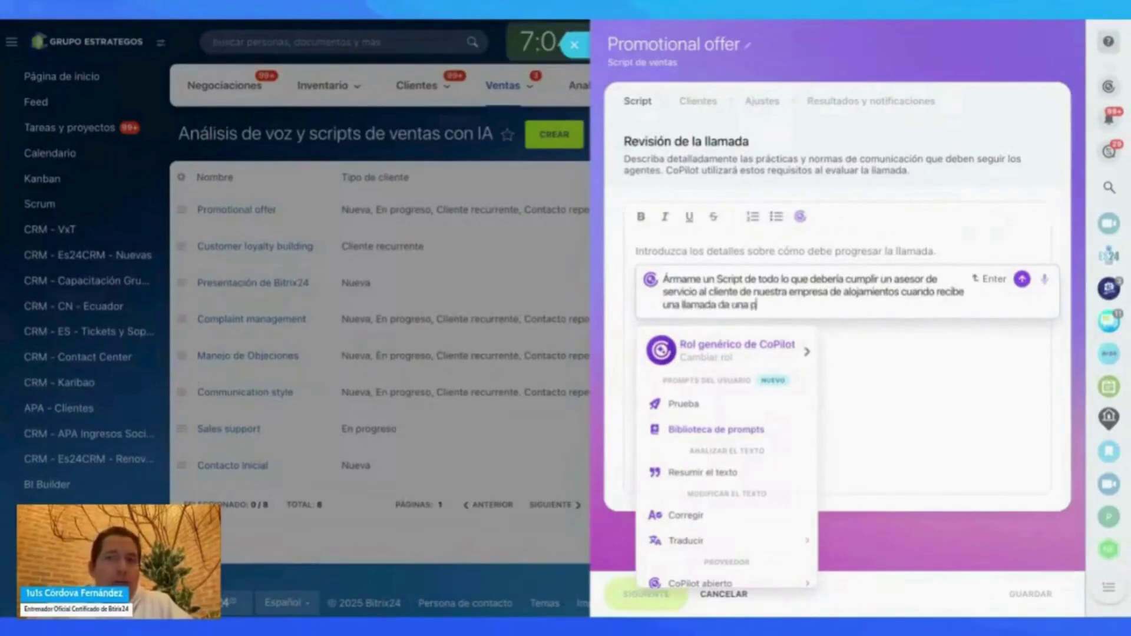
{"action": "type", "text": "ersona que"}
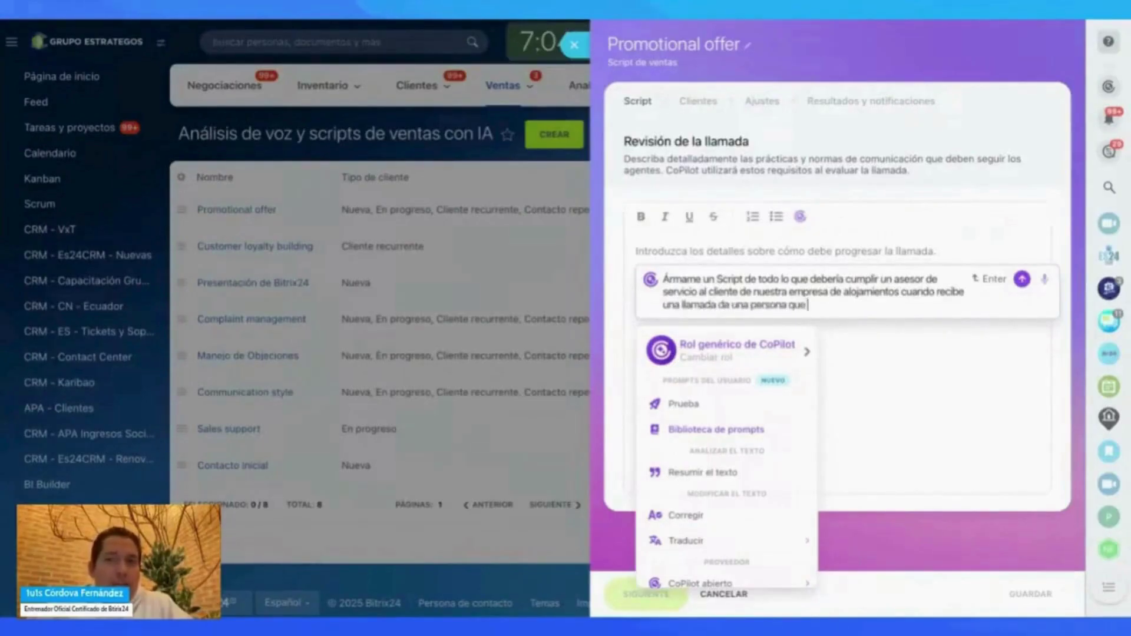
{"action": "type", "text": " ha realizado una re"}
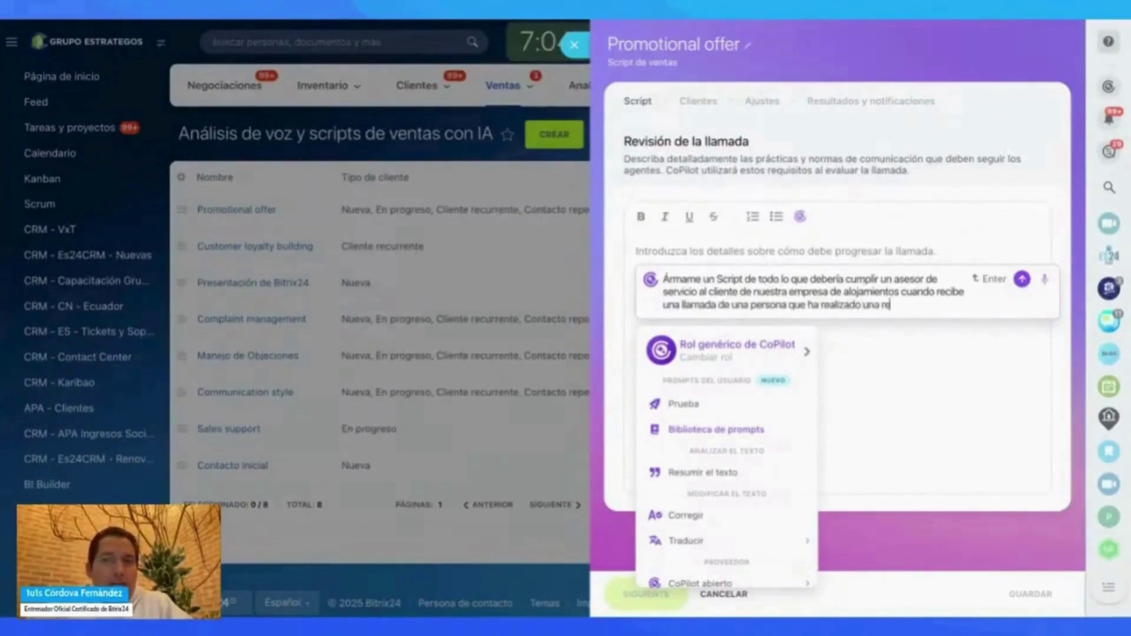
{"action": "type", "text": "servación"}
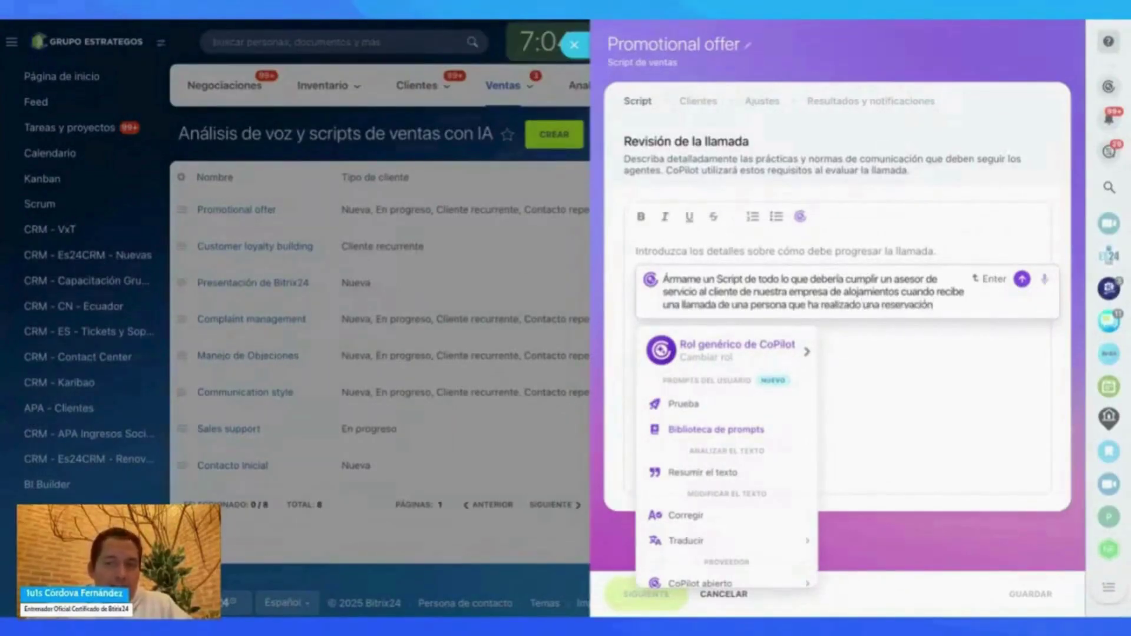
{"action": "type", "text": " en nuestro"}
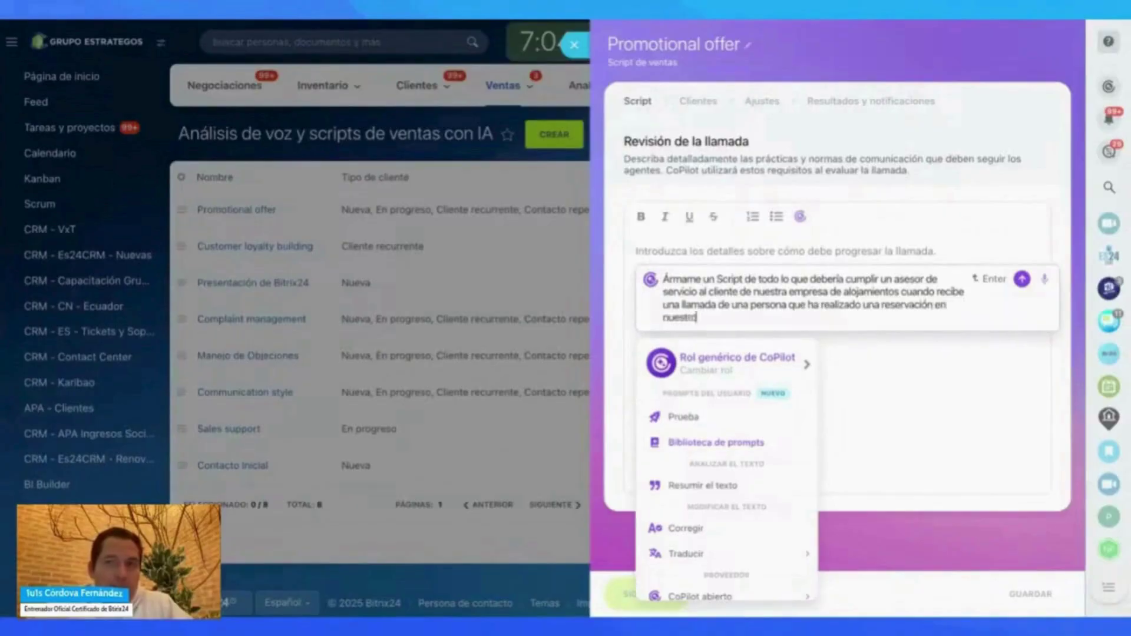
{"action": "type", "text": "s alojamientos. La"}
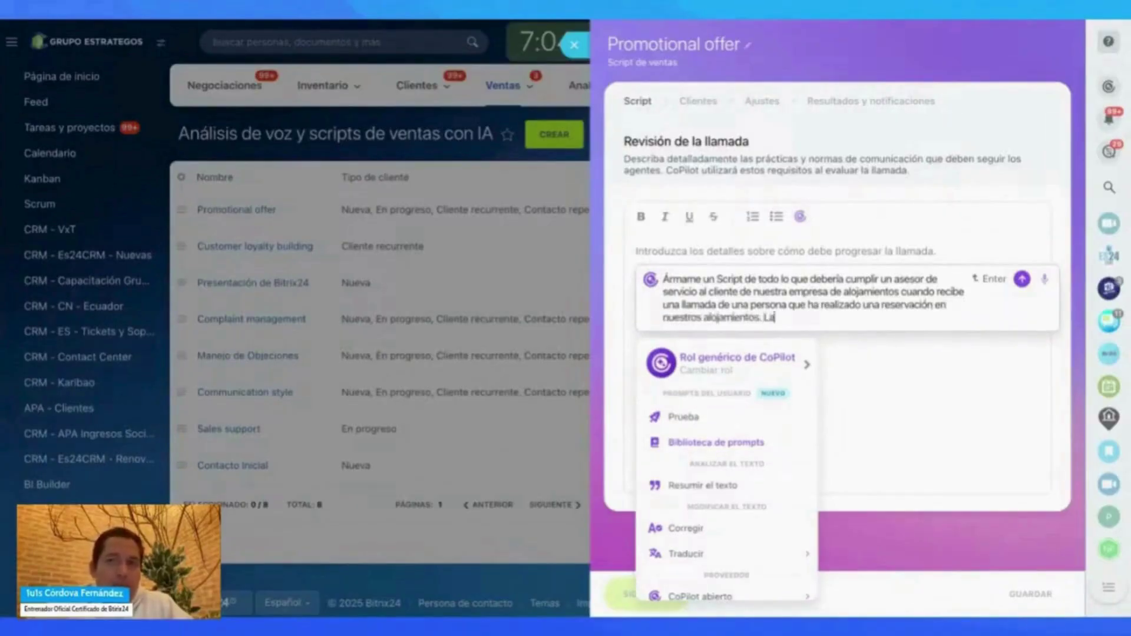
{"action": "type", "text": "s reservacione"}
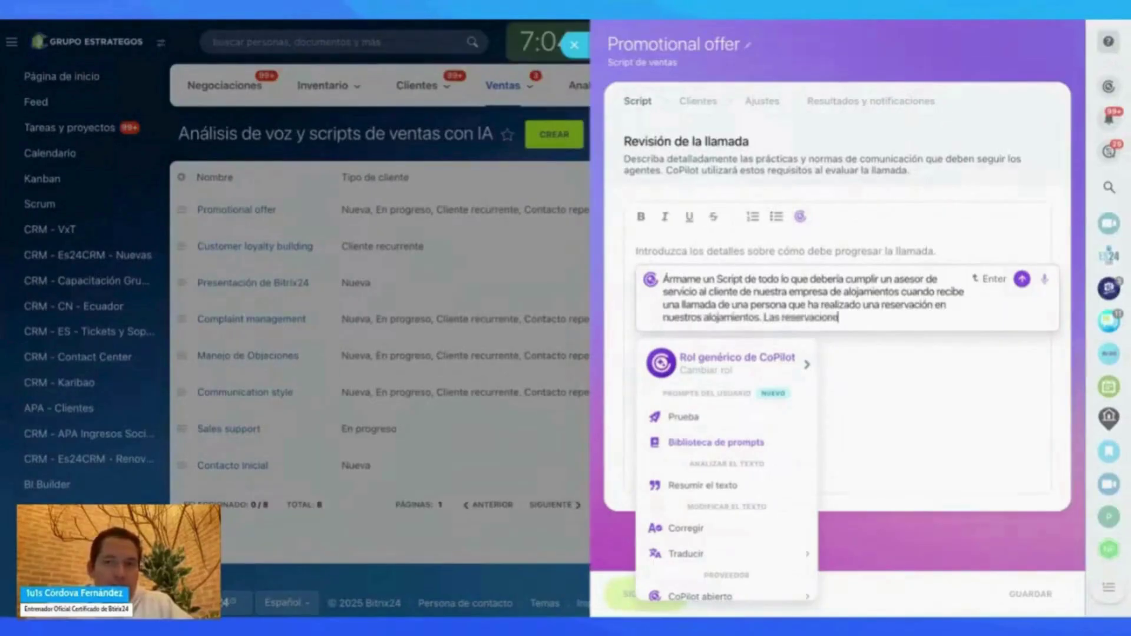
{"action": "type", "text": "s pueden ser por A"}
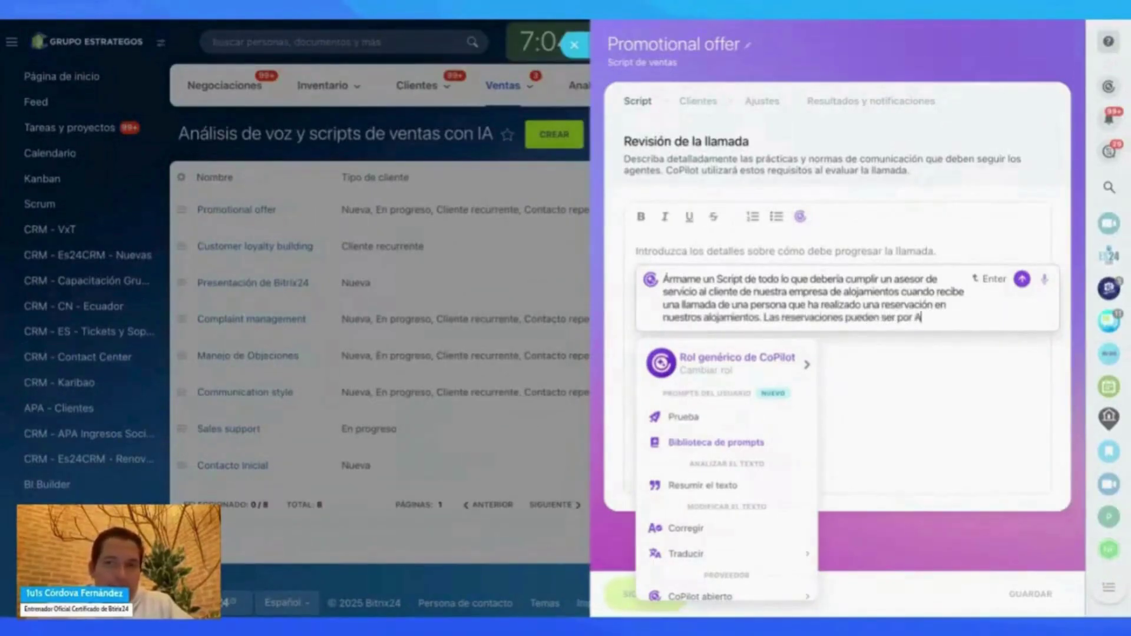
{"action": "type", "text": "irbnb, Bookin"}
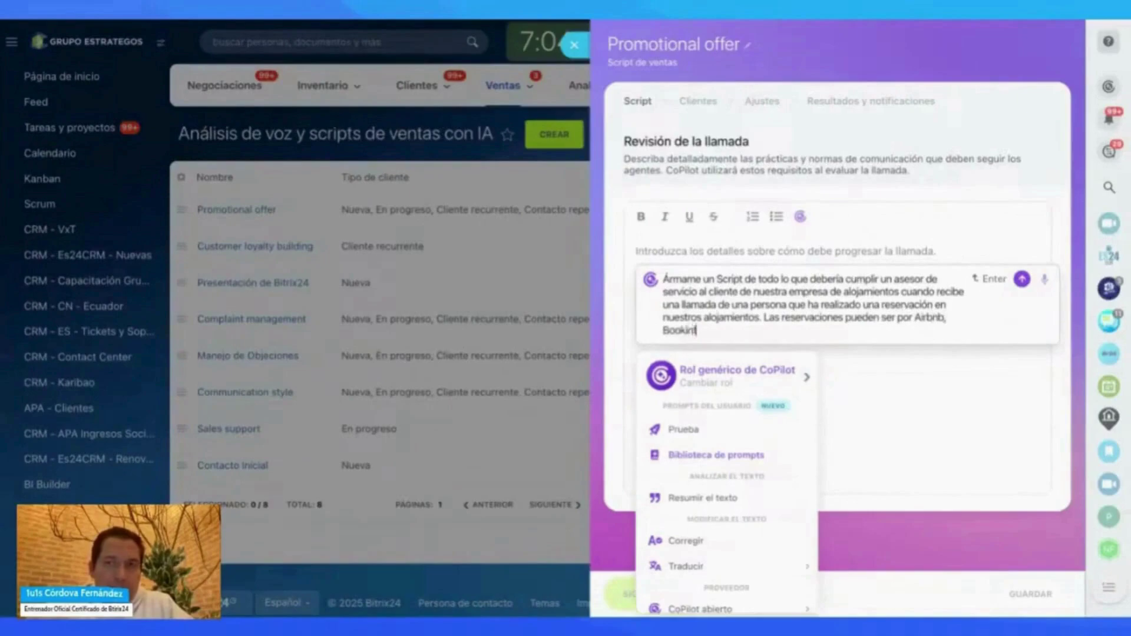
{"action": "type", "text": "irectas"}
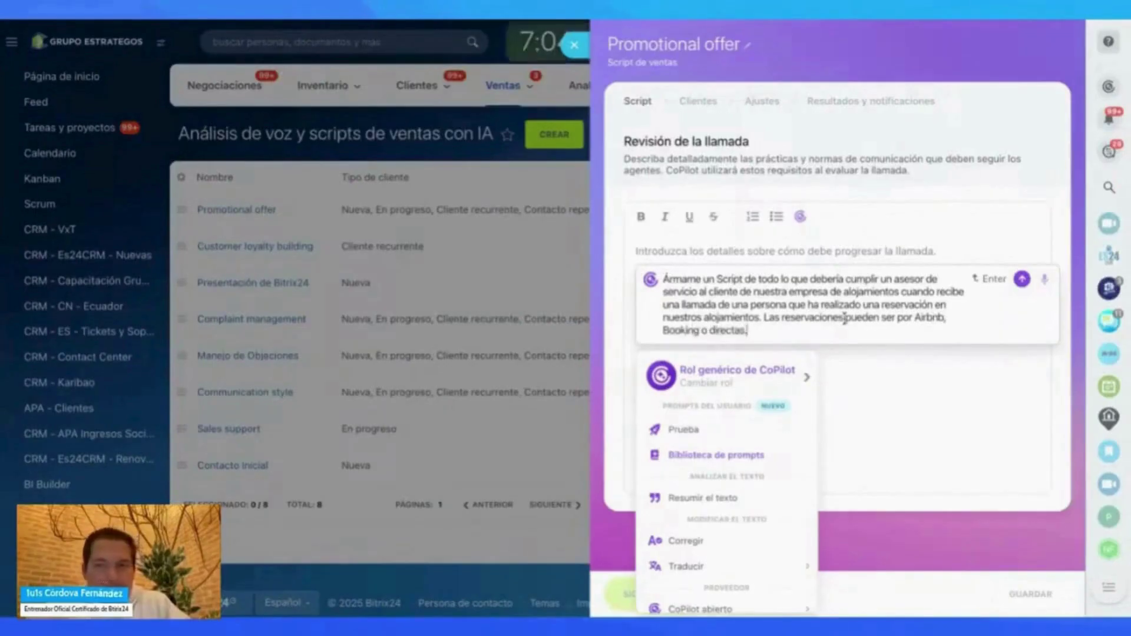
Step: Add the company name ViajoPorTrabajo.com to the CoPilot prompt, generate the script, read it to the end and dismiss it
{"action": "type", "text": ". La"}
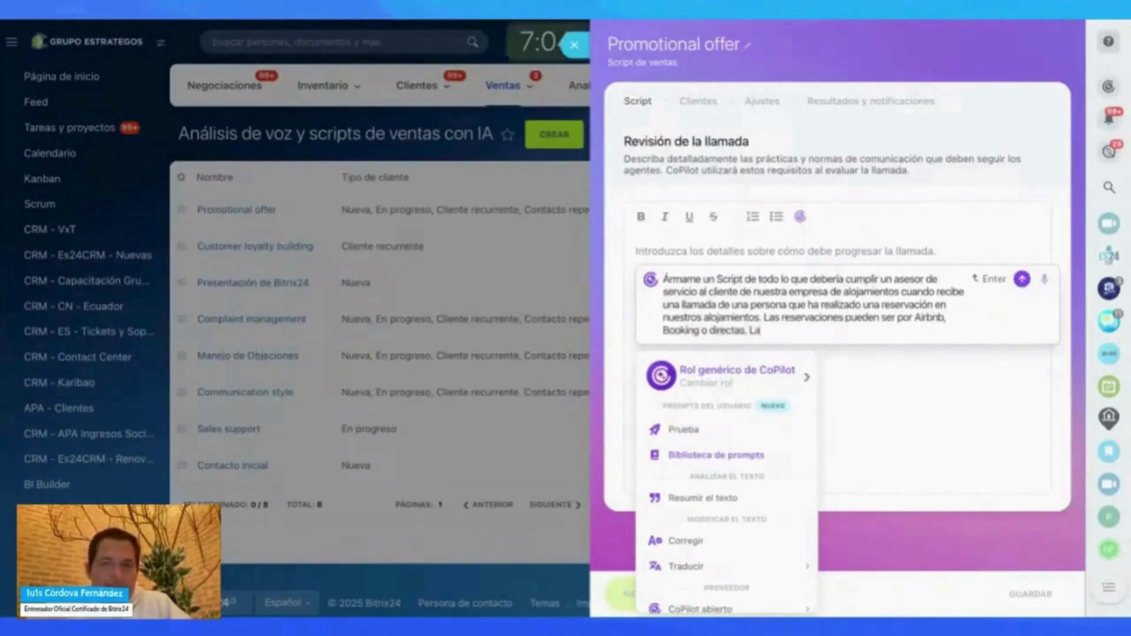
{"action": "type", "text": " empresa se l"}
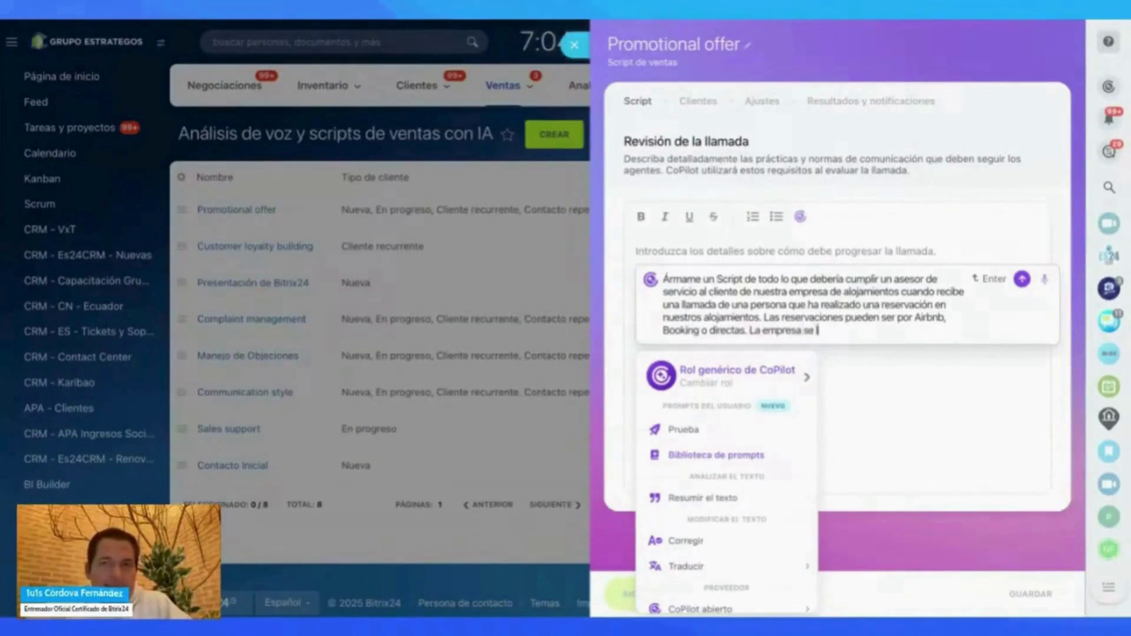
{"action": "type", "text": "lama ViajoPorT"}
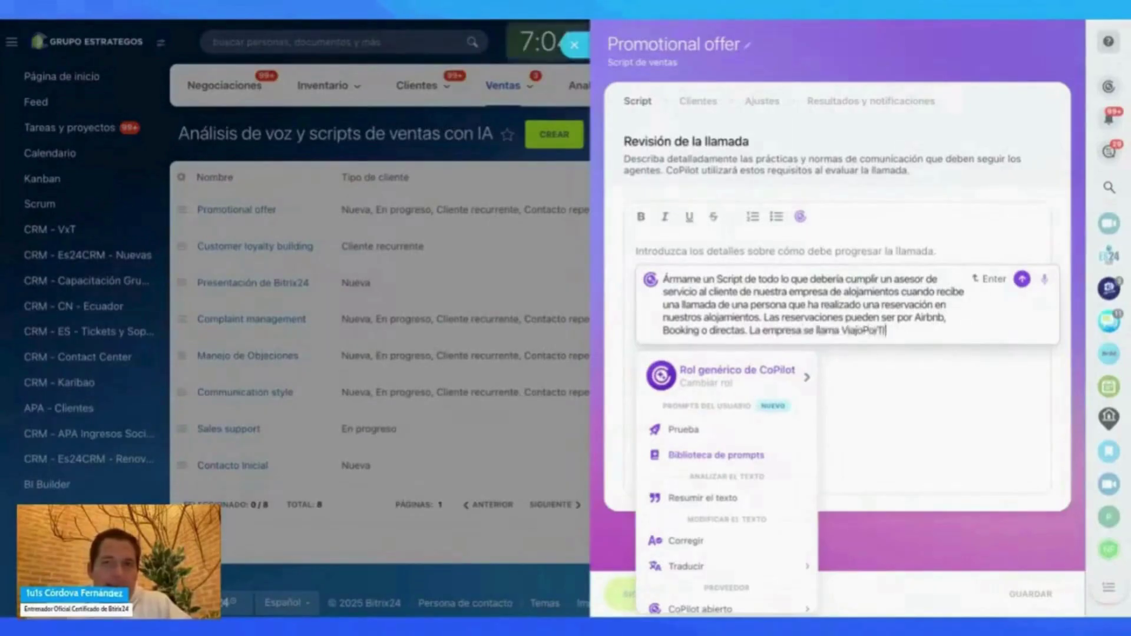
{"action": "type", "text": "rabajo.com"}
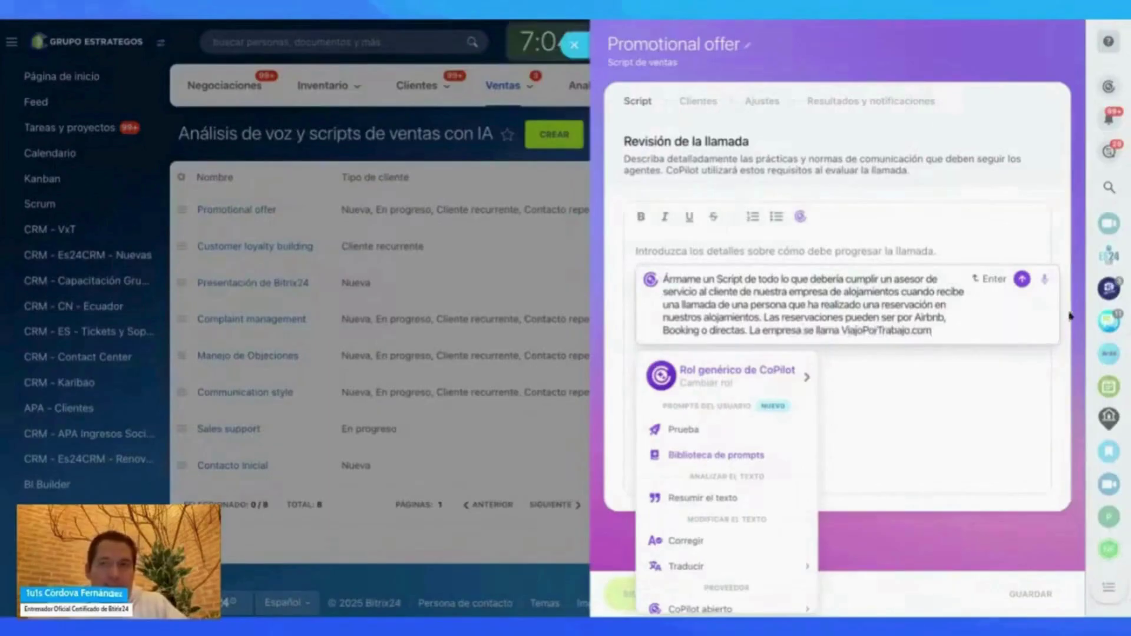
{"action": "left_click", "coordinate": [1022, 281]}
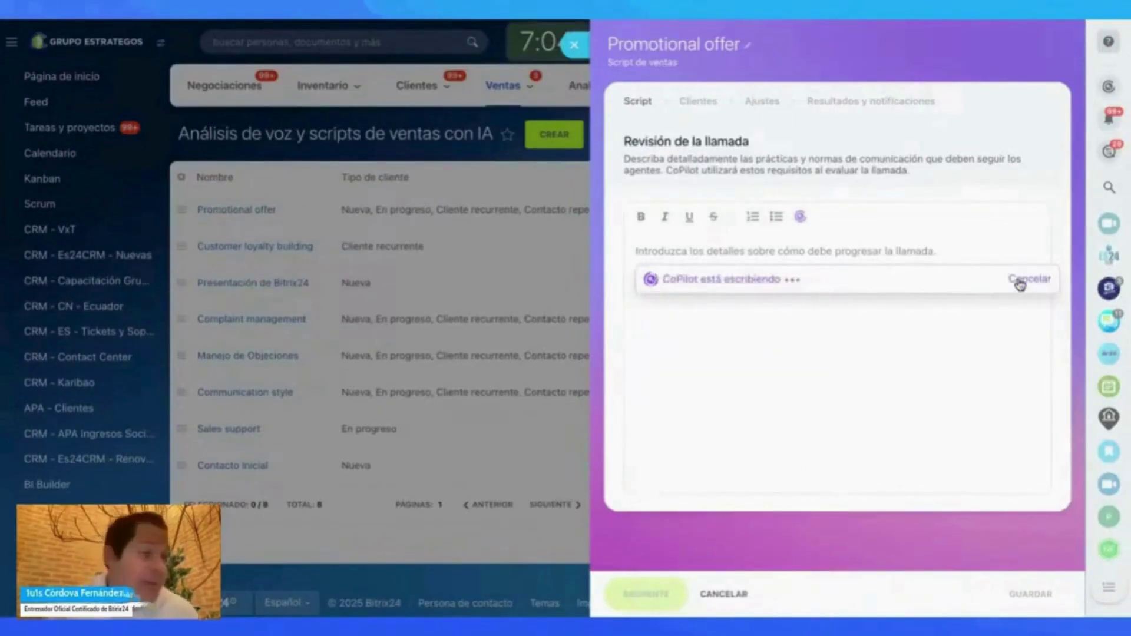
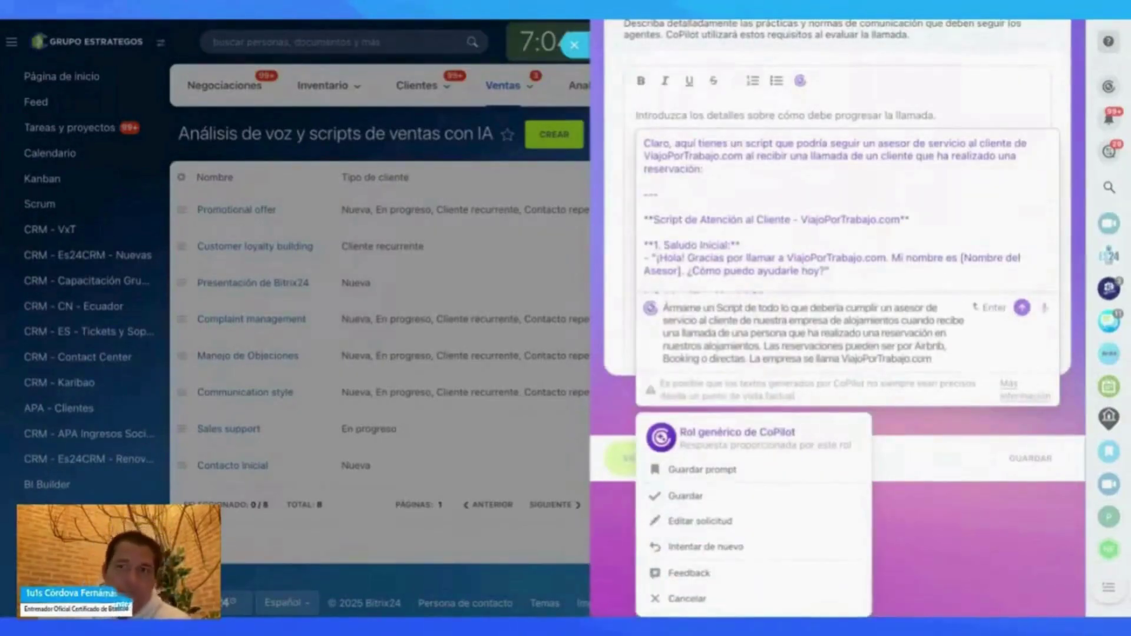
{"action": "scroll", "coordinate": [908, 269], "scroll_direction": "down", "scroll_amount": 3}
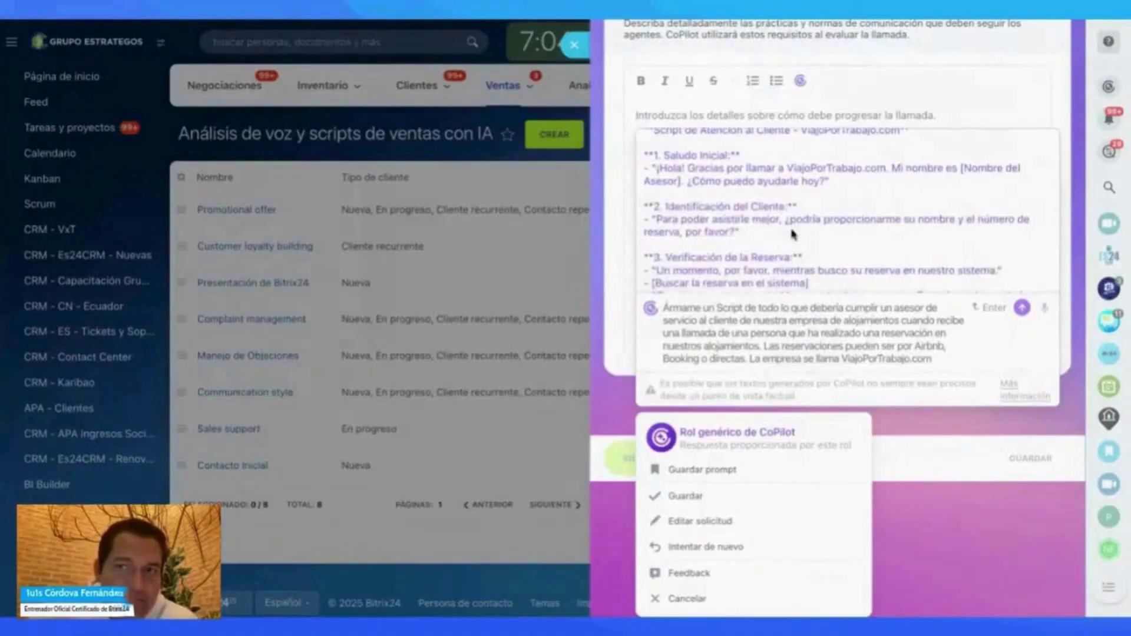
{"action": "scroll", "coordinate": [793, 234], "scroll_direction": "down", "scroll_amount": 8}
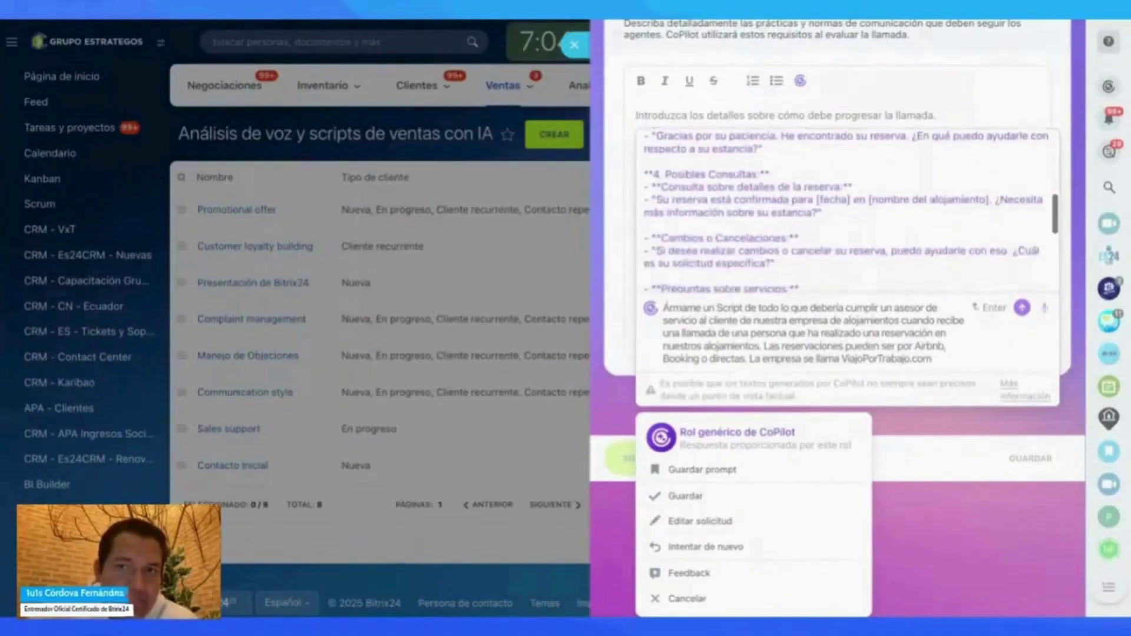
{"action": "scroll", "coordinate": [737, 262], "scroll_direction": "down", "scroll_amount": 8}
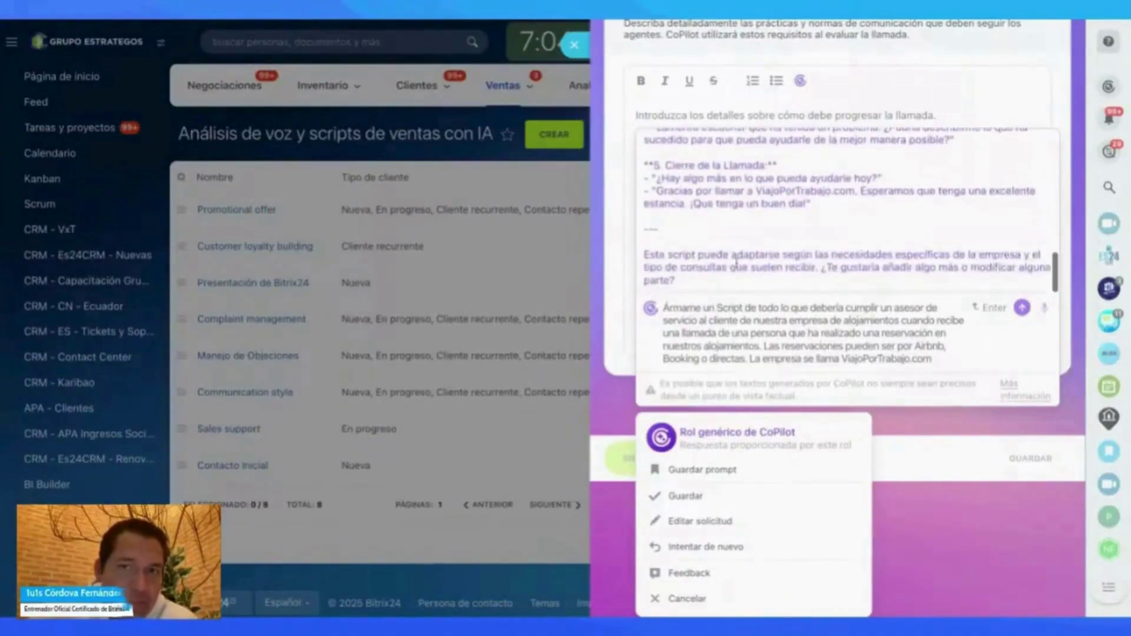
{"action": "left_click", "coordinate": [616, 311]}
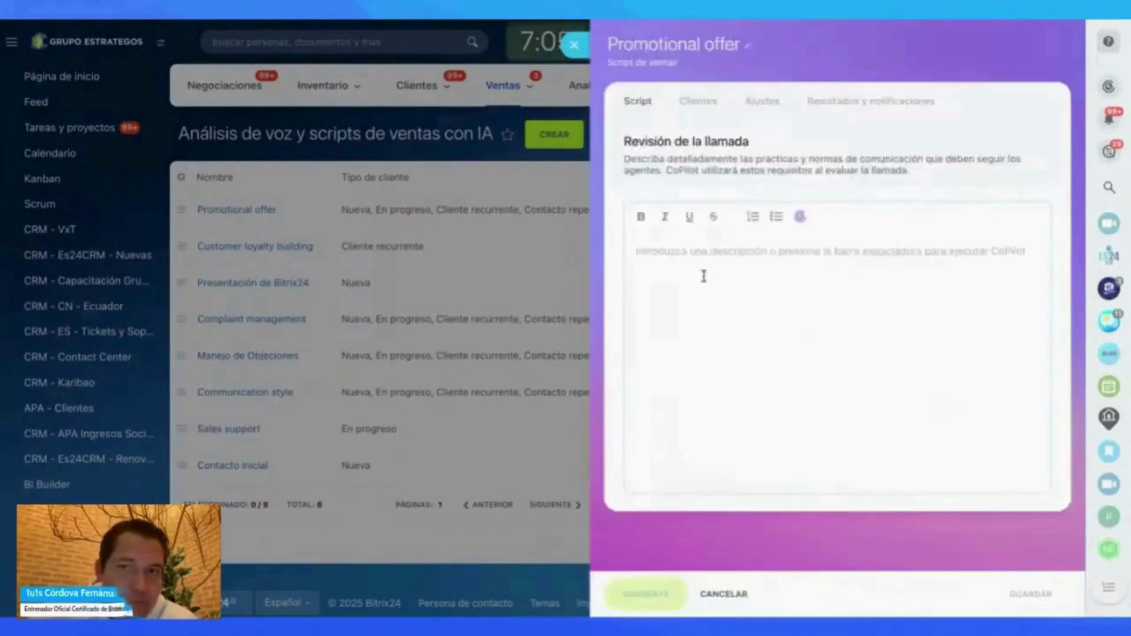
Step: Have CoPilot generate a Spanish script for incoming calls handled by the customer service call center of the lodging company viajoportrabajo.com
{"action": "left_click", "coordinate": [802, 218]}
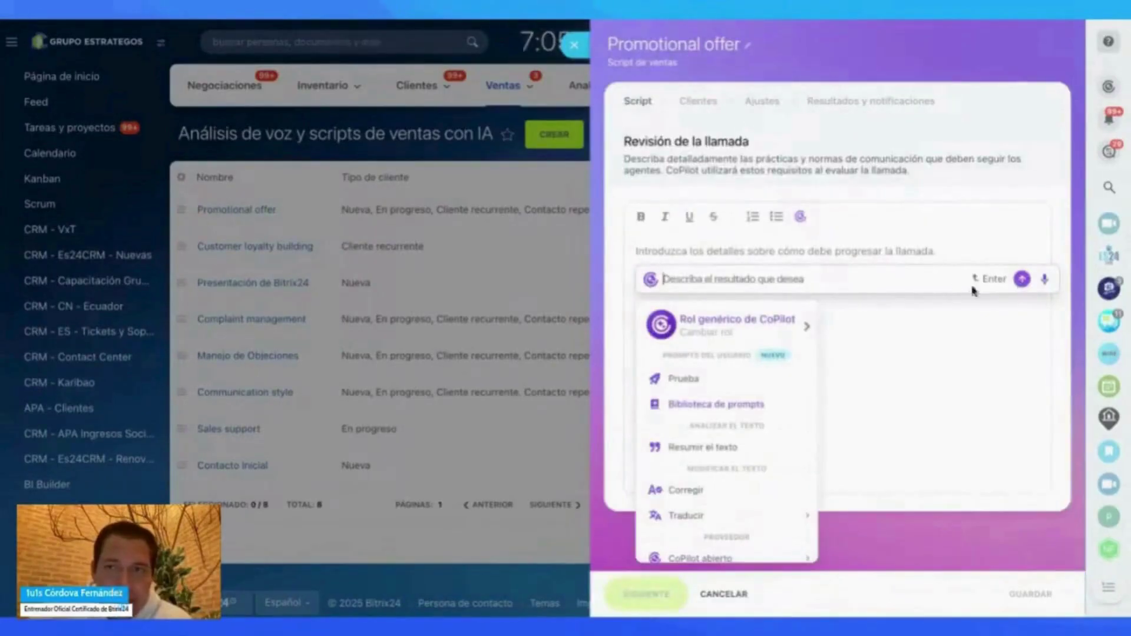
{"action": "type", "text": "Arma"}
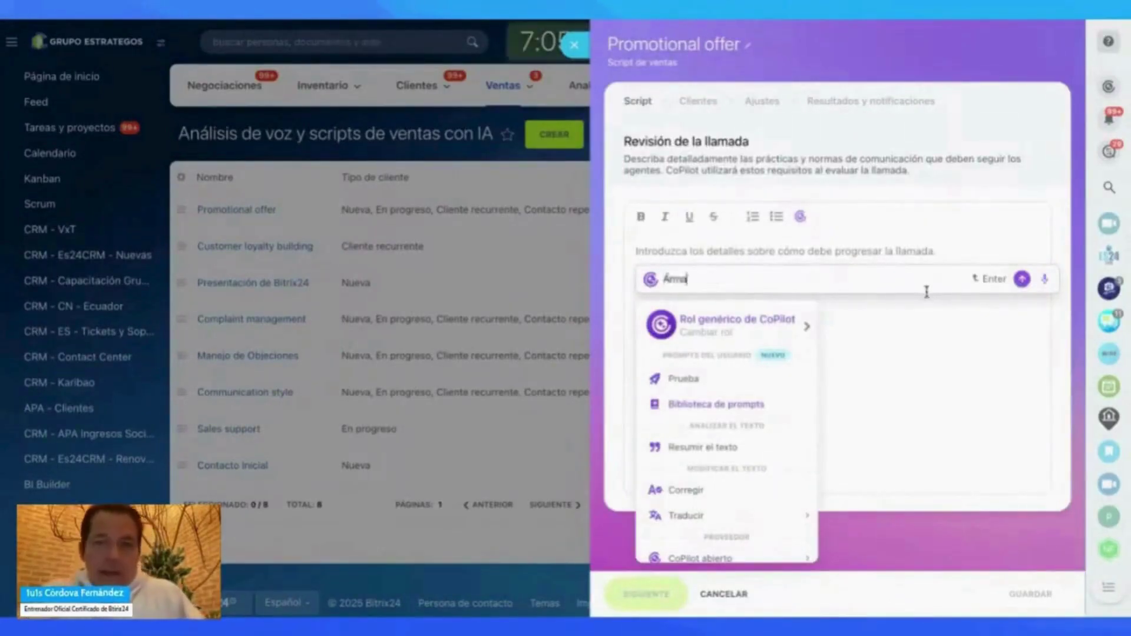
{"action": "type", "text": "me un script p"}
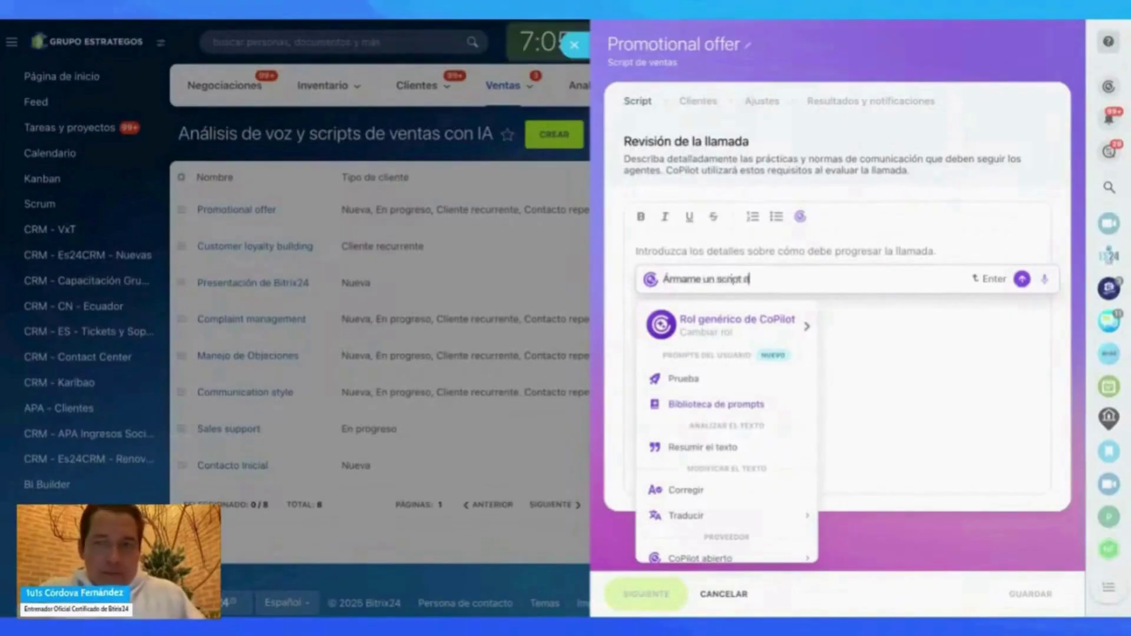
{"action": "type", "text": "ara"}
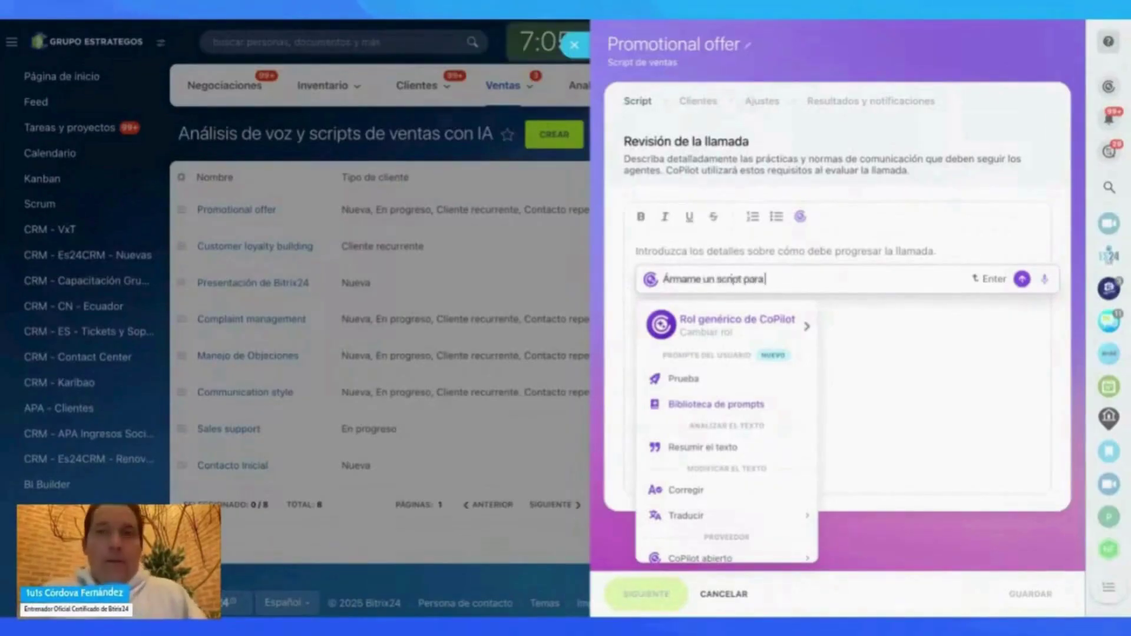
{"action": "type", "text": " las llamadas e"}
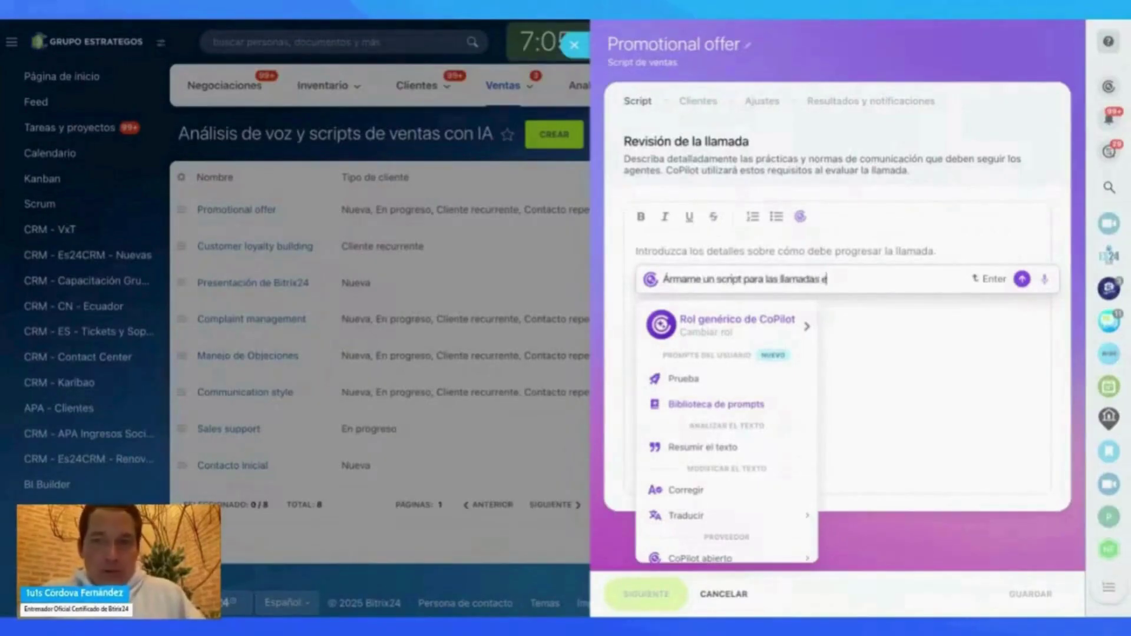
{"action": "type", "text": "ntrantes que atiende el call"}
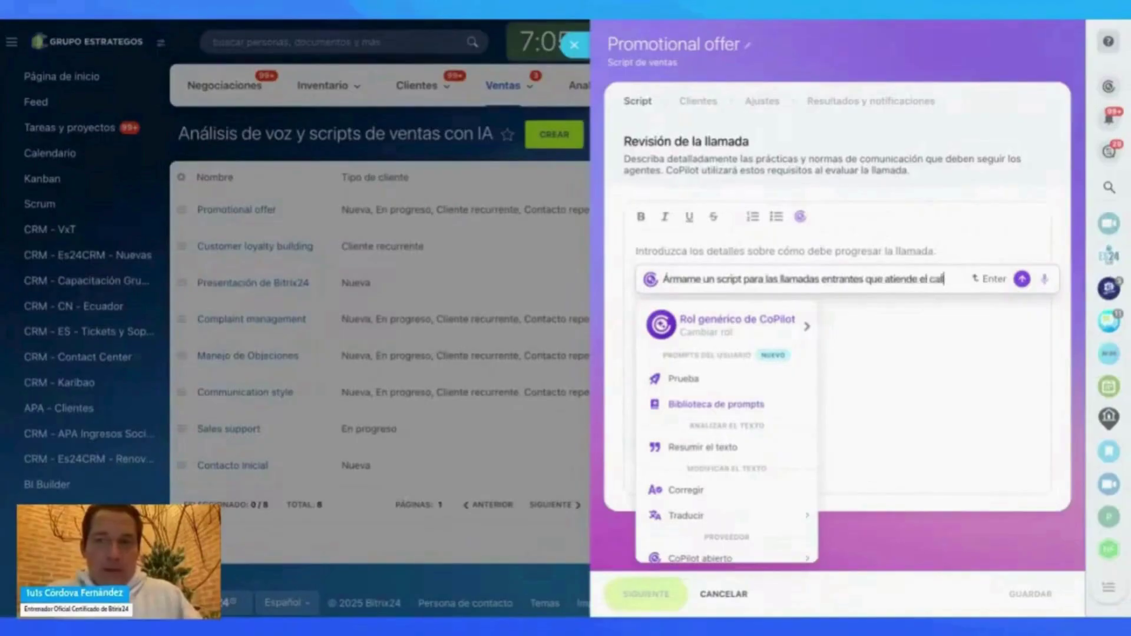
{"action": "type", "text": " center de at"}
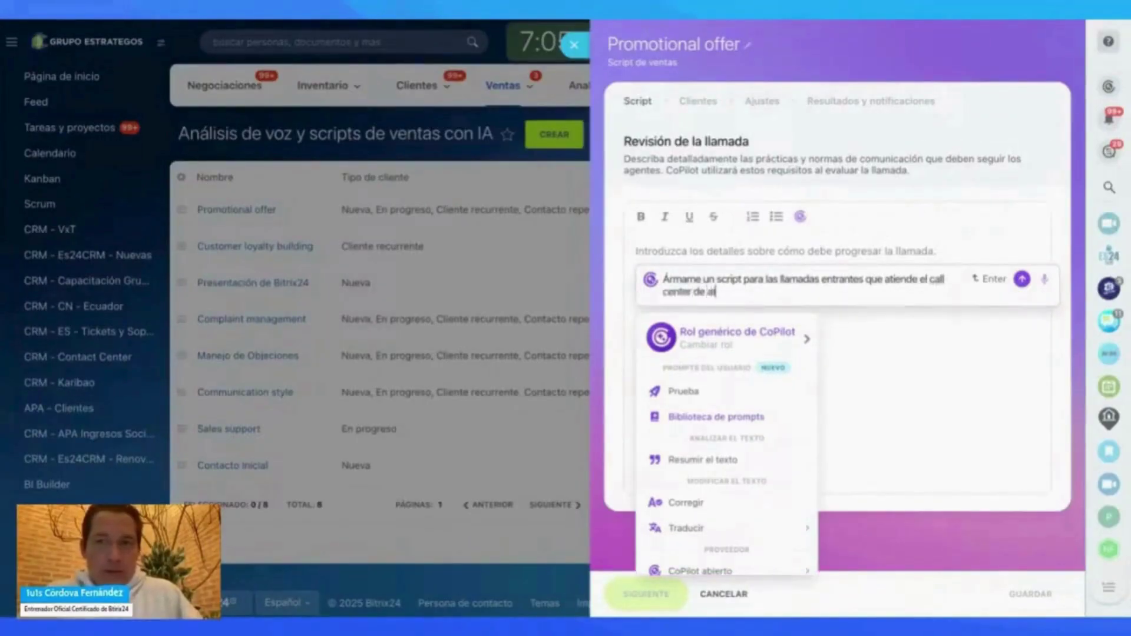
{"action": "type", "text": "ención a"}
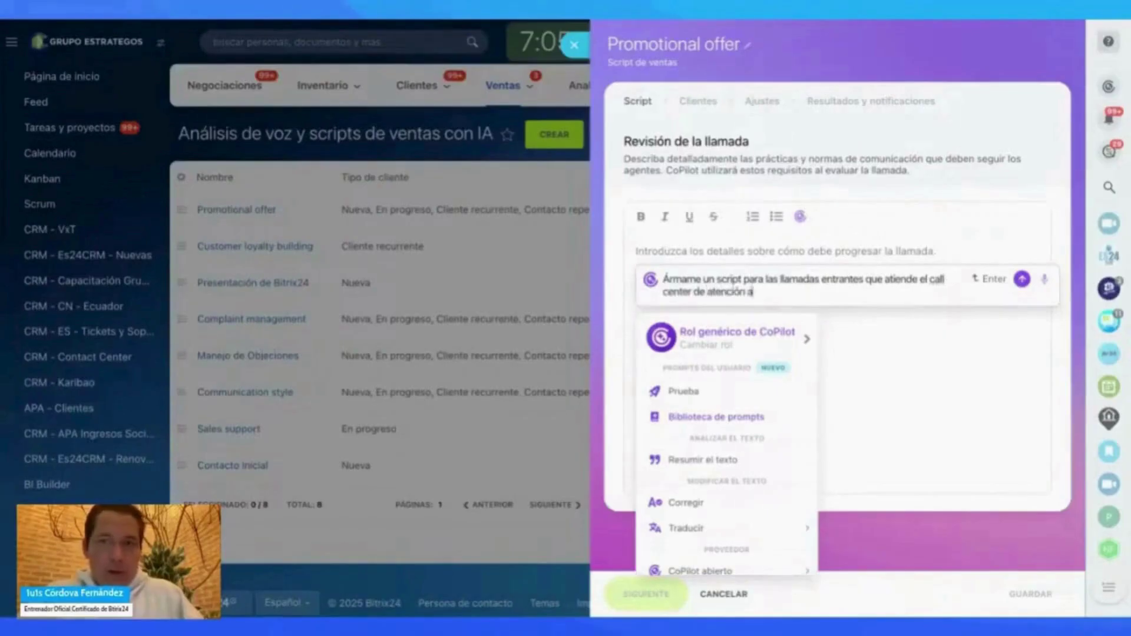
{"action": "type", "text": " cliente"}
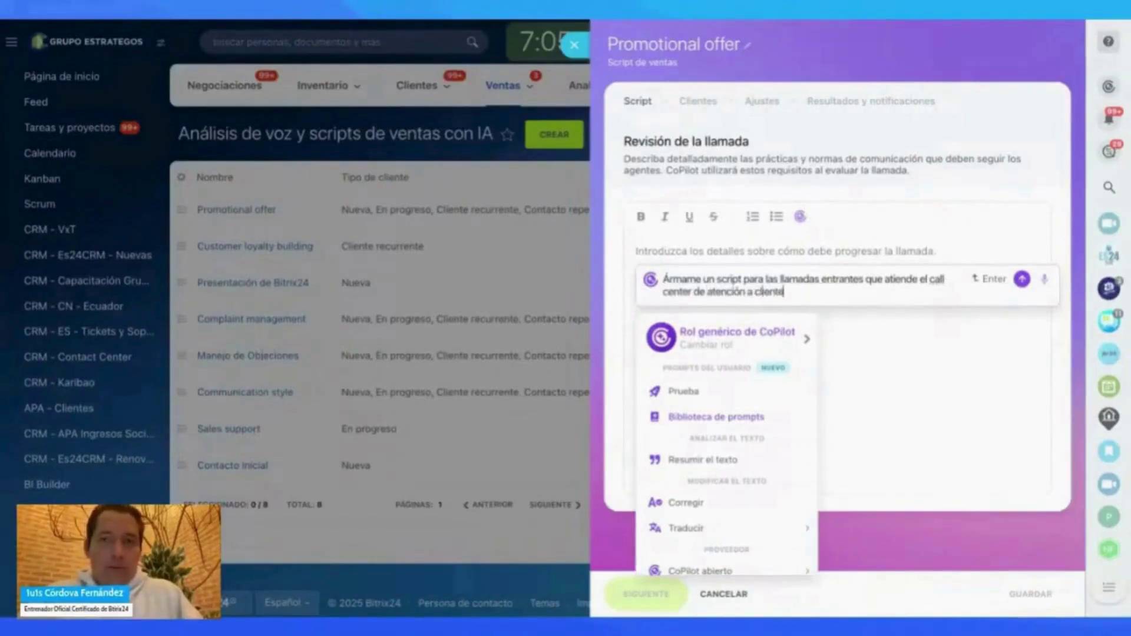
{"action": "type", "text": " de nuestra empr"}
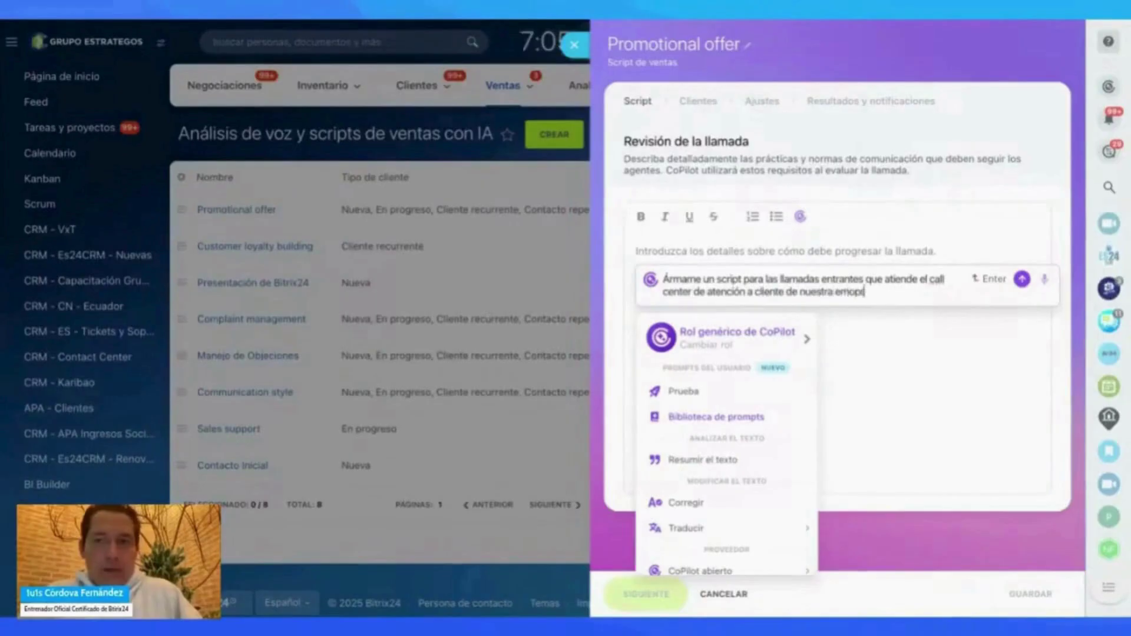
{"action": "type", "text": "esa de alojamientos"}
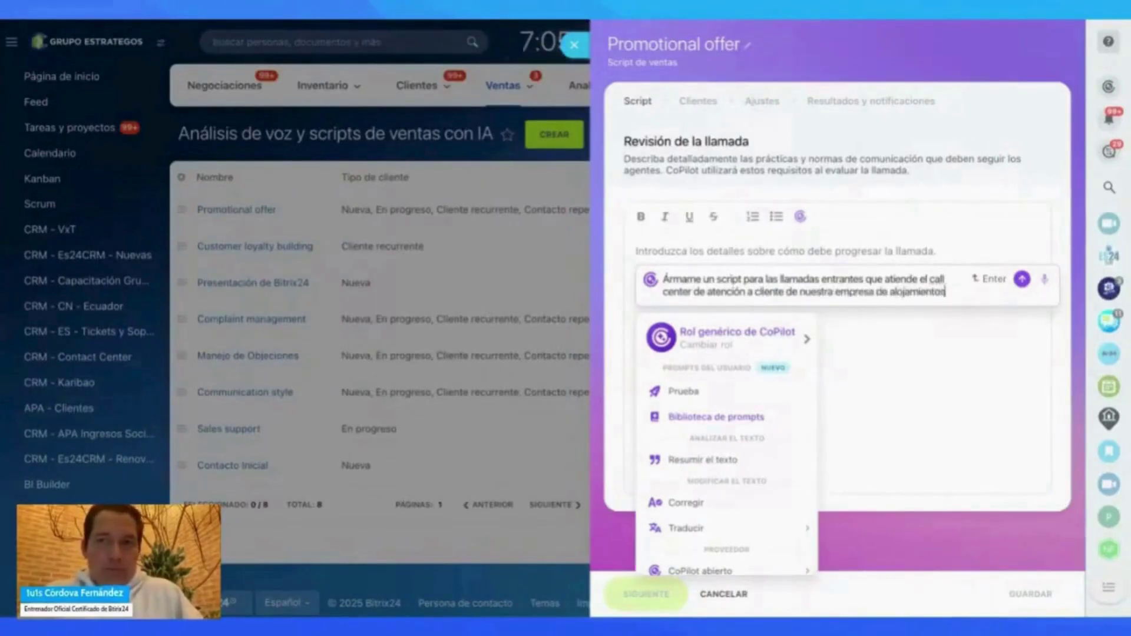
{"action": "type", "text": " viajoportrabajo.com"}
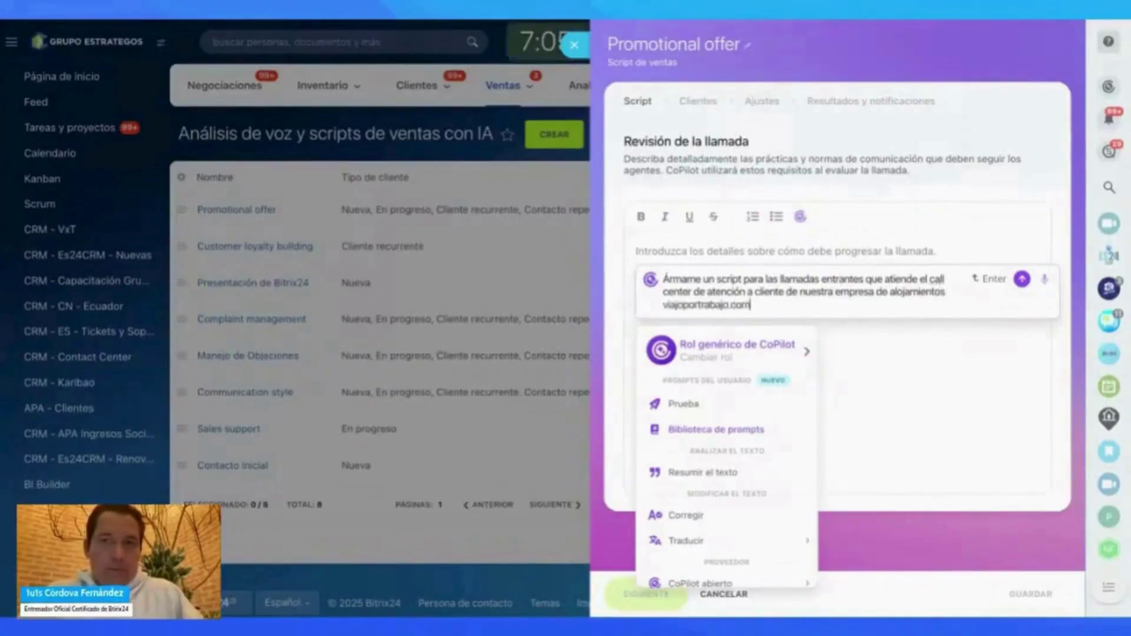
{"action": "left_click", "coordinate": [1022, 278]}
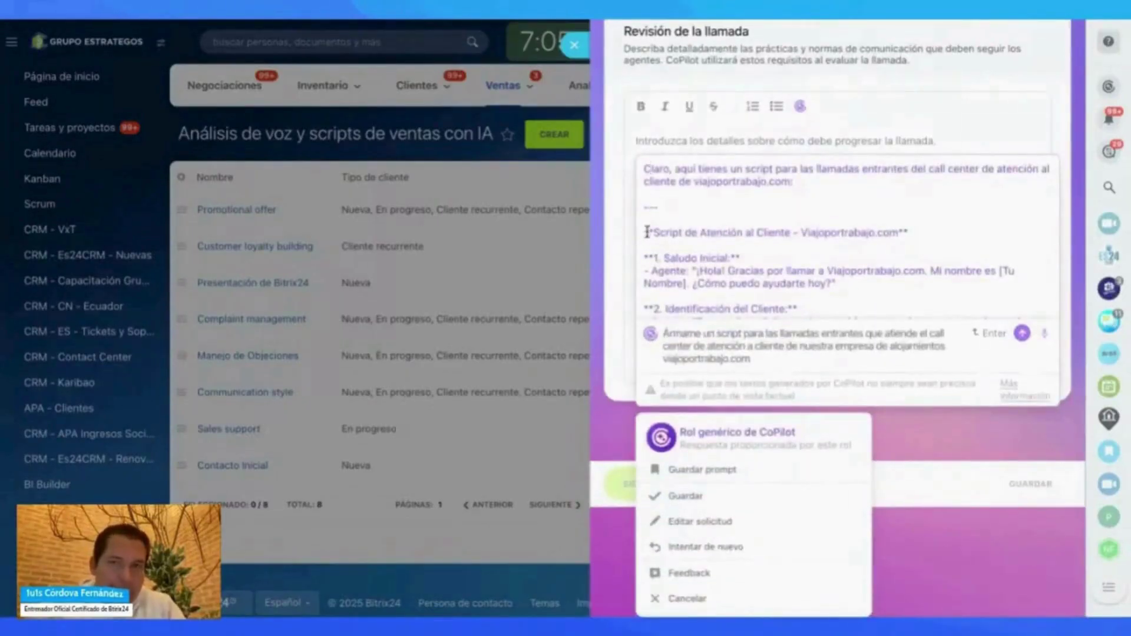
Step: Copy the generated script from its "Script de Atención al Cliente" title onward and paste it into the call review text
{"action": "left_click_drag", "start_coordinate": [643, 232], "coordinate": [835, 334]}
{"action": "left_click", "coordinate": [613, 127]}
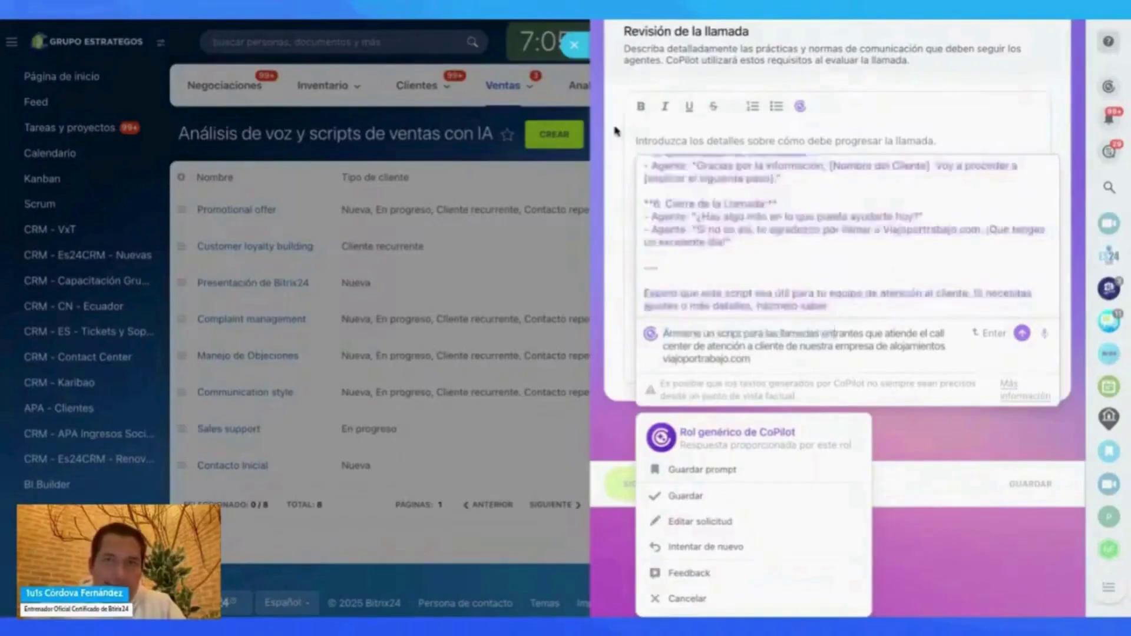
{"action": "left_click", "coordinate": [719, 263]}
{"action": "key", "text": "ctrl+v"}
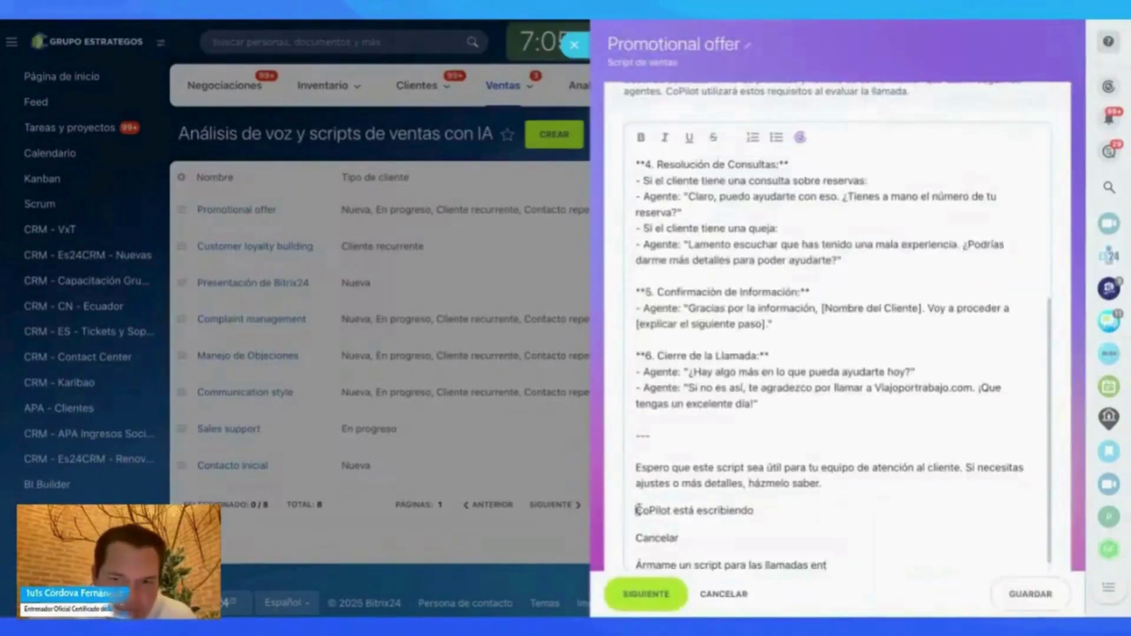
Step: Delete the pasted CoPilot interface text, the repeated prompt and the closing remark below the Cierre de la Llamada section
{"action": "left_click_drag", "start_coordinate": [632, 506], "coordinate": [903, 608]}
{"action": "key", "text": "BackSpace"}
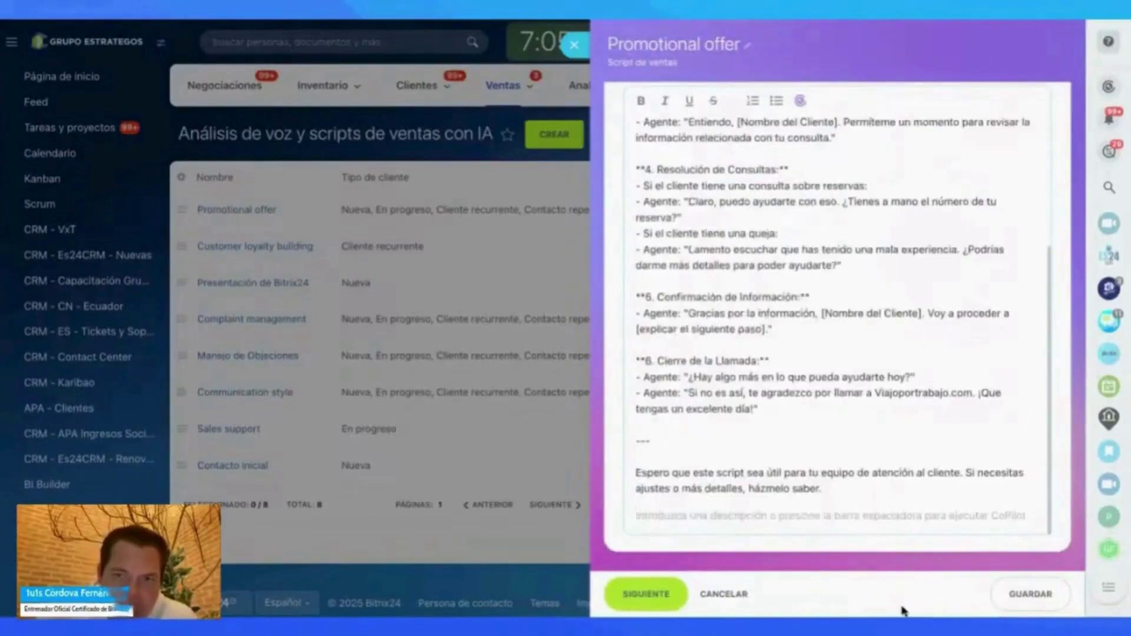
{"action": "scroll", "coordinate": [837, 324], "scroll_direction": "up", "scroll_amount": 1}
{"action": "left_click_drag", "start_coordinate": [640, 467], "coordinate": [955, 582]}
{"action": "key", "text": "BackSpace"}
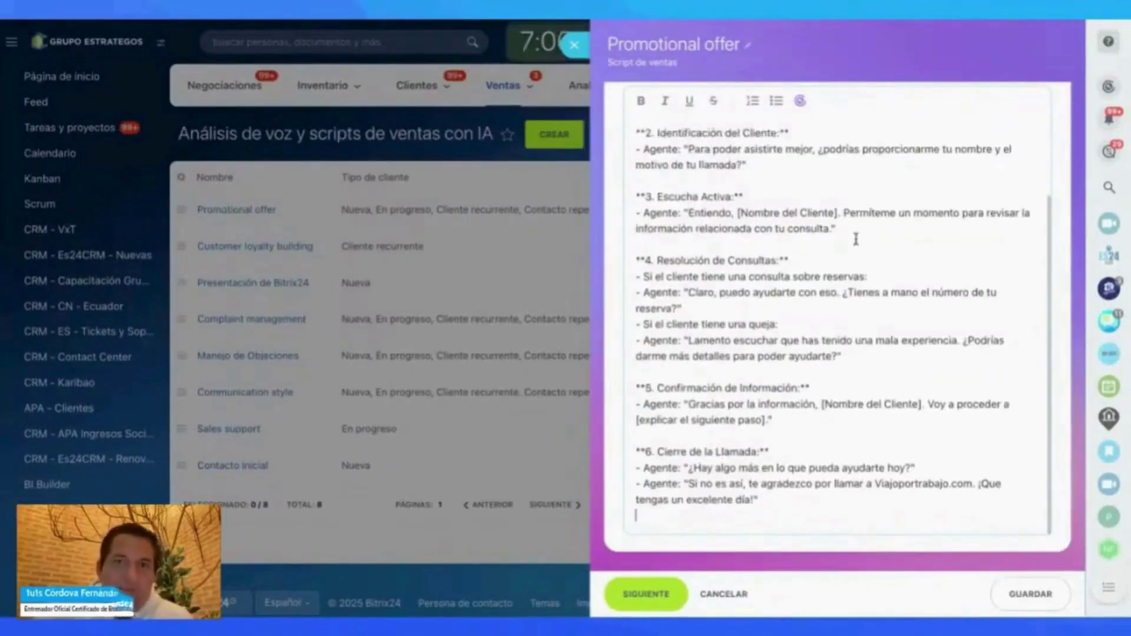
Step: Rename the Promotional offer script as "Llamadas Entrantes de VxT"
{"action": "scroll", "coordinate": [836, 208], "scroll_direction": "up", "scroll_amount": 2}
{"action": "left_click", "coordinate": [738, 47]}
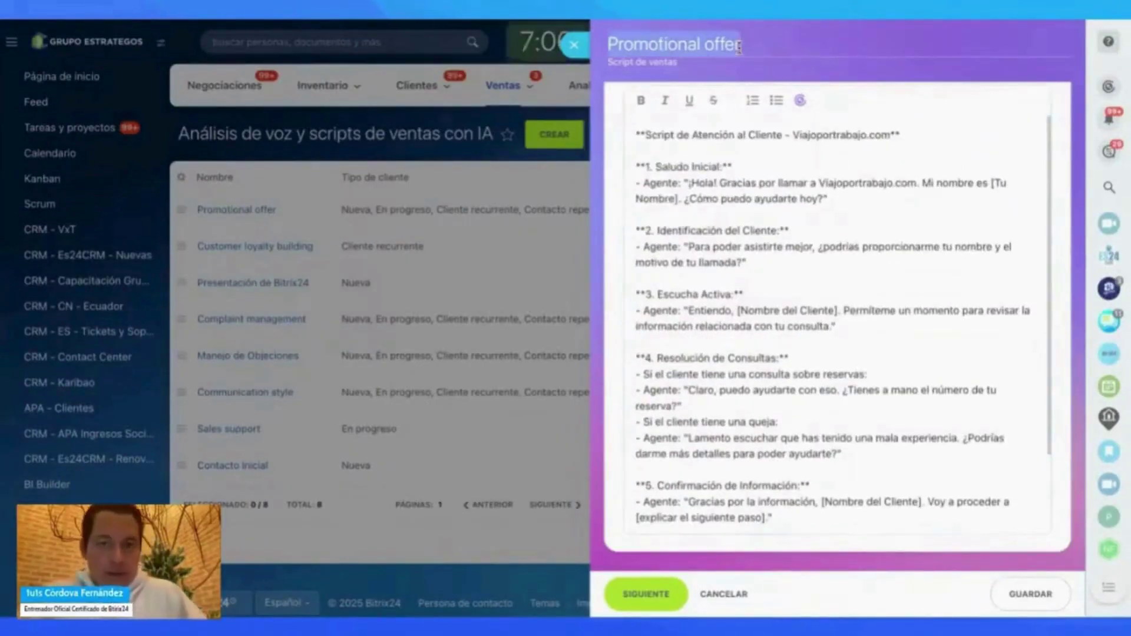
{"action": "type", "text": "Llamadas"}
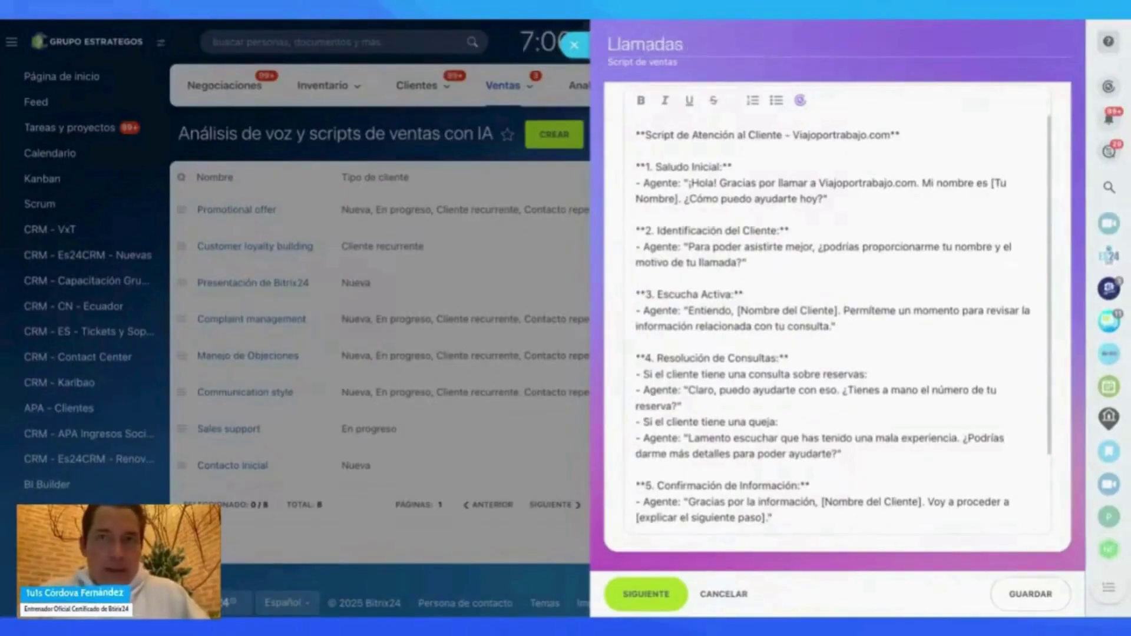
{"action": "type", "text": " Entrantes de "}
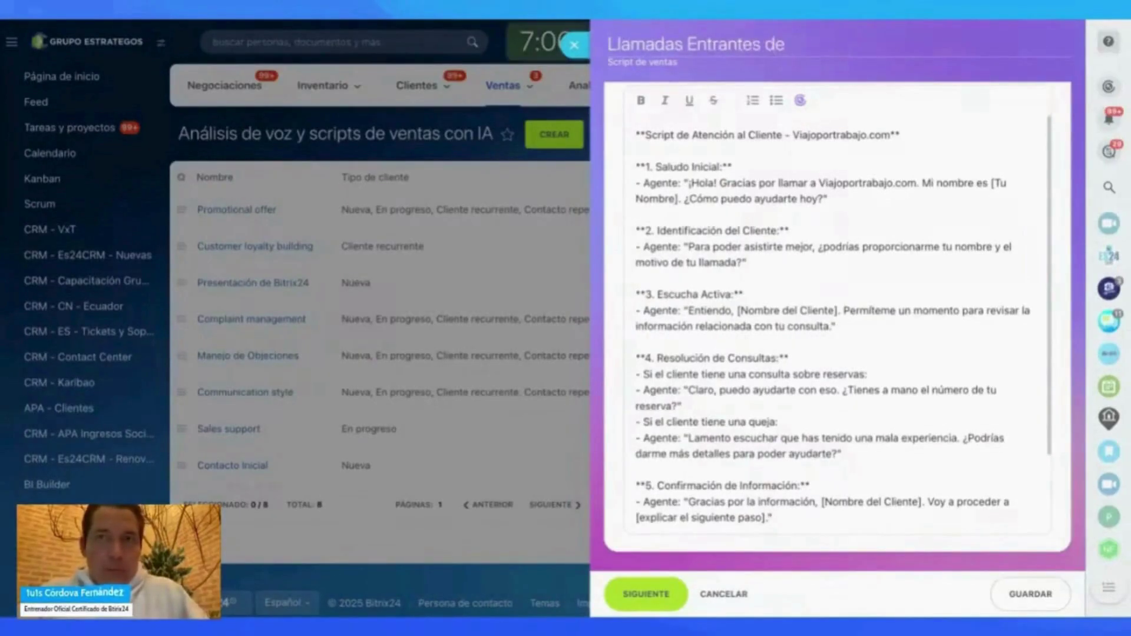
{"action": "type", "text": "VxT"}
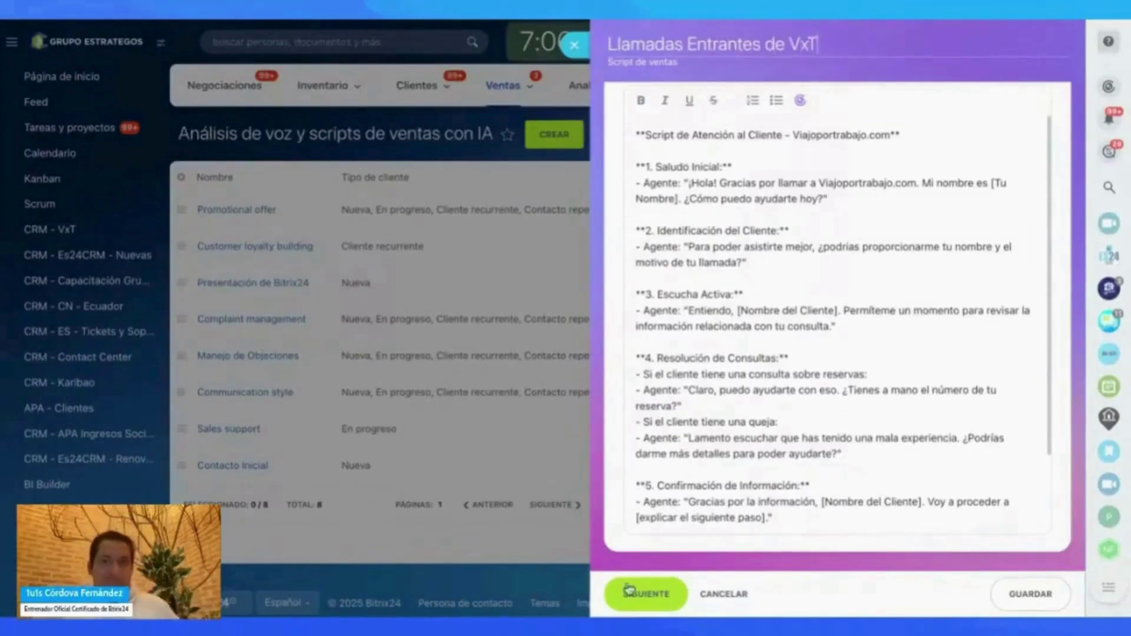
Step: Continue to the customer categories and have Nueva, En progreso, Contacto repetido and Cliente recurrente all selected
{"action": "left_click", "coordinate": [629, 589]}
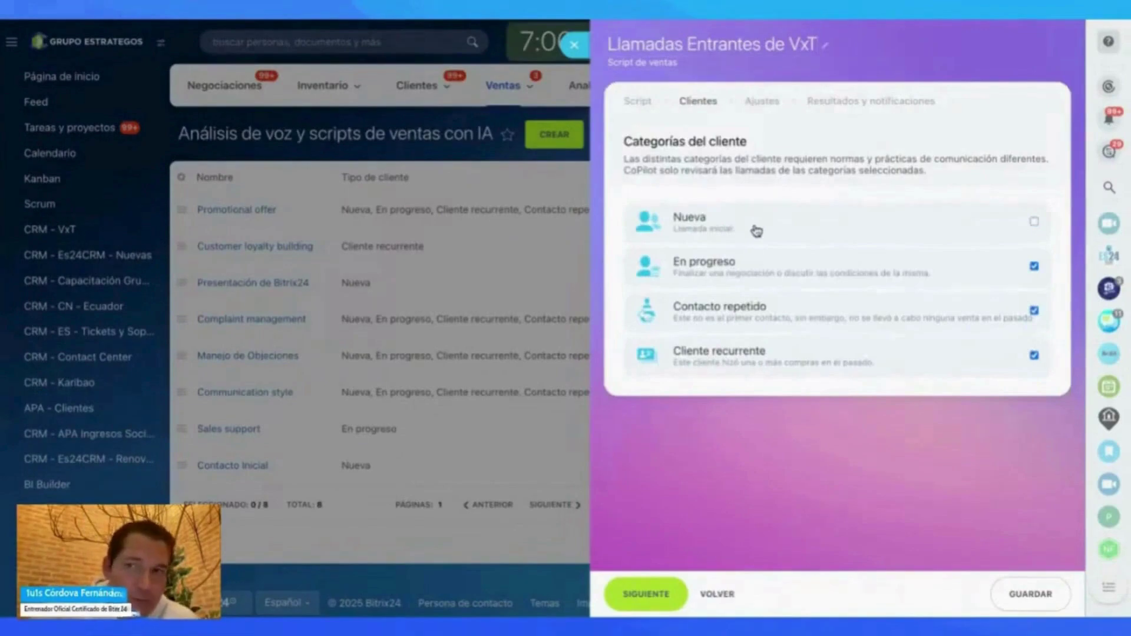
{"action": "left_click", "coordinate": [733, 264]}
{"action": "left_click", "coordinate": [742, 313]}
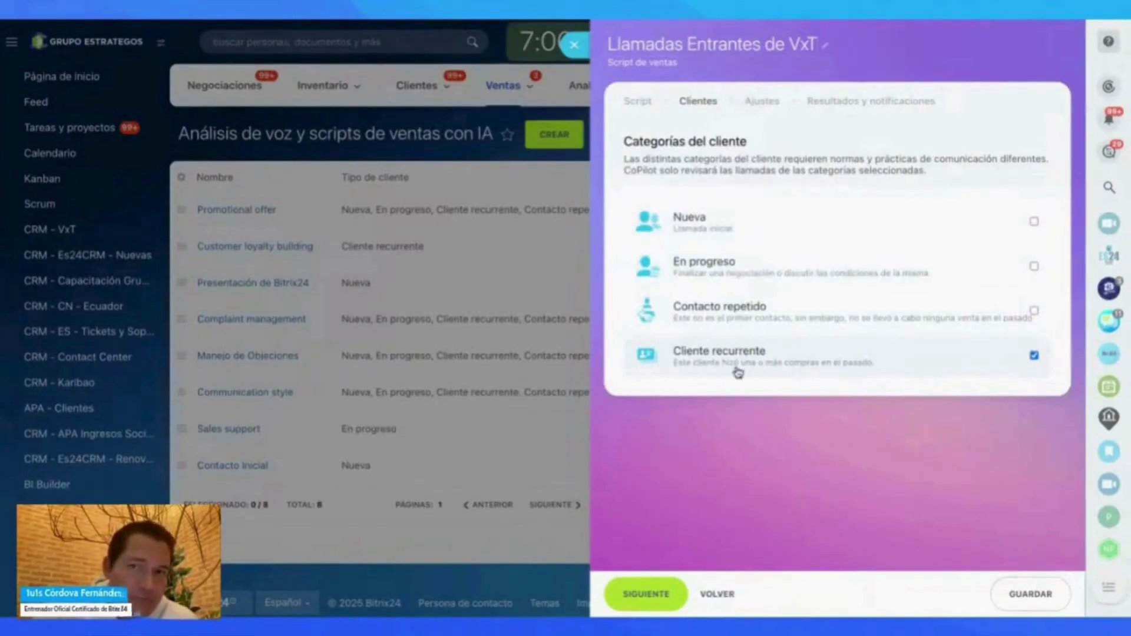
{"action": "left_click", "coordinate": [738, 372]}
{"action": "left_click", "coordinate": [798, 240]}
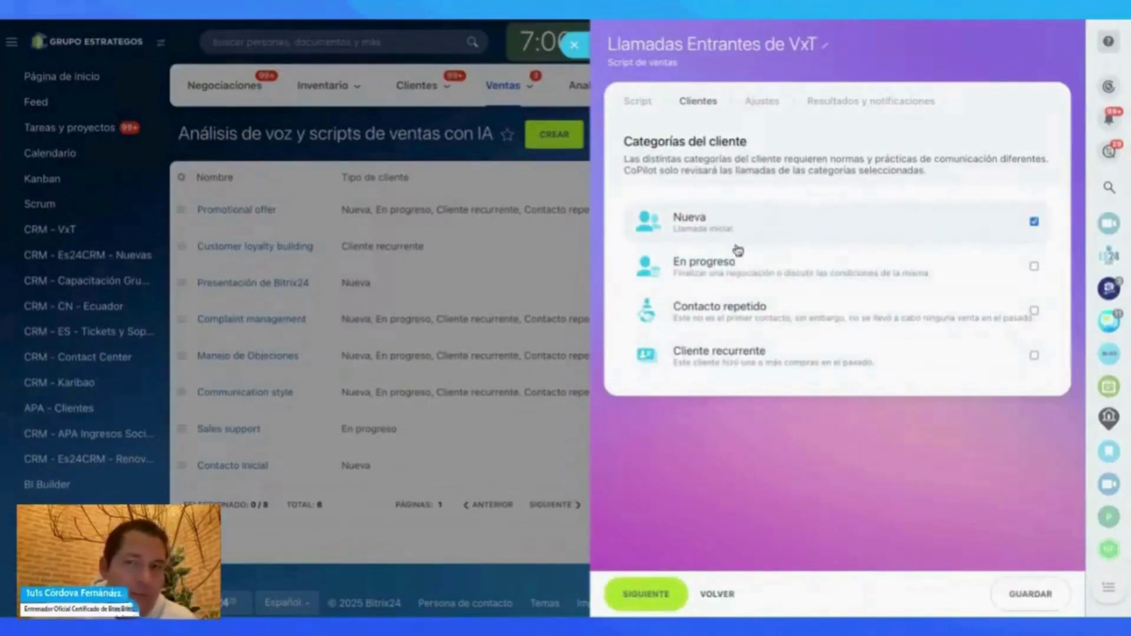
{"action": "left_click", "coordinate": [743, 271]}
{"action": "left_click", "coordinate": [734, 329]}
{"action": "left_click", "coordinate": [727, 360]}
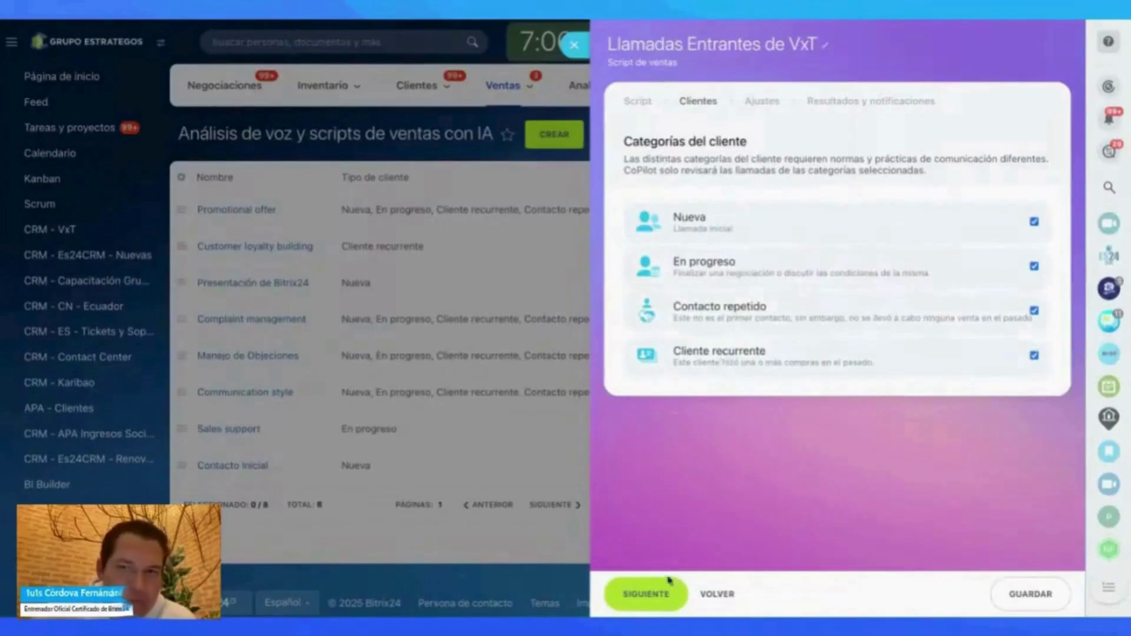
Step: Limit the call types CoPilot reviews to "Solo entrantes" and continue to the results and notifications settings
{"action": "left_click", "coordinate": [648, 595]}
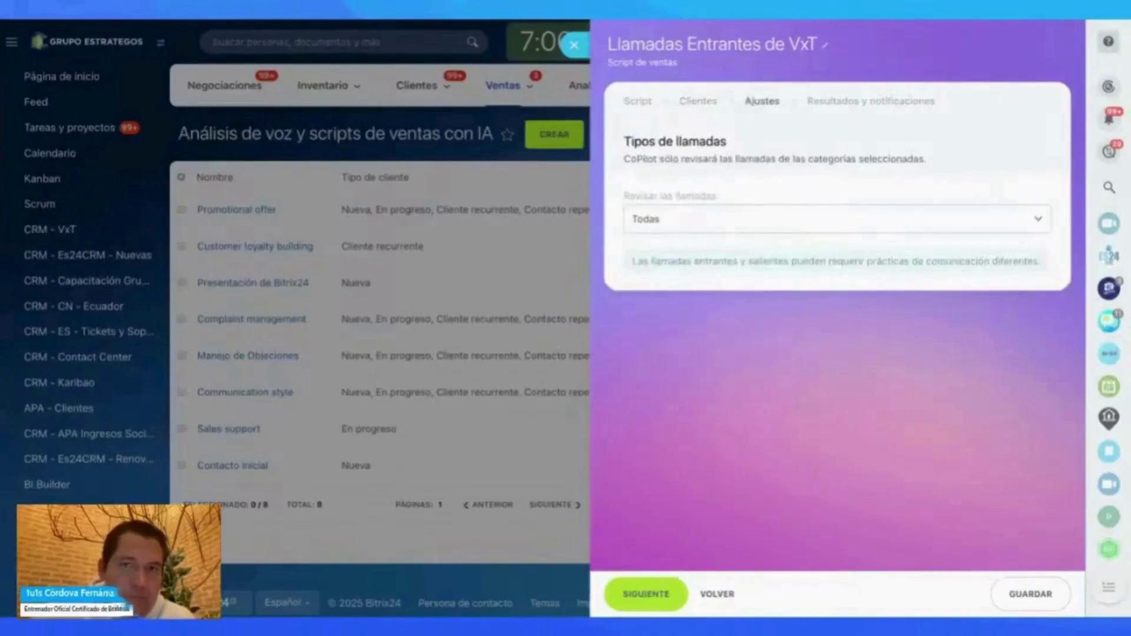
{"action": "left_click", "coordinate": [699, 252]}
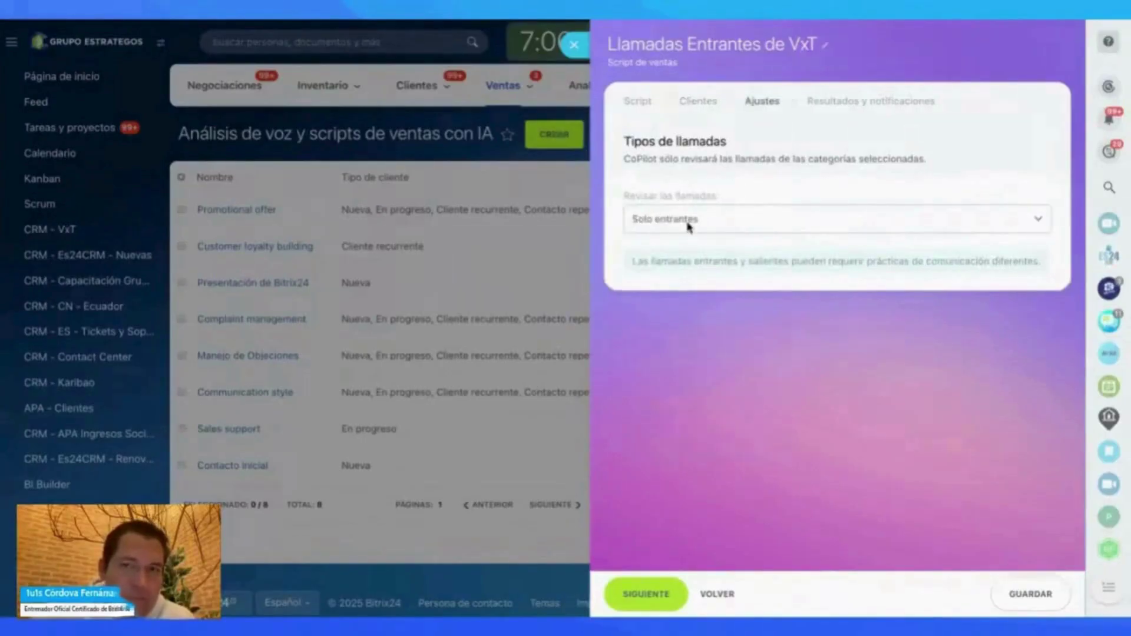
{"action": "left_click", "coordinate": [643, 601]}
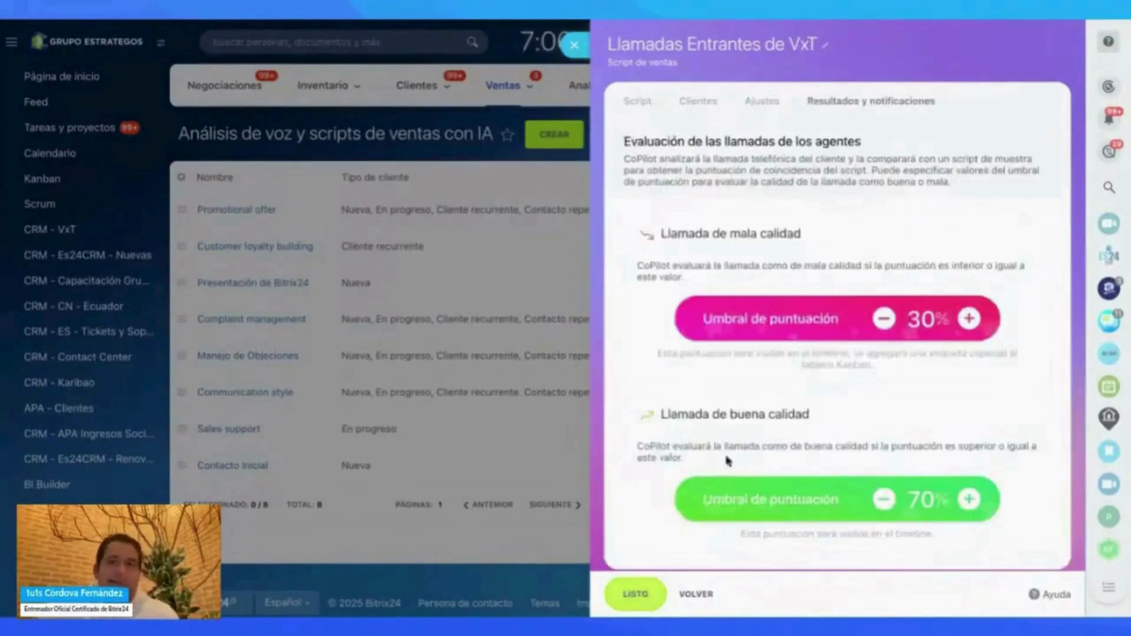
Step: Set the score threshold for poor-quality calls to 30% and finish saving the script
{"action": "left_click", "coordinate": [884, 320]}
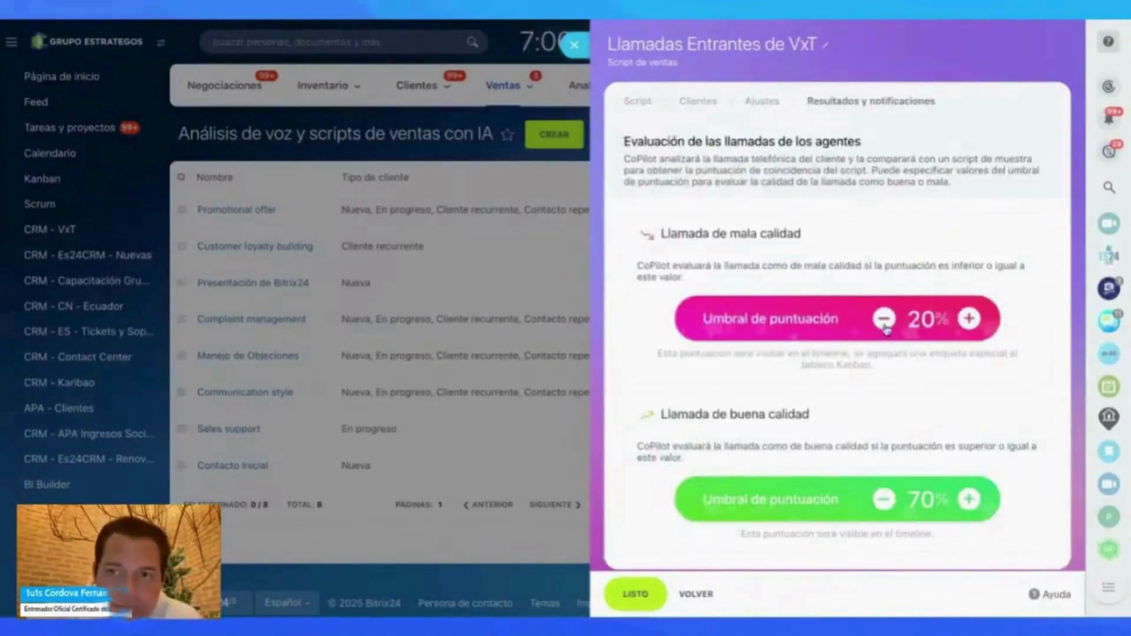
{"action": "left_click", "coordinate": [969, 320]}
{"action": "scroll", "coordinate": [842, 295], "scroll_direction": "down", "scroll_amount": 1}
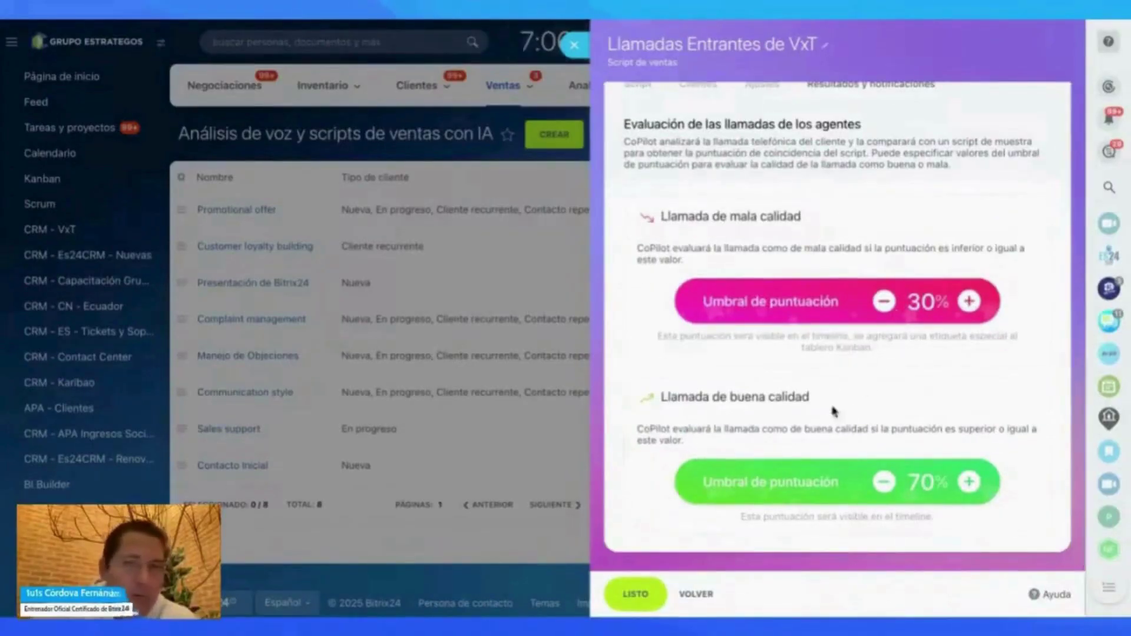
{"action": "left_click", "coordinate": [645, 591]}
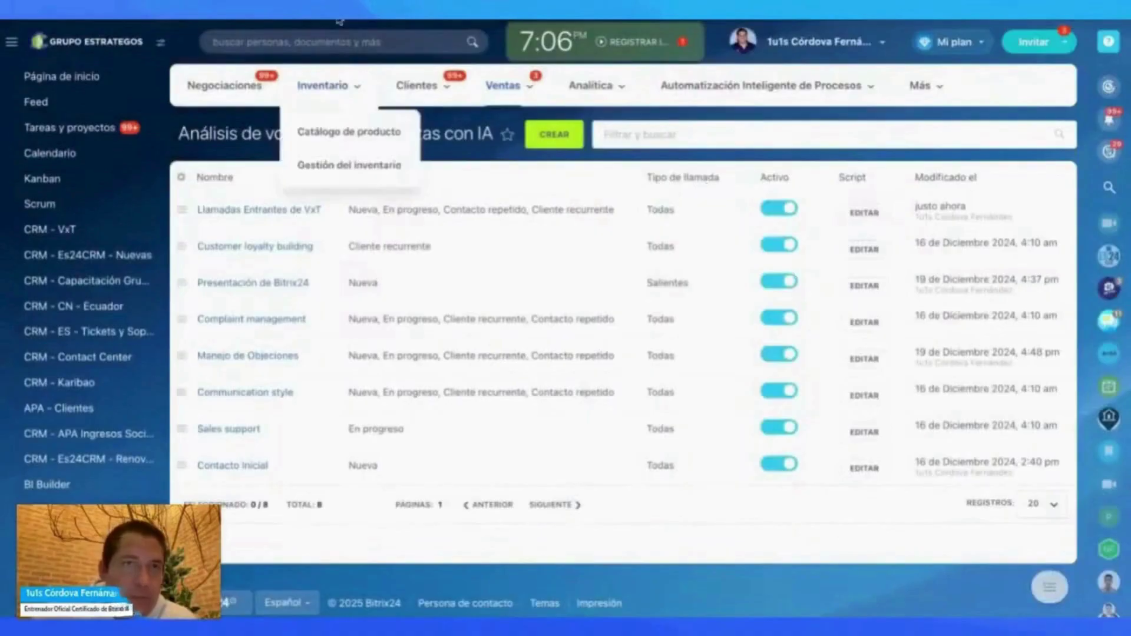
Step: Search the portal for "tele", go to the Telefonía section and show the call details list
{"action": "left_click", "coordinate": [278, 43]}
{"action": "type", "text": "te"}
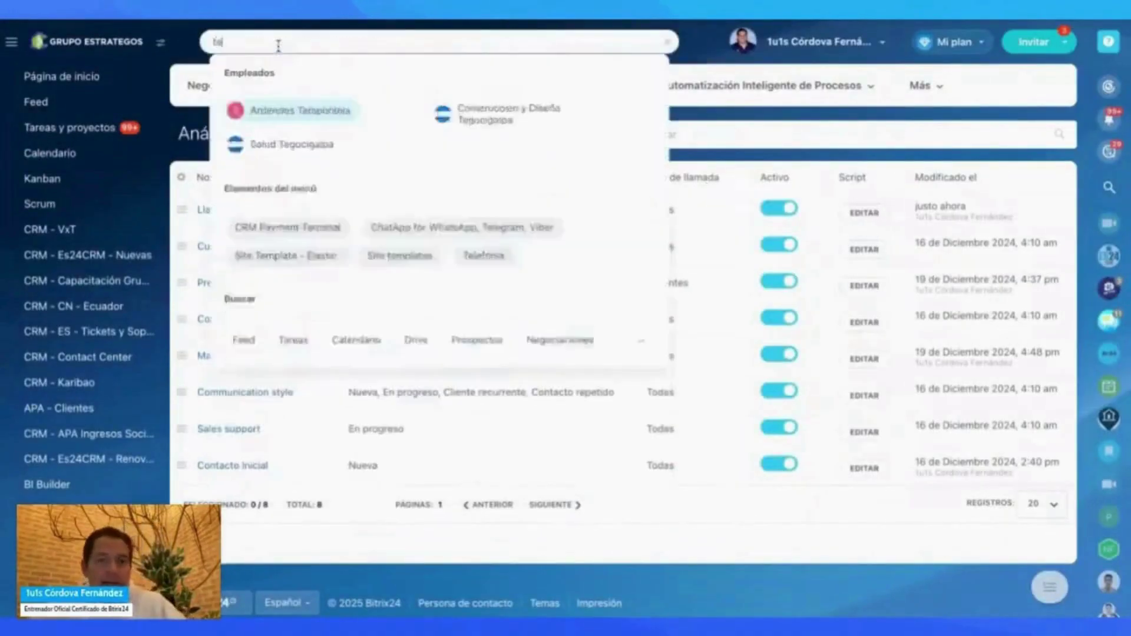
{"action": "type", "text": "le"}
{"action": "left_click", "coordinate": [463, 112]}
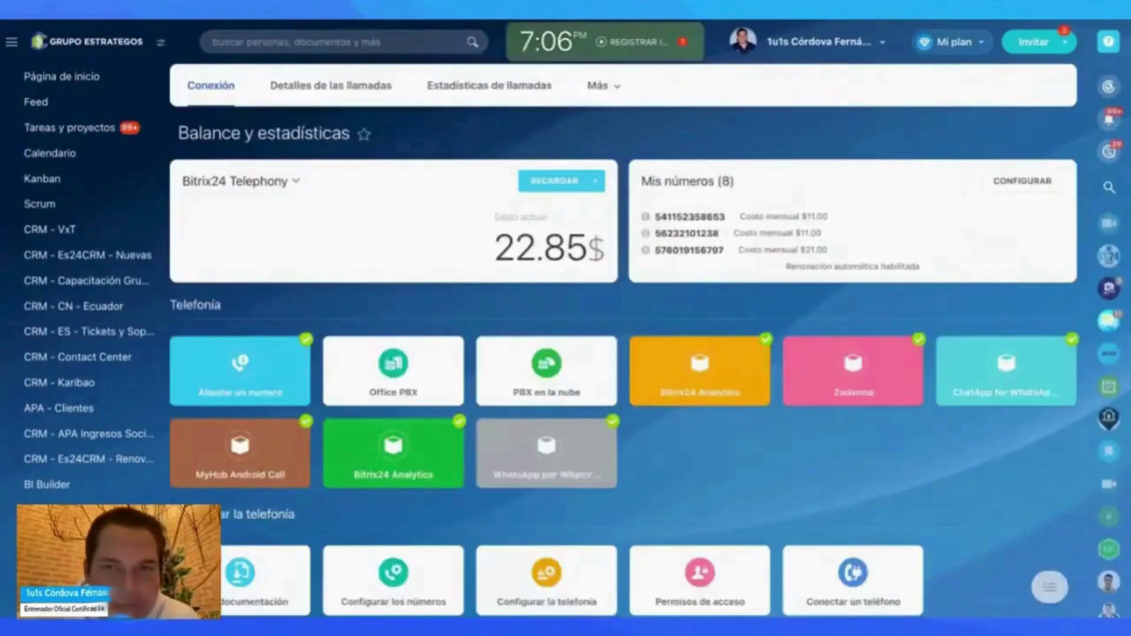
{"action": "left_click", "coordinate": [345, 86]}
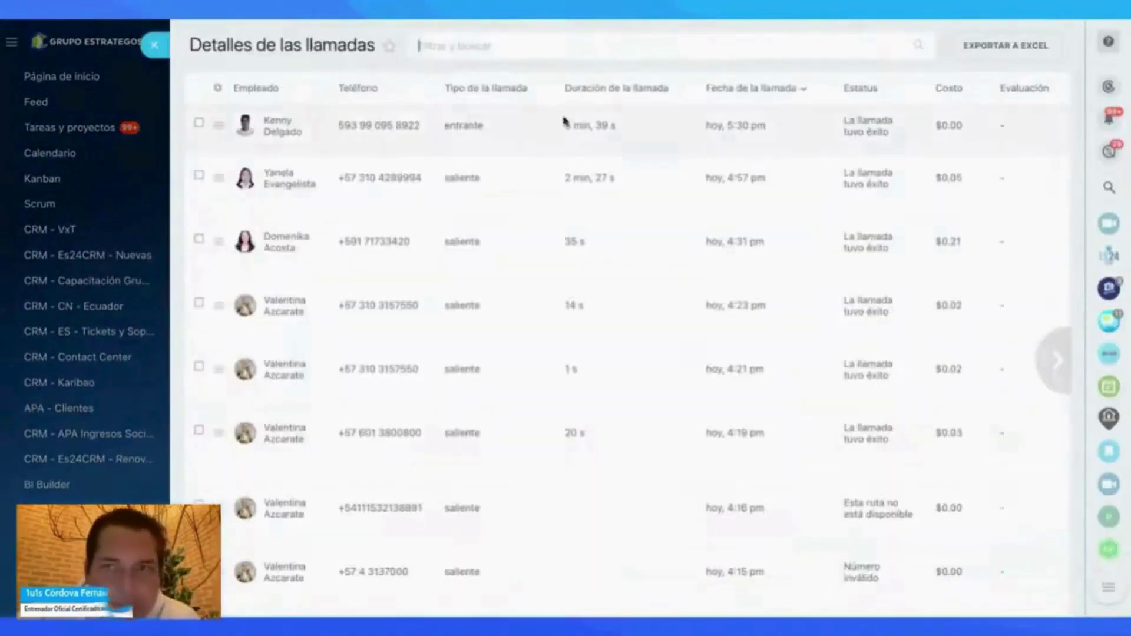
Step: Go to the contact linked to the 5:30 pm incoming call and open its Suite Navío 702B deal
{"action": "scroll", "coordinate": [863, 118], "scroll_direction": "right", "scroll_amount": 5}
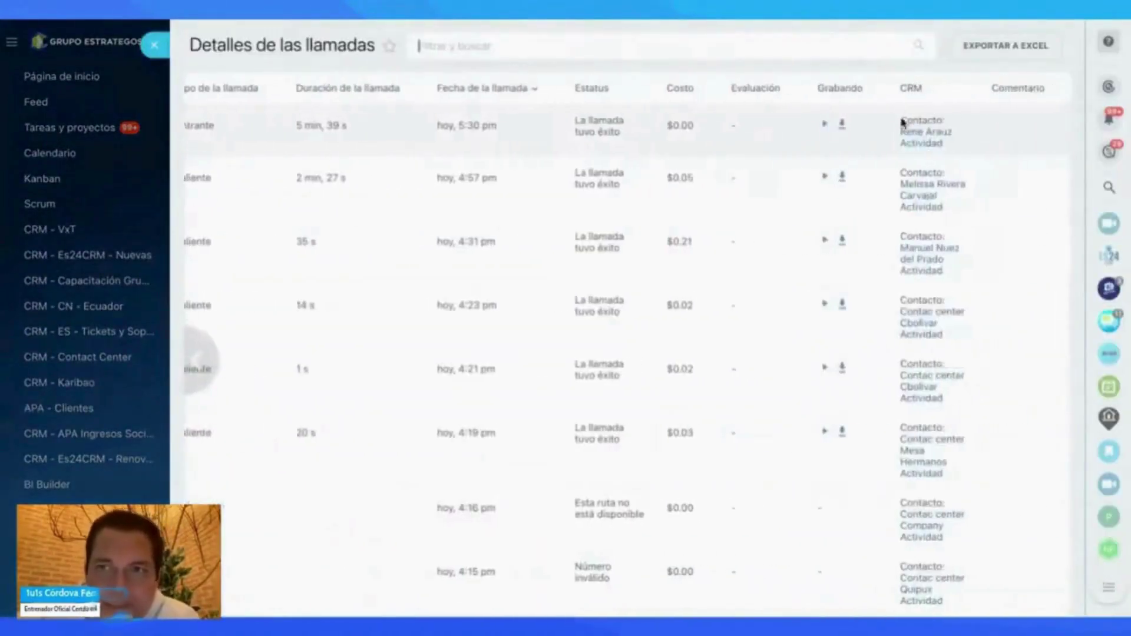
{"action": "left_click", "coordinate": [923, 136]}
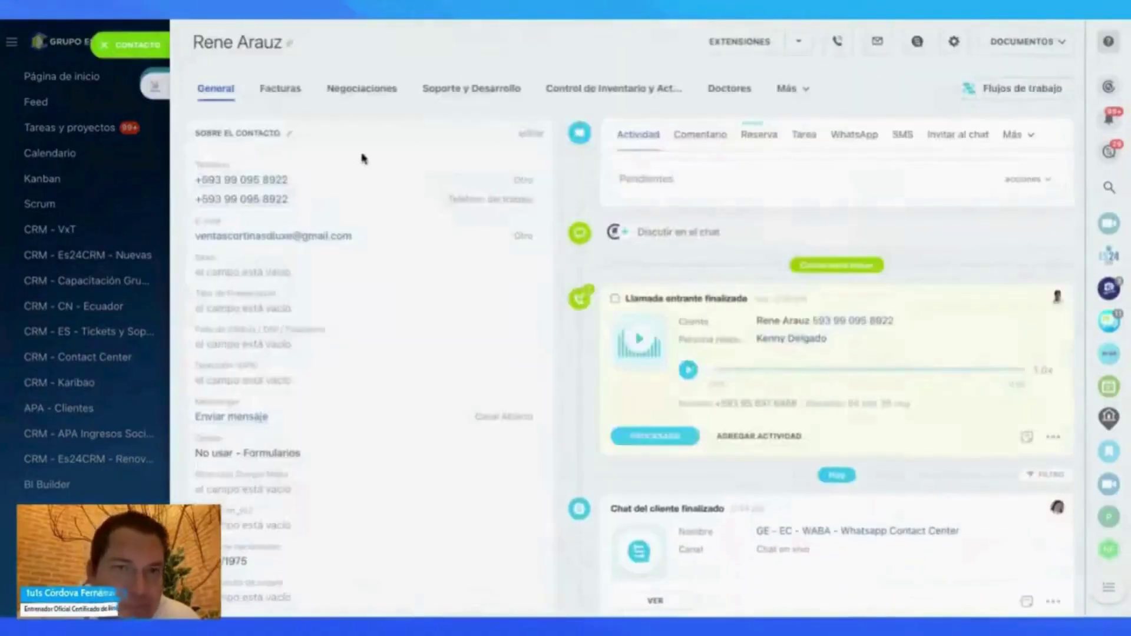
{"action": "left_click", "coordinate": [384, 97]}
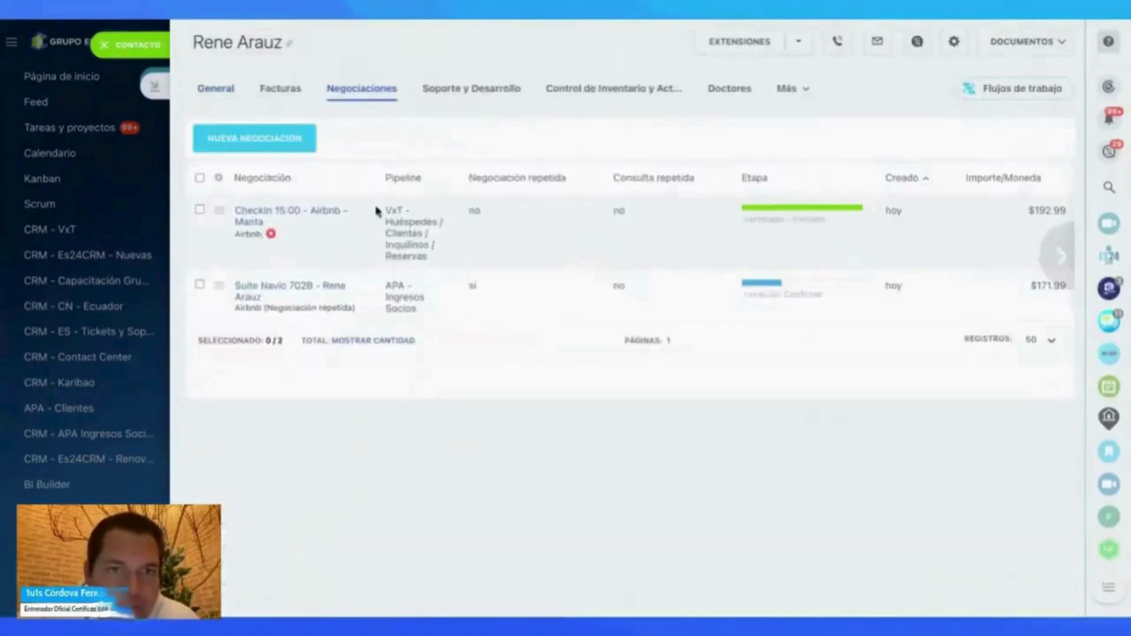
{"action": "left_click", "coordinate": [288, 289]}
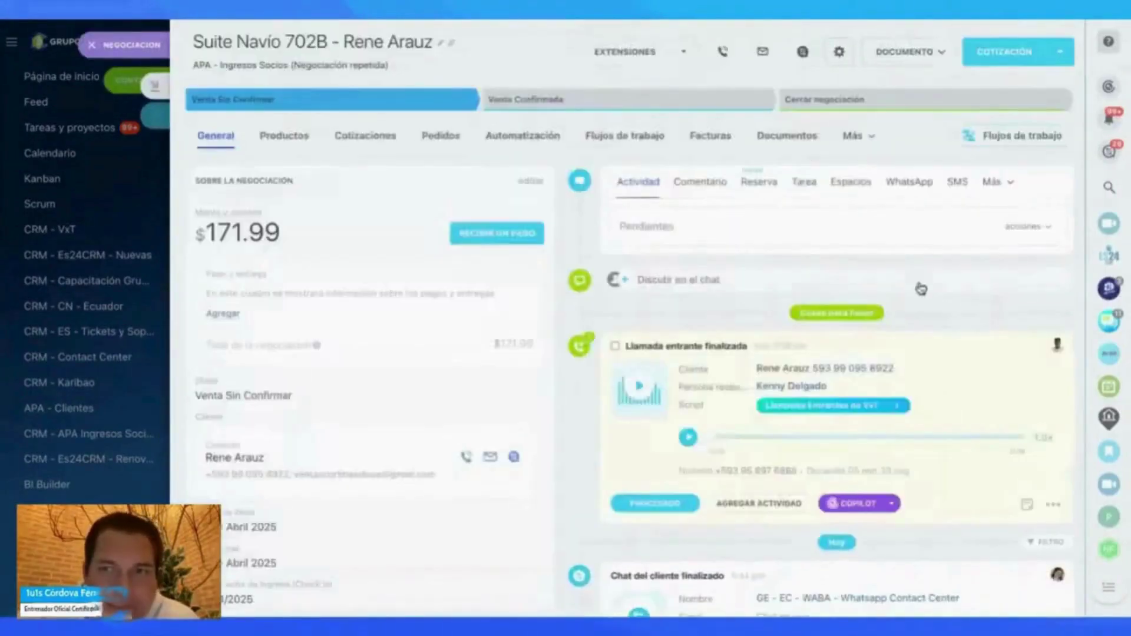
Step: Have CoPilot evaluate the deal's finished incoming call against the "Llamadas Entrantes de VxT" script, review its feedback and close the evaluation
{"action": "left_click", "coordinate": [897, 405]}
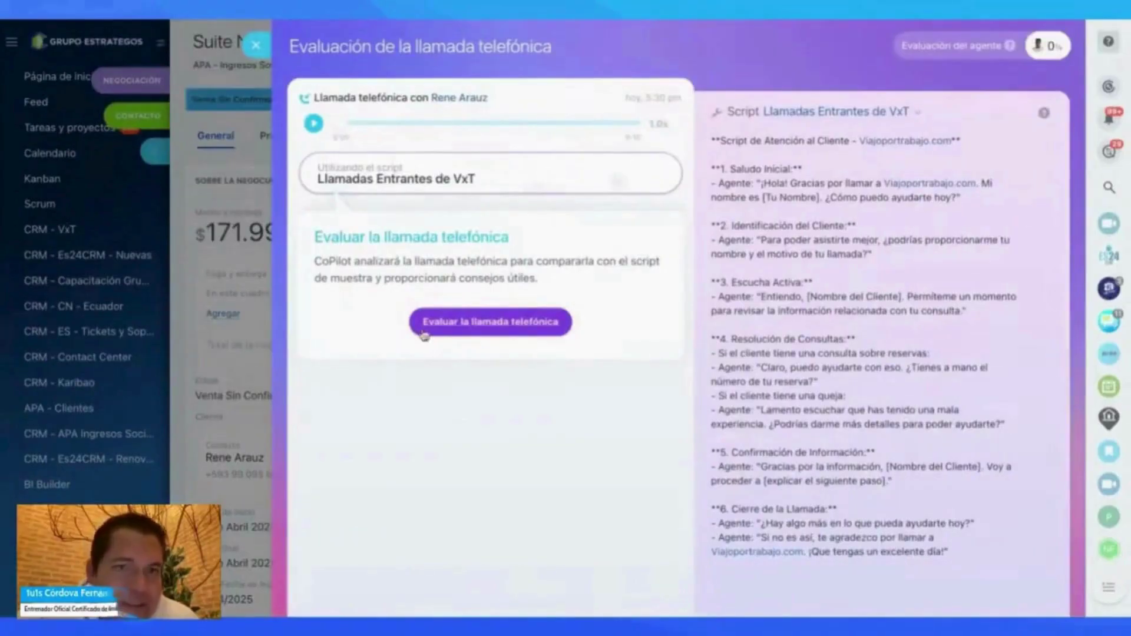
{"action": "left_click", "coordinate": [446, 333]}
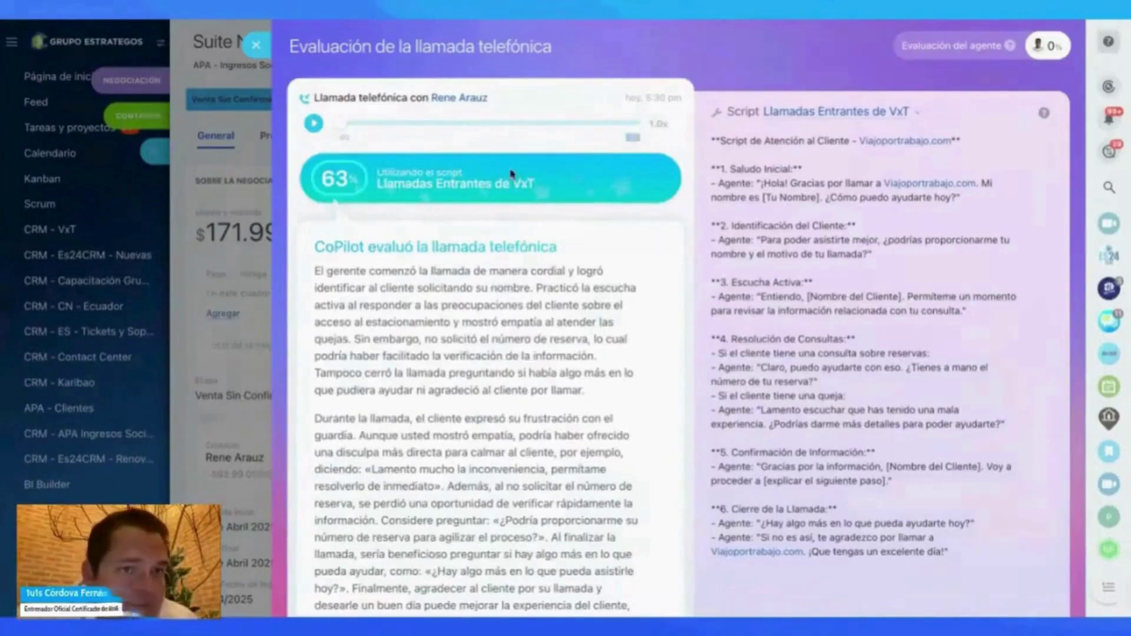
{"action": "scroll", "coordinate": [412, 318], "scroll_direction": "down", "scroll_amount": 3}
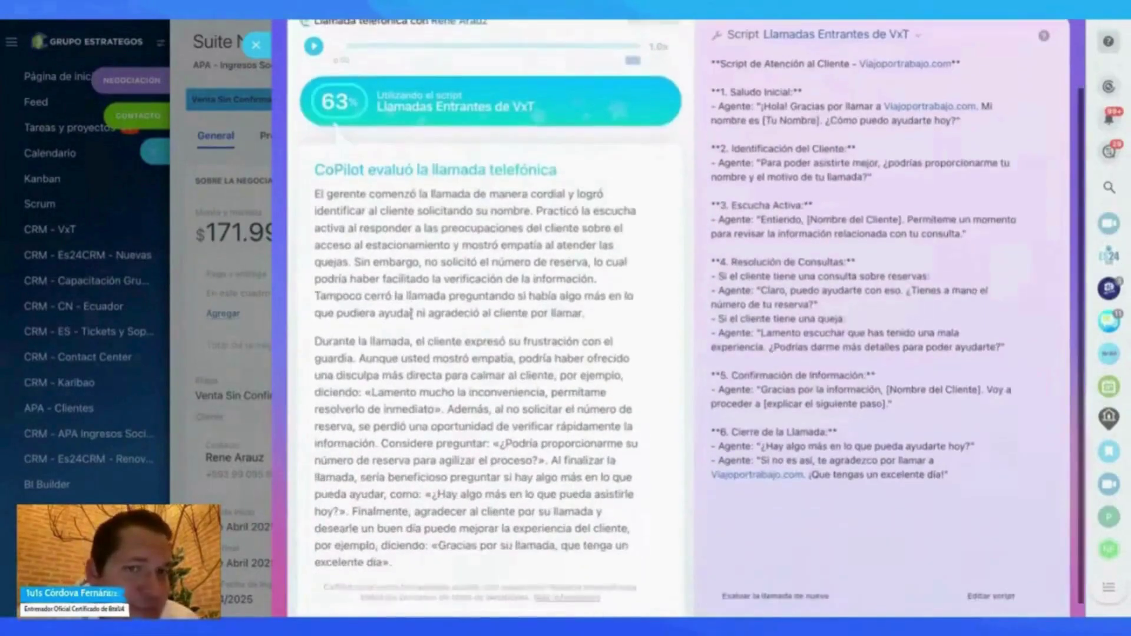
{"action": "left_click_drag", "start_coordinate": [381, 197], "coordinate": [390, 413]}
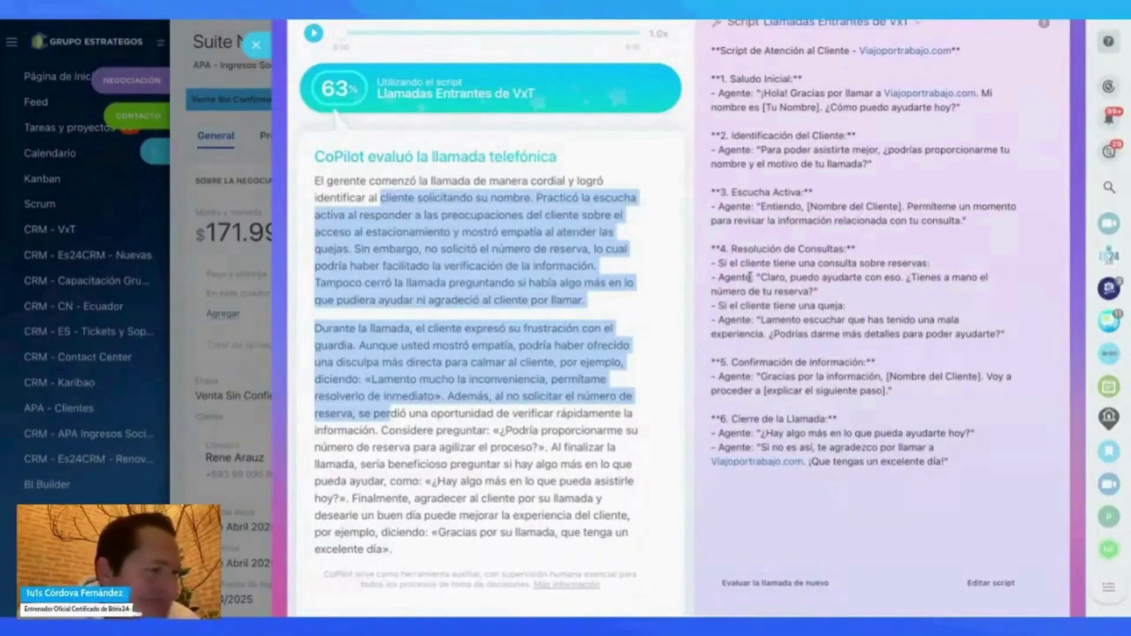
{"action": "scroll", "coordinate": [559, 324], "scroll_direction": "up", "scroll_amount": 2}
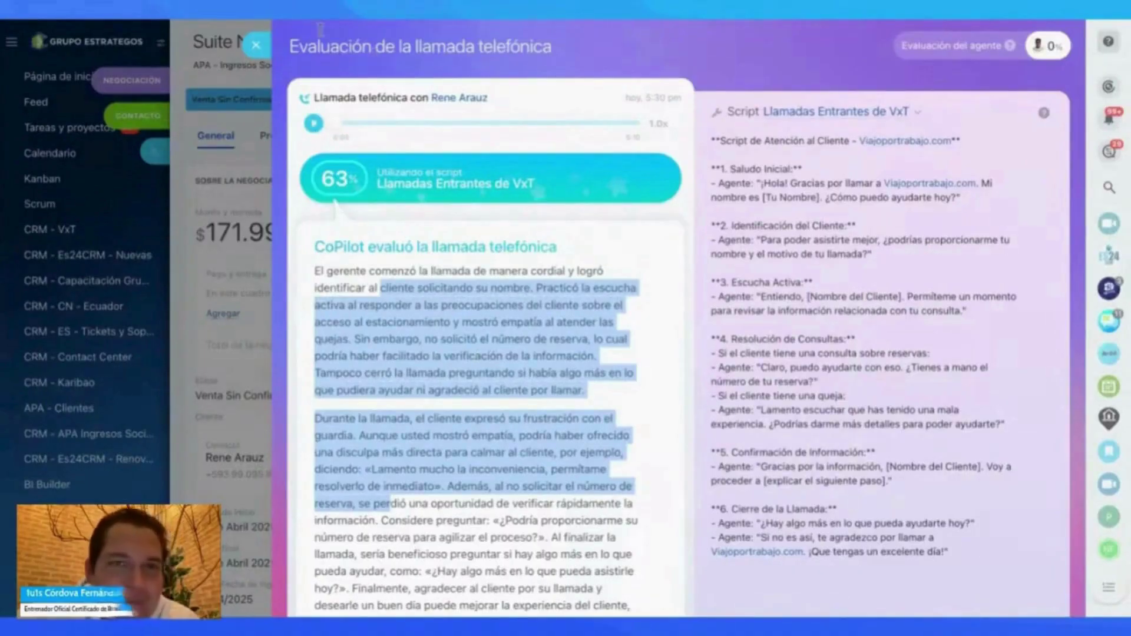
{"action": "left_click", "coordinate": [255, 48]}
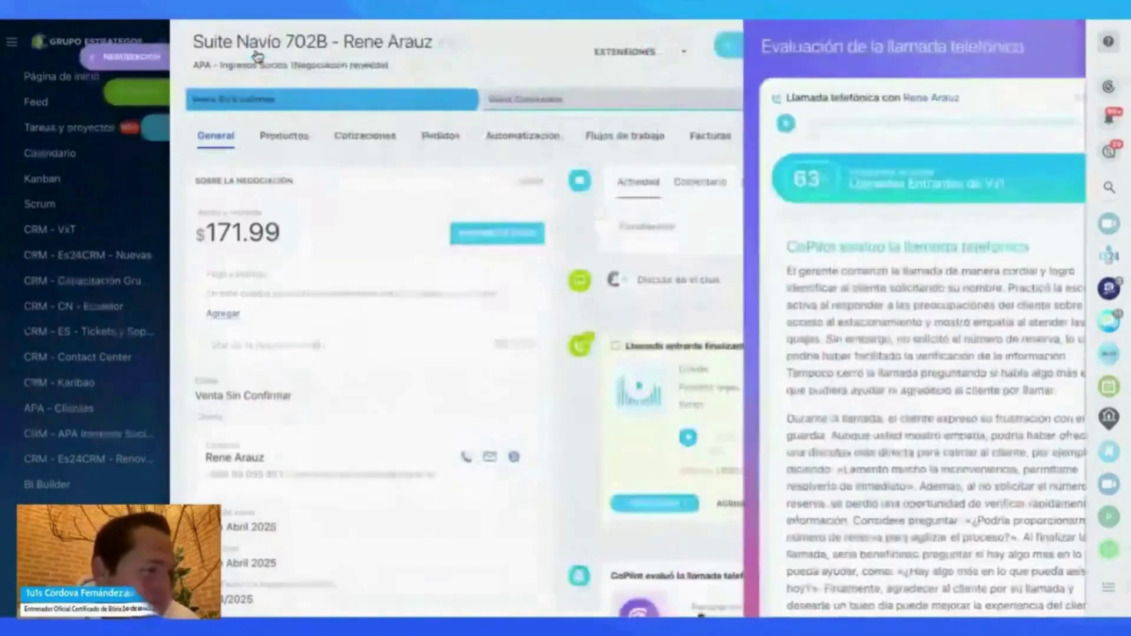